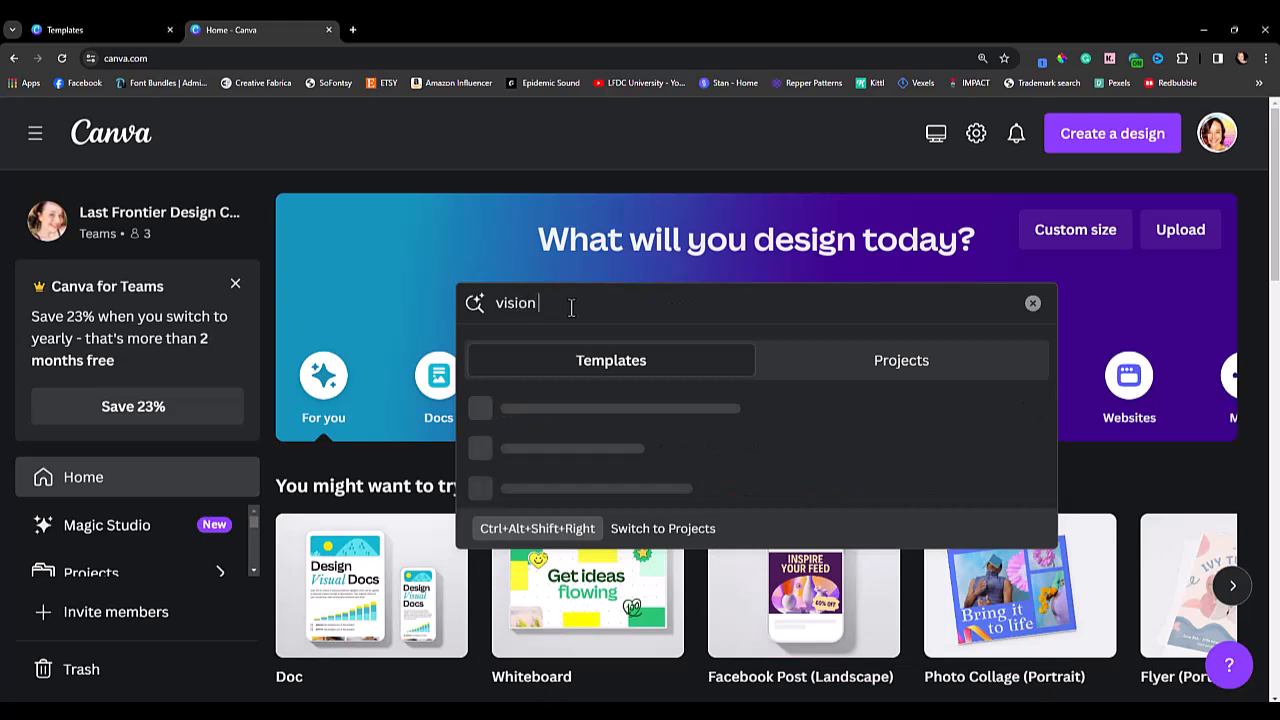
Search the templates for "vision board" and open the Multicolored Aesthetic Photo Collage Vision Board Landscape Poster for customizing.
{"action": "key", "text": "Return"}
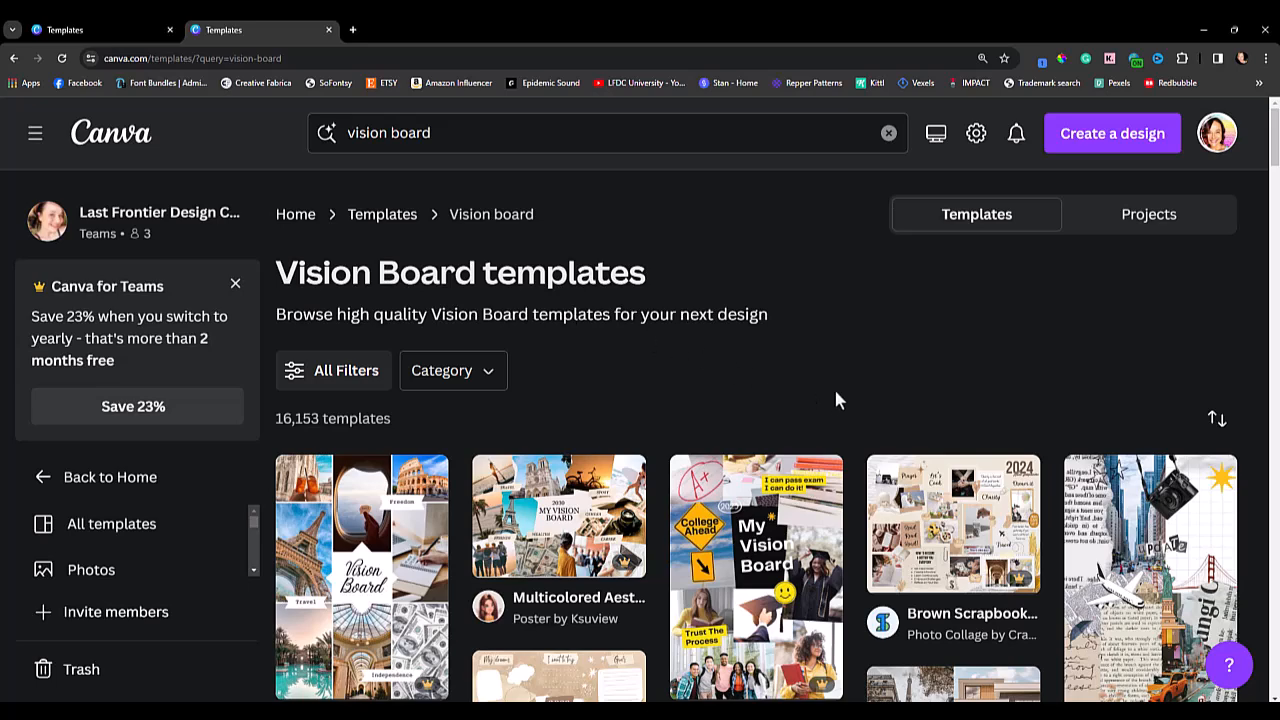
{"action": "scroll", "coordinate": [834, 400], "scroll_direction": "down", "scroll_amount": 2}
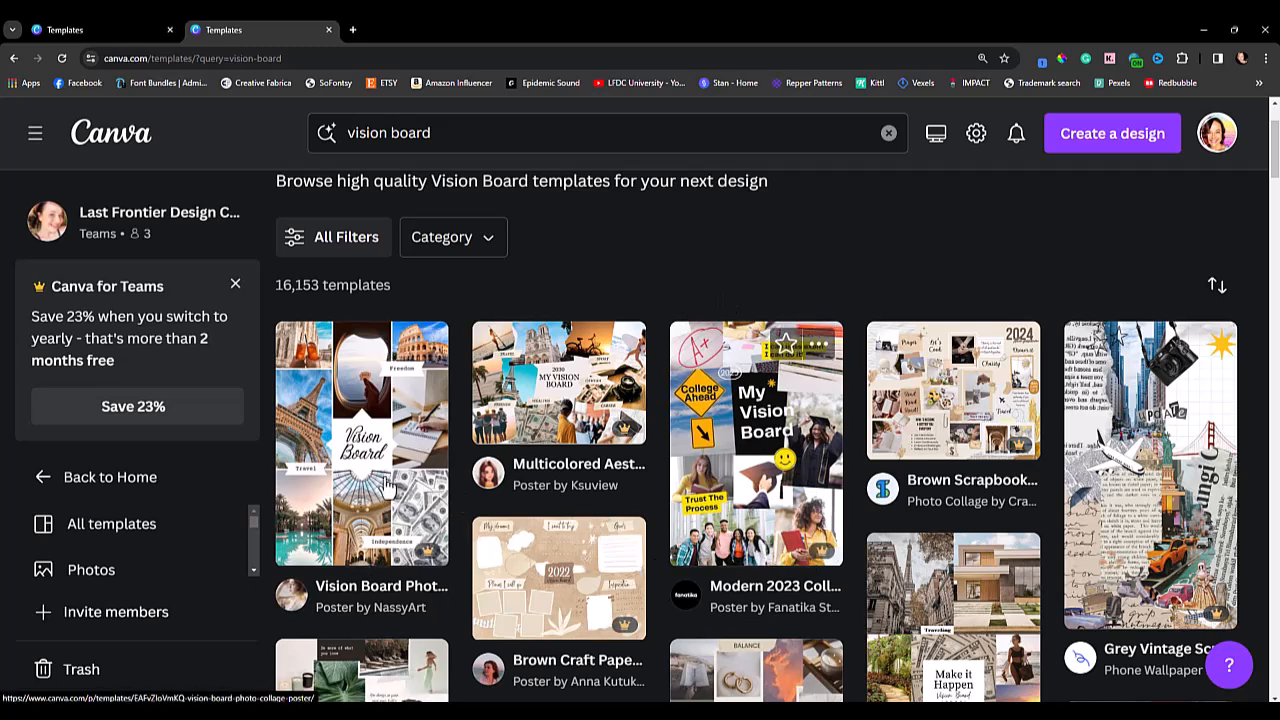
{"action": "scroll", "coordinate": [325, 530], "scroll_direction": "down", "scroll_amount": 3}
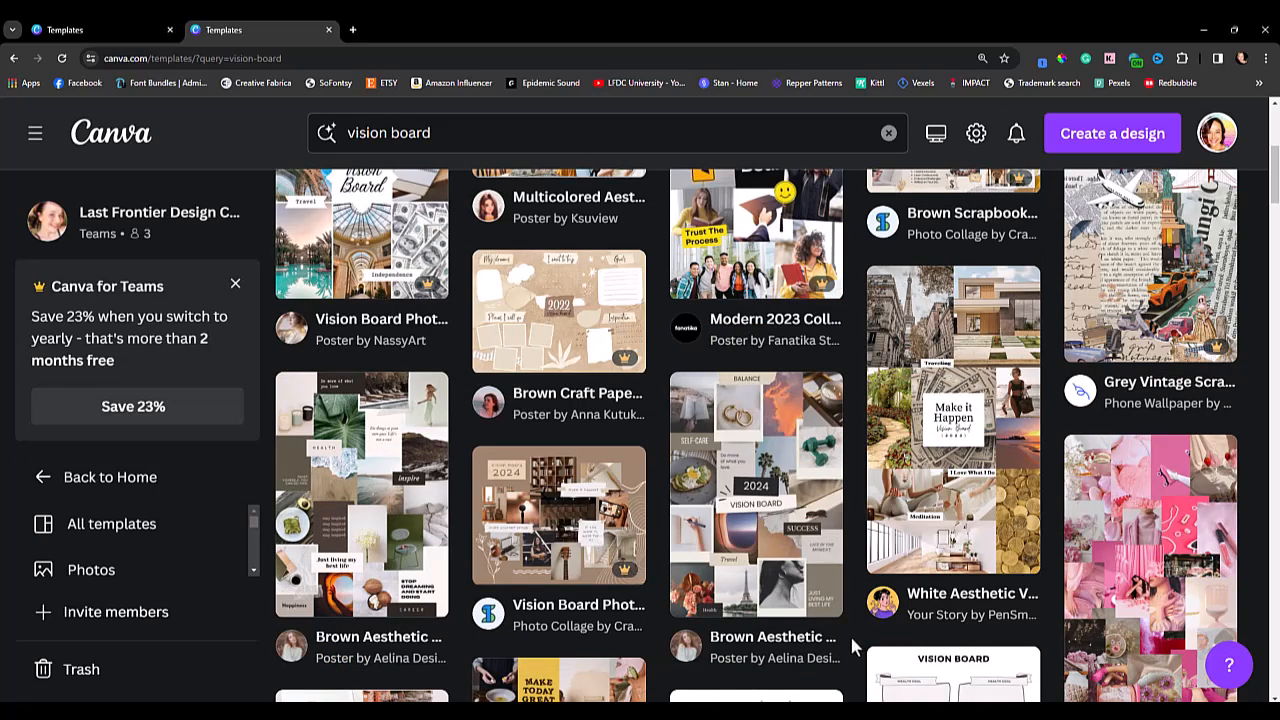
{"action": "scroll", "coordinate": [849, 635], "scroll_direction": "down", "scroll_amount": 4}
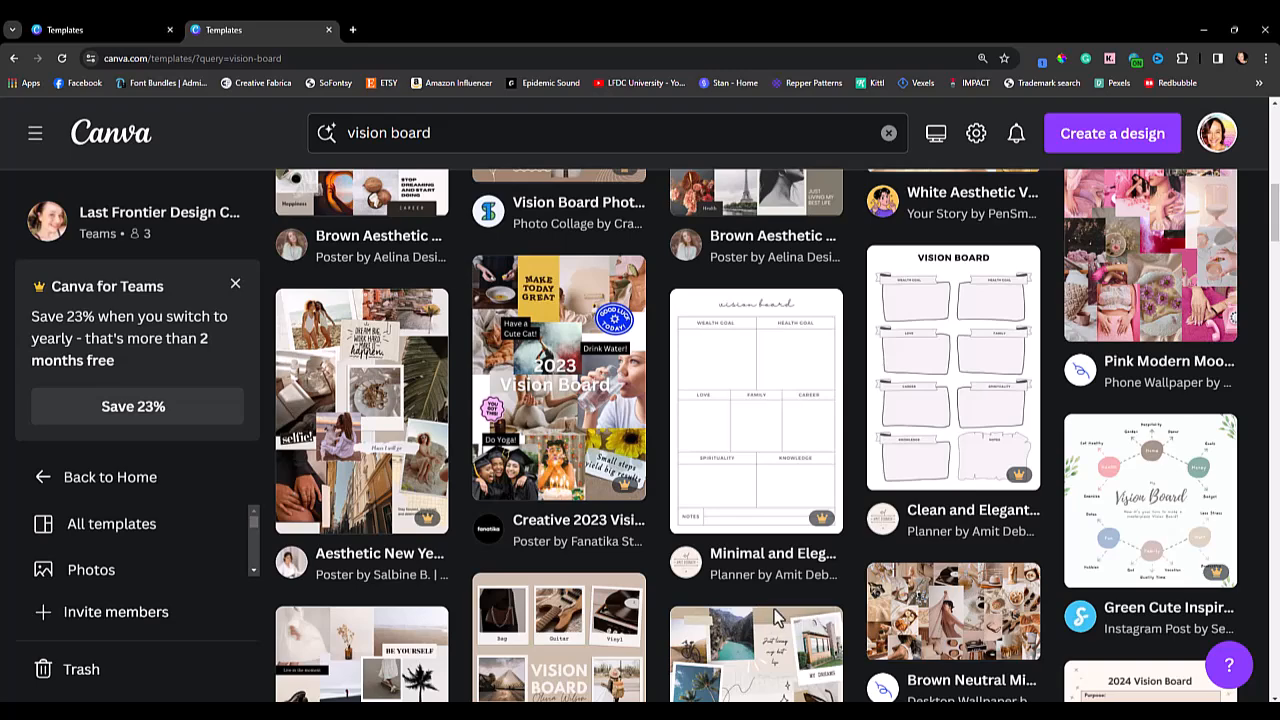
{"action": "scroll", "coordinate": [662, 625], "scroll_direction": "down", "scroll_amount": 1}
{"action": "scroll", "coordinate": [661, 625], "scroll_direction": "down", "scroll_amount": 4}
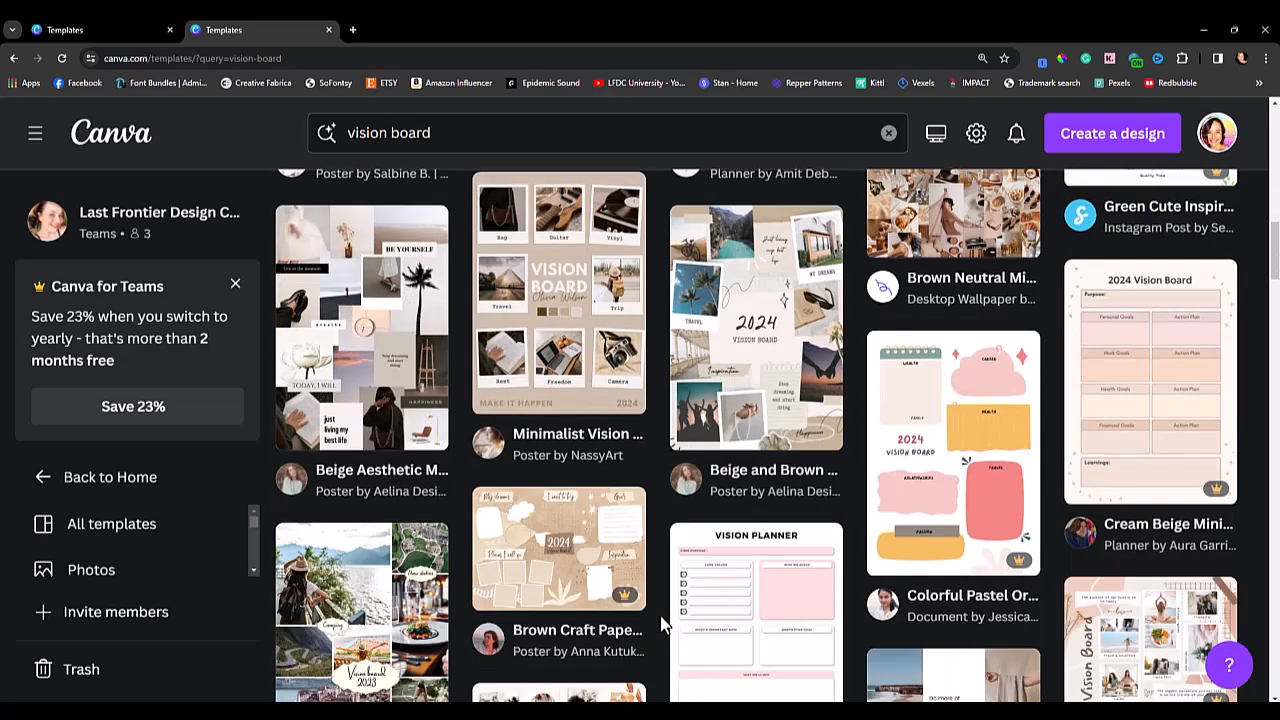
{"action": "scroll", "coordinate": [661, 625], "scroll_direction": "down", "scroll_amount": 5}
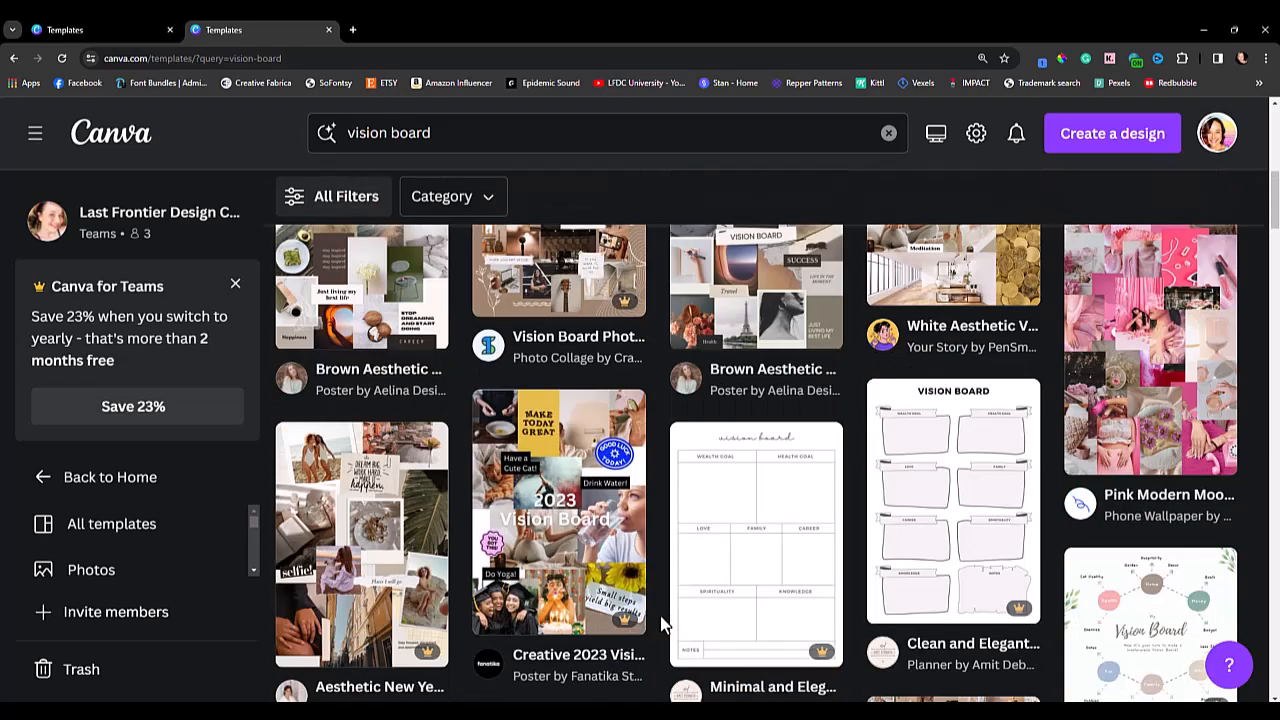
{"action": "scroll", "coordinate": [661, 625], "scroll_direction": "up", "scroll_amount": 6}
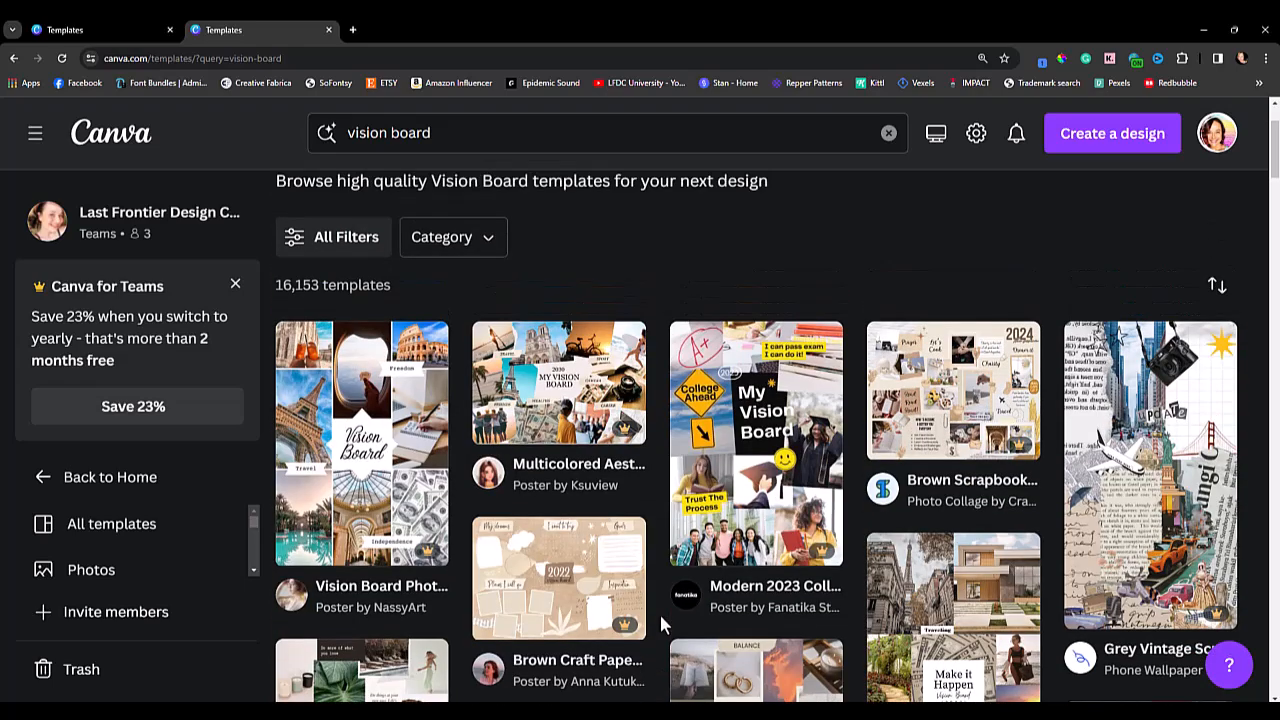
{"action": "left_click", "coordinate": [558, 423]}
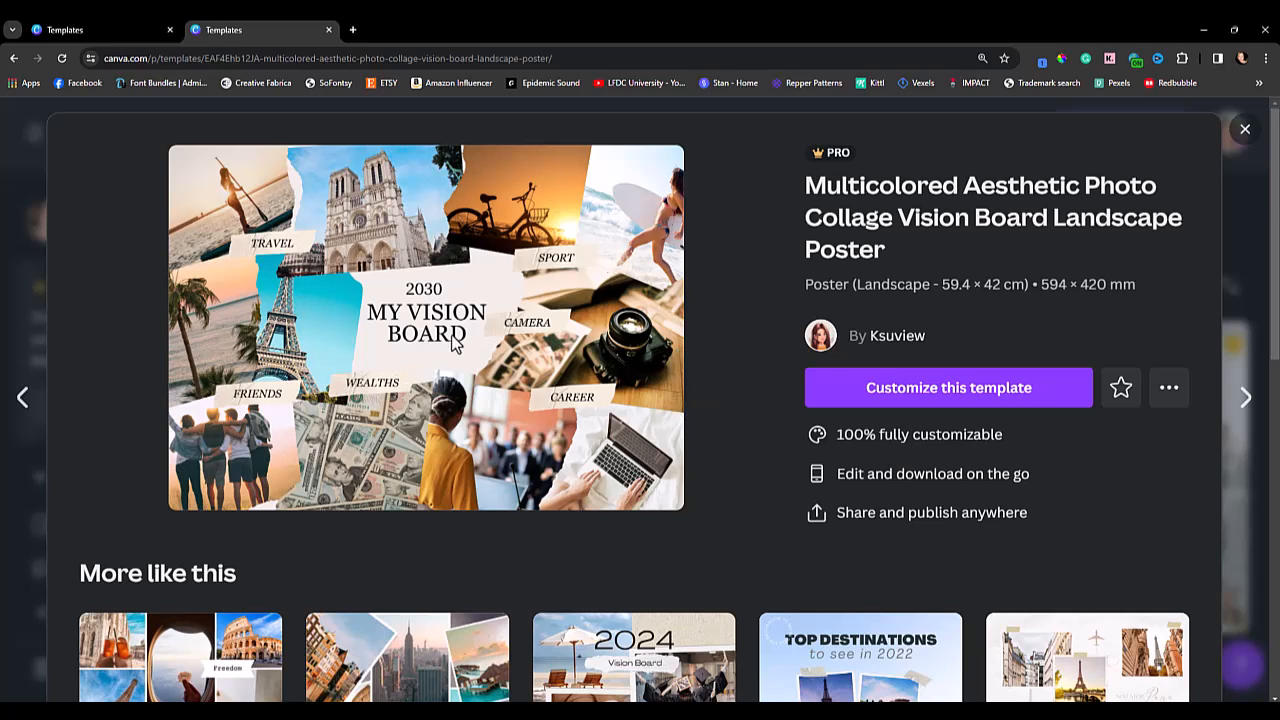
{"action": "left_click", "coordinate": [901, 403]}
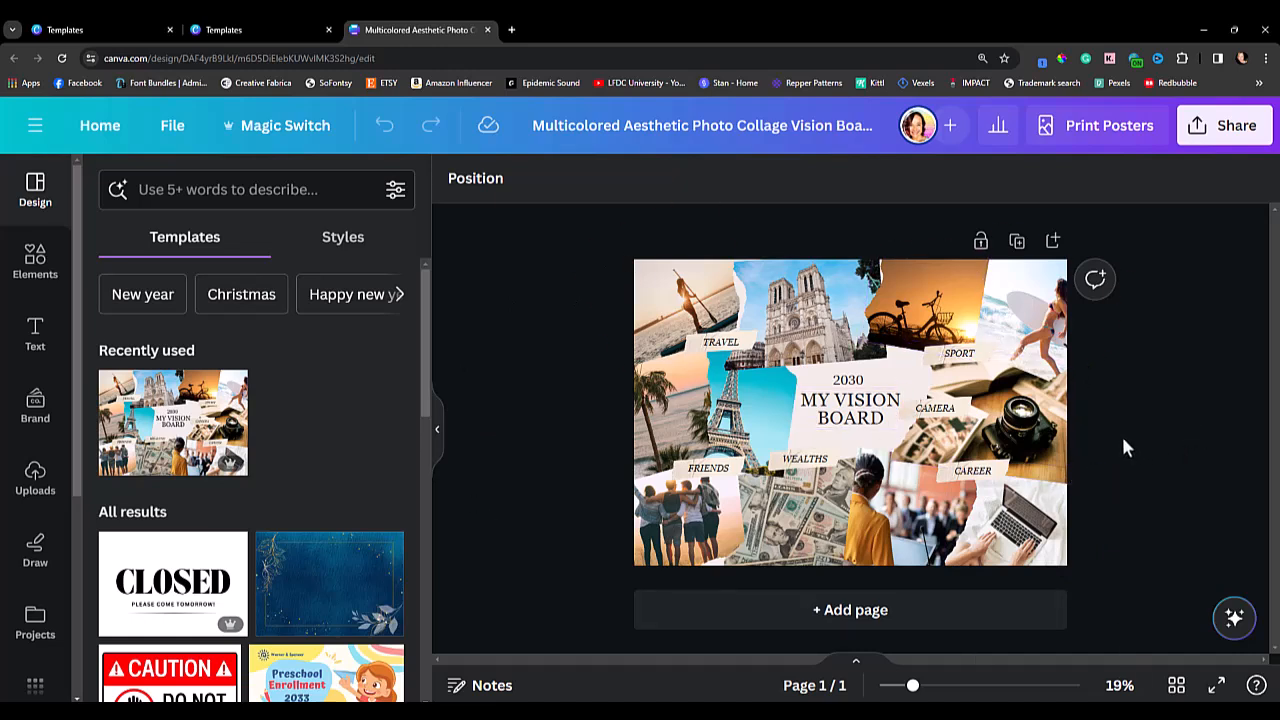
Rename the design as "2024 Vision Board".
{"action": "left_click", "coordinate": [790, 125]}
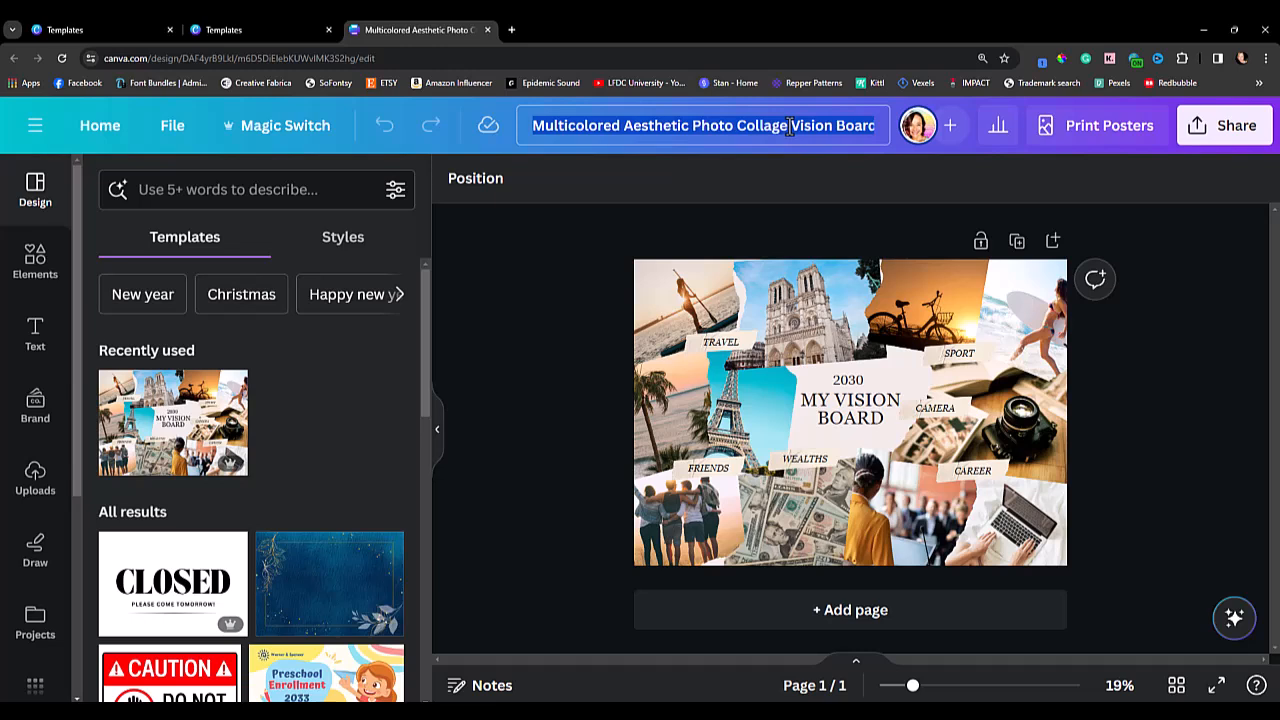
{"action": "type", "text": "202"}
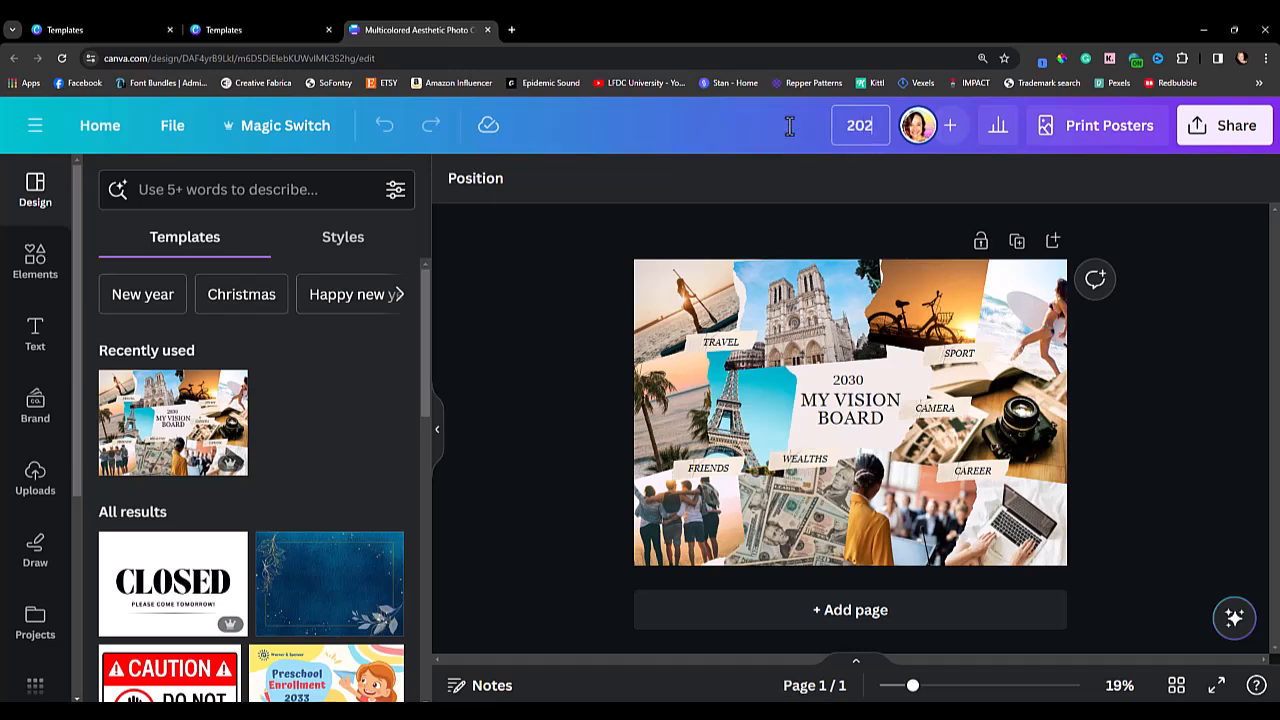
{"action": "type", "text": "4 Vision Board"}
{"action": "key", "text": "BackSpace"}
{"action": "key", "text": "BackSpace"}
{"action": "key", "text": "BackSpace"}
{"action": "key", "text": "BackSpace"}
{"action": "key", "text": "BackSpace"}
{"action": "key", "text": "BackSpace"}
{"action": "key", "text": "BackSpace"}
{"action": "key", "text": "BackSpace"}
{"action": "key", "text": "BackSpace"}
{"action": "key", "text": "BackSpace"}
{"action": "key", "text": "BackSpace"}
{"action": "type", "text": "Business"}
{"action": "key", "text": "BackSpace"}
{"action": "key", "text": "BackSpace"}
{"action": "key", "text": "BackSpace"}
{"action": "key", "text": "BackSpace"}
{"action": "key", "text": "BackSpace"}
{"action": "key", "text": "BackSpace"}
{"action": "key", "text": "BackSpace"}
{"action": "key", "text": "BackSpace"}
{"action": "key", "text": "BackSpace"}
{"action": "type", "text": "Vision Board"}
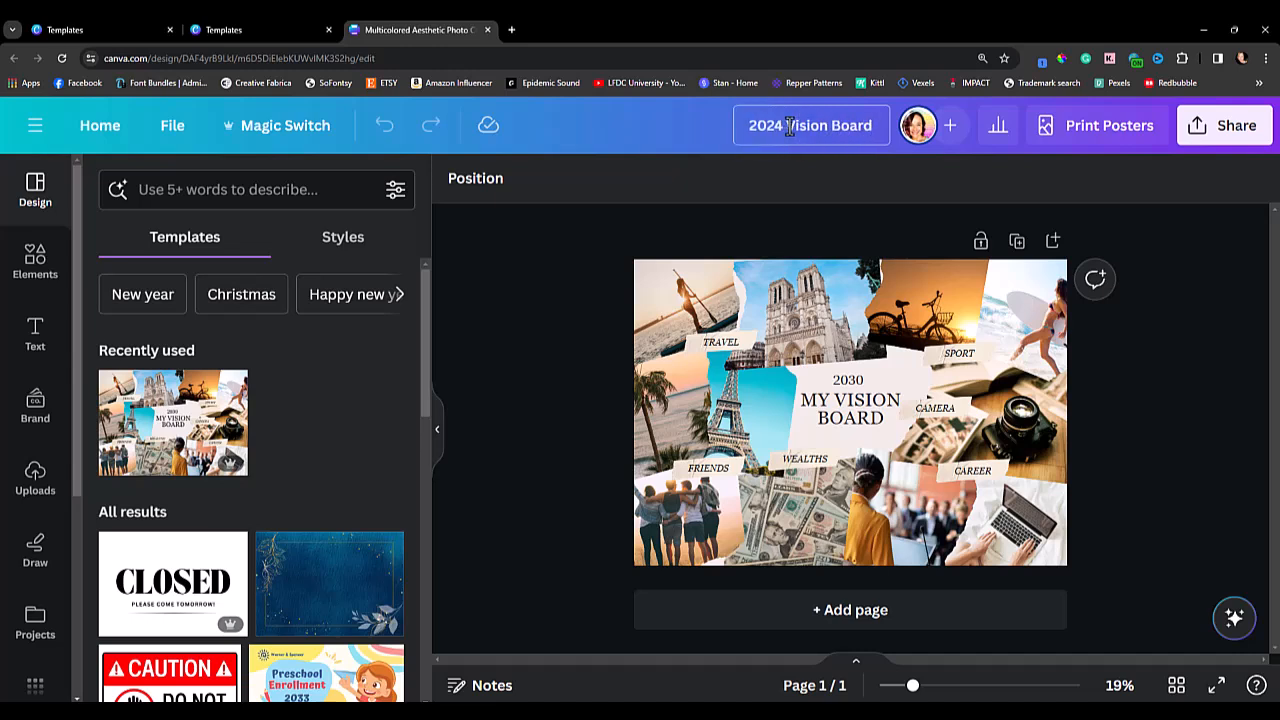
{"action": "left_click", "coordinate": [557, 297]}
{"action": "left_click_drag", "start_coordinate": [912, 686], "coordinate": [928, 696]}
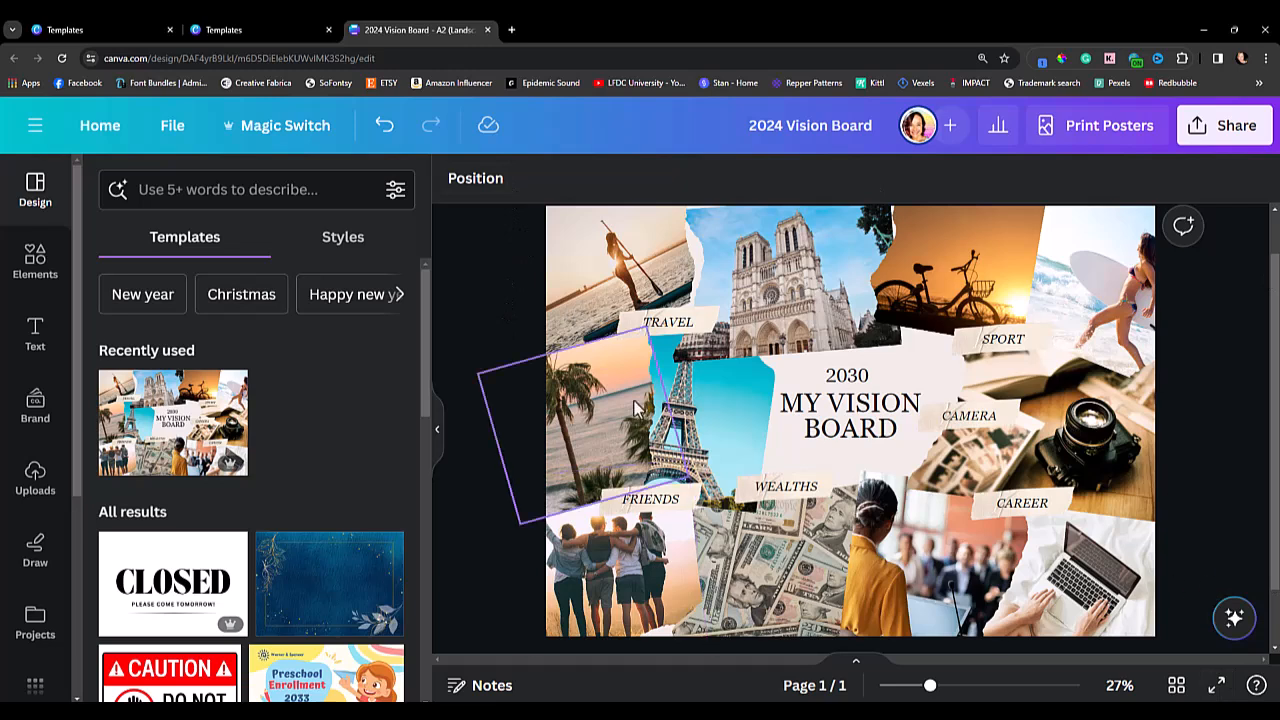
{"action": "left_click", "coordinate": [632, 287]}
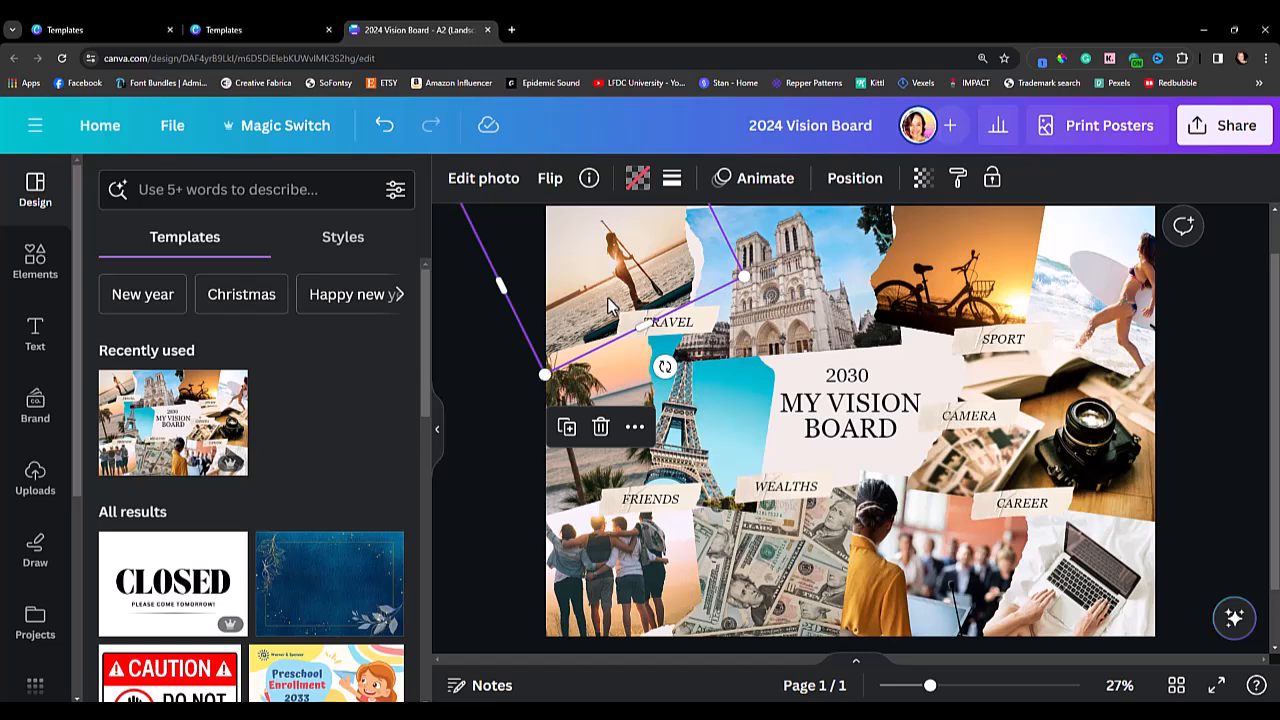
{"action": "left_click", "coordinate": [503, 468]}
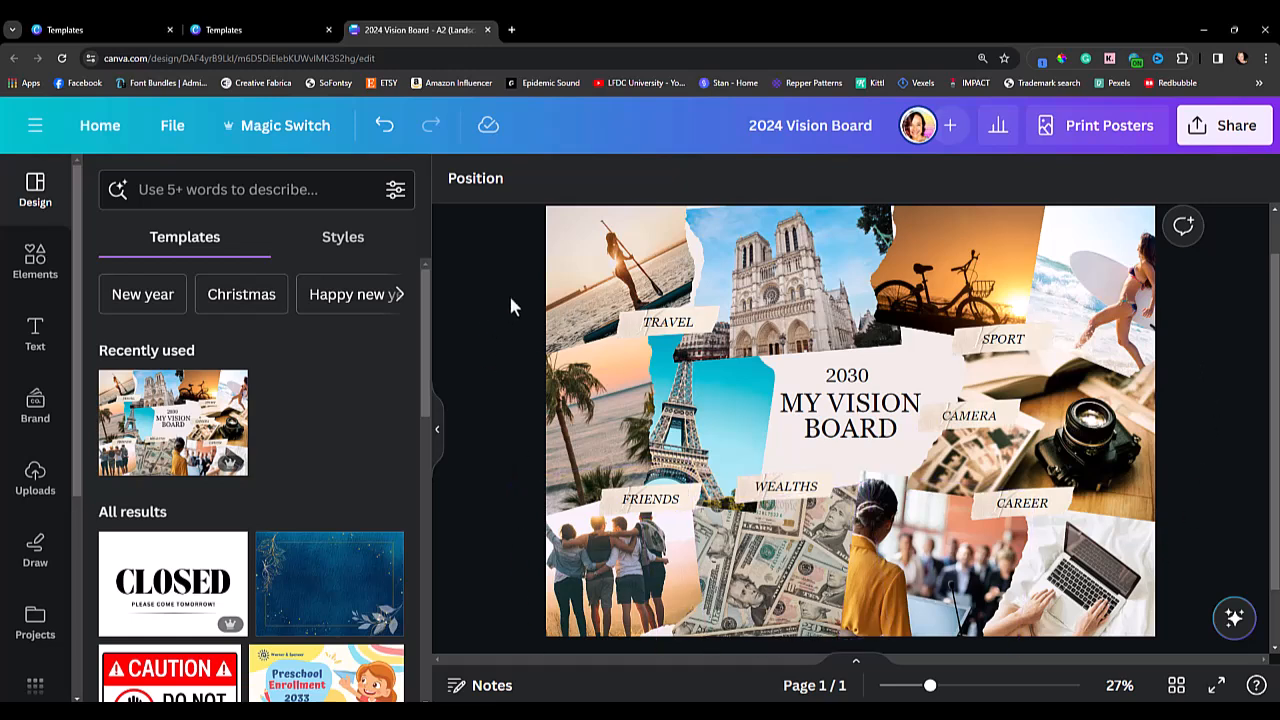
{"action": "left_click", "coordinate": [575, 262]}
{"action": "left_click", "coordinate": [500, 367]}
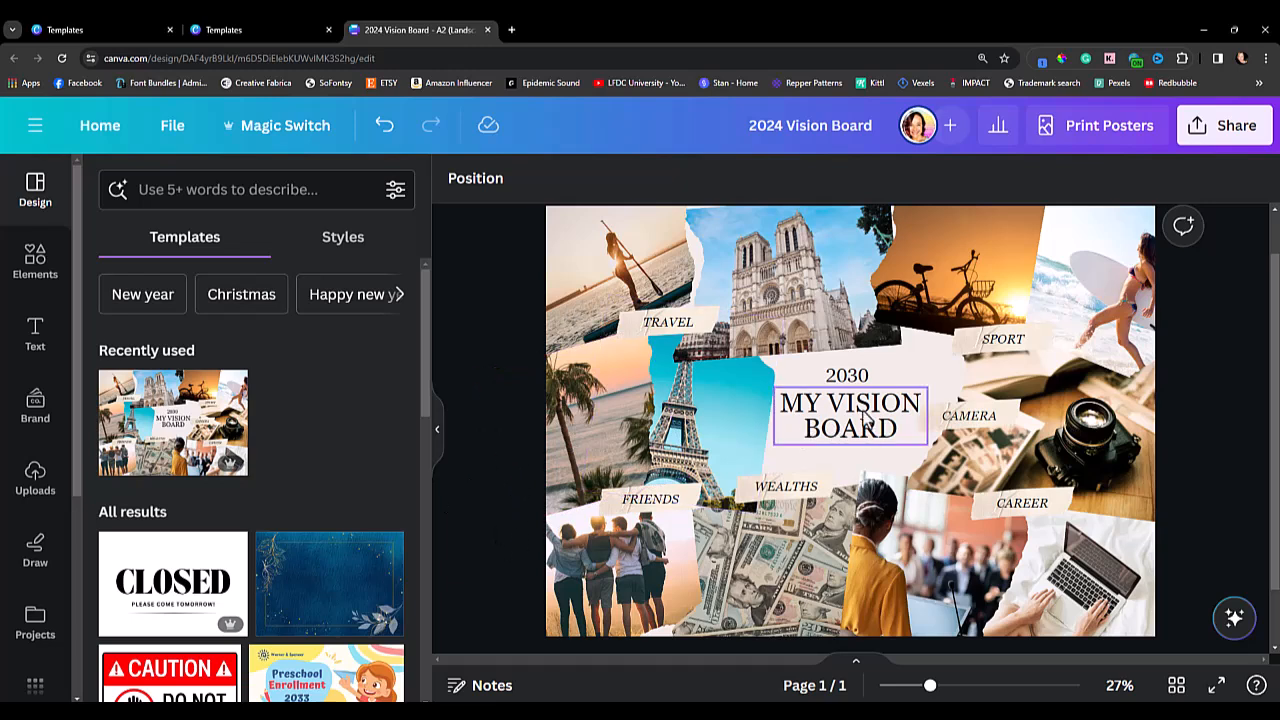
Change the year in the central heading to "2024".
{"action": "left_click", "coordinate": [857, 383]}
{"action": "double_click", "coordinate": [857, 380]}
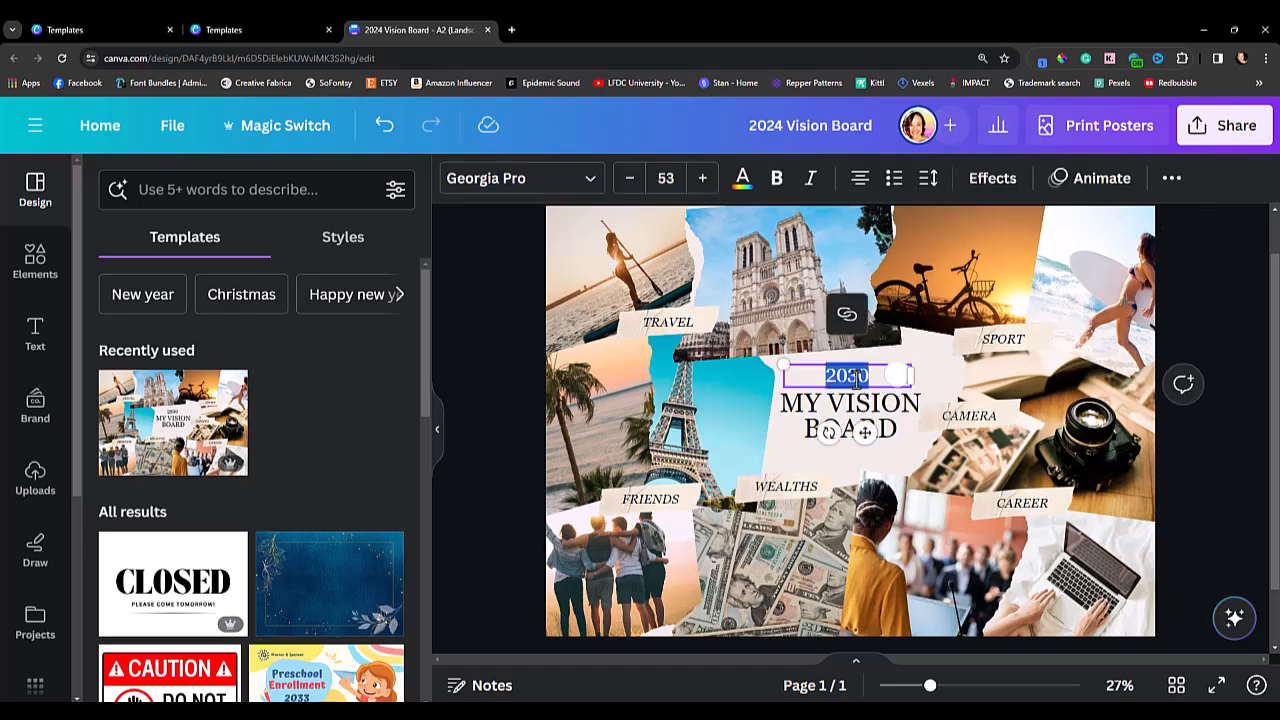
{"action": "type", "text": "2024"}
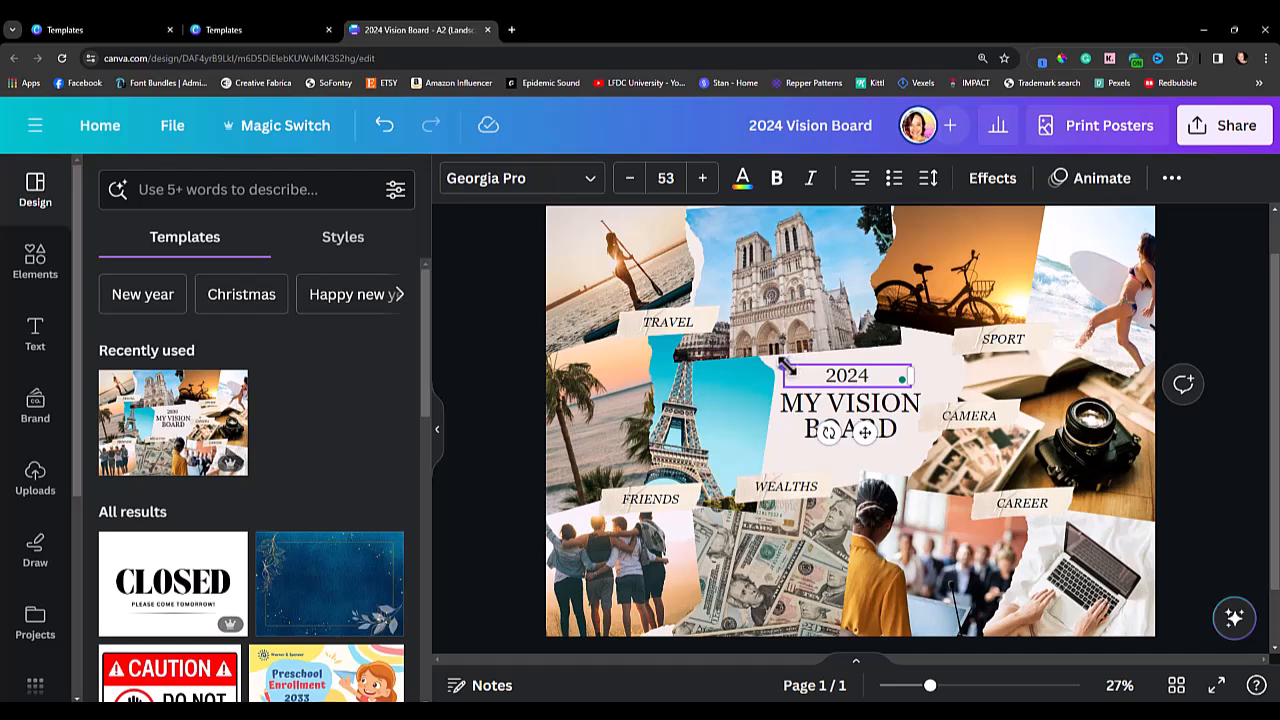
Enlarge the "2024" text to a font size of about 96.4 and centre it above the "MY VISION BOARD" title.
{"action": "left_click_drag", "start_coordinate": [783, 365], "coordinate": [720, 347]}
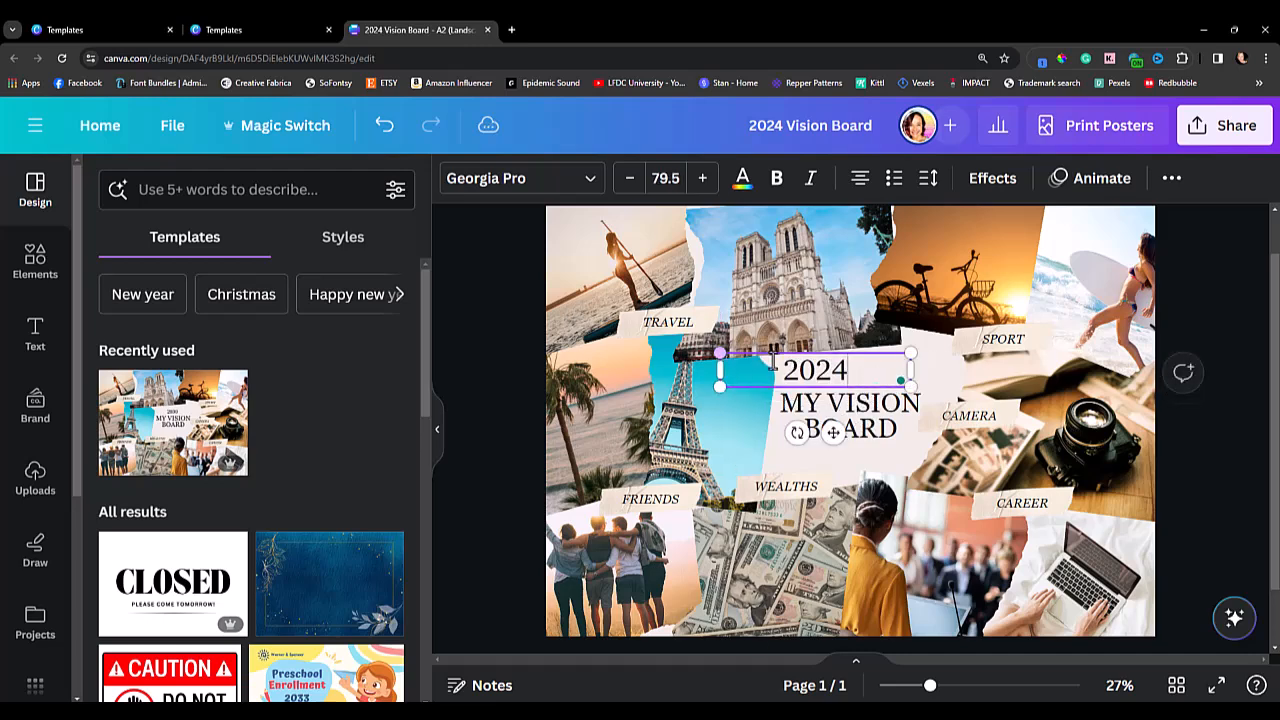
{"action": "left_click_drag", "start_coordinate": [840, 432], "coordinate": [867, 432]}
{"action": "double_click", "coordinate": [830, 370]}
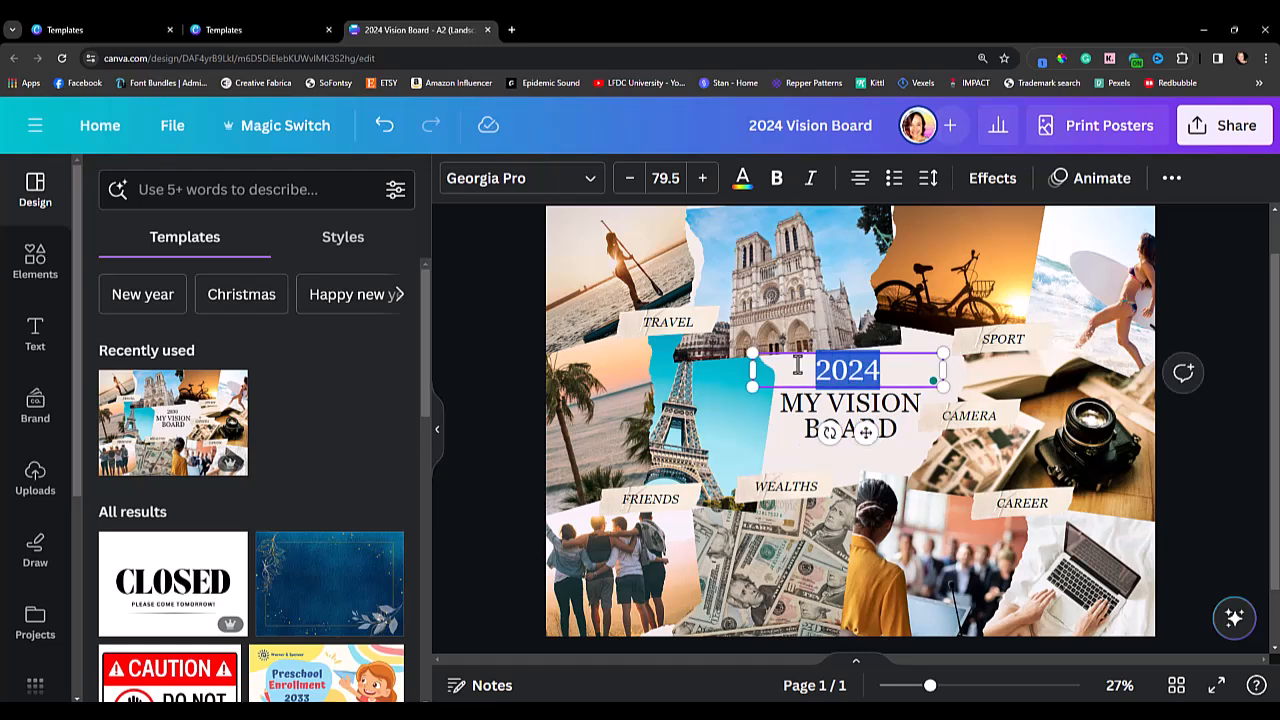
{"action": "left_click", "coordinate": [700, 178]}
{"action": "left_click", "coordinate": [700, 178]}
{"action": "left_click", "coordinate": [700, 178]}
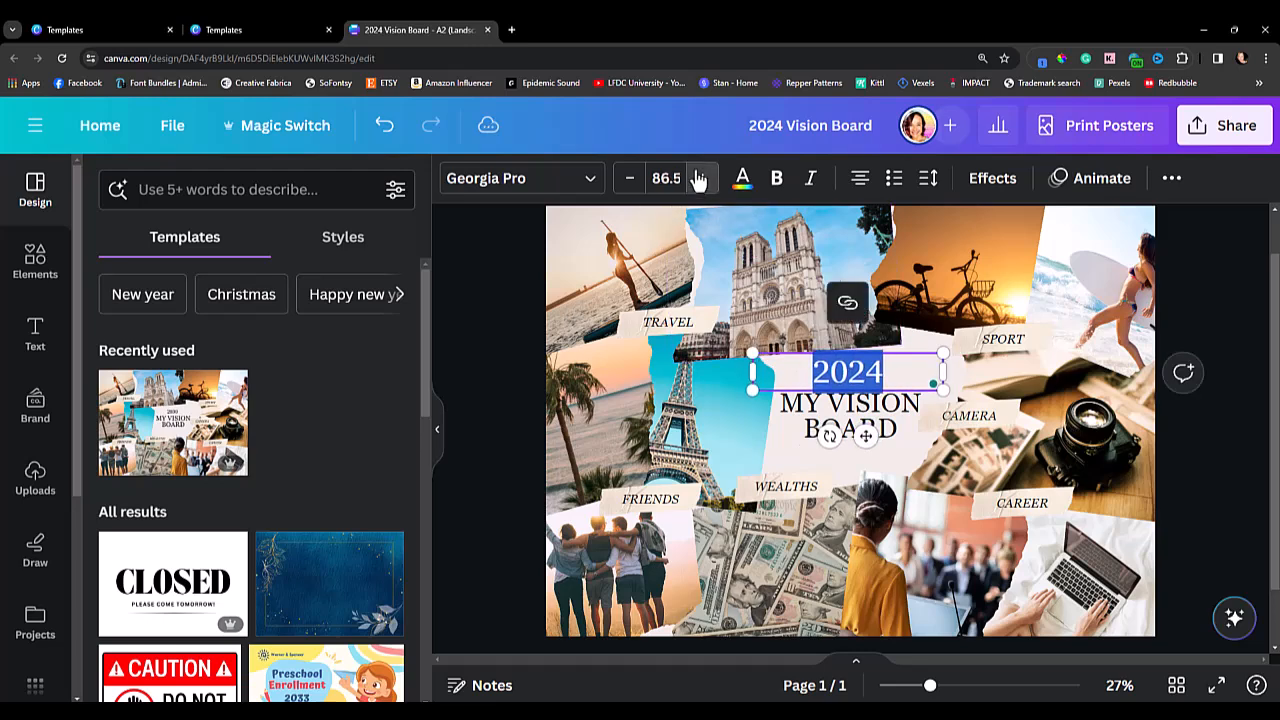
{"action": "left_click", "coordinate": [700, 178]}
{"action": "left_click", "coordinate": [514, 398]}
{"action": "left_click", "coordinate": [886, 374]}
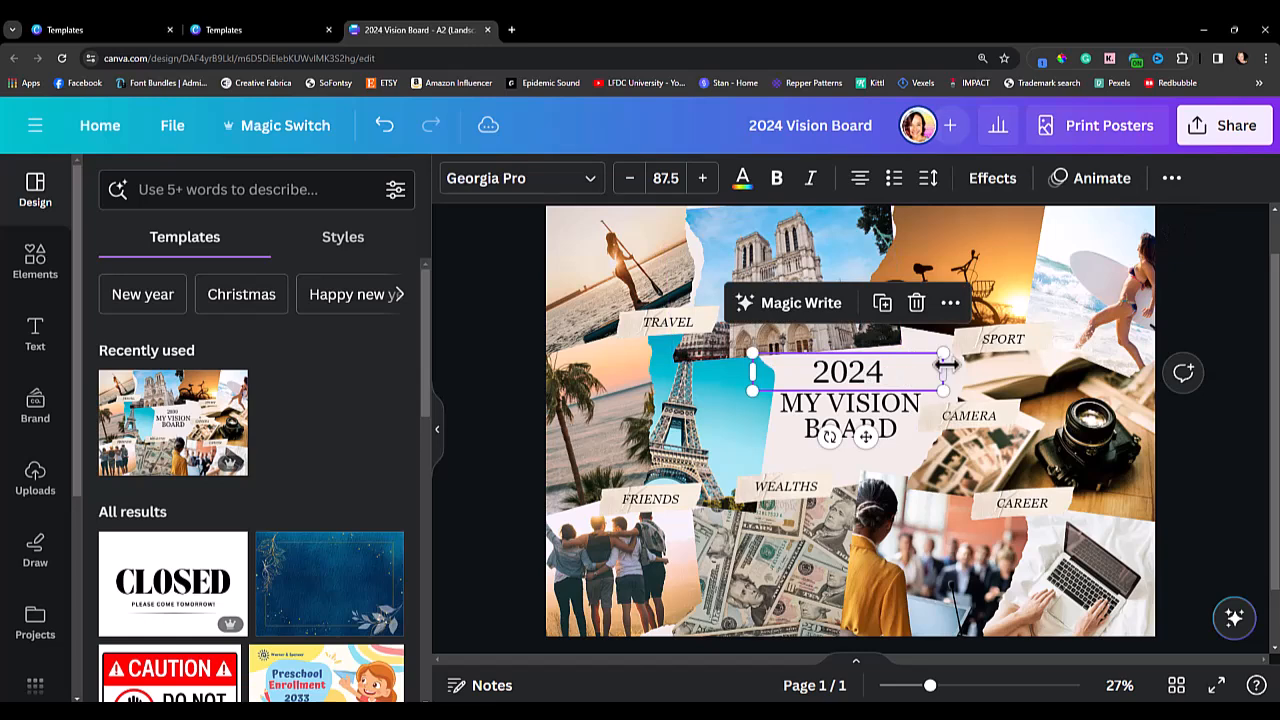
{"action": "mouse_move", "coordinate": [944, 348]}
{"action": "left_mouse_down"}
{"action": "mouse_move", "coordinate": [986, 331]}
{"action": "mouse_move", "coordinate": [949, 357]}
{"action": "mouse_move", "coordinate": [960, 354]}
{"action": "left_mouse_up"}
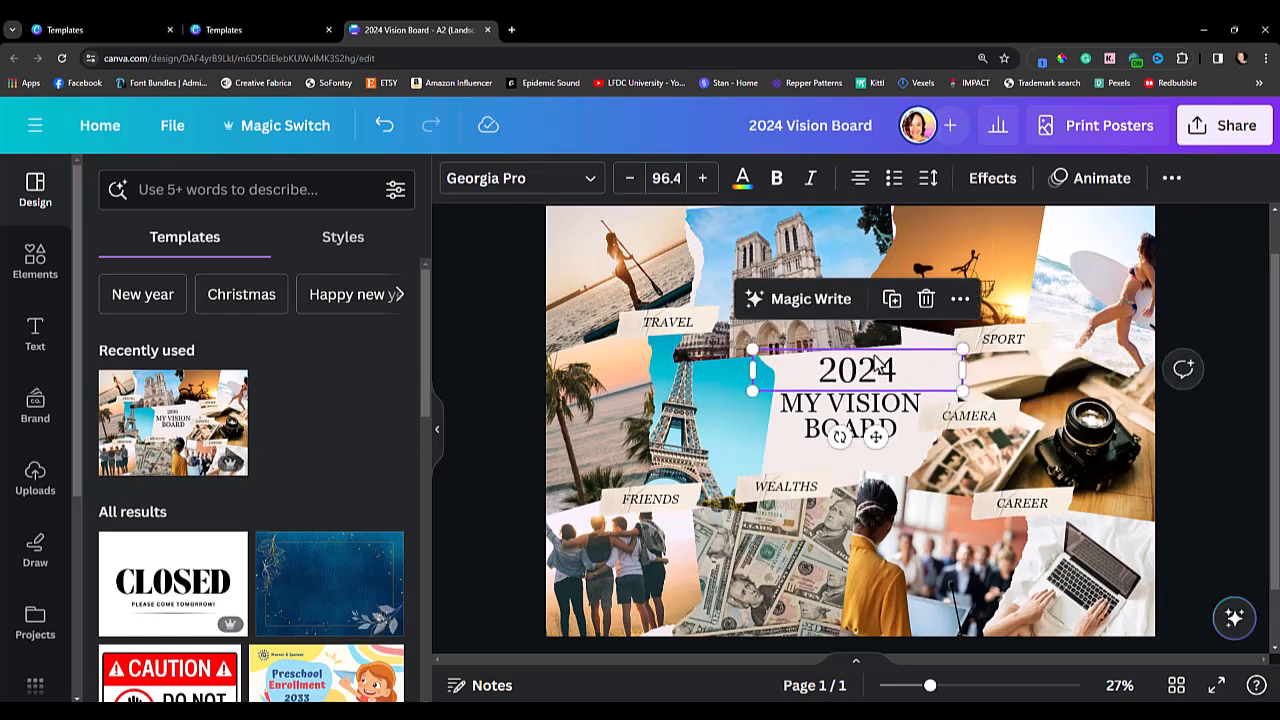
{"action": "left_click_drag", "start_coordinate": [870, 368], "coordinate": [862, 364]}
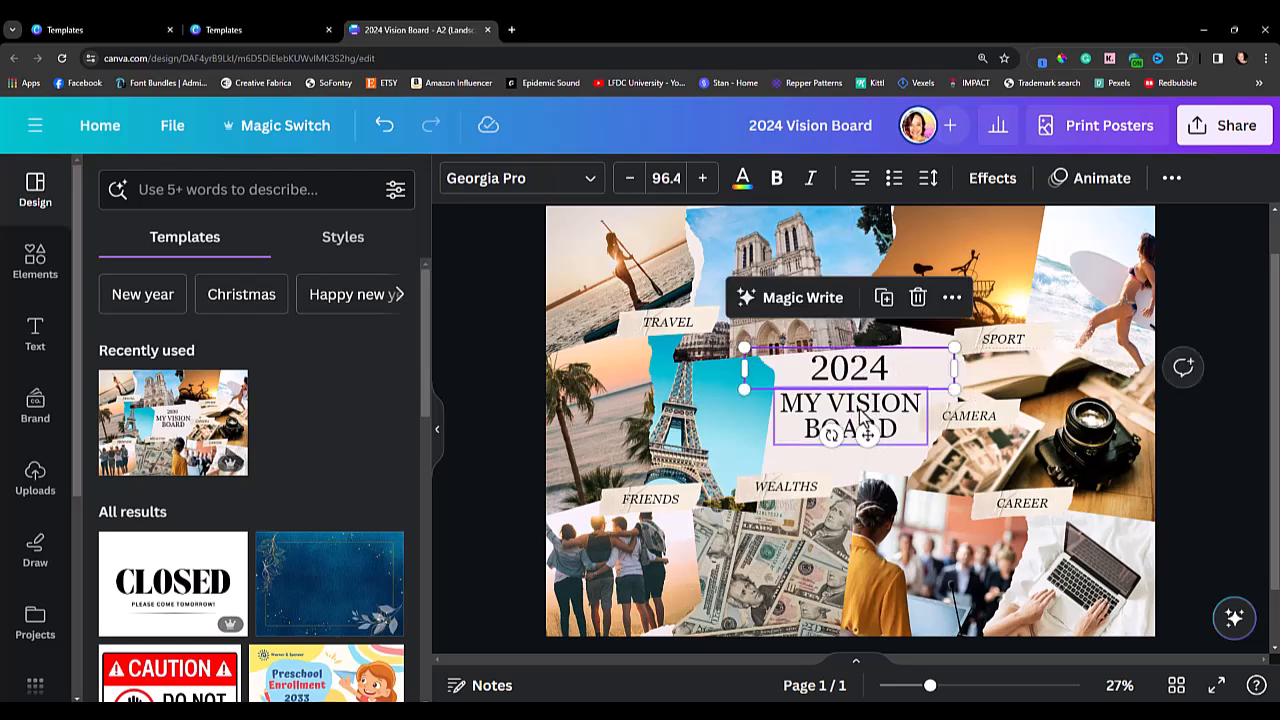
Replace the "MY VISION BOARD" title text with "HUSTLE".
{"action": "left_click", "coordinate": [862, 417]}
{"action": "left_click", "coordinate": [858, 418]}
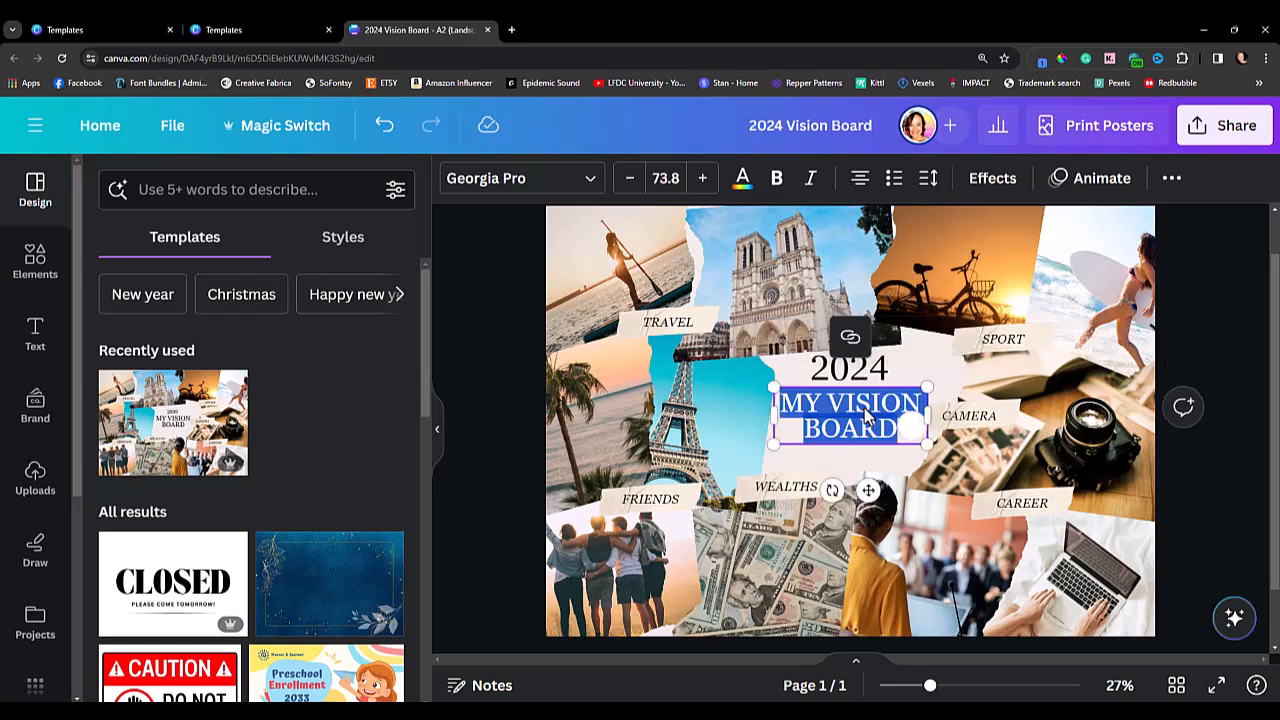
{"action": "left_click", "coordinate": [860, 420]}
{"action": "left_click_drag", "start_coordinate": [895, 430], "coordinate": [780, 402]}
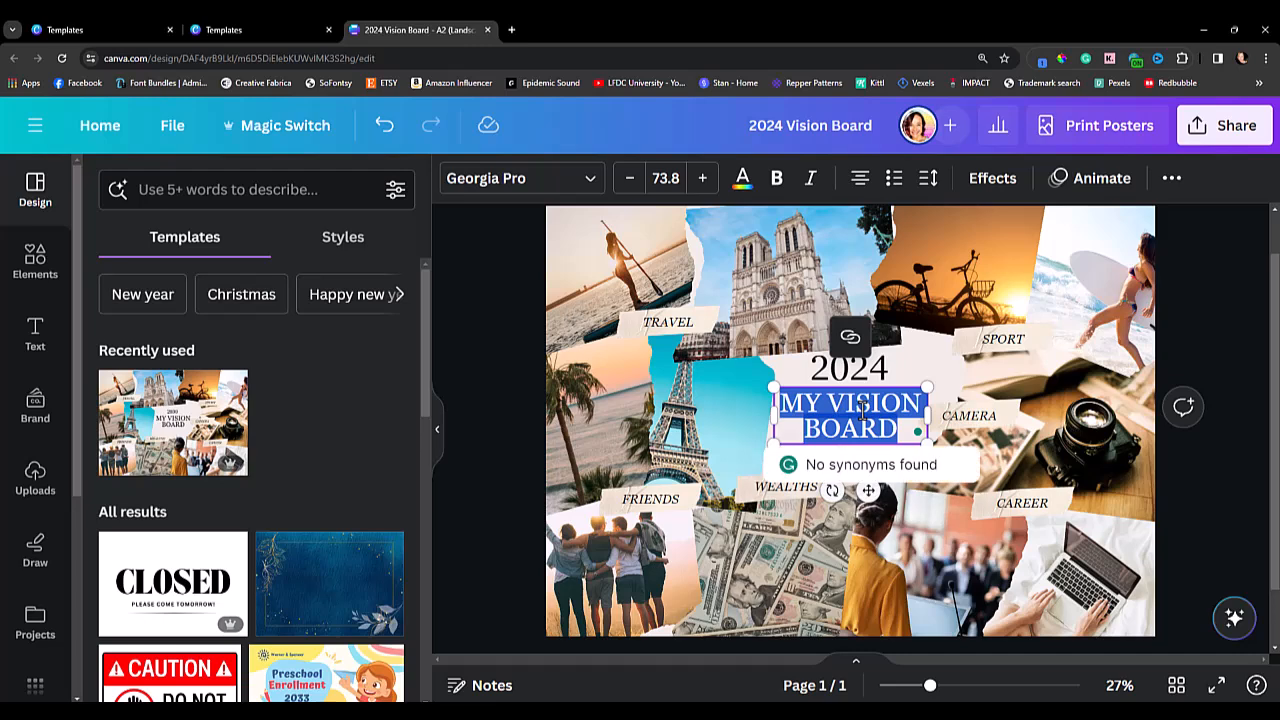
{"action": "type", "text": "HUSTLE"}
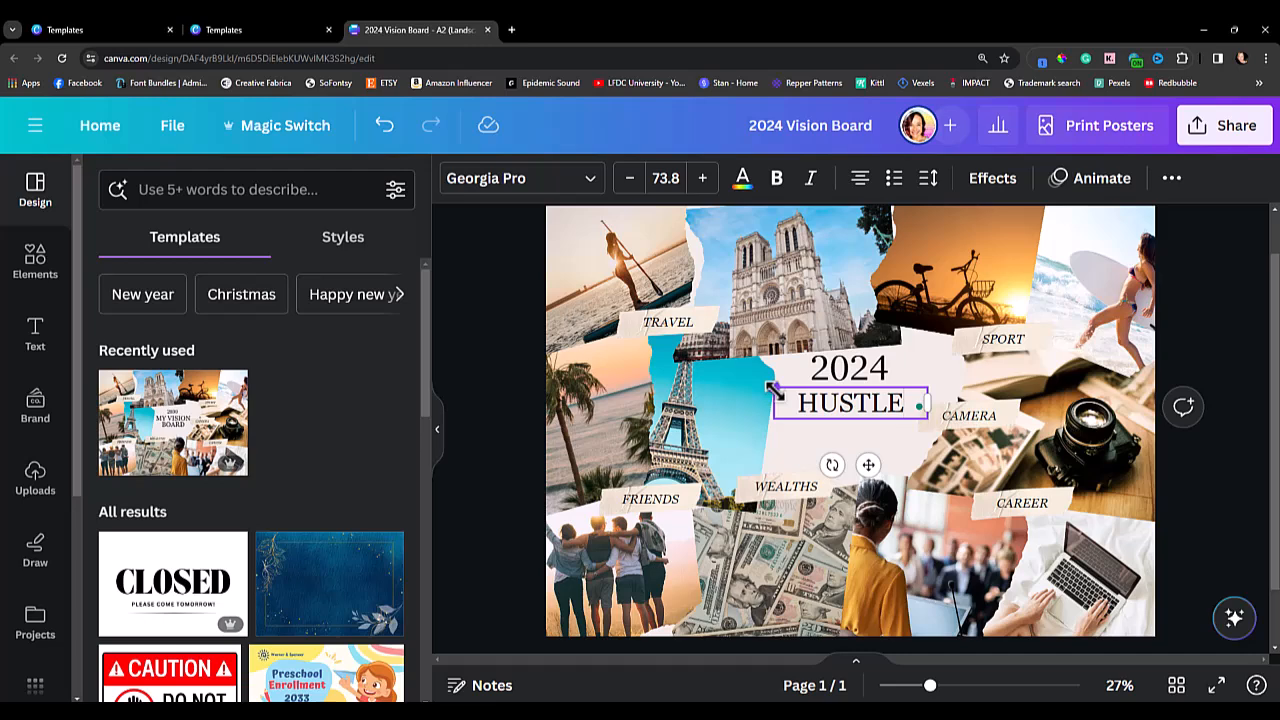
Enlarge the "HUSTLE" title to a font size of about 108 and centre it beneath the year.
{"action": "left_click_drag", "start_coordinate": [870, 464], "coordinate": [867, 461]}
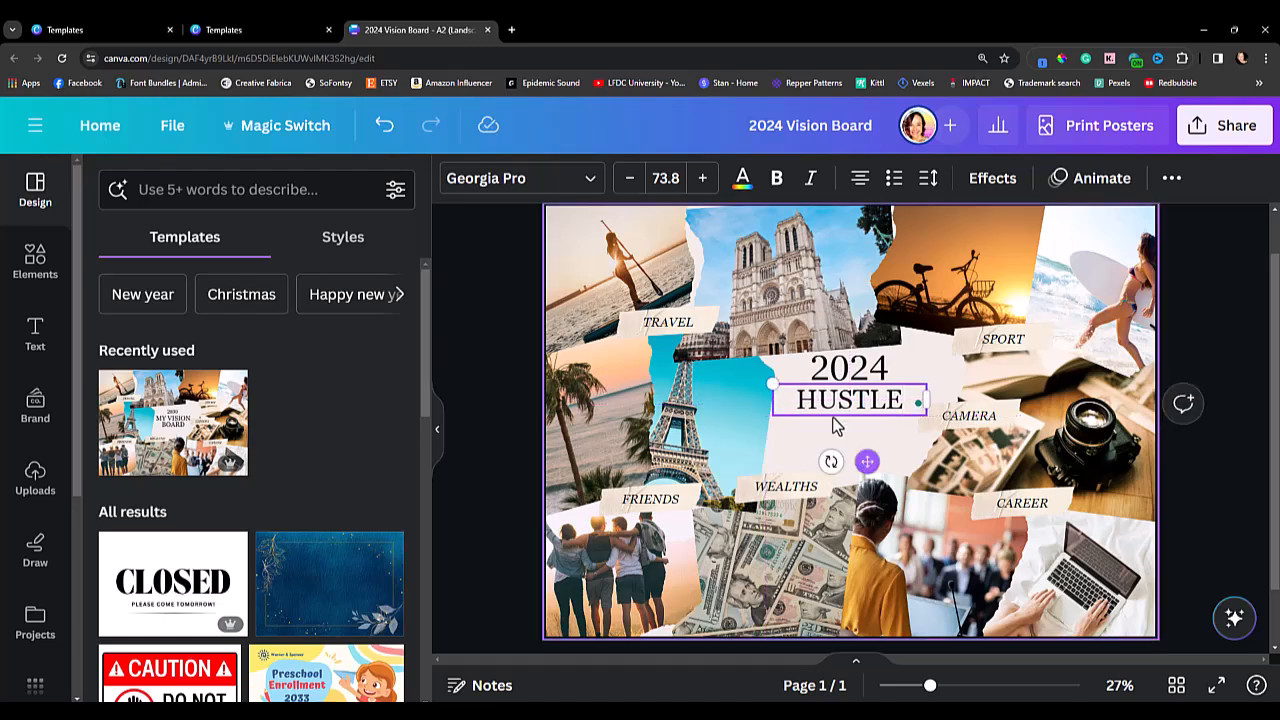
{"action": "left_click_drag", "start_coordinate": [773, 384], "coordinate": [702, 352]}
{"action": "left_click_drag", "start_coordinate": [829, 466], "coordinate": [862, 482]}
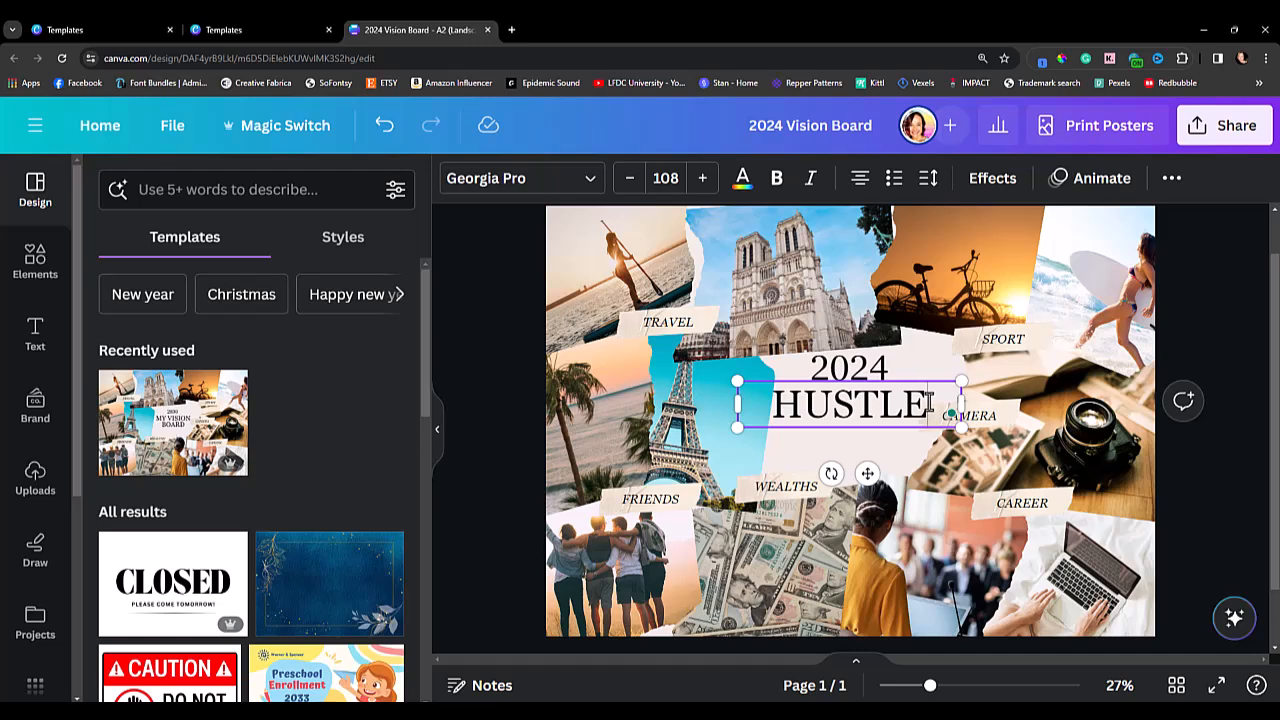
Nudge the "HUSTLE" title and the "2024" text slightly lower on the central paper scrap.
{"action": "left_click_drag", "start_coordinate": [926, 403], "coordinate": [778, 418]}
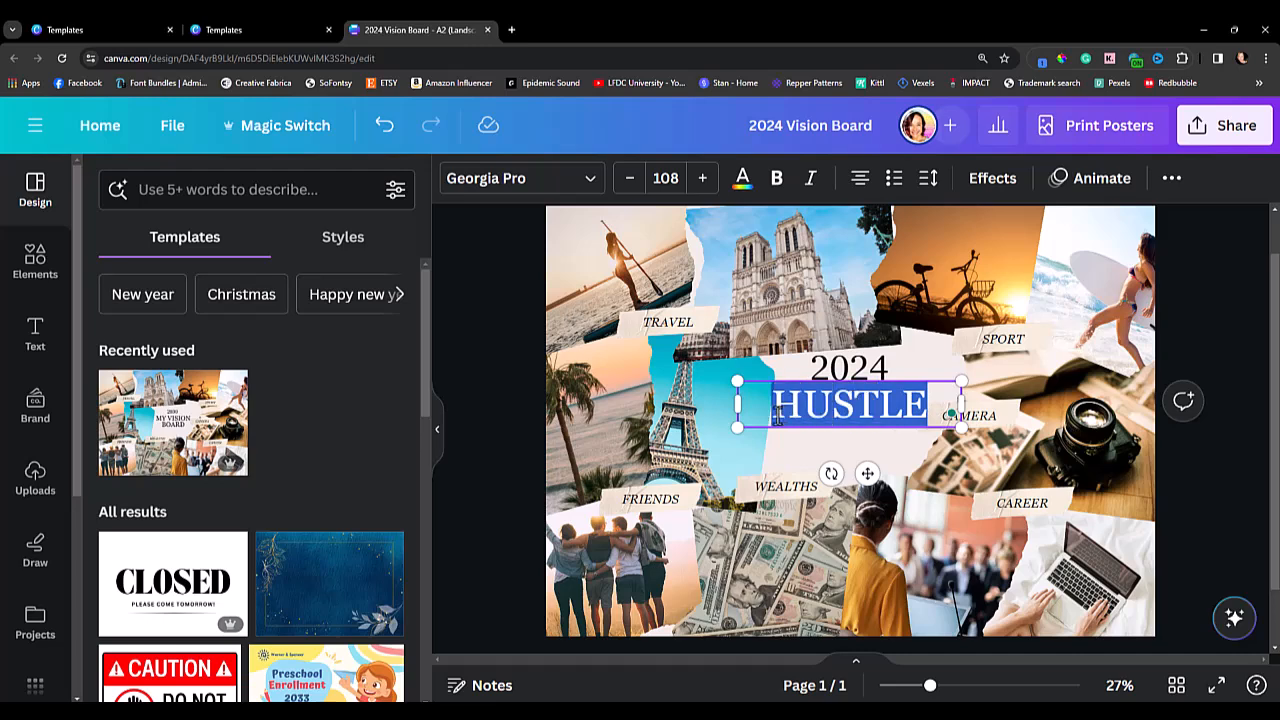
{"action": "left_click", "coordinate": [929, 398]}
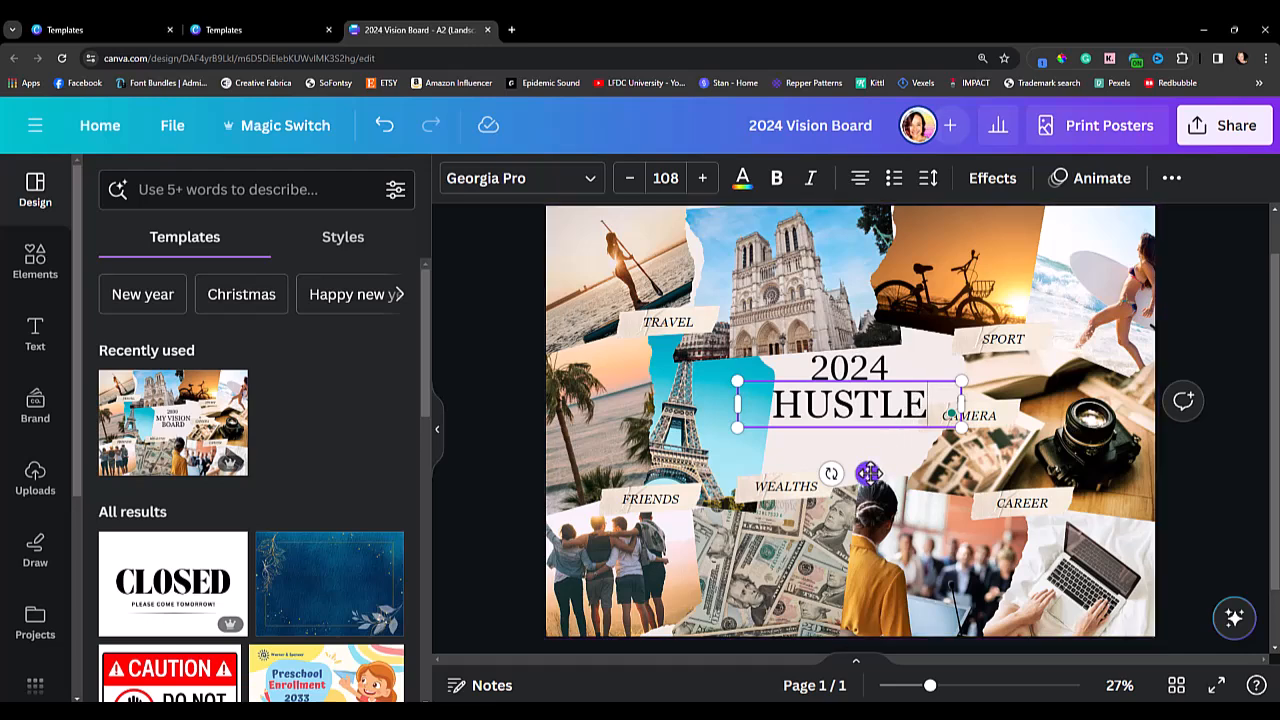
{"action": "left_click_drag", "start_coordinate": [869, 474], "coordinate": [869, 474]}
{"action": "left_click_drag", "start_coordinate": [867, 470], "coordinate": [866, 478]}
{"action": "left_click", "coordinate": [850, 368]}
{"action": "left_click_drag", "start_coordinate": [850, 368], "coordinate": [850, 371]}
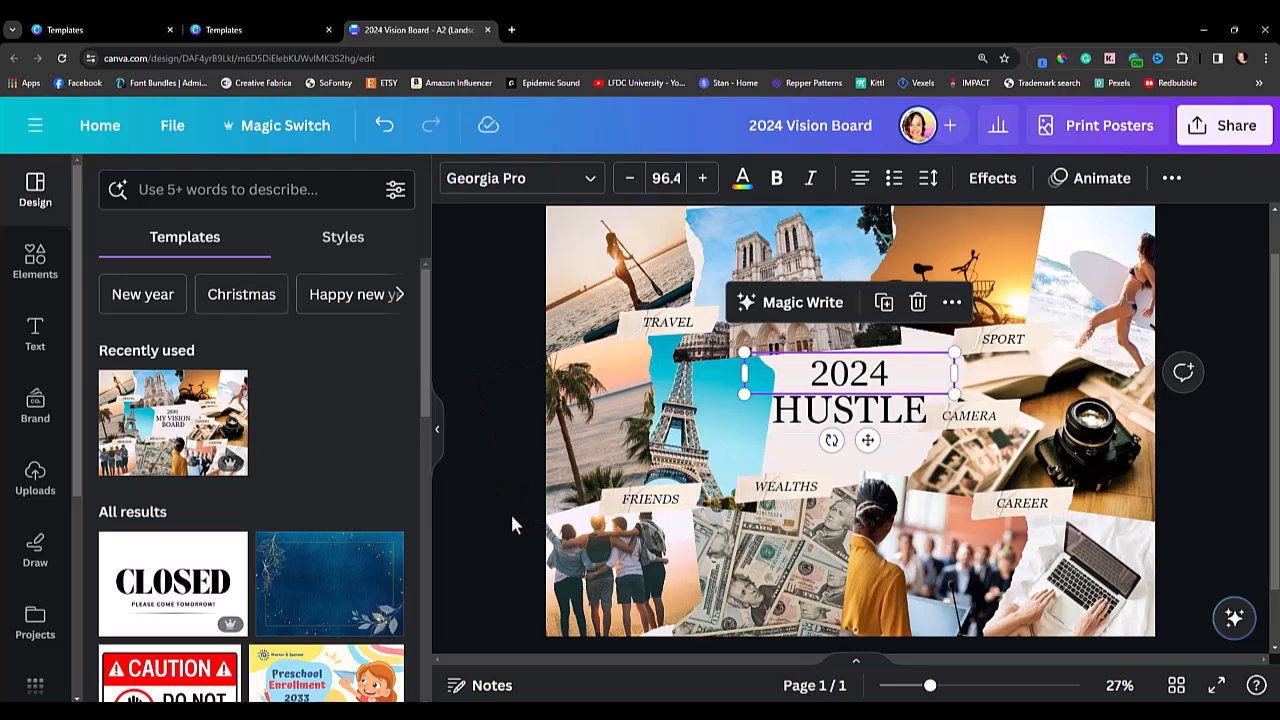
Replace the "FRIENDS" label text with "MARRIAGE".
{"action": "left_click", "coordinate": [650, 505]}
{"action": "double_click", "coordinate": [652, 500]}
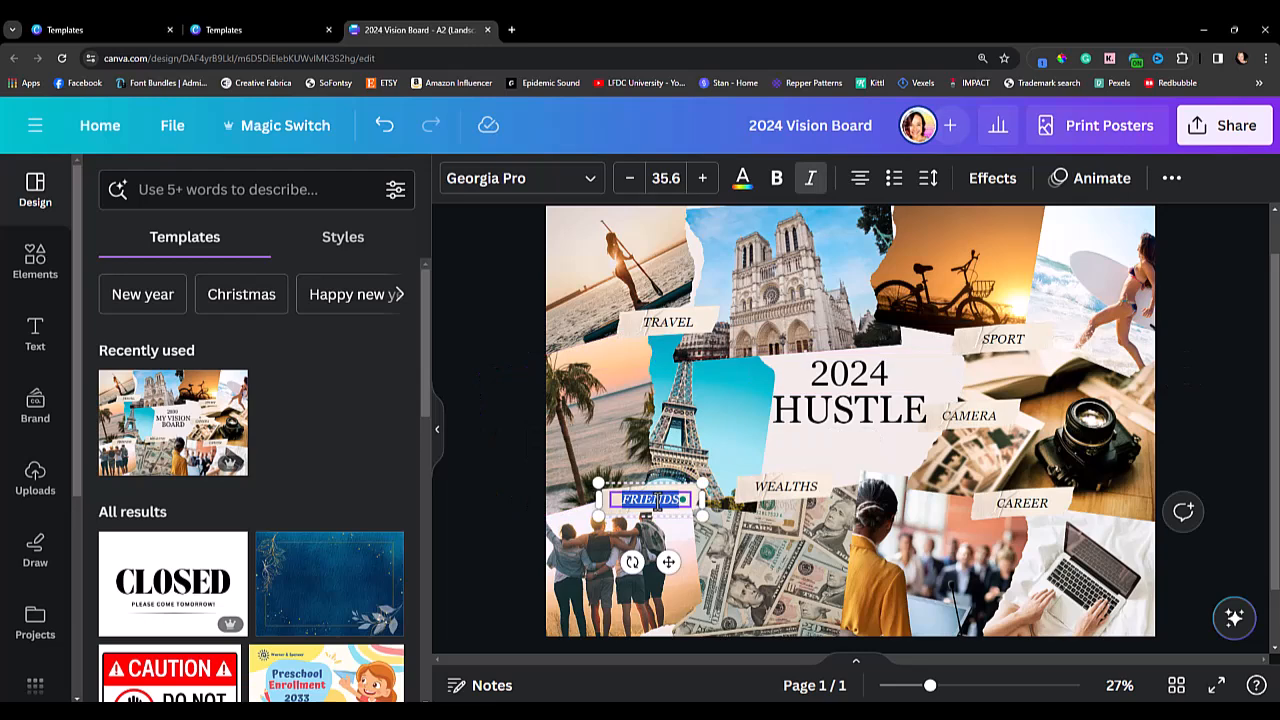
{"action": "left_click", "coordinate": [452, 521]}
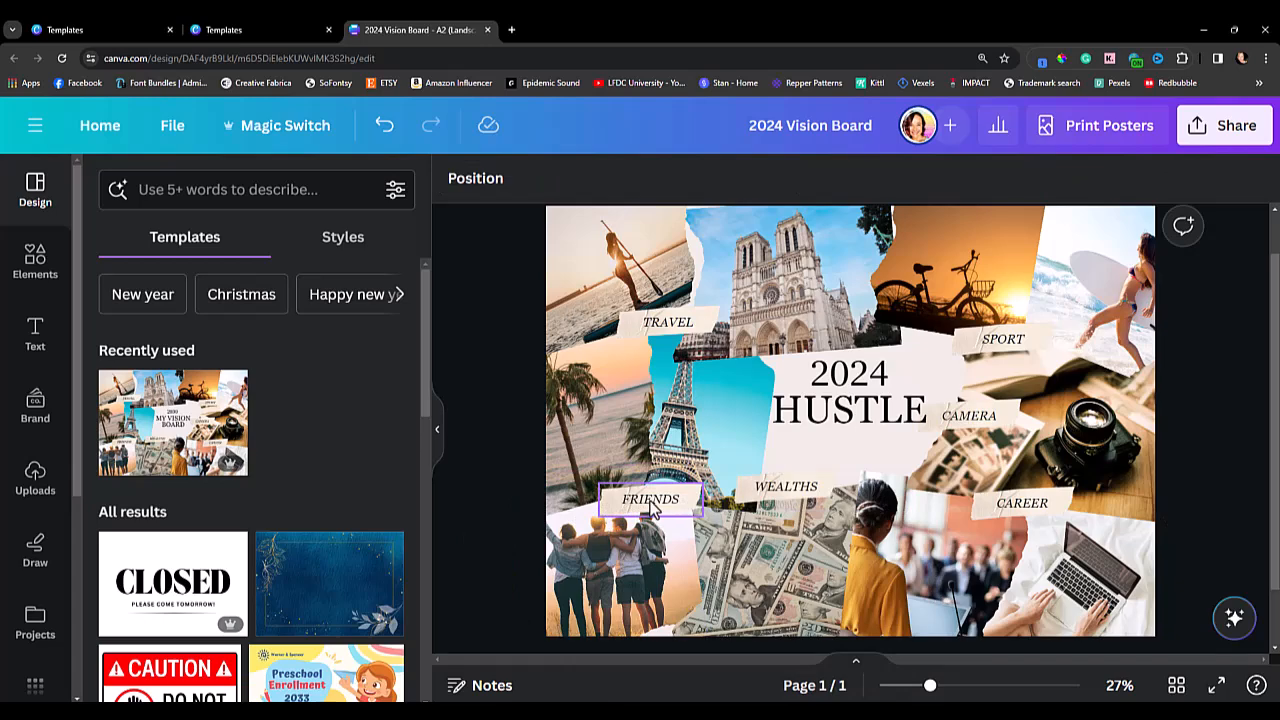
{"action": "left_click", "coordinate": [651, 510]}
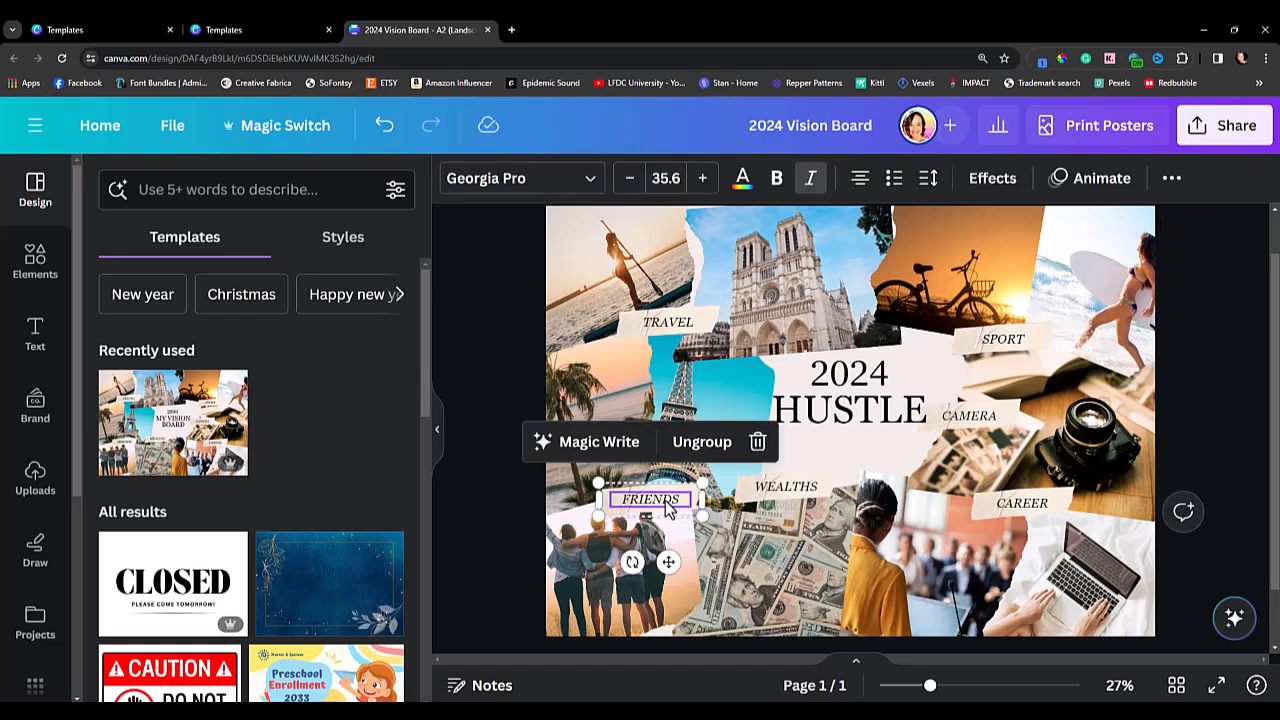
{"action": "double_click", "coordinate": [668, 508]}
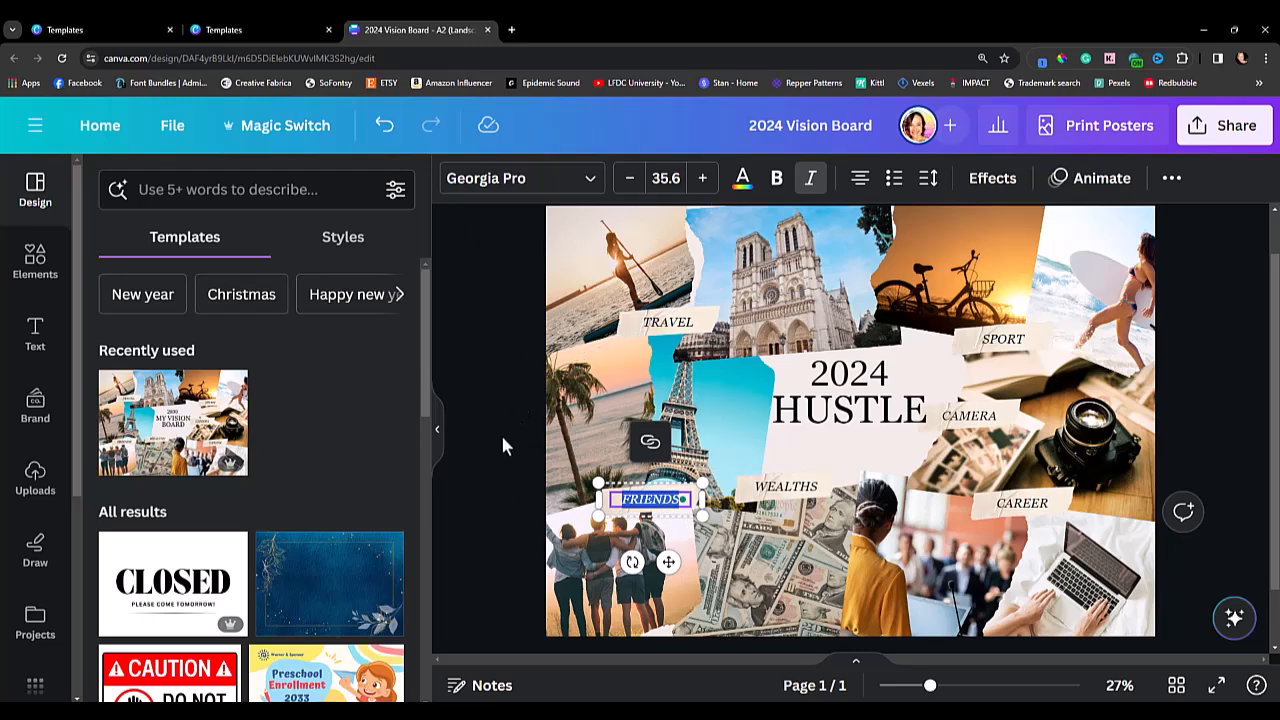
{"action": "double_click", "coordinate": [653, 500]}
{"action": "type", "text": "MARRIAGE"}
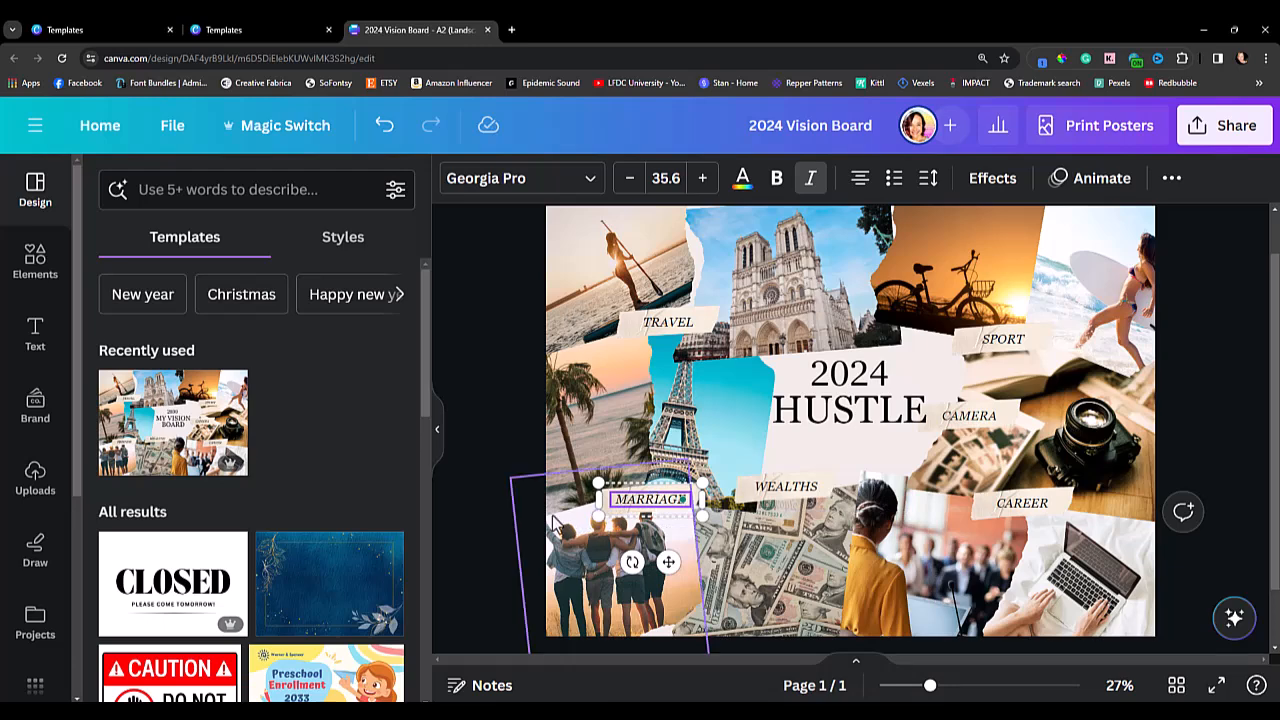
{"action": "left_click", "coordinate": [514, 505]}
Delete the friends photo from the frame beneath the "MARRIAGE" label and search the elements library for "fun".
{"action": "double_click", "coordinate": [612, 578]}
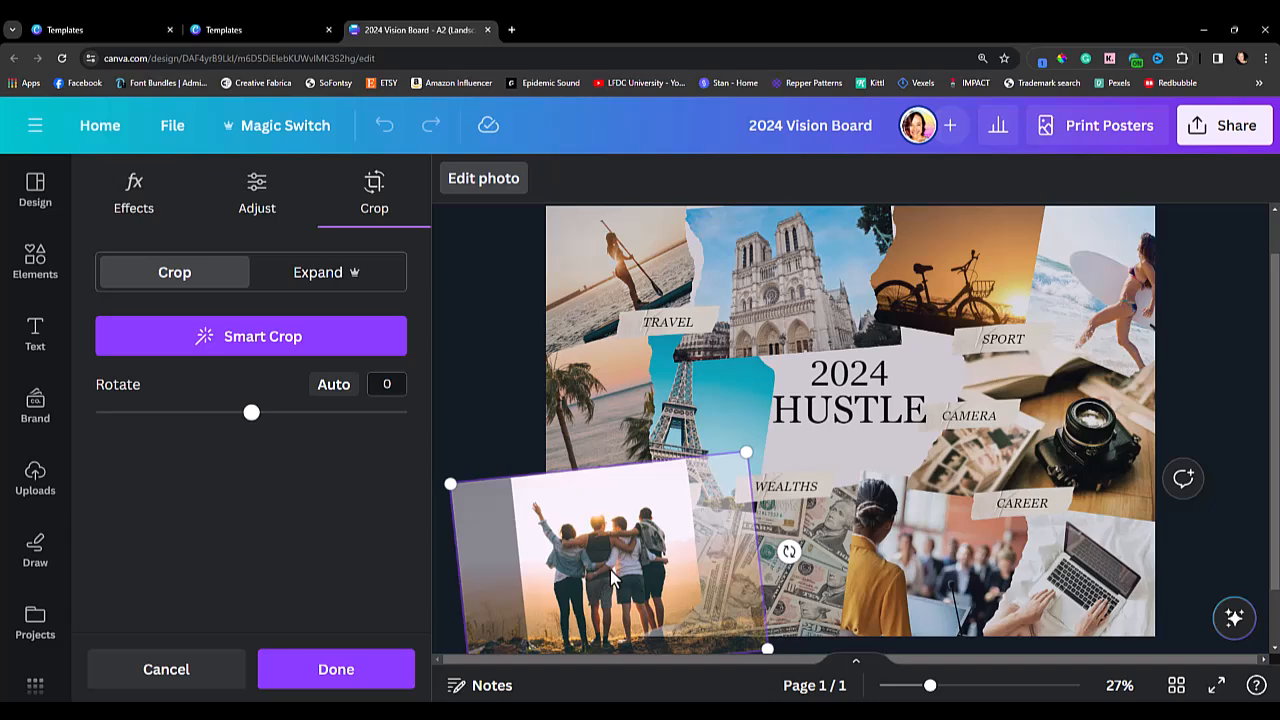
{"action": "key", "text": "Delete"}
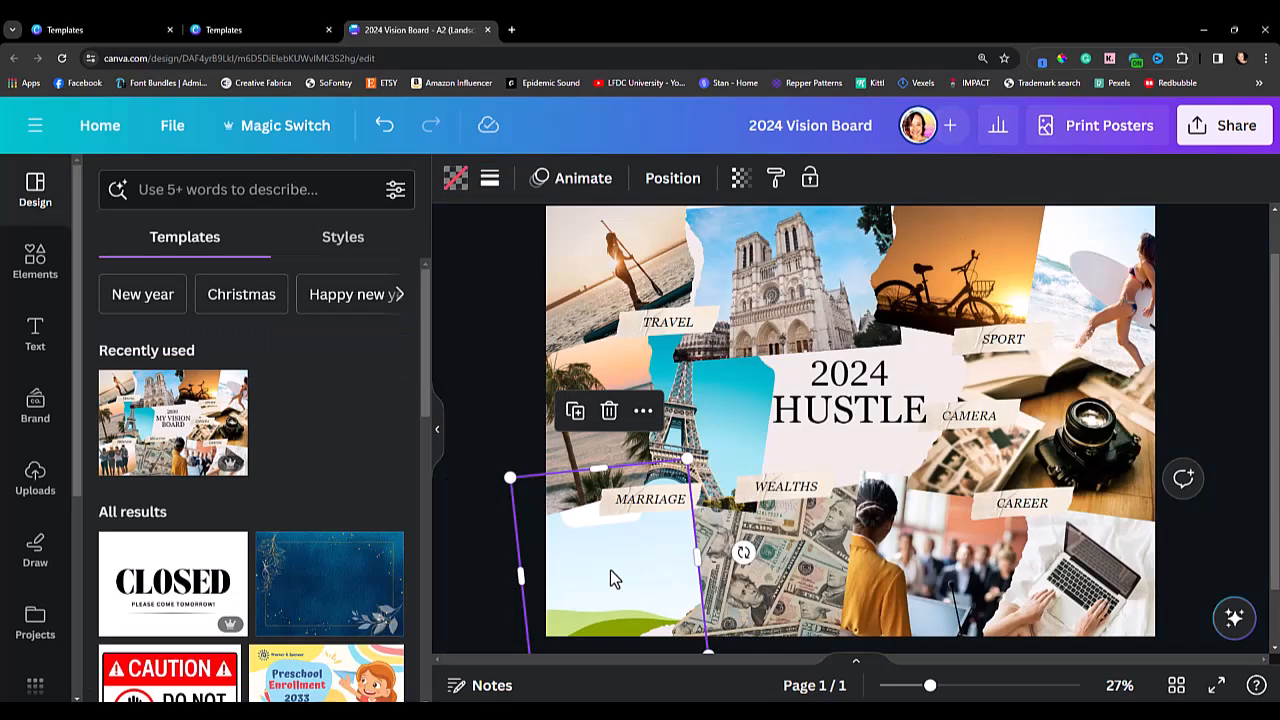
{"action": "left_click", "coordinate": [31, 278]}
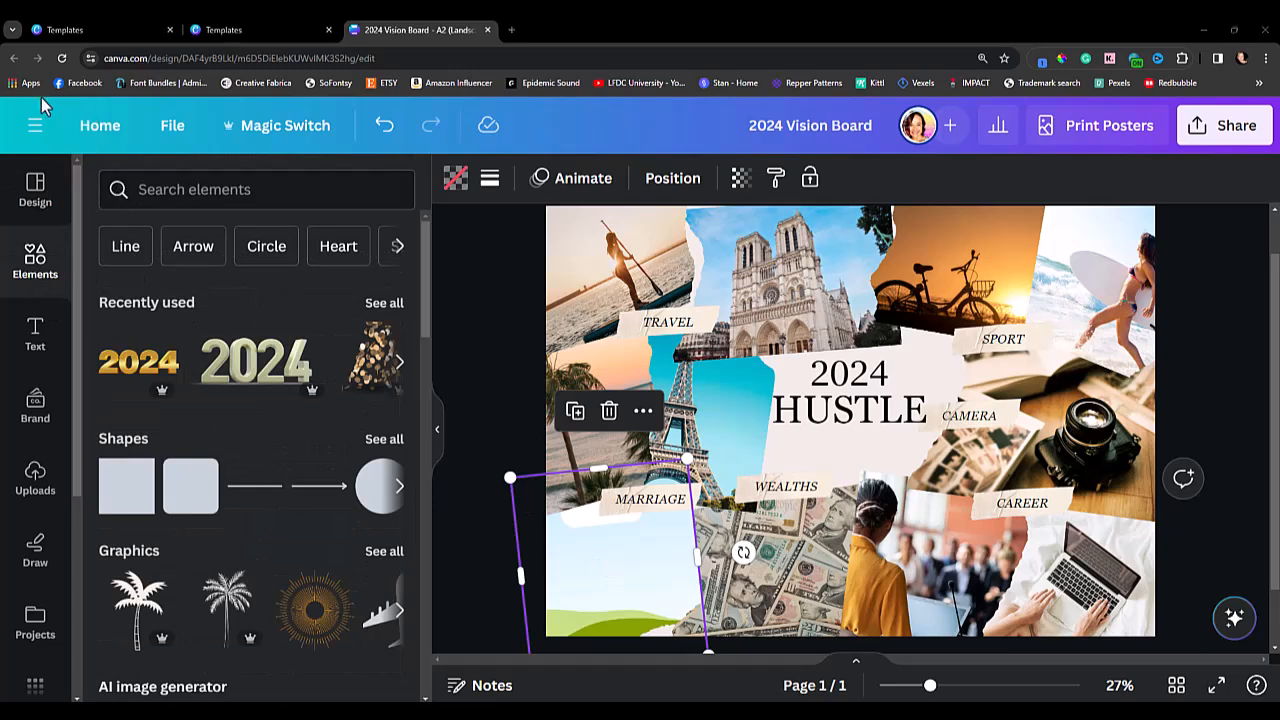
{"action": "left_click", "coordinate": [183, 197]}
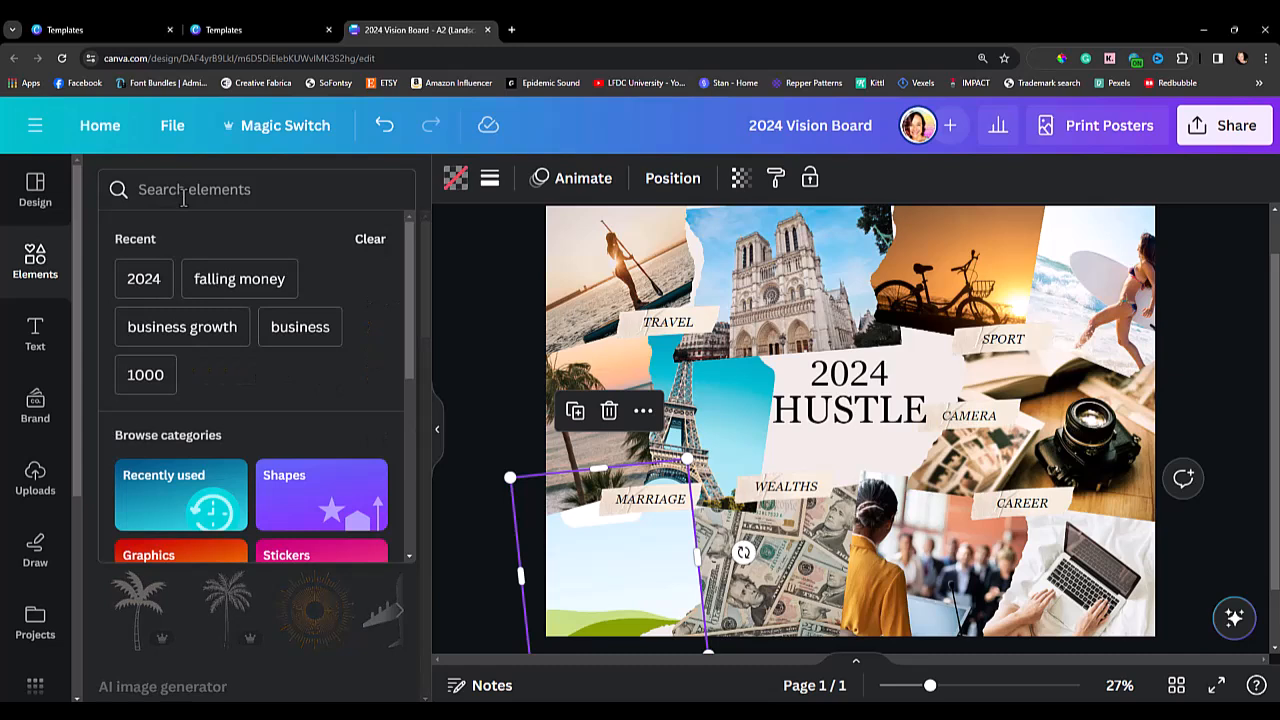
{"action": "type", "text": "fun"}
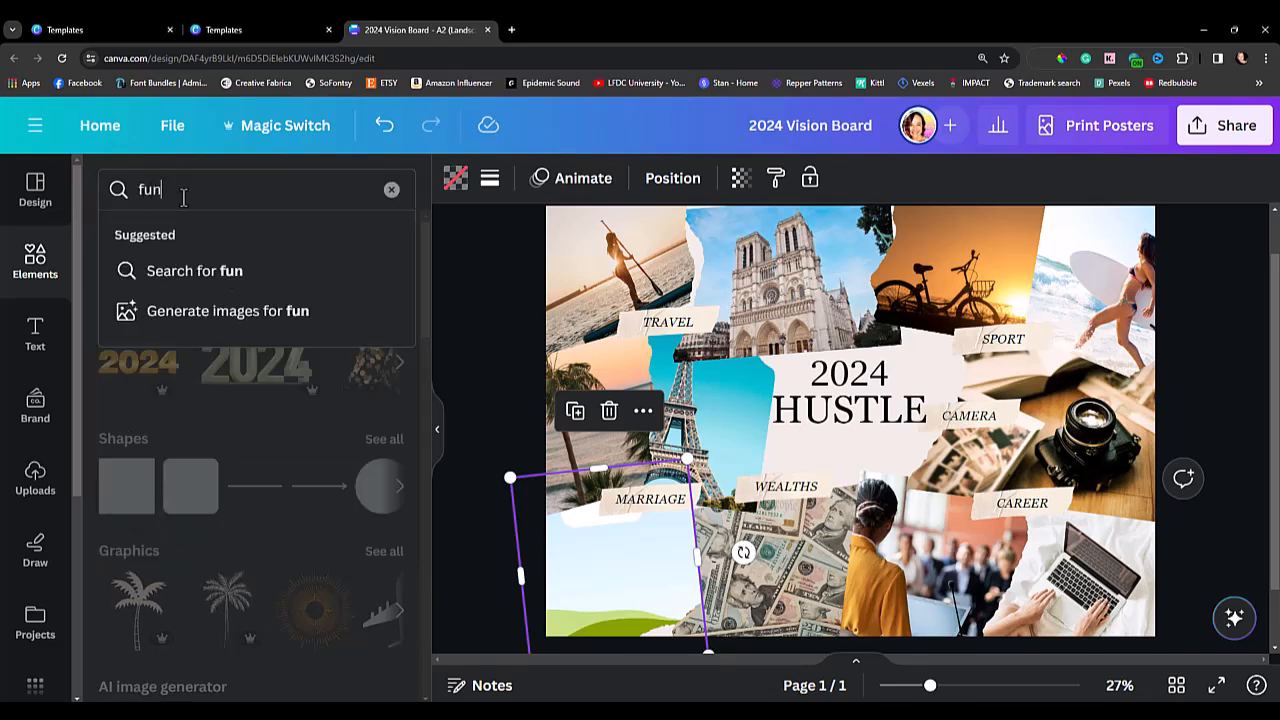
{"action": "key", "text": "Return"}
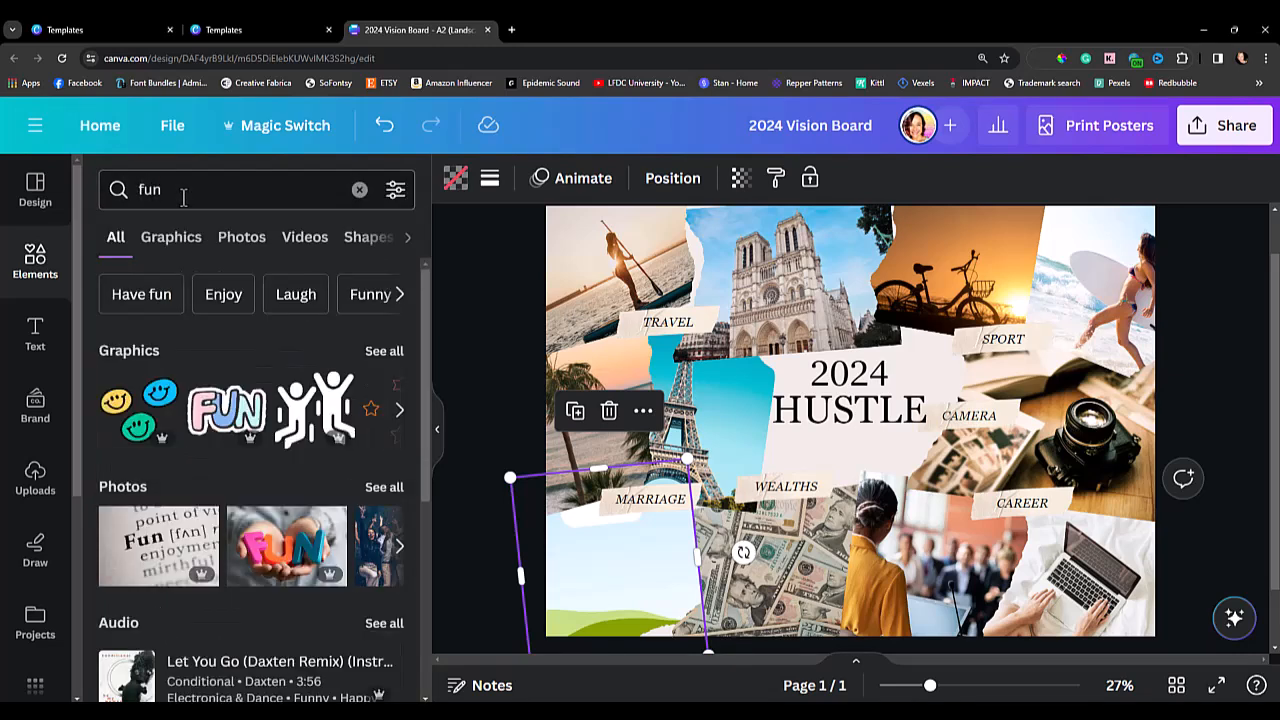
Search the elements library for "couples laughing" and limit the results to photos.
{"action": "left_click", "coordinate": [130, 190]}
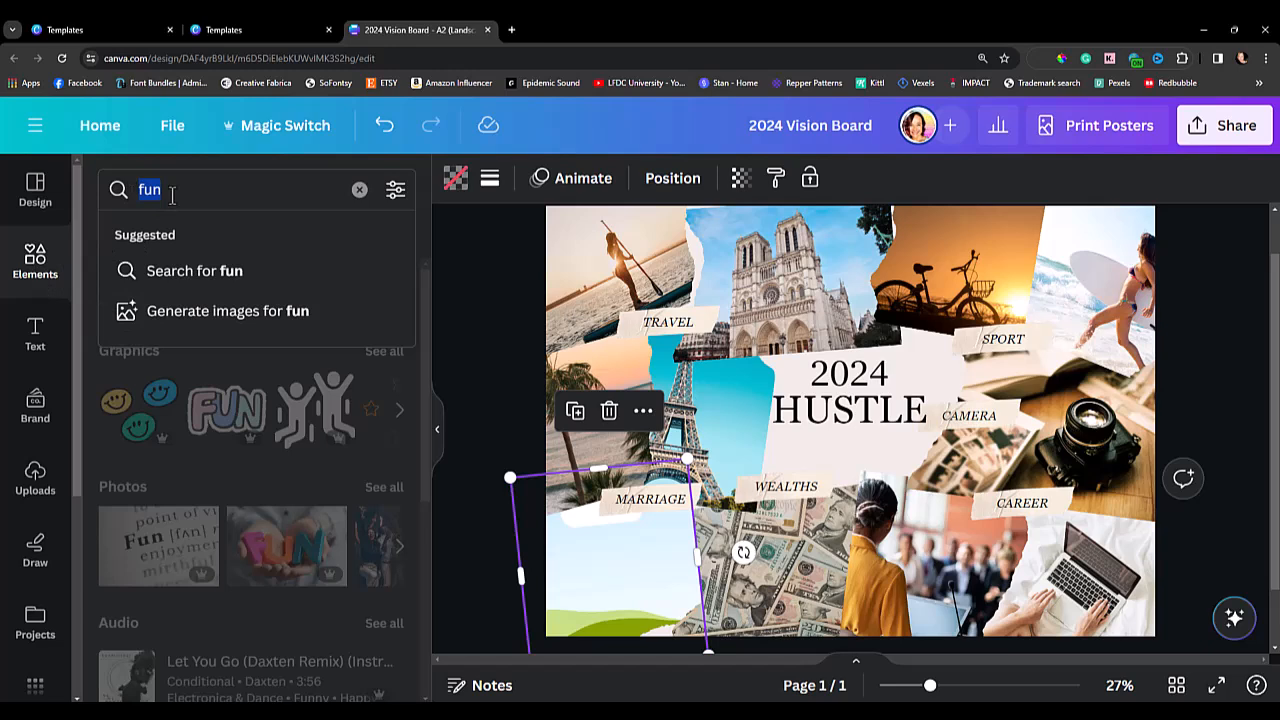
{"action": "type", "text": "couples laughing"}
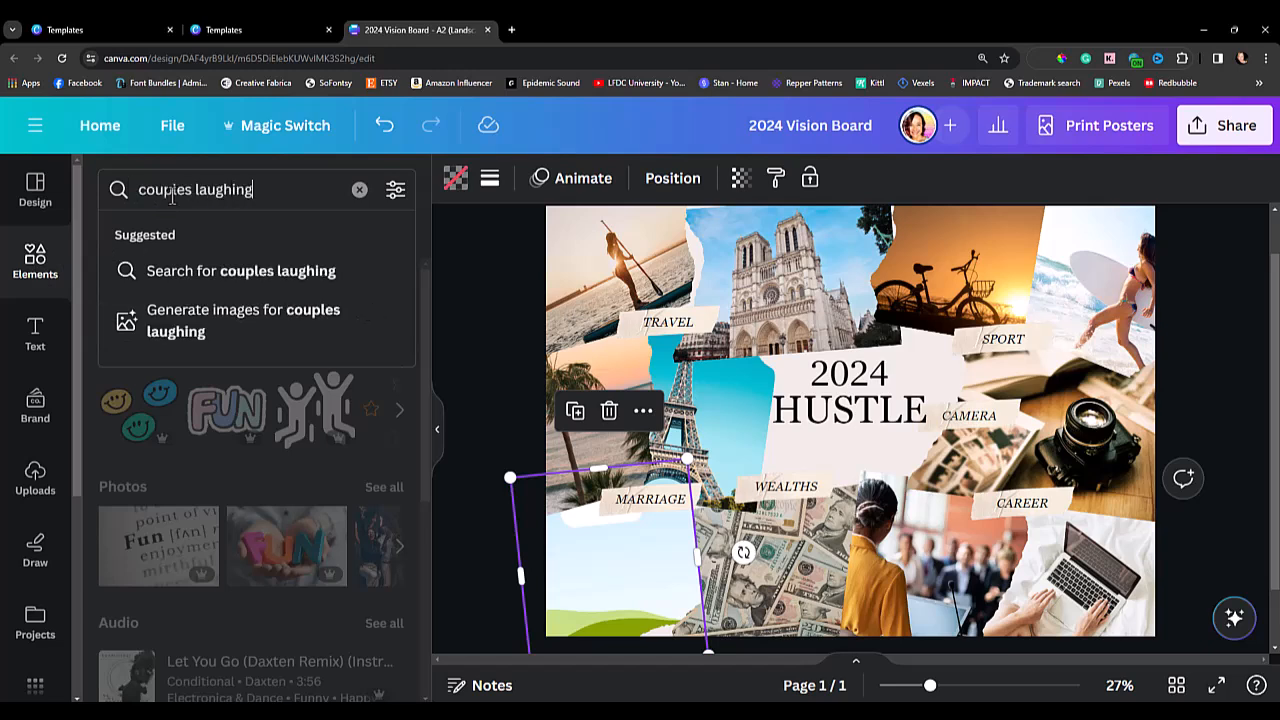
{"action": "key", "text": "Return"}
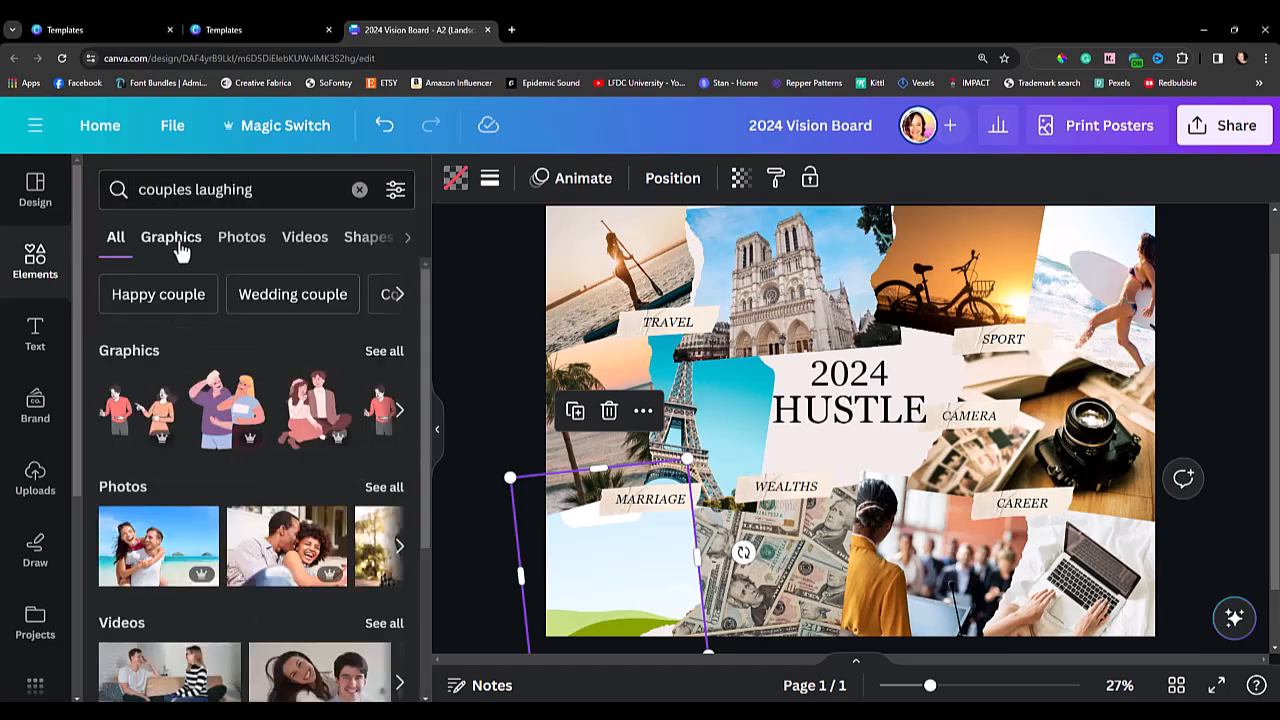
{"action": "left_click", "coordinate": [185, 246]}
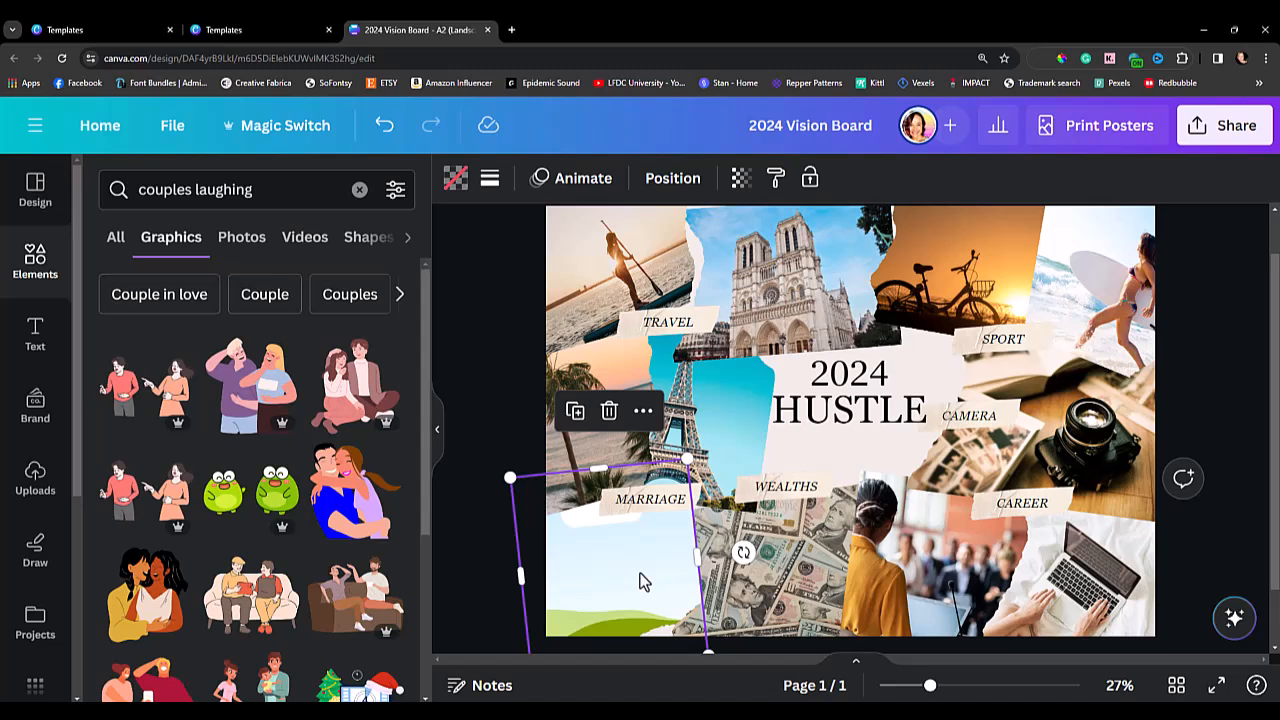
{"action": "left_click", "coordinate": [240, 250]}
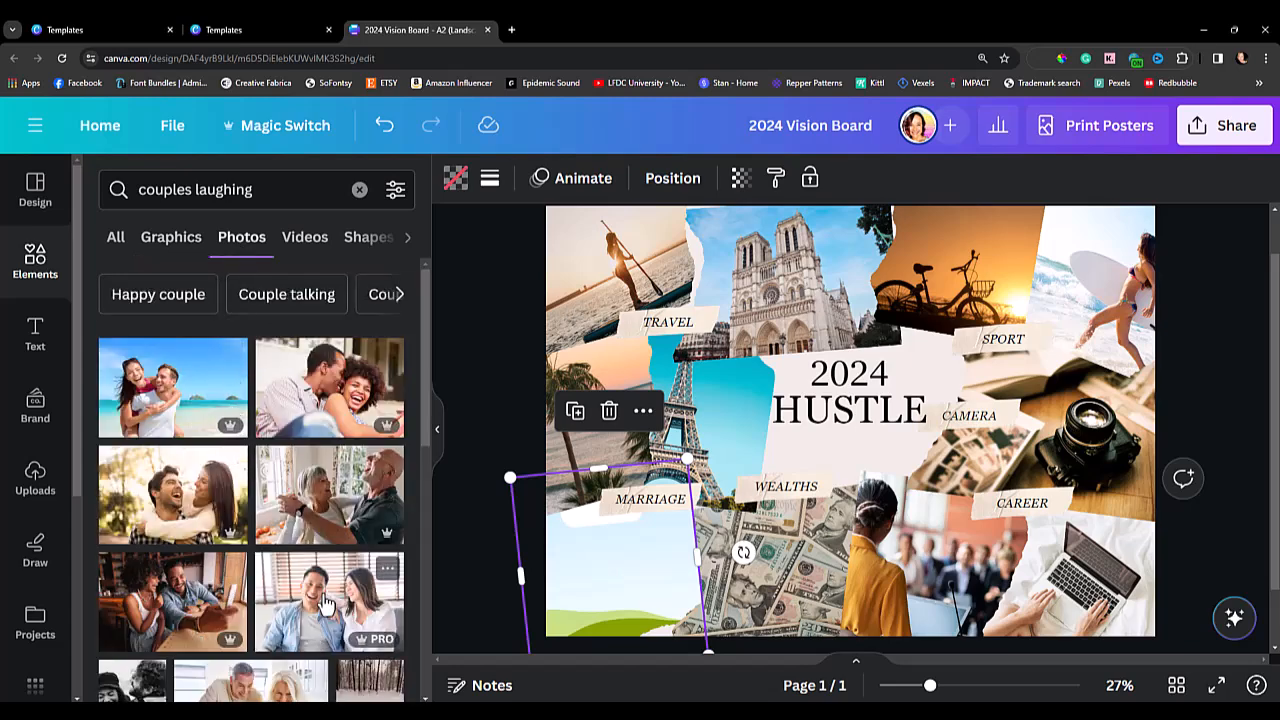
Fill the empty frame beneath the "MARRIAGE" label with the photo of a laughing man and curly-haired woman outdoors.
{"action": "left_click_drag", "start_coordinate": [424, 418], "coordinate": [424, 483]}
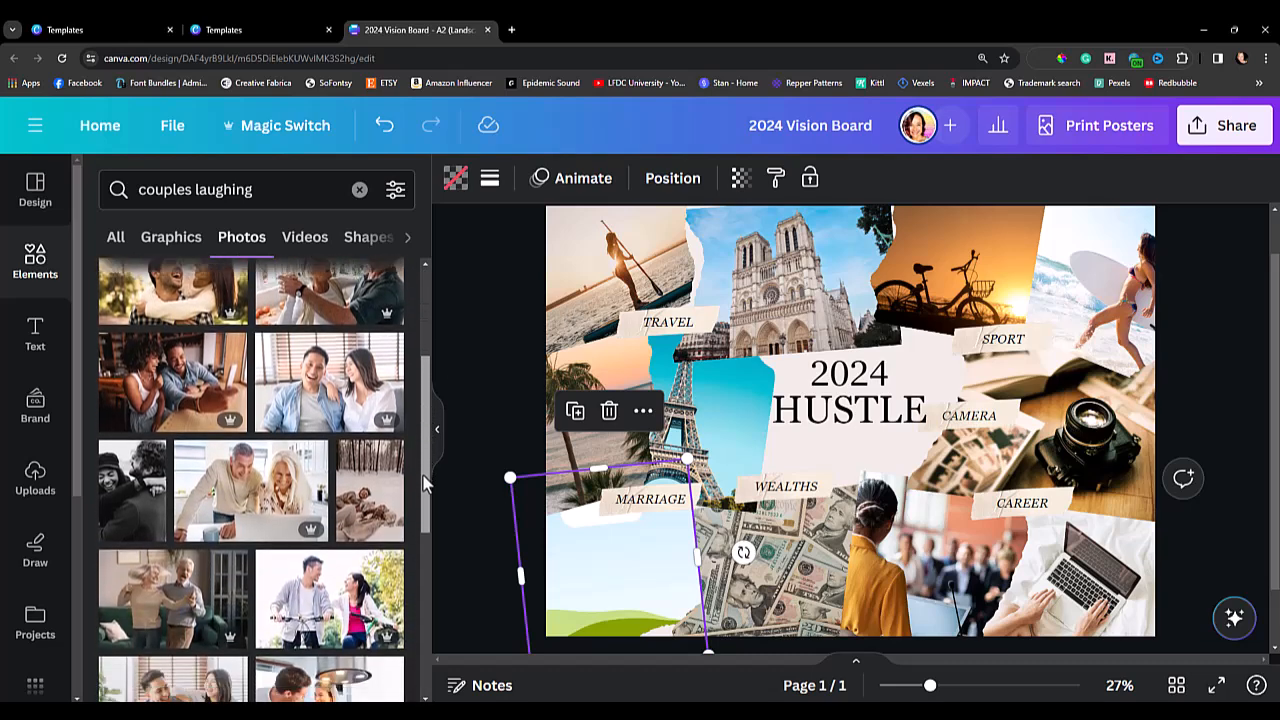
{"action": "scroll", "coordinate": [418, 590], "scroll_direction": "down", "scroll_amount": 5}
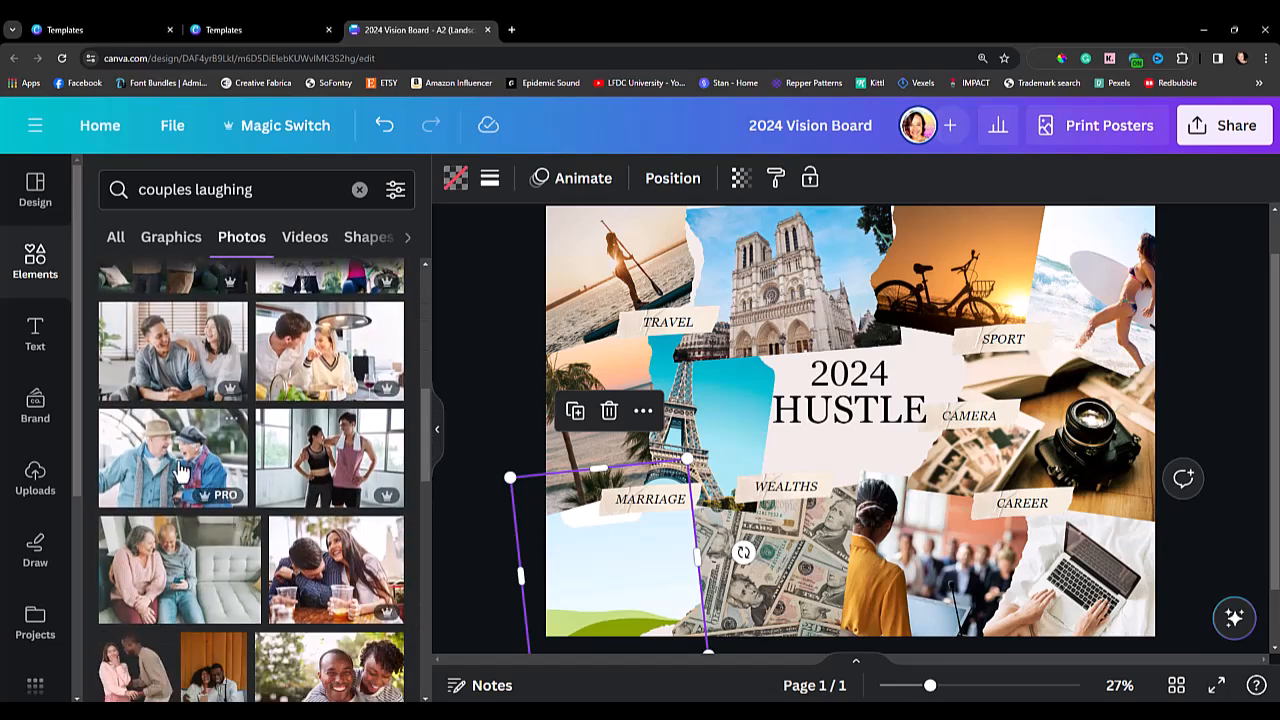
{"action": "scroll", "coordinate": [430, 445], "scroll_direction": "down", "scroll_amount": 1}
{"action": "left_click_drag", "start_coordinate": [426, 445], "coordinate": [407, 655]}
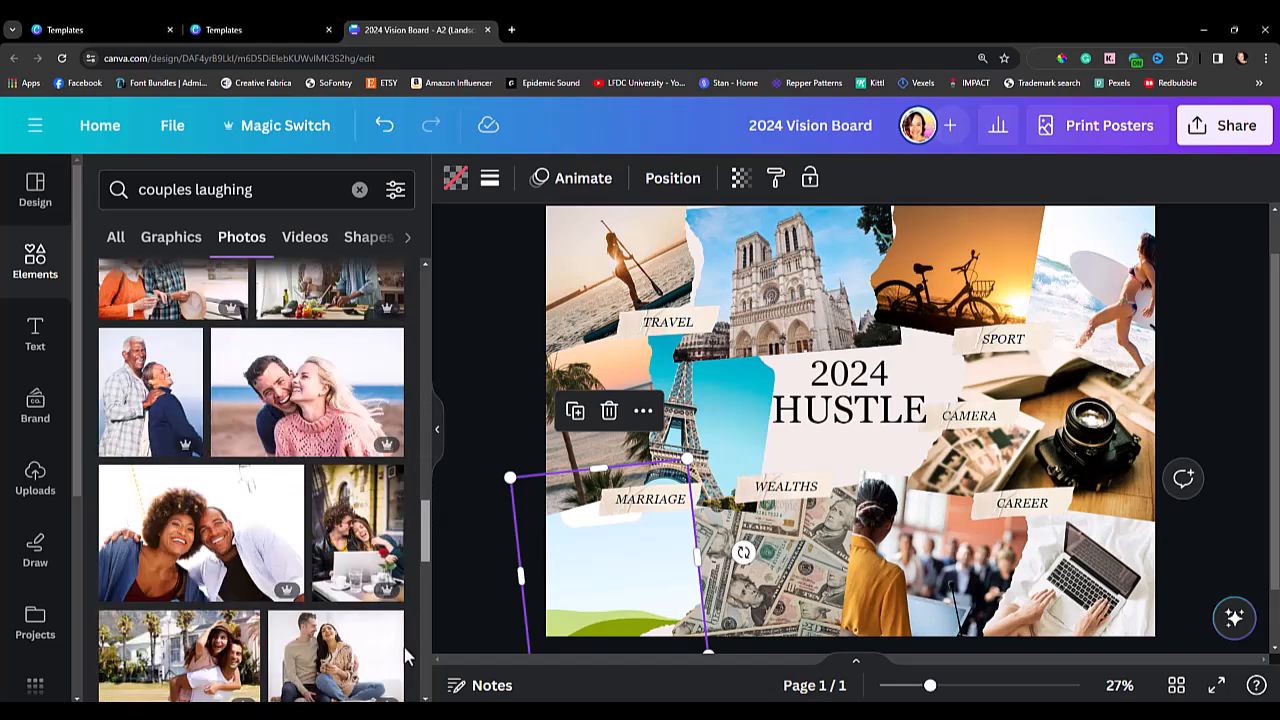
{"action": "scroll", "coordinate": [407, 655], "scroll_direction": "down", "scroll_amount": 1}
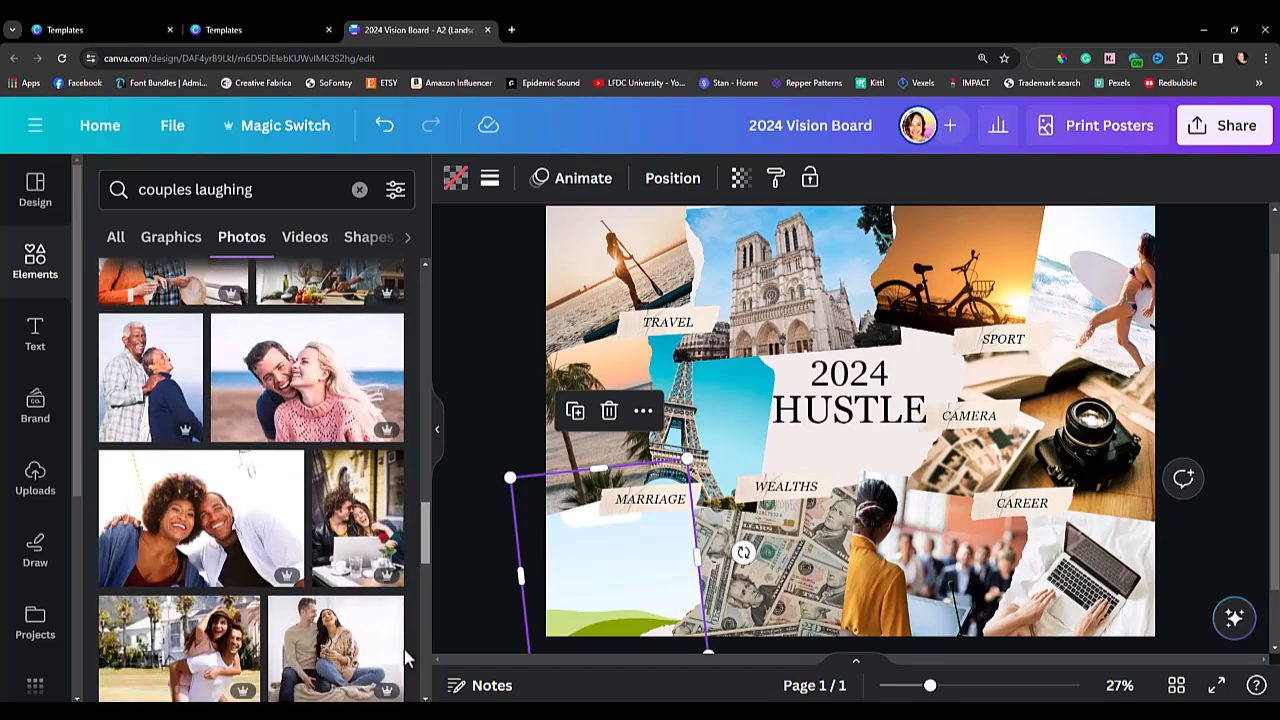
{"action": "scroll", "coordinate": [404, 649], "scroll_direction": "down", "scroll_amount": 3}
{"action": "left_click_drag", "start_coordinate": [423, 534], "coordinate": [425, 640]}
{"action": "left_click_drag", "start_coordinate": [288, 565], "coordinate": [593, 575]}
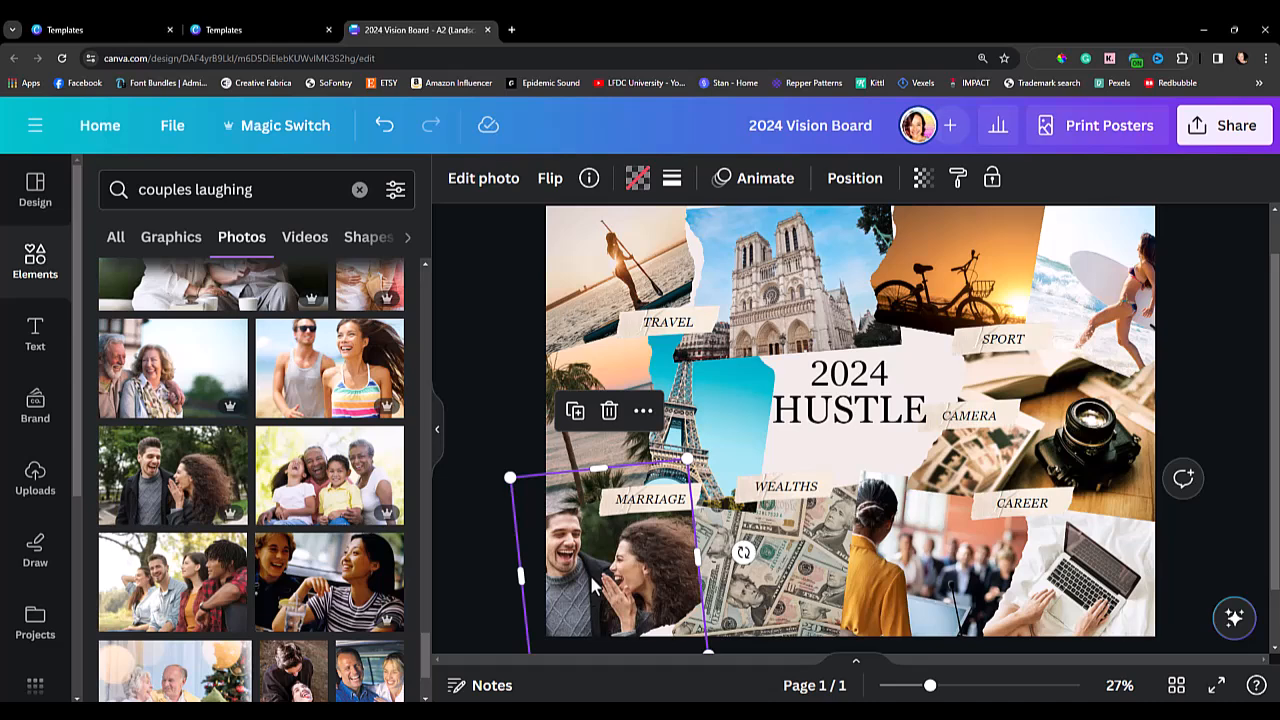
{"action": "left_click", "coordinate": [497, 378]}
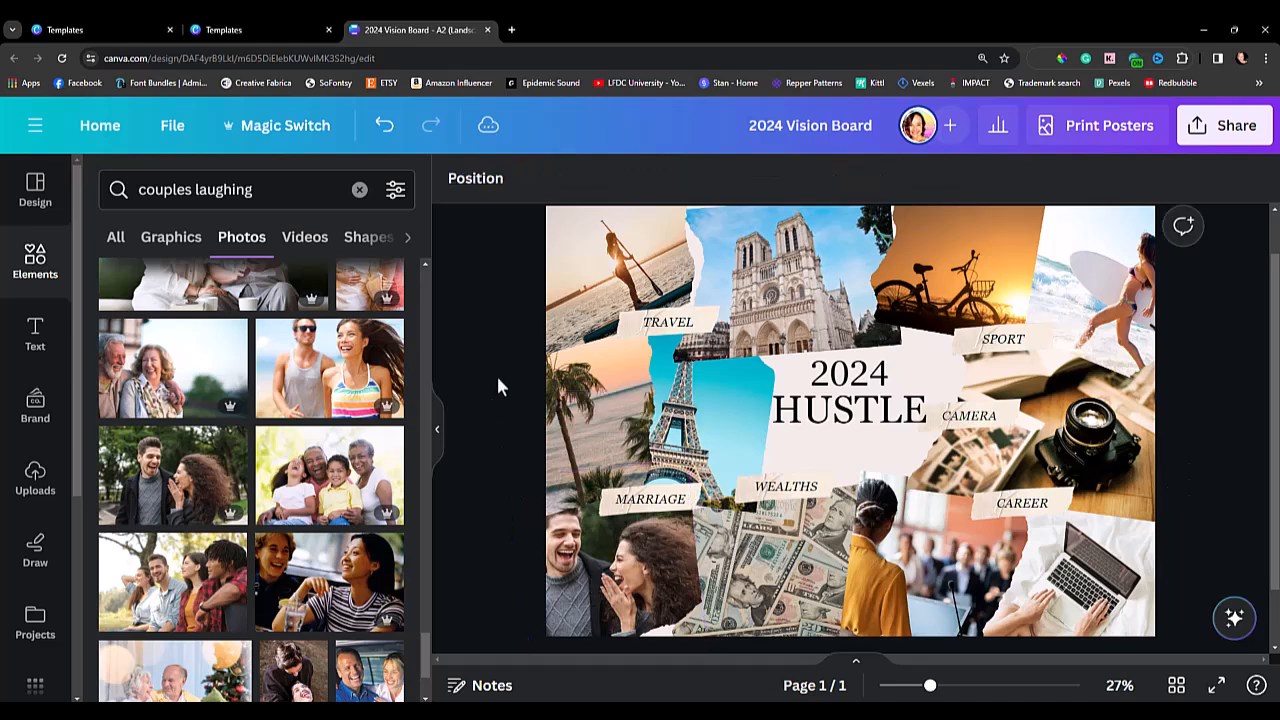
Remove the paddleboarder photo from the frame above the "TRAVEL" label.
{"action": "left_click", "coordinate": [672, 331]}
{"action": "left_click", "coordinate": [490, 318]}
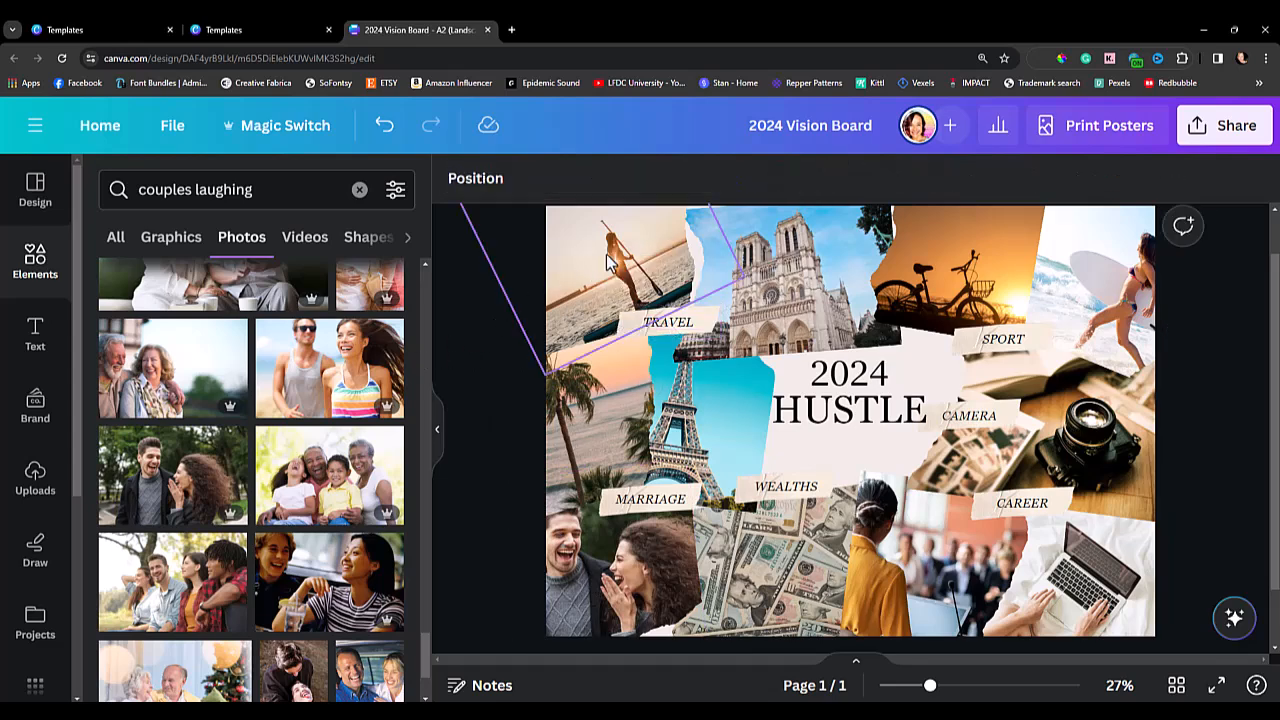
{"action": "double_click", "coordinate": [606, 254]}
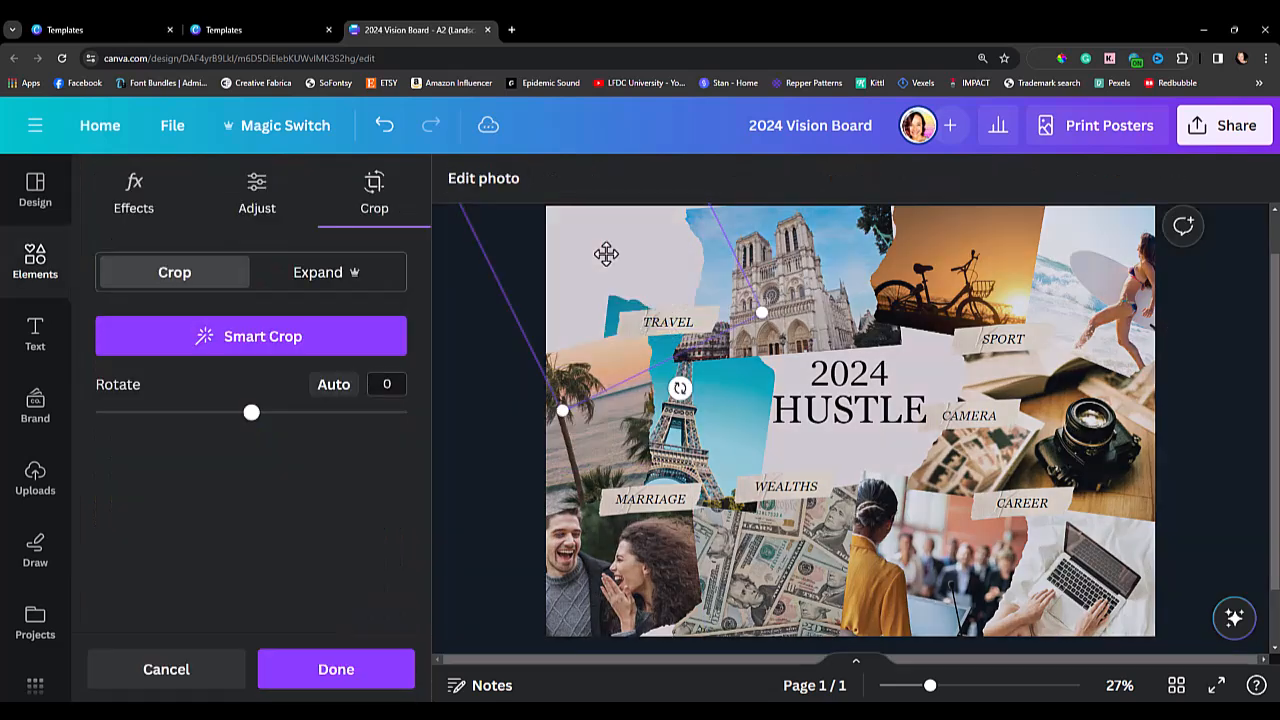
{"action": "left_click", "coordinate": [470, 300]}
Replace the "TRAVEL" label text with "T&A VACA".
{"action": "double_click", "coordinate": [665, 321]}
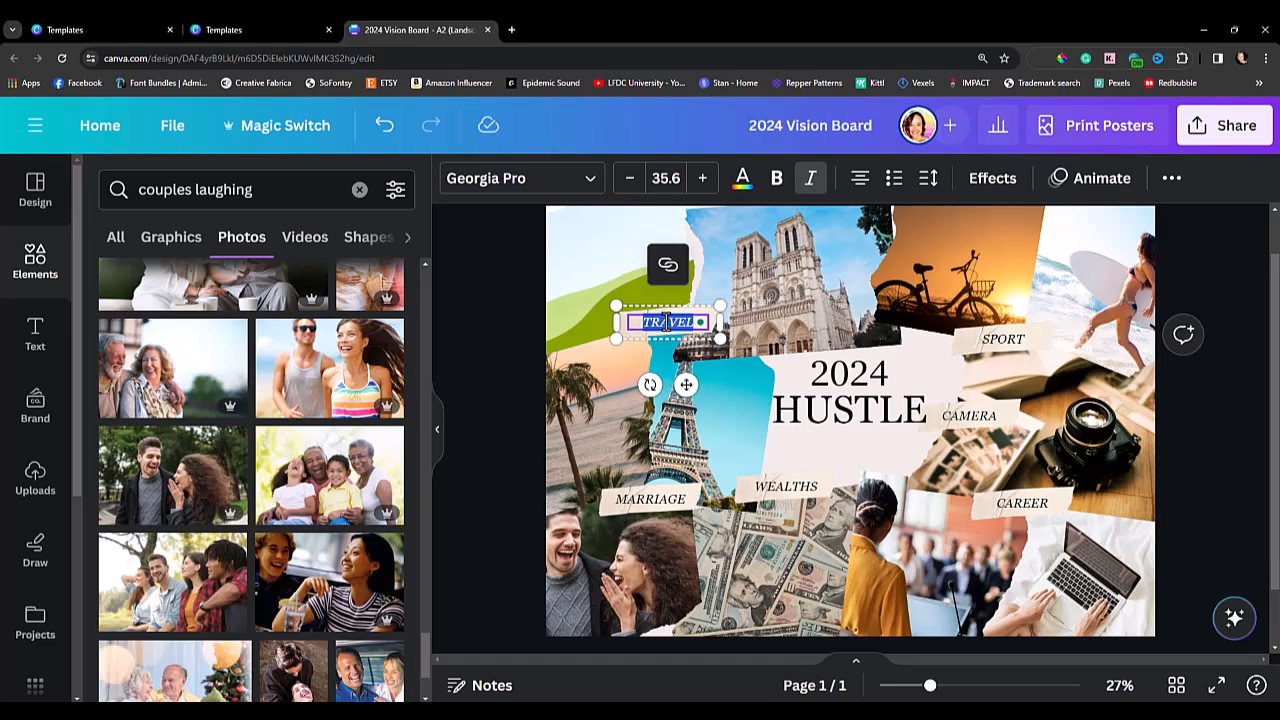
{"action": "type", "text": "COUPLE"}
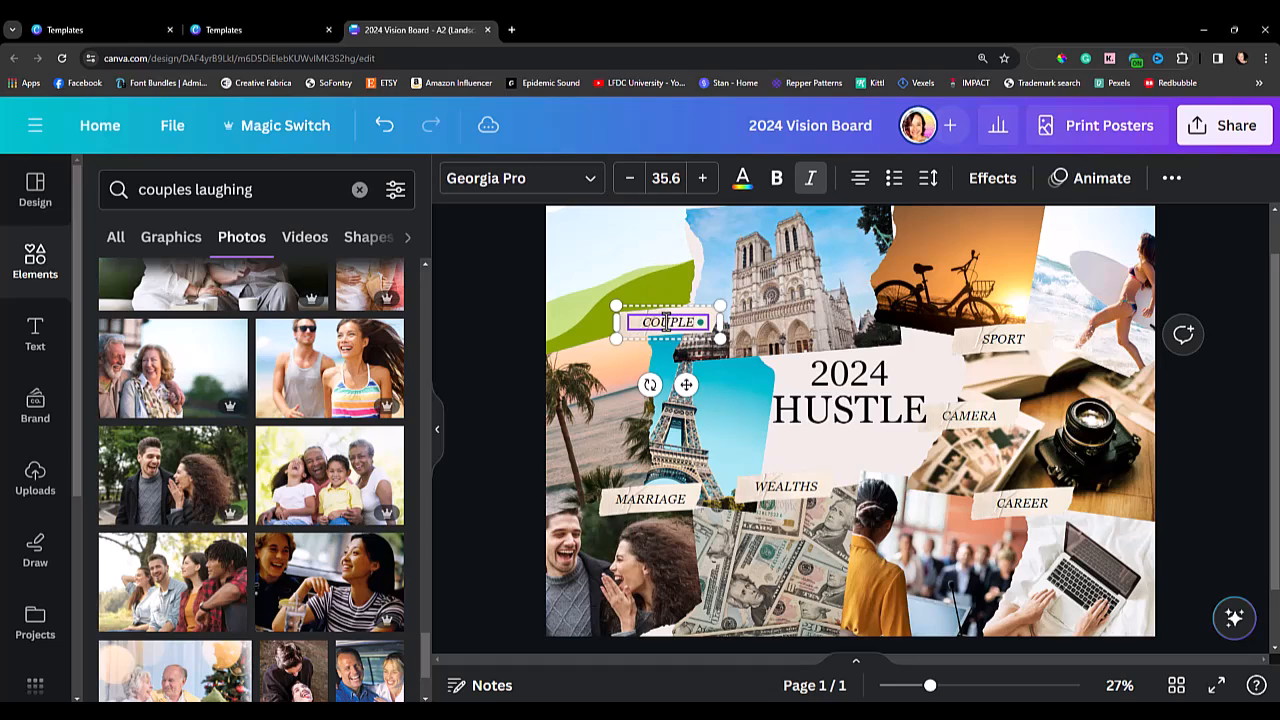
{"action": "key", "text": "BackSpace"}
{"action": "key", "text": "BackSpace"}
{"action": "key", "text": "BackSpace"}
{"action": "key", "text": "BackSpace"}
{"action": "key", "text": "BackSpace"}
{"action": "key", "text": "BackSpace"}
{"action": "type", "text": "&A"}
{"action": "type", "text": "VACA"}
{"action": "left_click", "coordinate": [513, 275]}
Search the photos for "tropical" and fill the empty frame by the "T&A VACA" label with the overwater bungalows photo.
{"action": "left_click", "coordinate": [274, 192]}
{"action": "left_click_drag", "start_coordinate": [274, 192], "coordinate": [131, 197]}
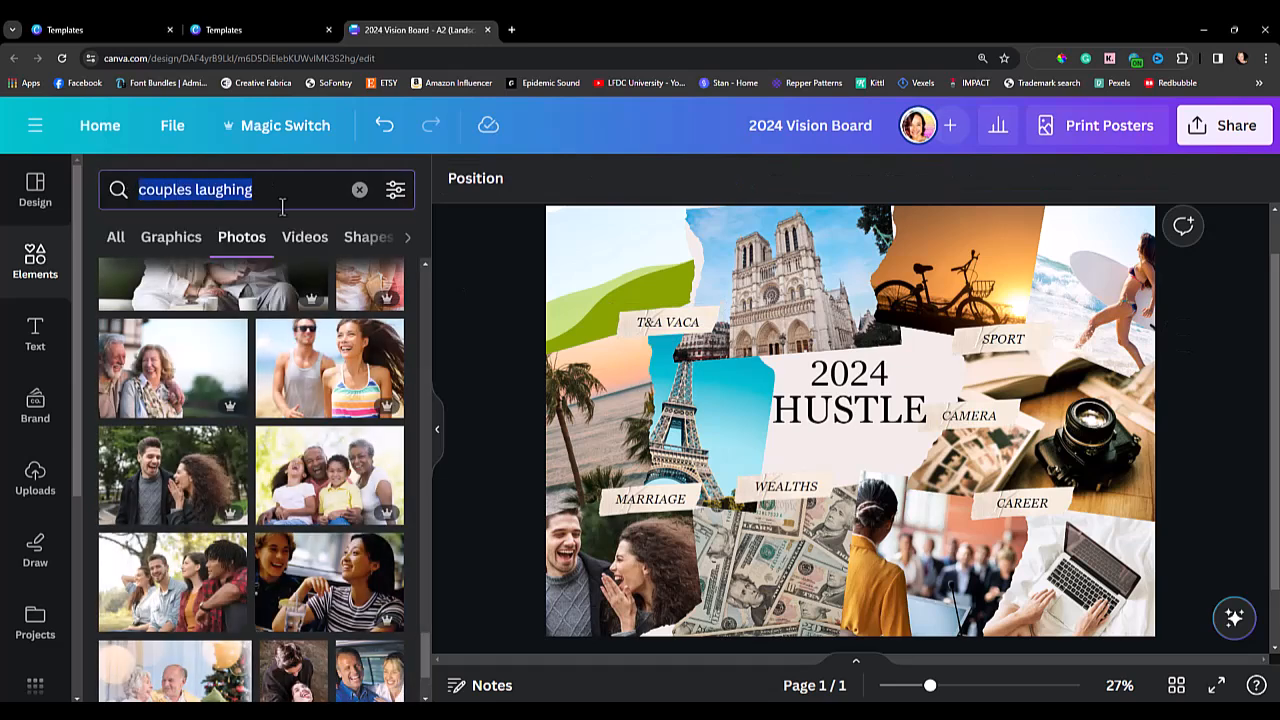
{"action": "key", "text": "BackSpace"}
{"action": "type", "text": "tropical"}
{"action": "key", "text": "Return"}
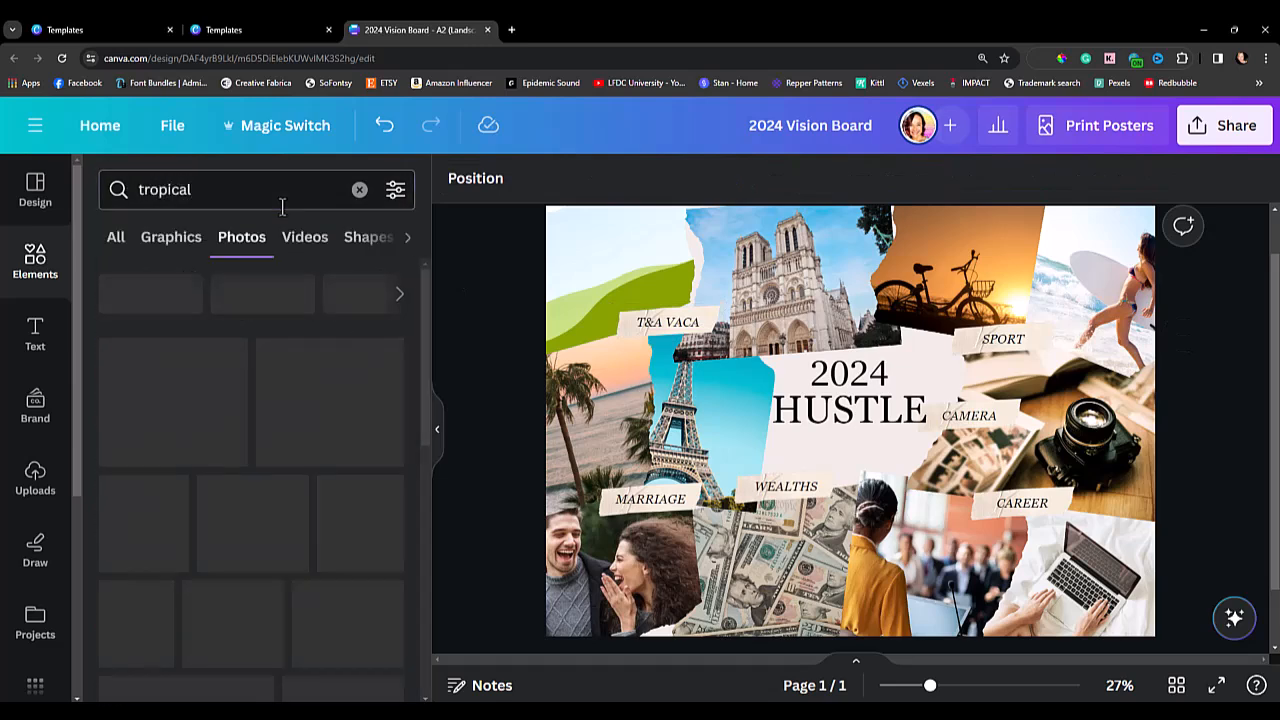
{"action": "scroll", "coordinate": [225, 505], "scroll_direction": "down", "scroll_amount": 1}
{"action": "scroll", "coordinate": [225, 505], "scroll_direction": "down", "scroll_amount": 4}
{"action": "left_click_drag", "start_coordinate": [180, 490], "coordinate": [620, 278]}
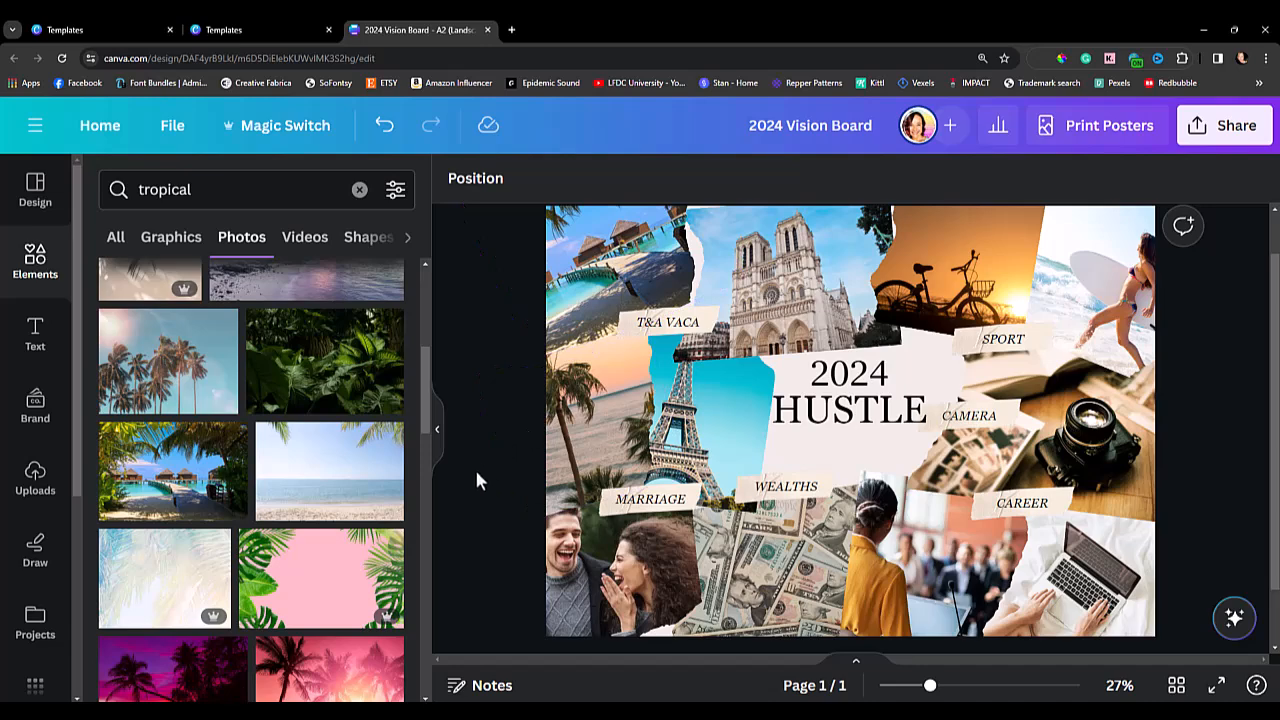
Delete the Eiffel Tower photo and the palm tree beach photo from their frames.
{"action": "double_click", "coordinate": [697, 437]}
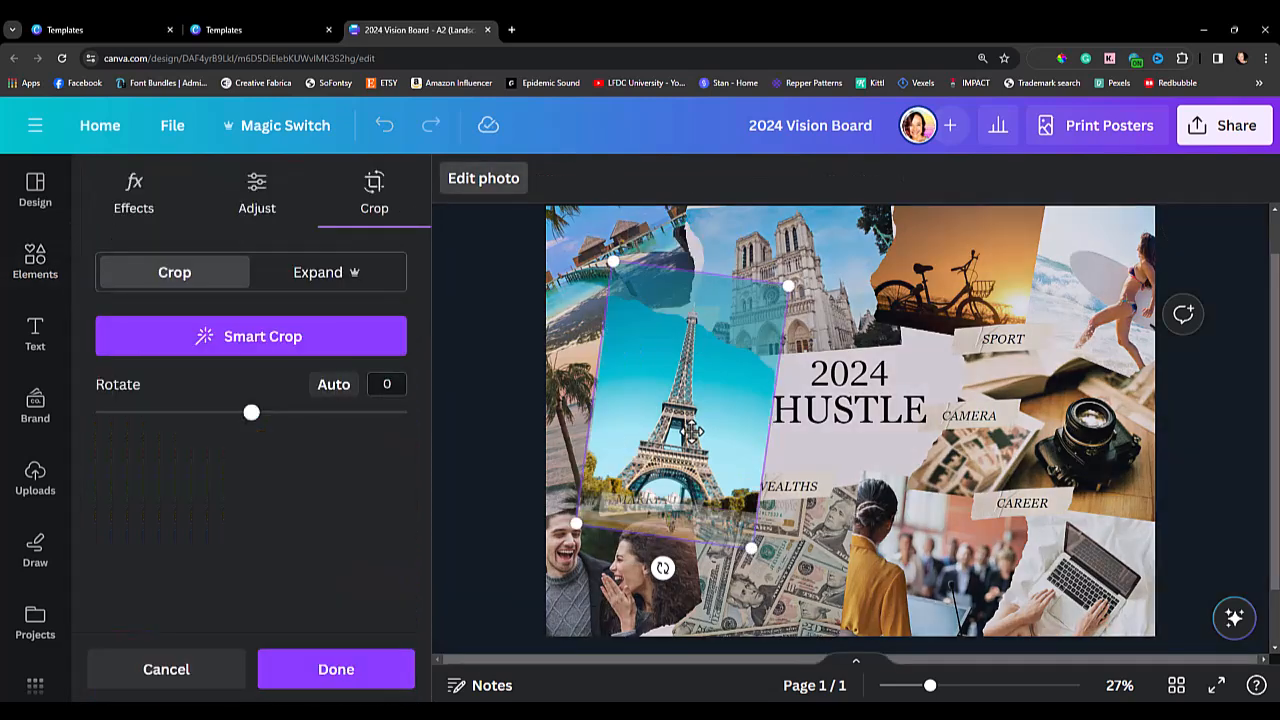
{"action": "key", "text": "Escape"}
{"action": "double_click", "coordinate": [694, 433]}
{"action": "key", "text": "Delete"}
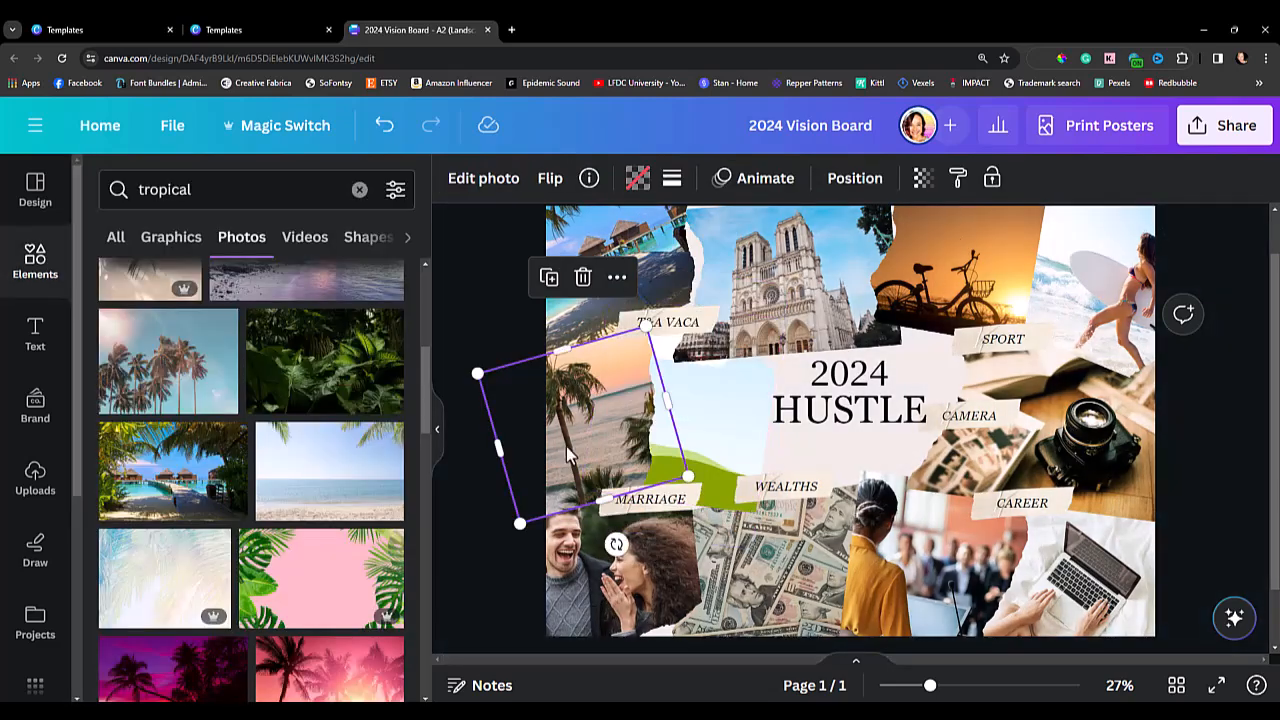
{"action": "double_click", "coordinate": [566, 447]}
{"action": "key", "text": "Delete"}
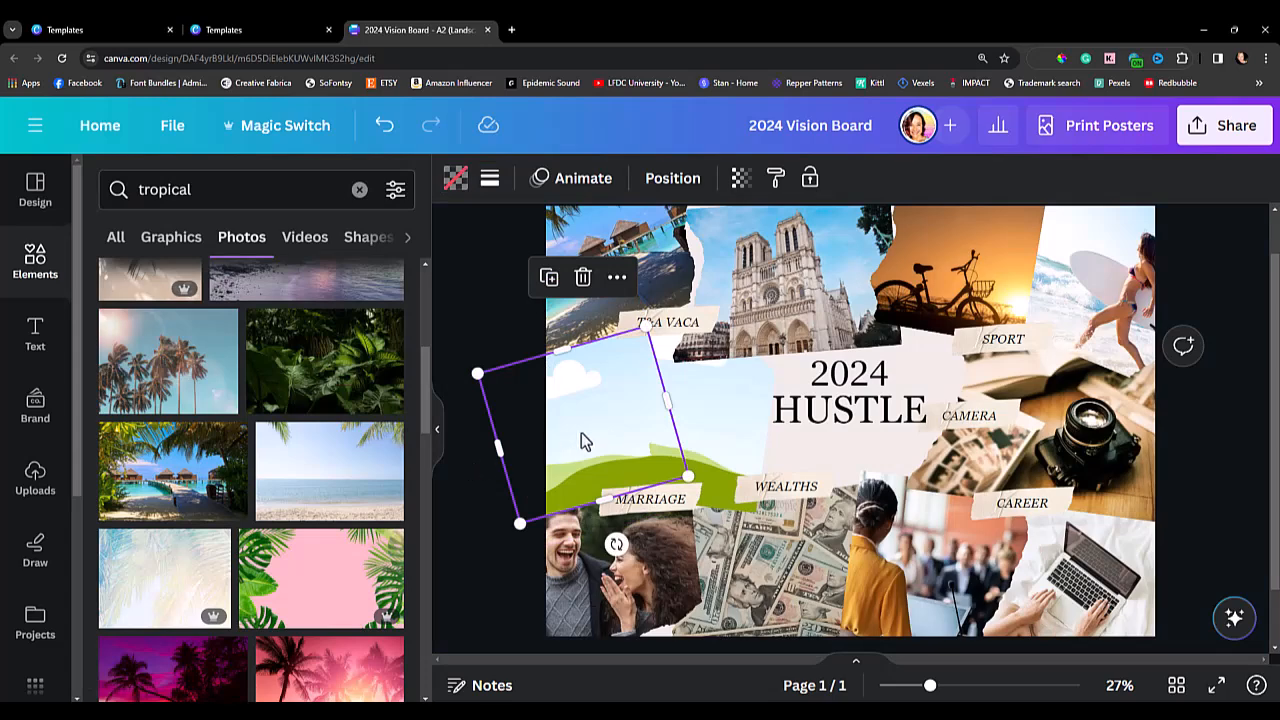
{"action": "left_click", "coordinate": [466, 529]}
Move the "T&A VACA" label up and to the left so it sits over the tropical bungalows photo.
{"action": "left_click", "coordinate": [656, 336]}
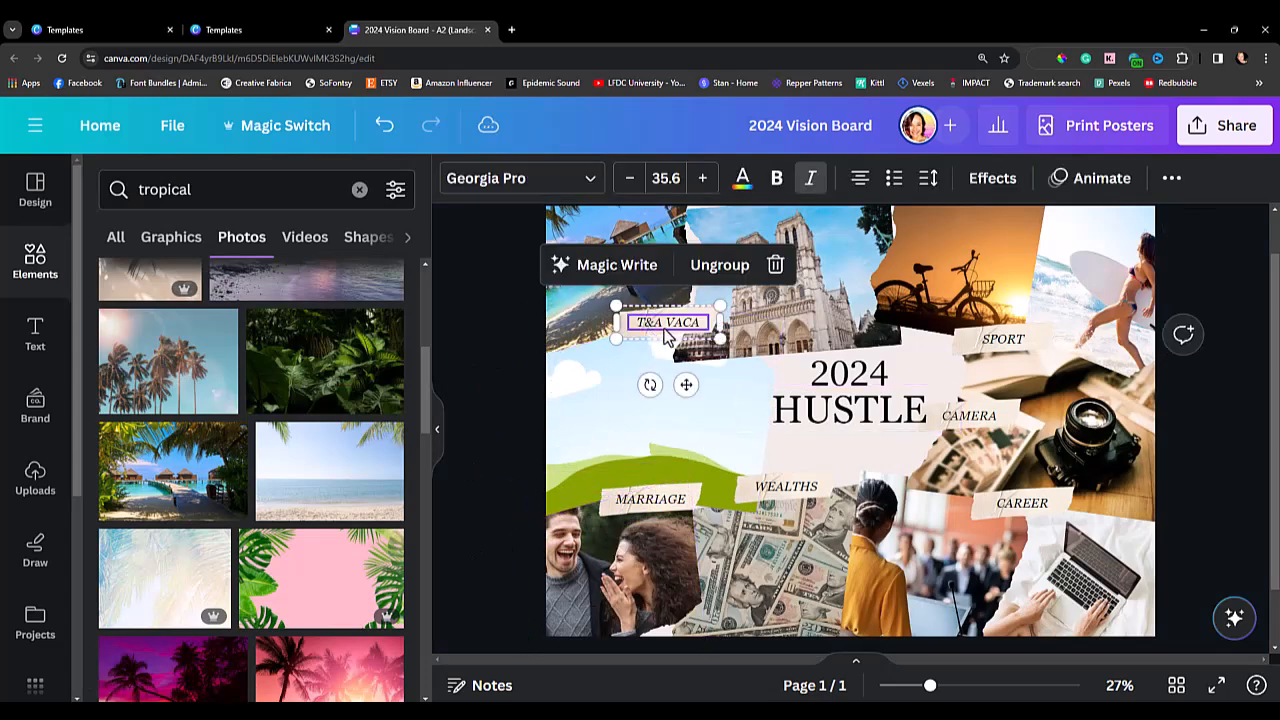
{"action": "left_click_drag", "start_coordinate": [661, 333], "coordinate": [590, 306]}
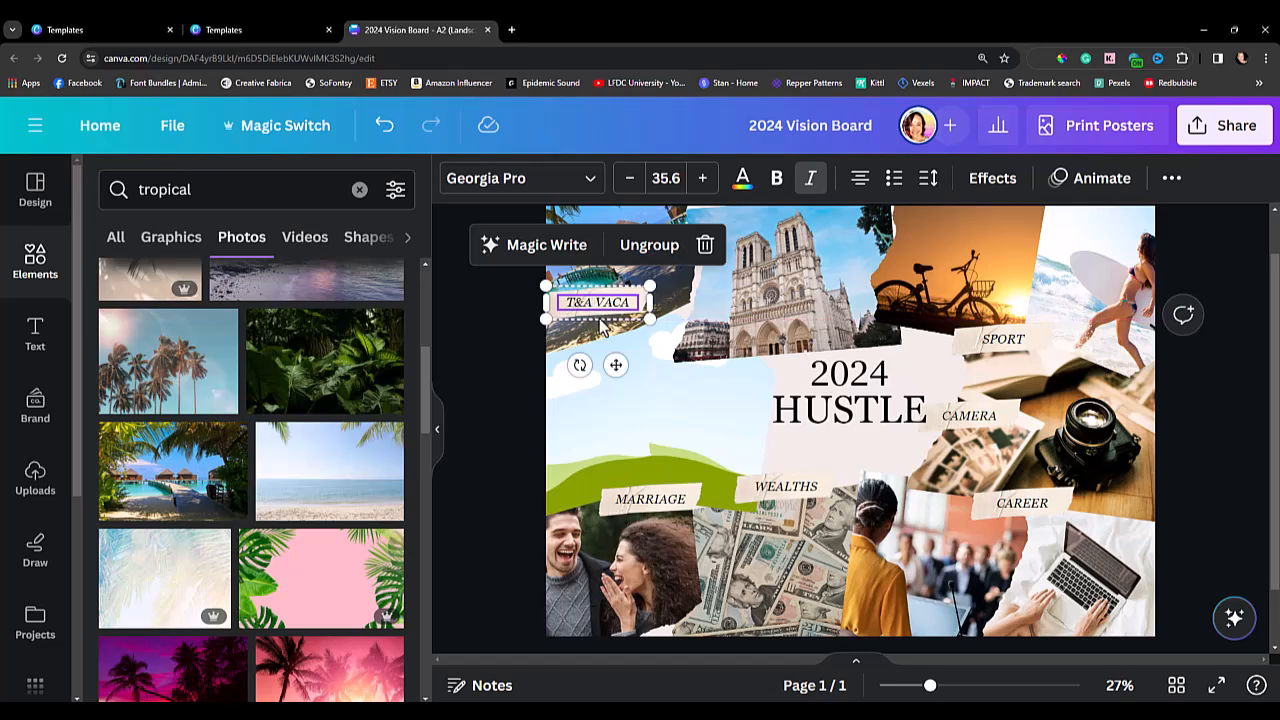
{"action": "left_click", "coordinate": [500, 485]}
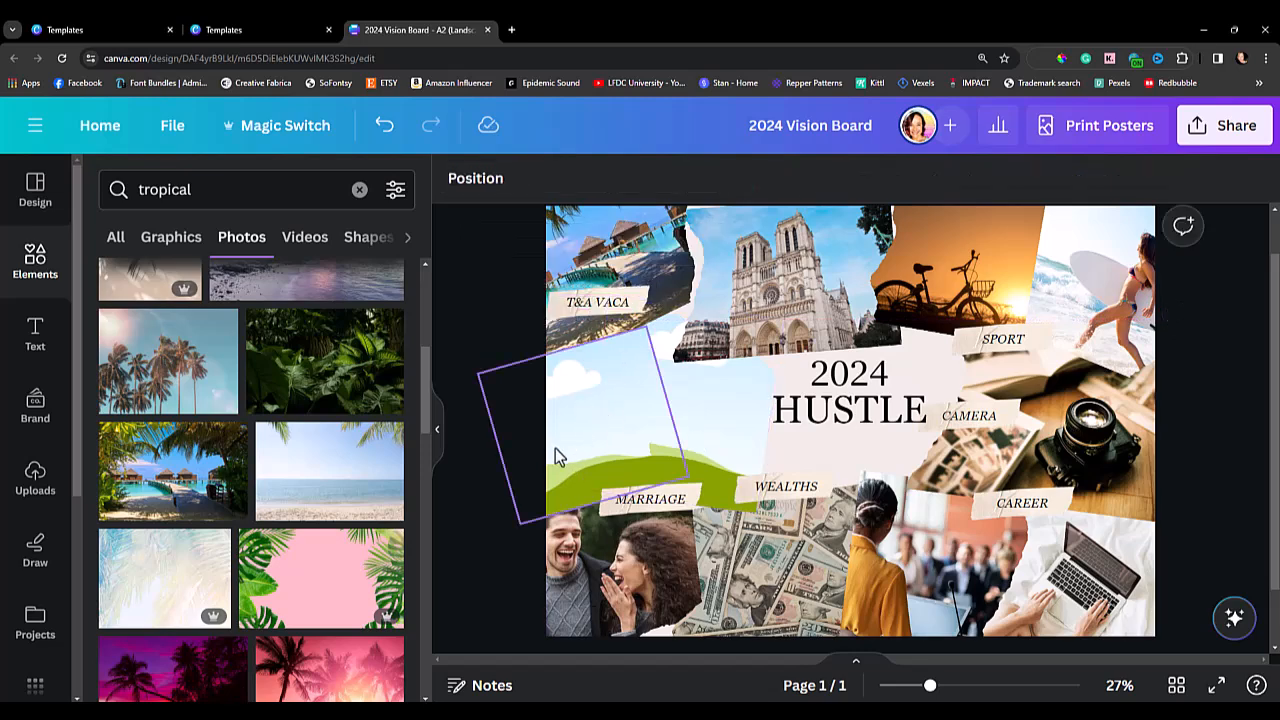
Replace the "WEALTHS" label text with "MONTHLY MONEY GOAL".
{"action": "left_click_drag", "start_coordinate": [929, 686], "coordinate": [930, 689]}
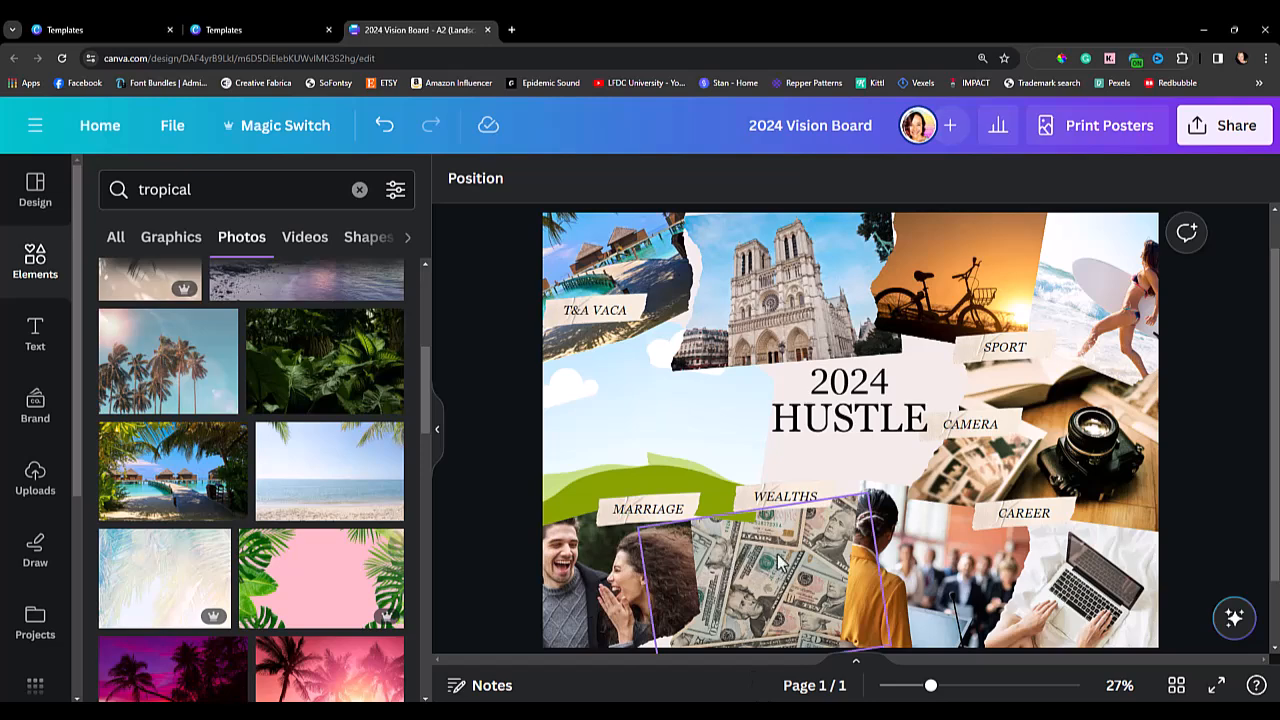
{"action": "left_click", "coordinate": [766, 508]}
{"action": "double_click", "coordinate": [789, 498]}
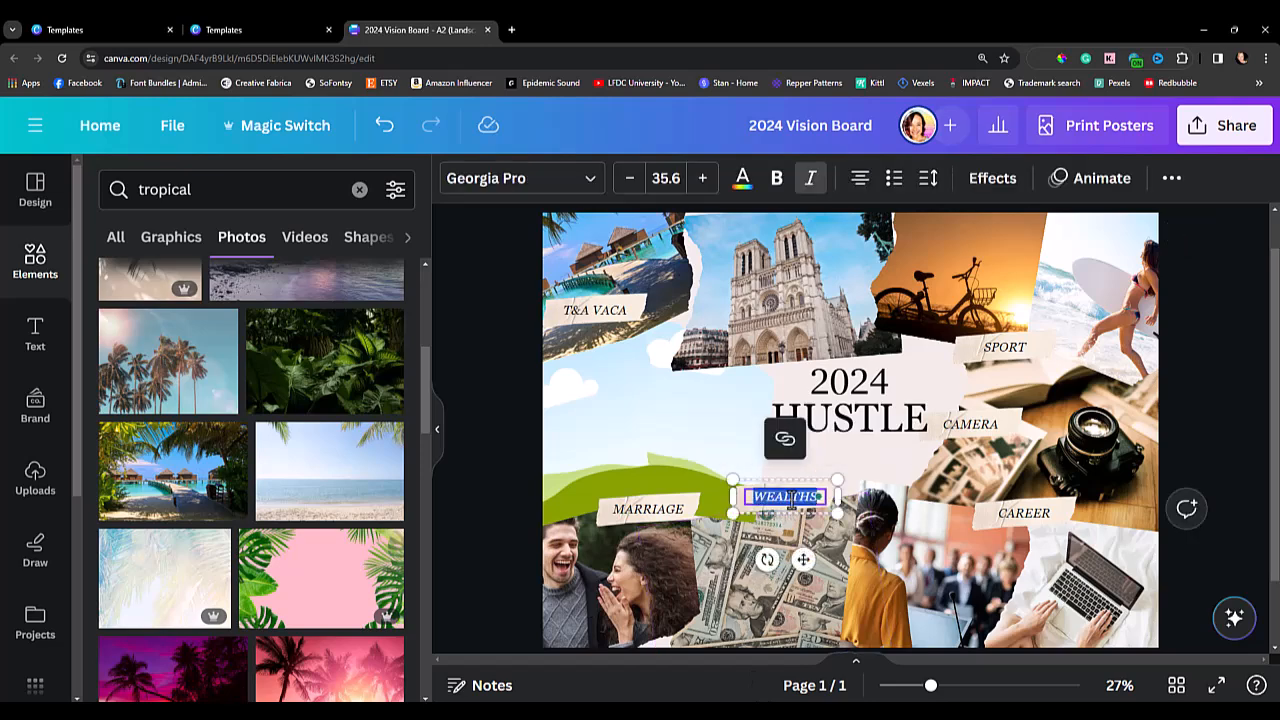
{"action": "type", "text": "MO"}
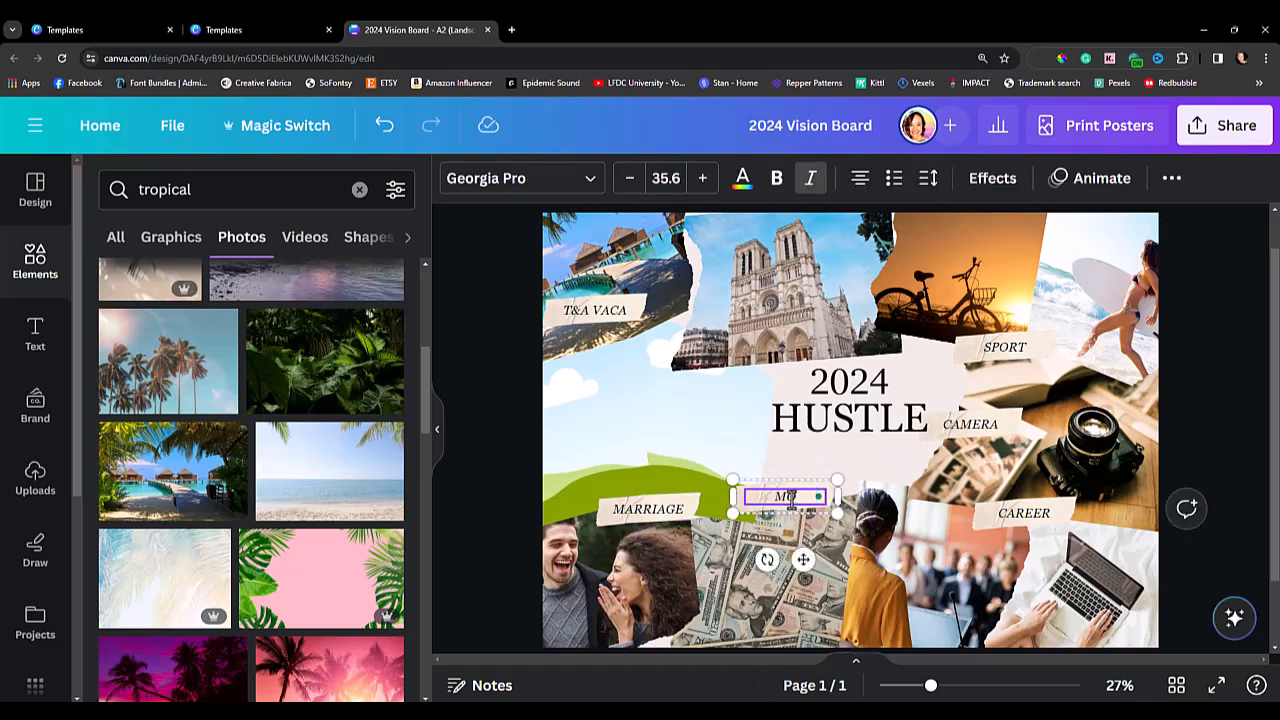
{"action": "type", "text": "NTHLY MONEY GOAL"}
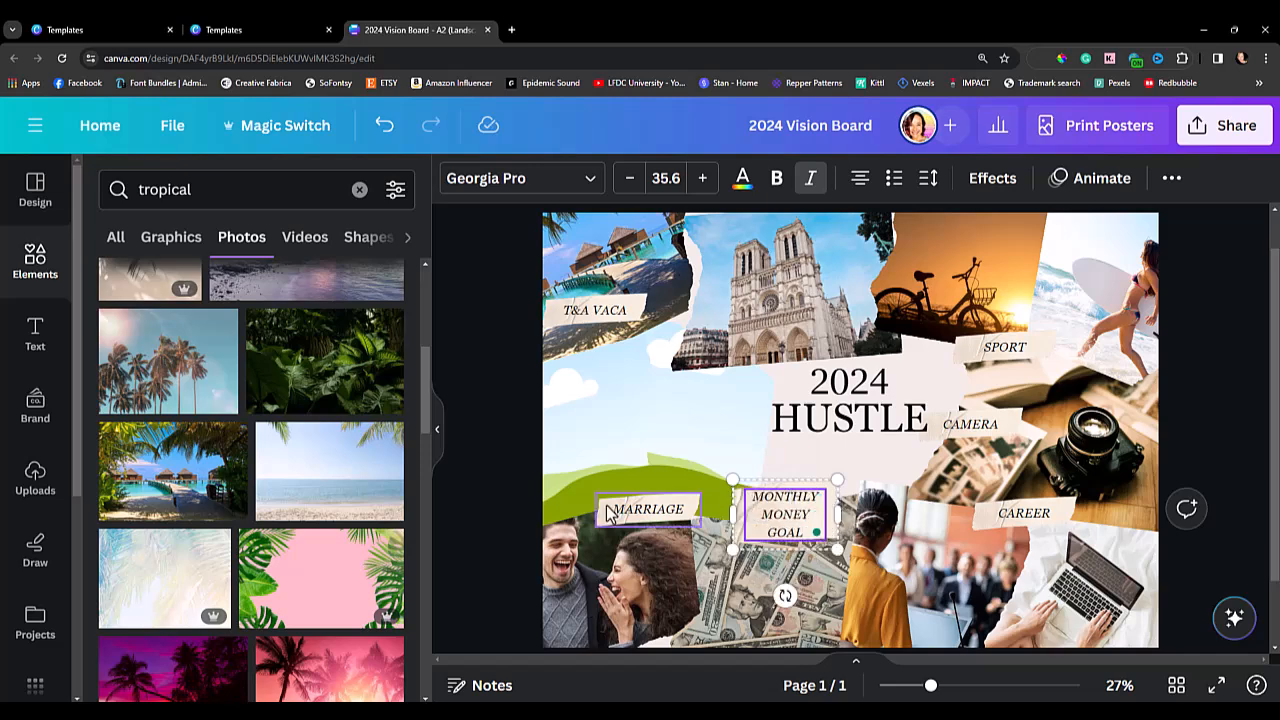
{"action": "left_click", "coordinate": [494, 517]}
Set the line spacing of the "MONTHLY MONEY GOAL" label text to 1.1.
{"action": "left_click", "coordinate": [790, 525]}
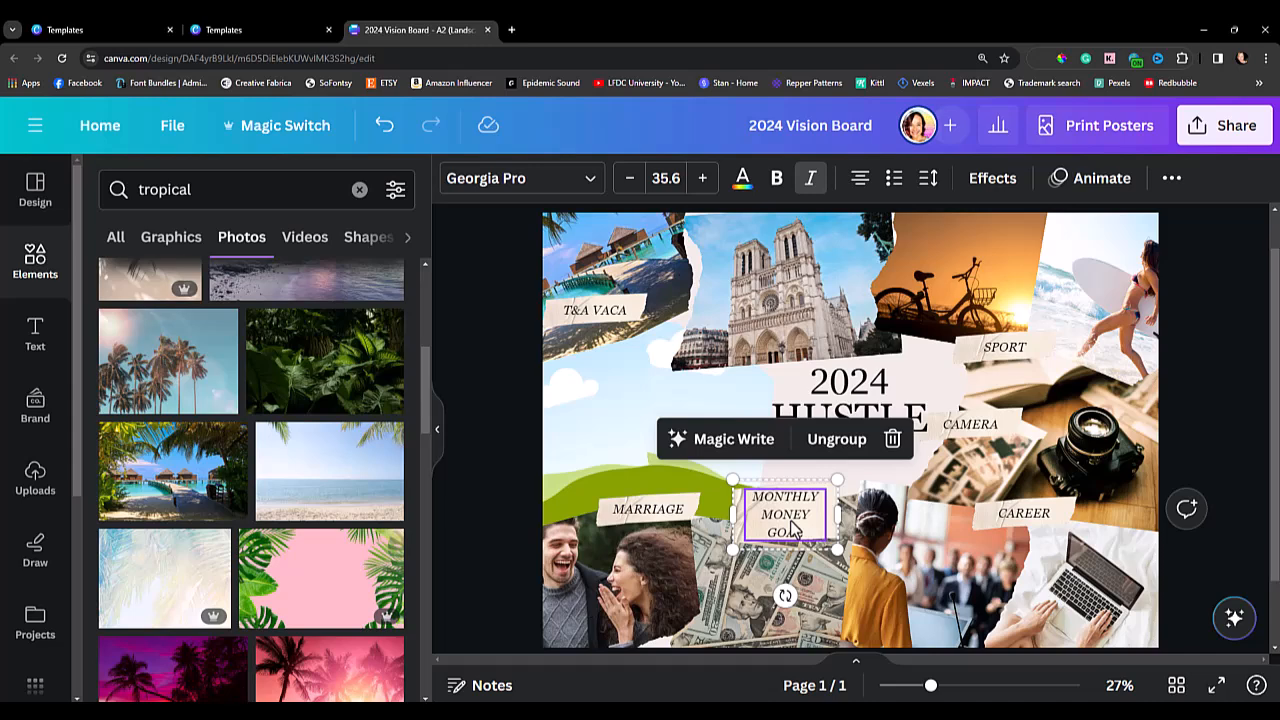
{"action": "left_click", "coordinate": [790, 528]}
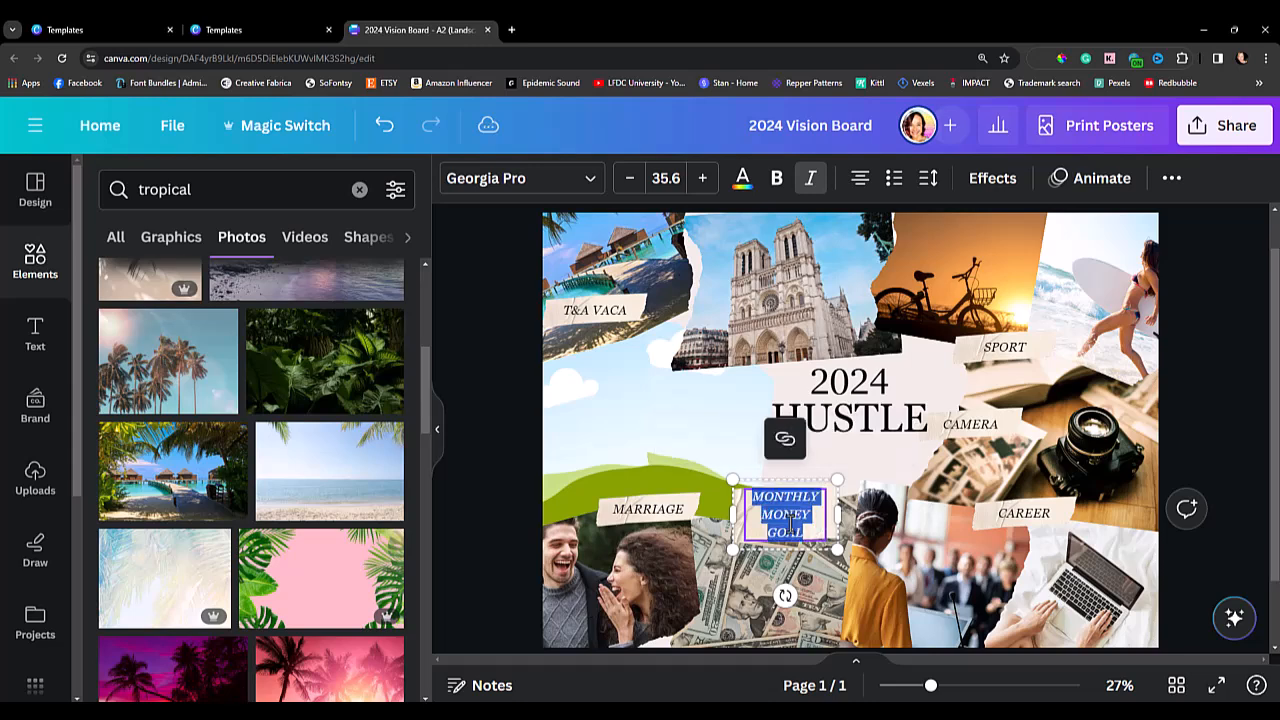
{"action": "left_click", "coordinate": [928, 178]}
{"action": "left_click_drag", "start_coordinate": [1033, 314], "coordinate": [999, 320]}
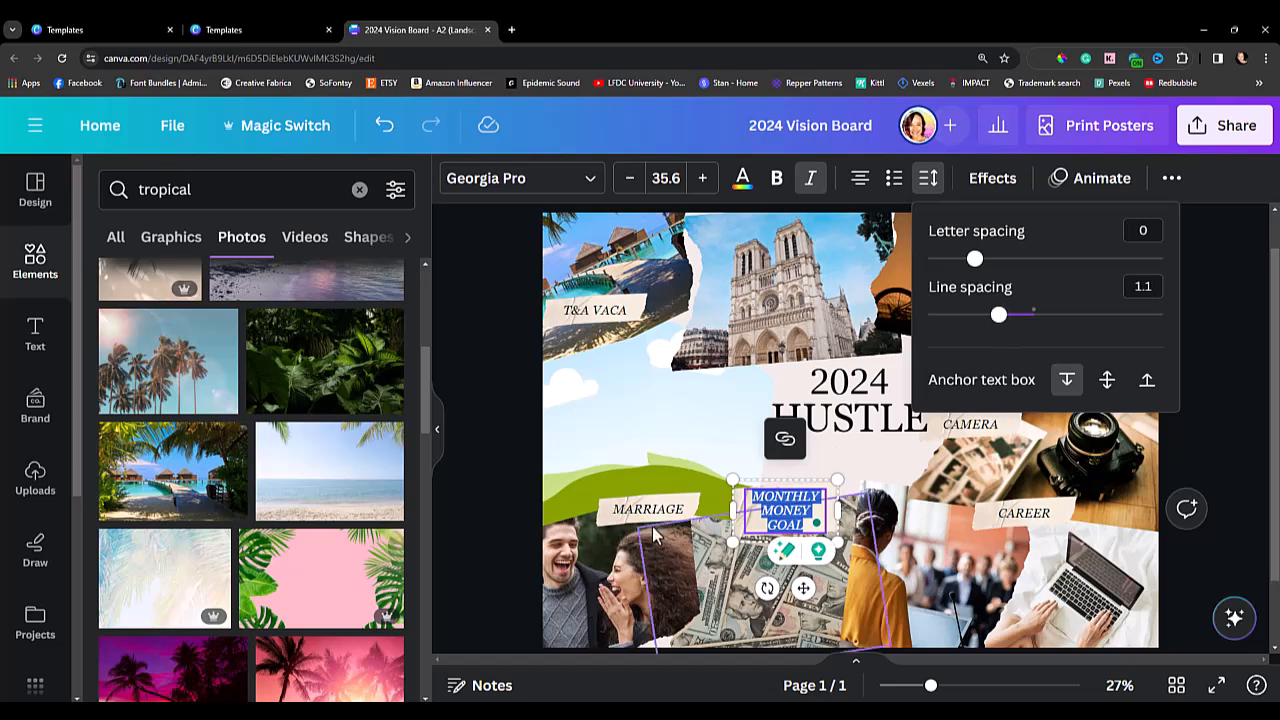
{"action": "left_click", "coordinate": [504, 484]}
{"action": "left_click", "coordinate": [504, 484]}
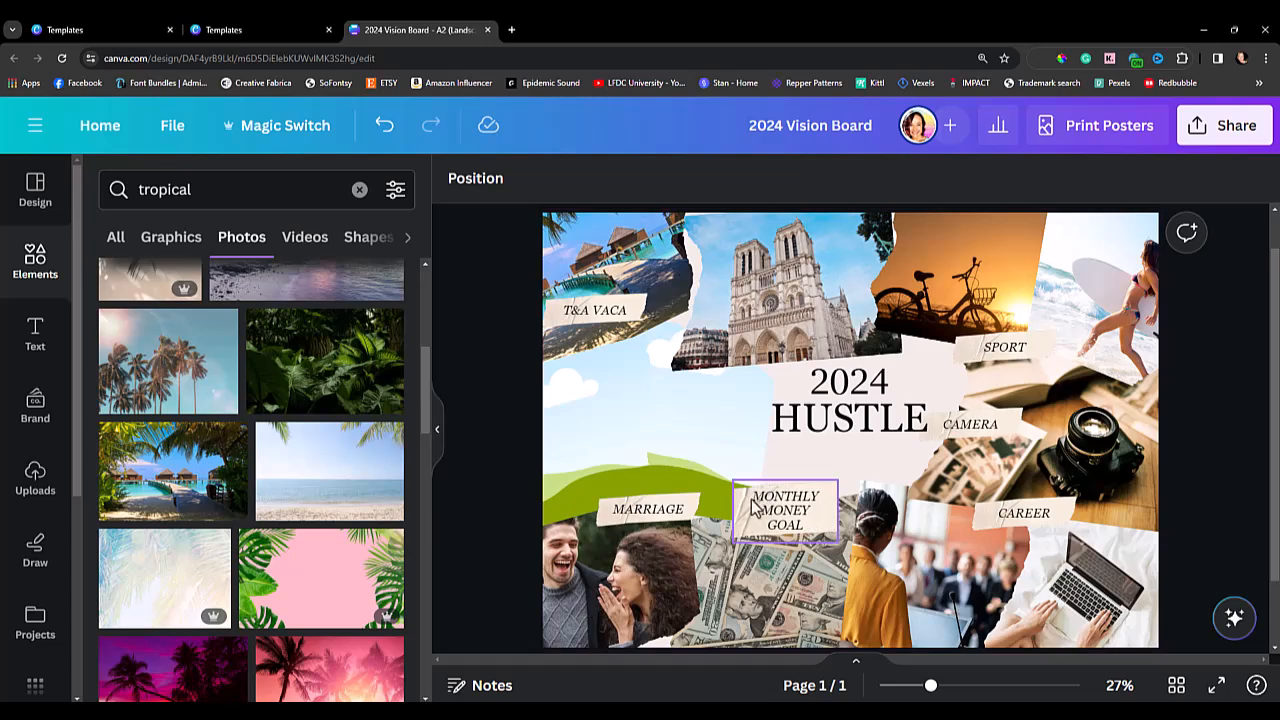
Delete the dollar bills photo and the businesswoman photo together with their frames.
{"action": "left_click", "coordinate": [784, 617]}
{"action": "double_click", "coordinate": [762, 633]}
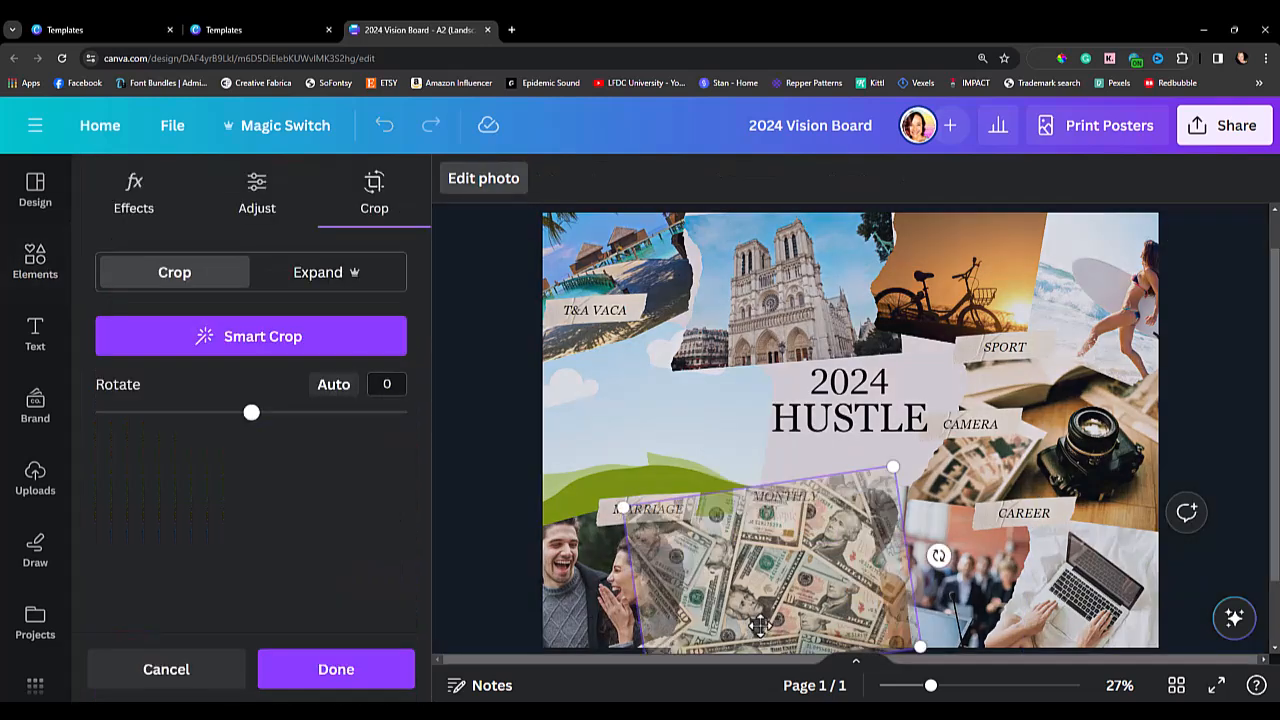
{"action": "key", "text": "Delete"}
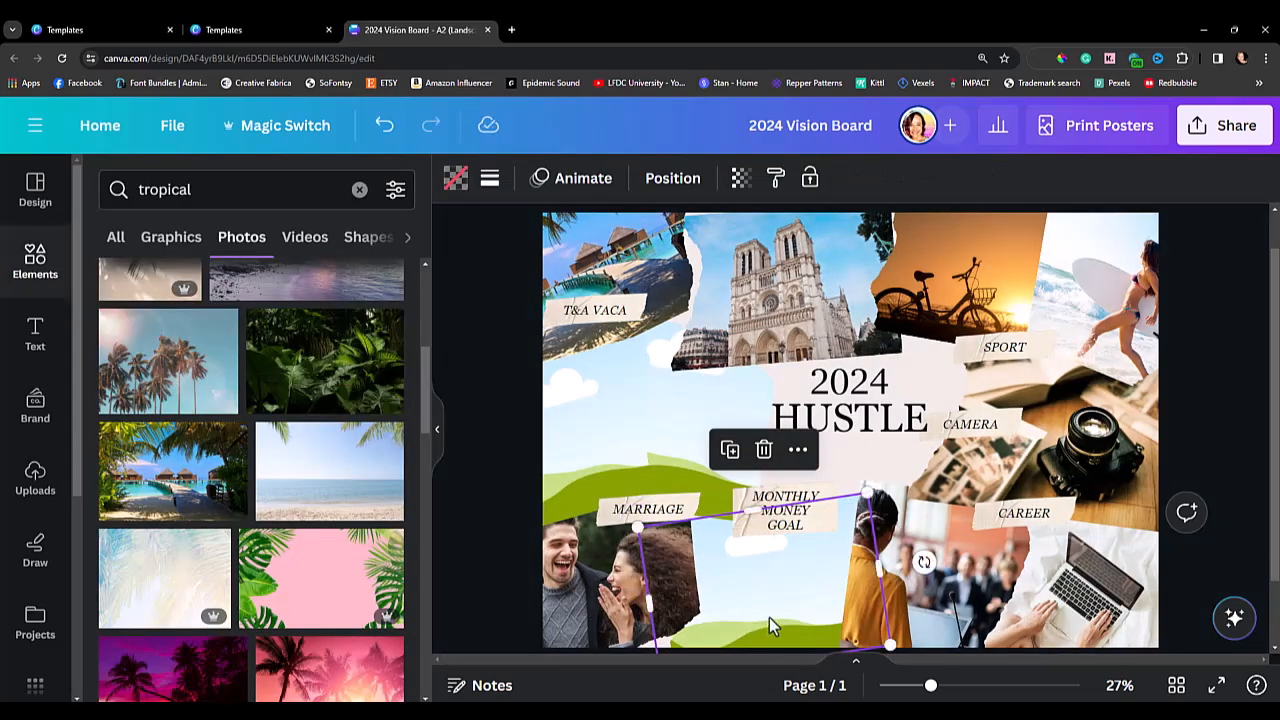
{"action": "key", "text": "Delete"}
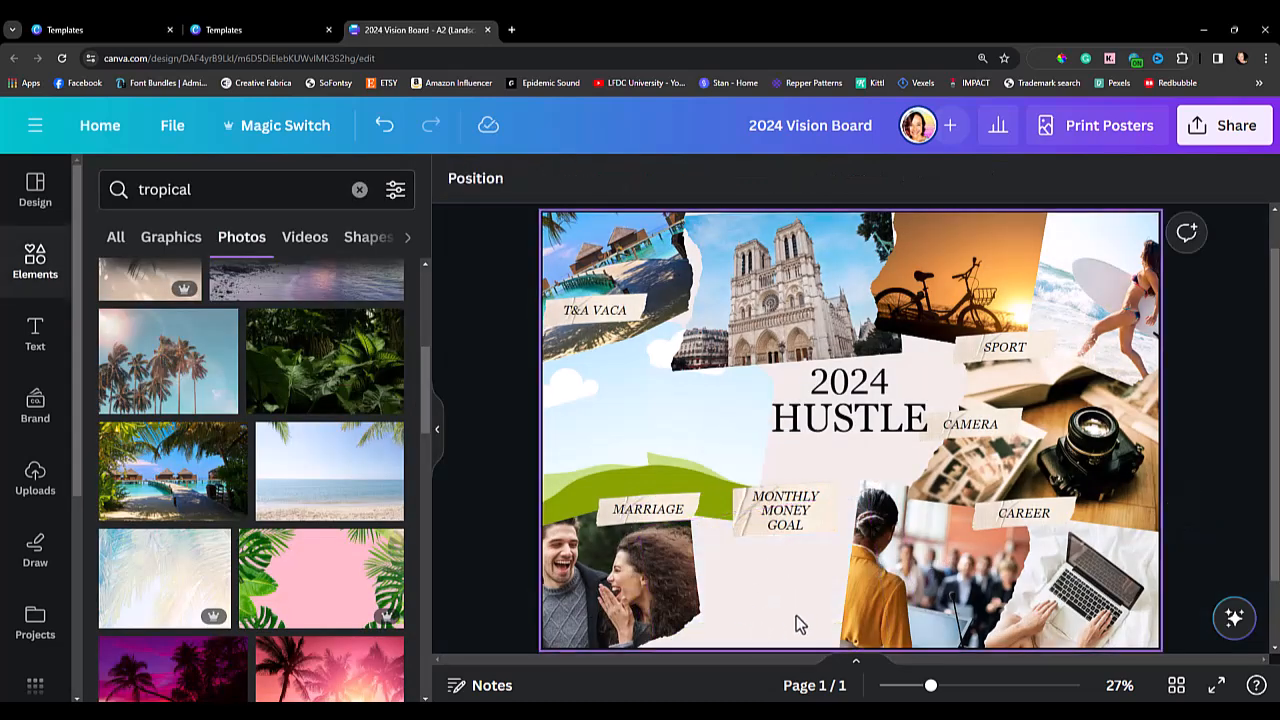
{"action": "left_click", "coordinate": [930, 603]}
{"action": "key", "text": "Delete"}
{"action": "key", "text": "Delete"}
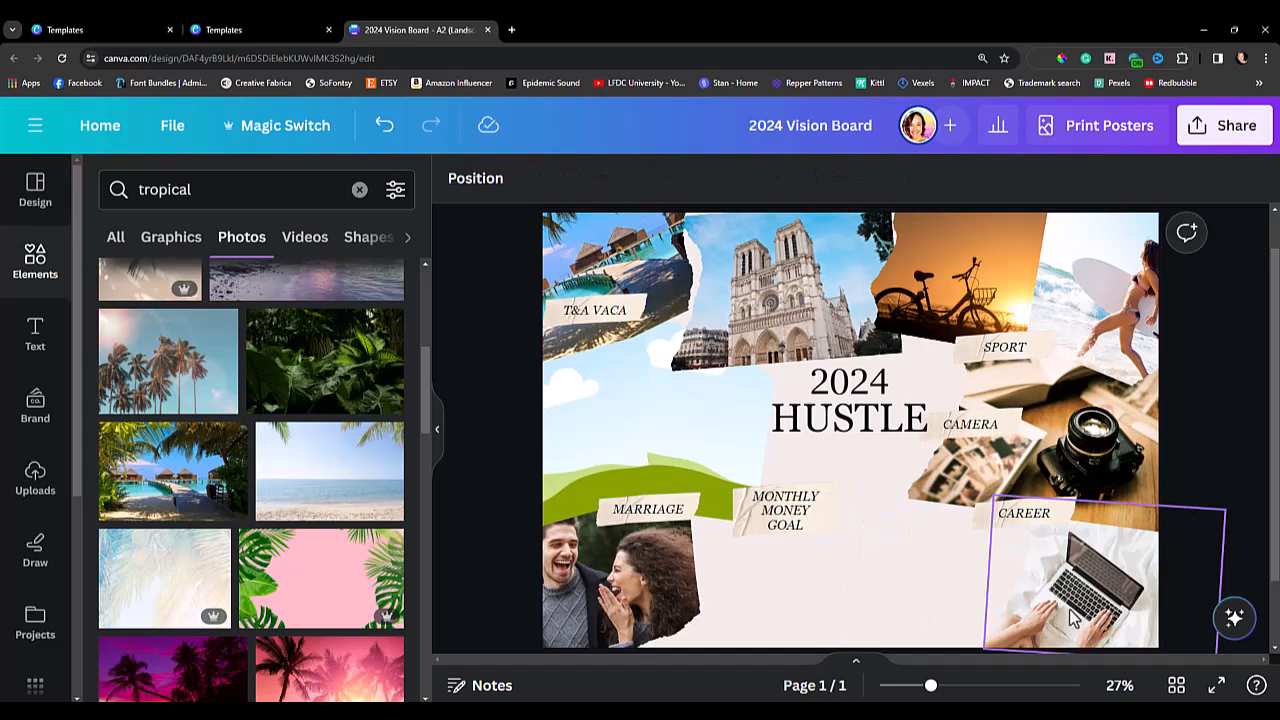
{"action": "left_click", "coordinate": [1049, 614]}
{"action": "left_click", "coordinate": [950, 547]}
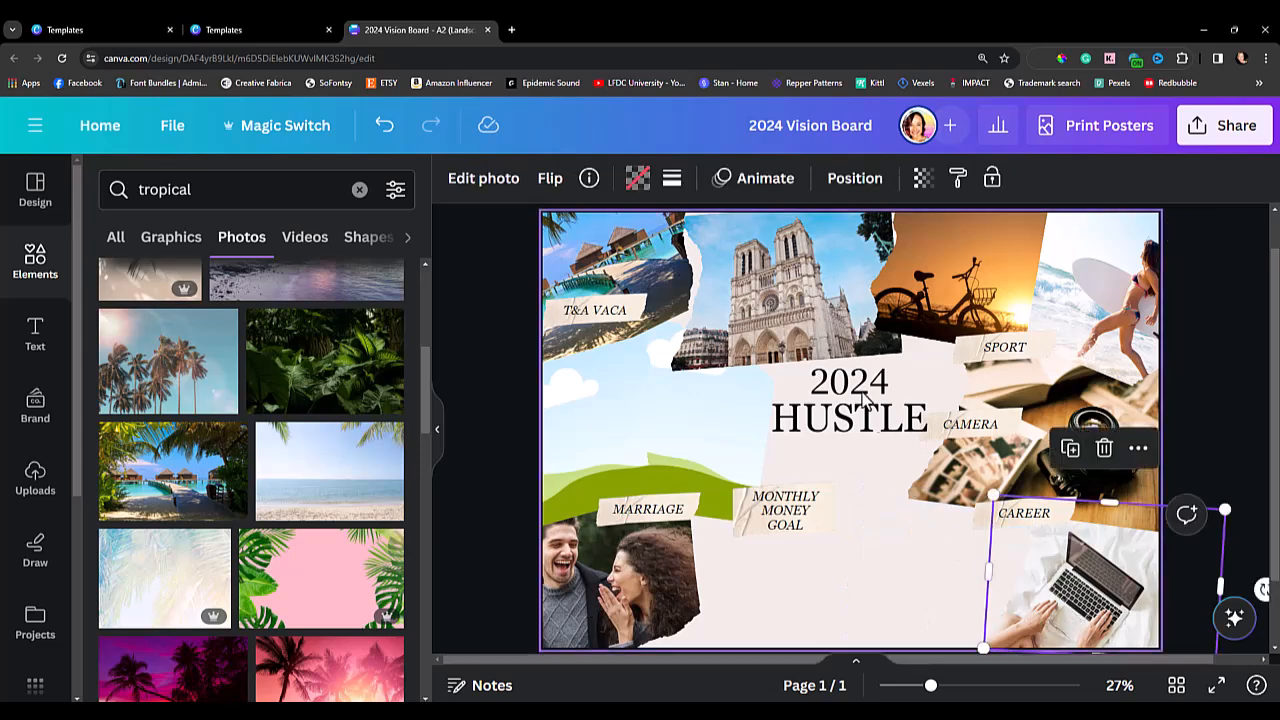
Move the "MONTHLY MONEY GOAL" label straight up so it sits just below the "2024 HUSTLE" heading.
{"action": "left_click", "coordinate": [786, 522]}
{"action": "left_click_drag", "start_coordinate": [786, 522], "coordinate": [783, 467]}
{"action": "left_click", "coordinate": [447, 562]}
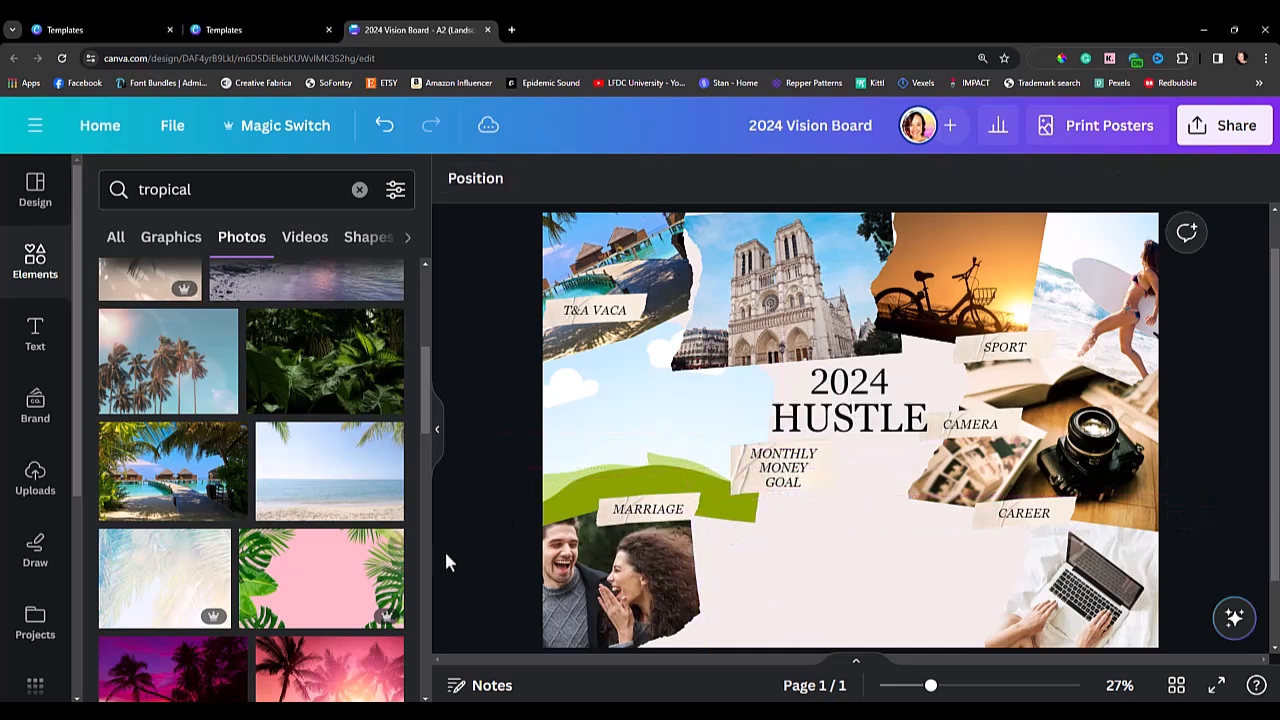
Search the elements for "falling money" and add the cutout photo of flying hundred-dollar bills to the board.
{"action": "left_click", "coordinate": [30, 272]}
{"action": "left_click", "coordinate": [165, 195]}
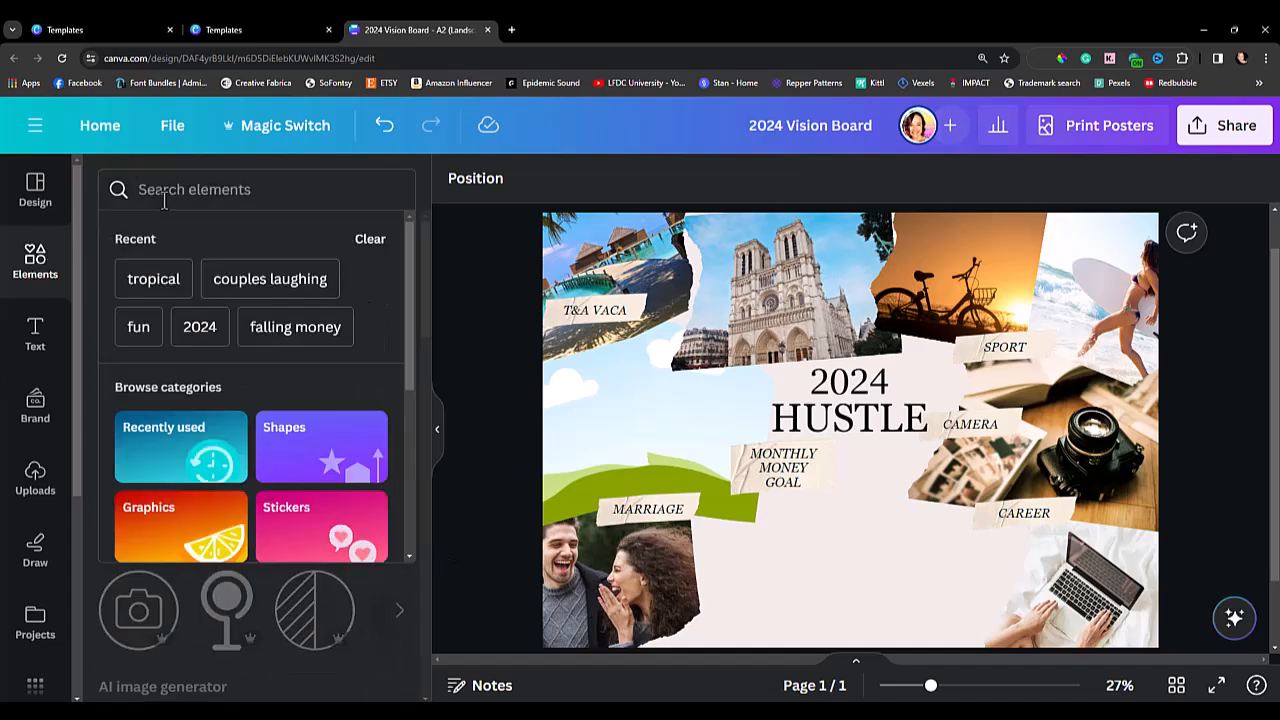
{"action": "type", "text": "fam"}
{"action": "key", "text": "BackSpace"}
{"action": "type", "text": "lling money"}
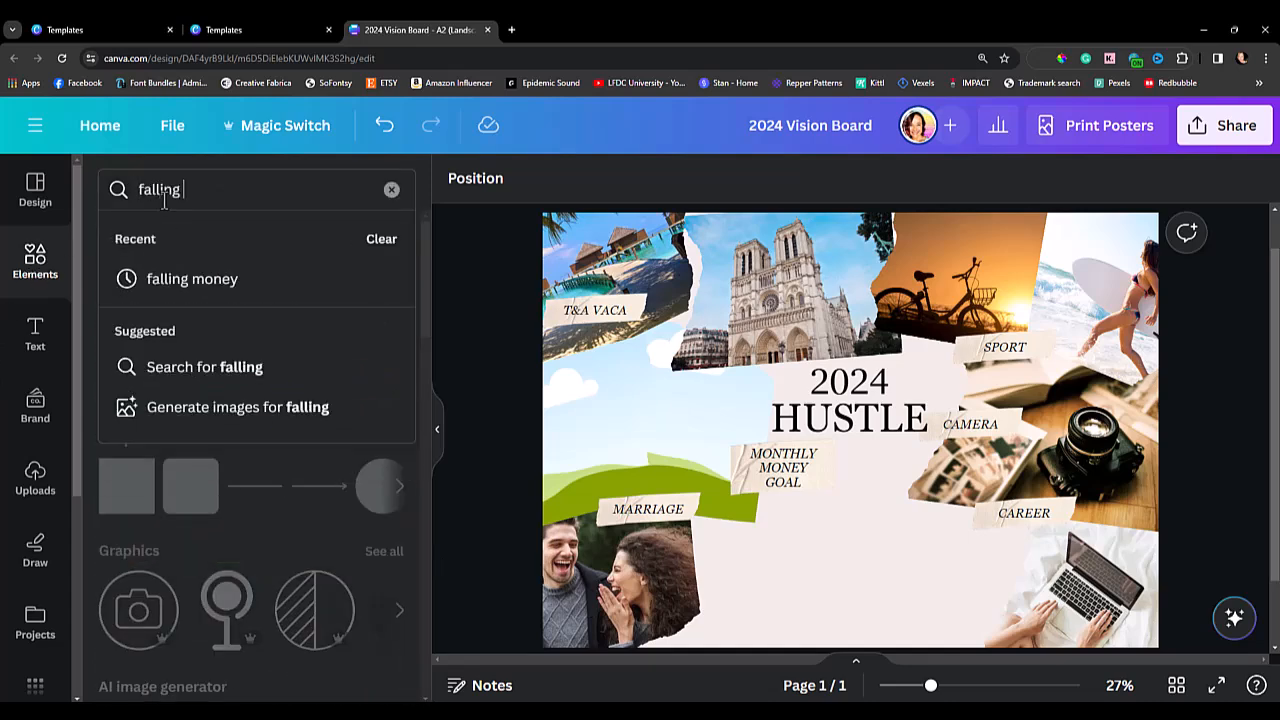
{"action": "key", "text": "Return"}
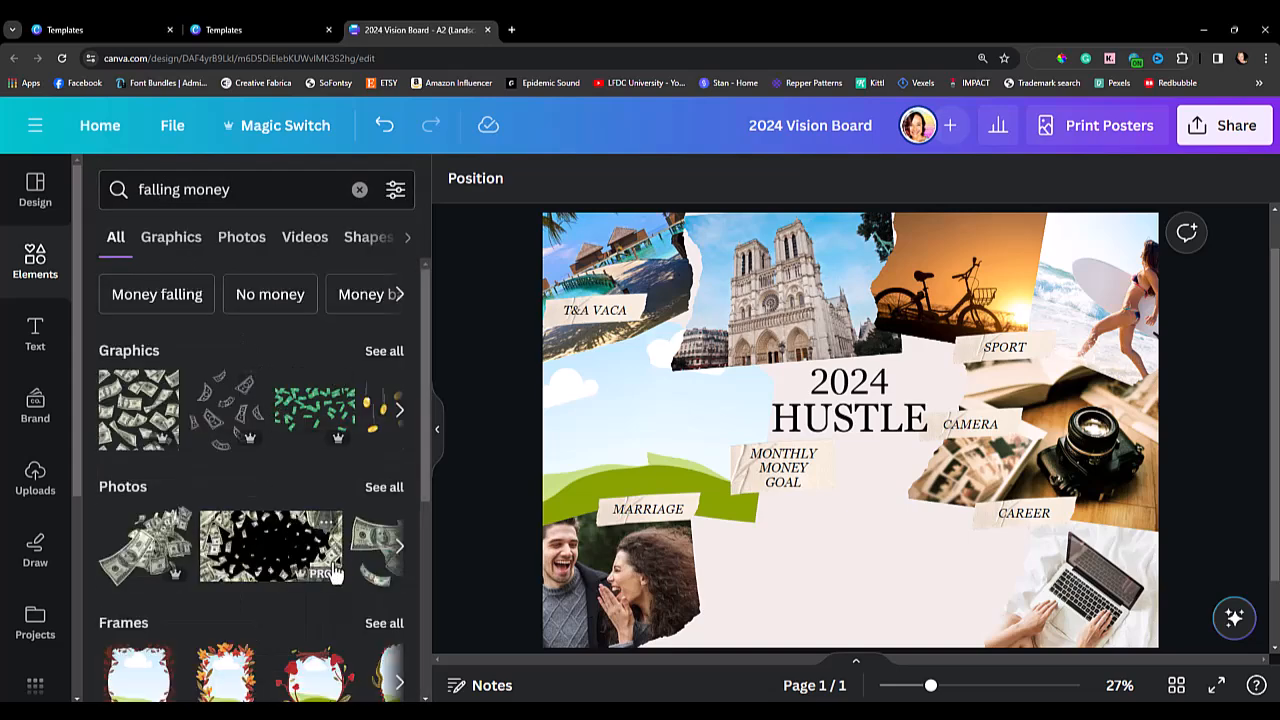
{"action": "scroll", "coordinate": [320, 589], "scroll_direction": "down", "scroll_amount": 3}
{"action": "scroll", "coordinate": [305, 590], "scroll_direction": "up", "scroll_amount": 2}
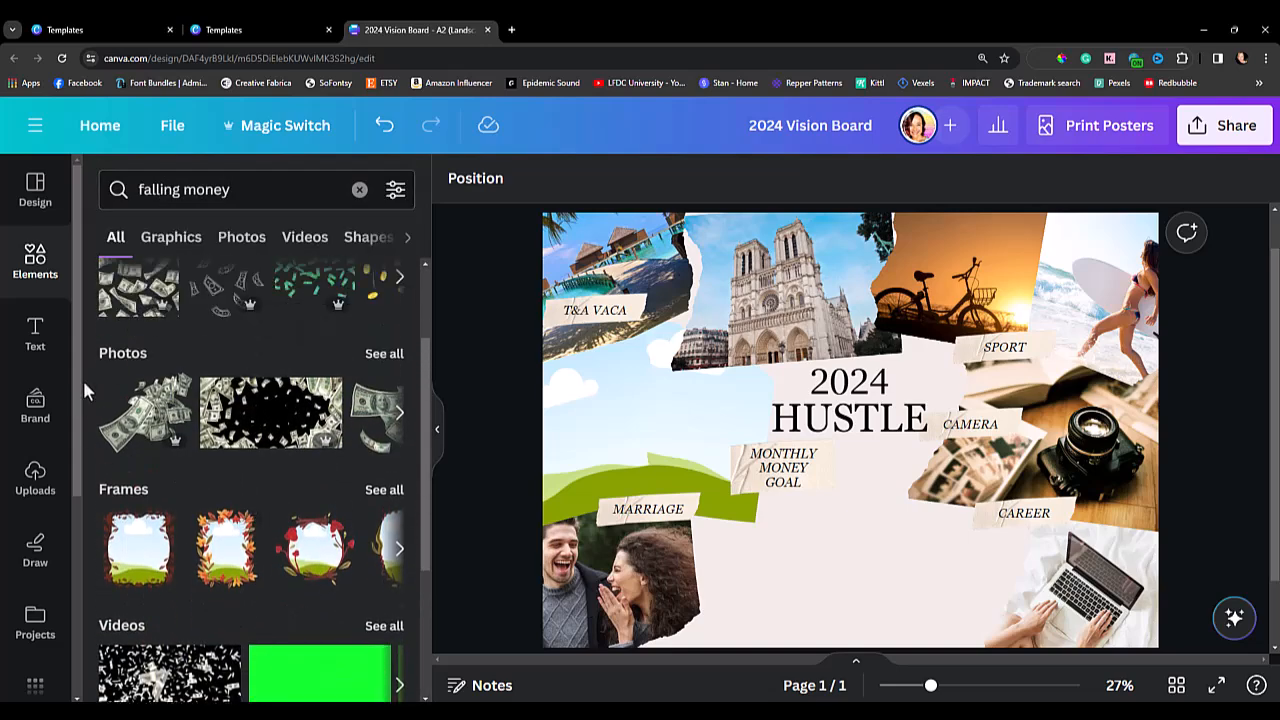
{"action": "left_click", "coordinate": [175, 390]}
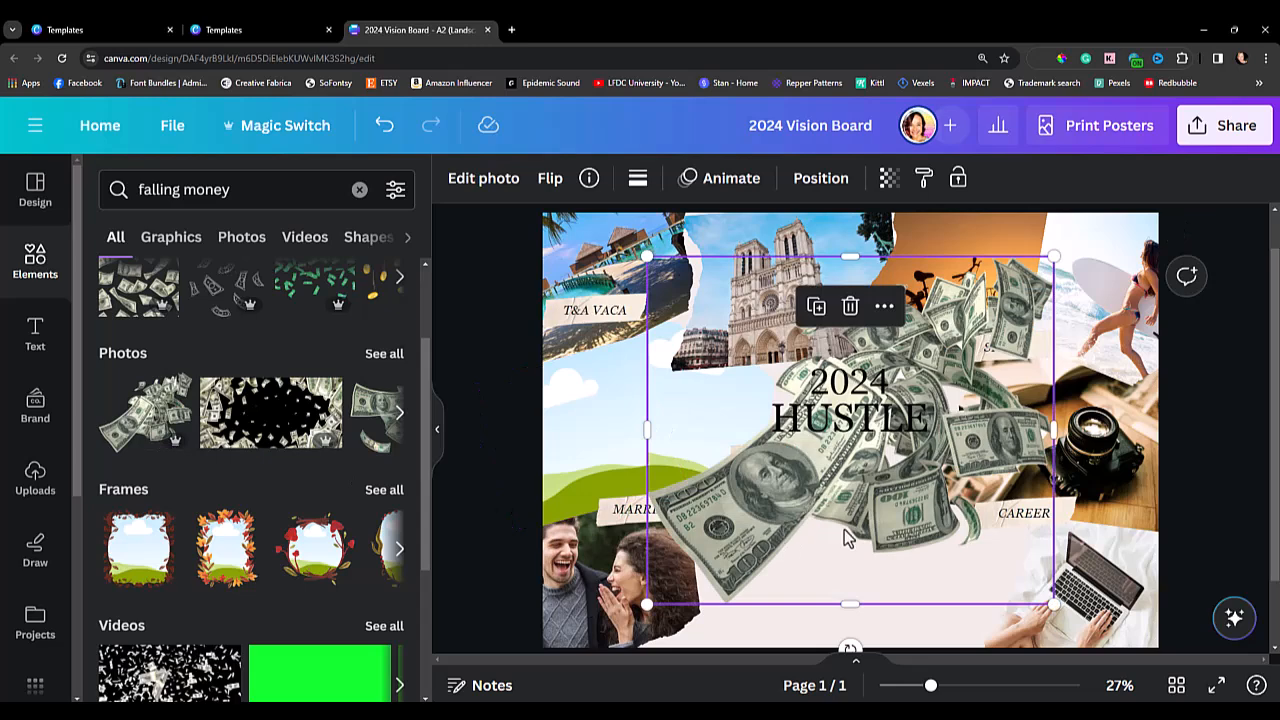
Move the flying money photo toward the lower middle of the board and send it to the back.
{"action": "left_click_drag", "start_coordinate": [871, 525], "coordinate": [911, 548]}
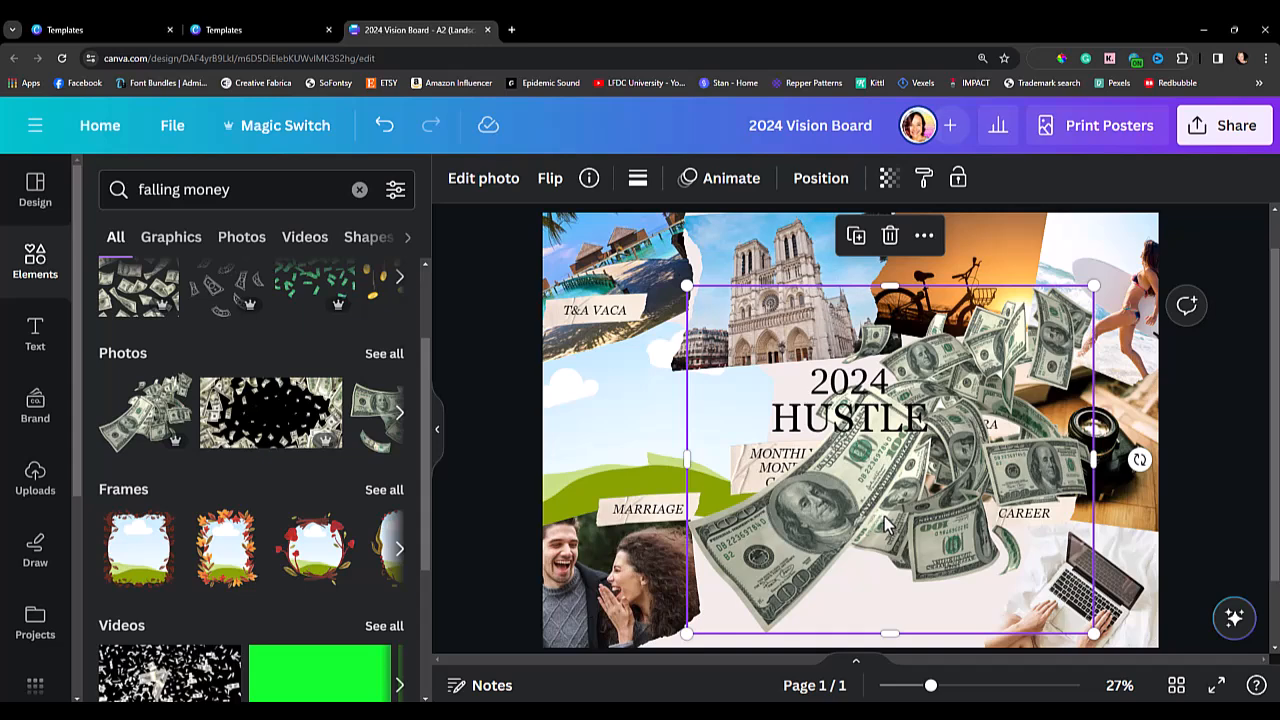
{"action": "right_click", "coordinate": [884, 516]}
{"action": "mouse_move", "coordinate": [937, 368]}
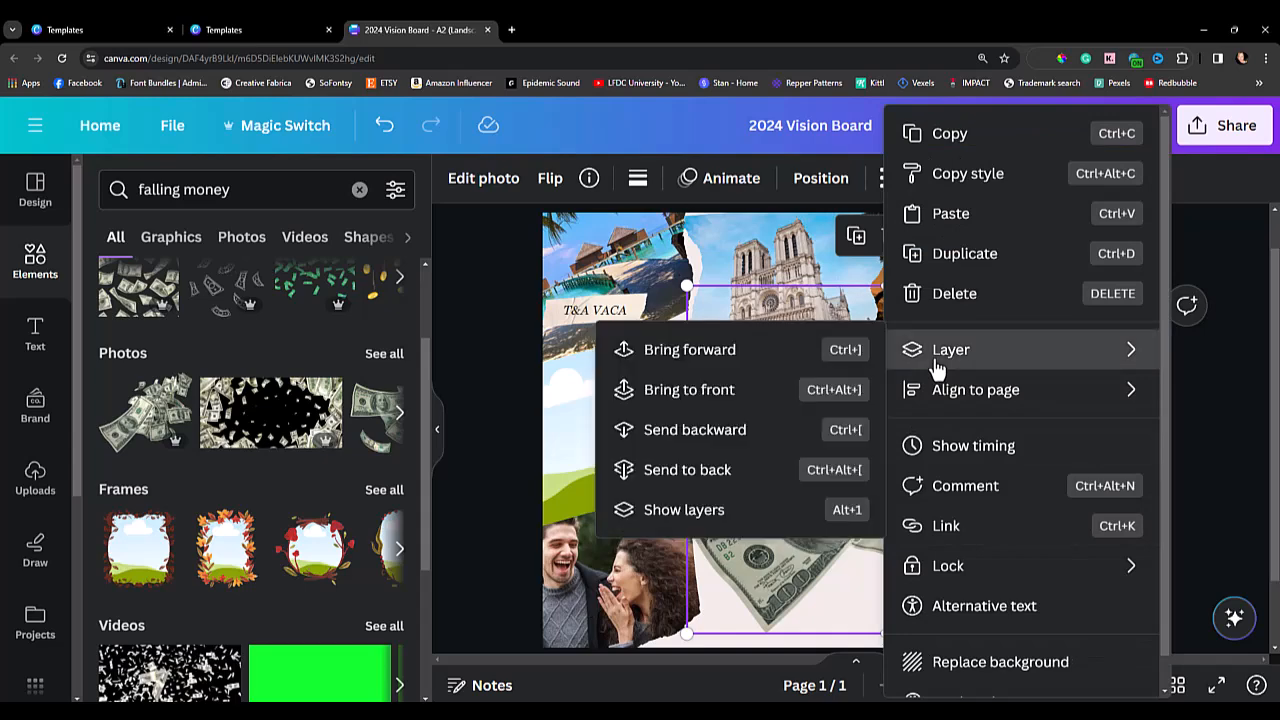
{"action": "left_click", "coordinate": [698, 470]}
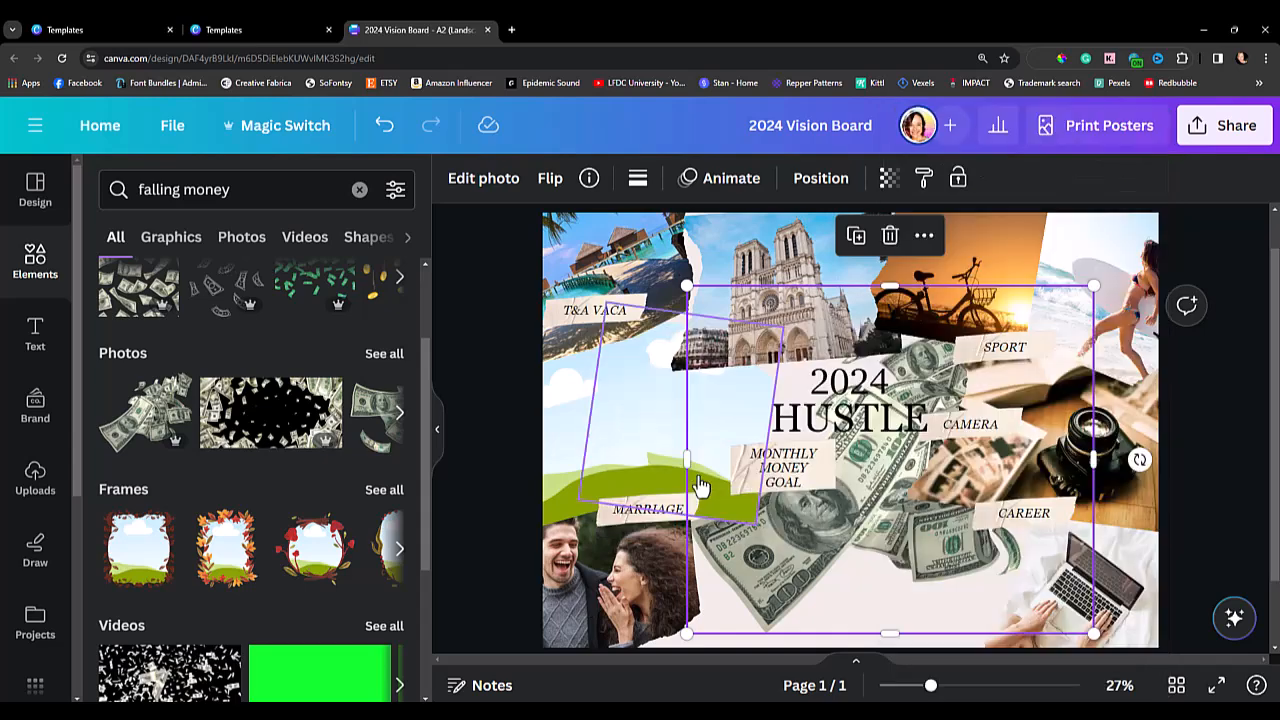
{"action": "left_click_drag", "start_coordinate": [786, 584], "coordinate": [762, 594]}
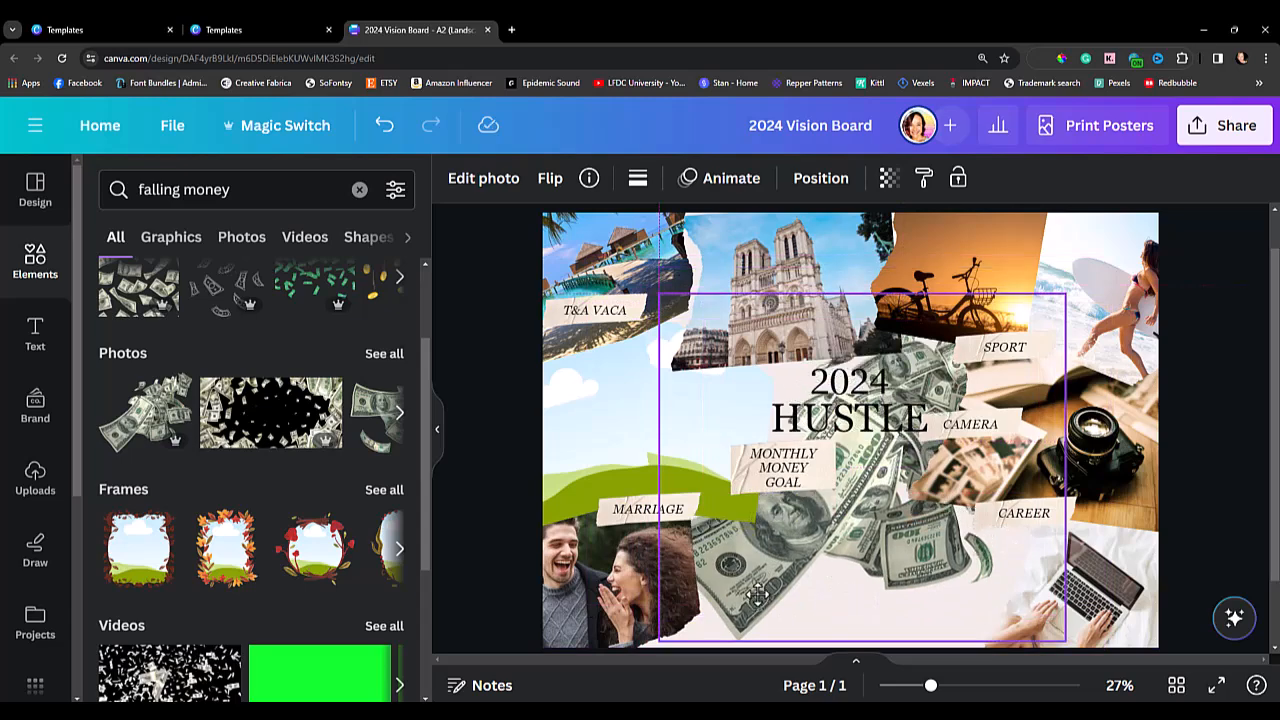
Bring the flying money photo in front of the headings and frames and nudge it slightly up.
{"action": "right_click", "coordinate": [783, 542]}
{"action": "mouse_move", "coordinate": [847, 370]}
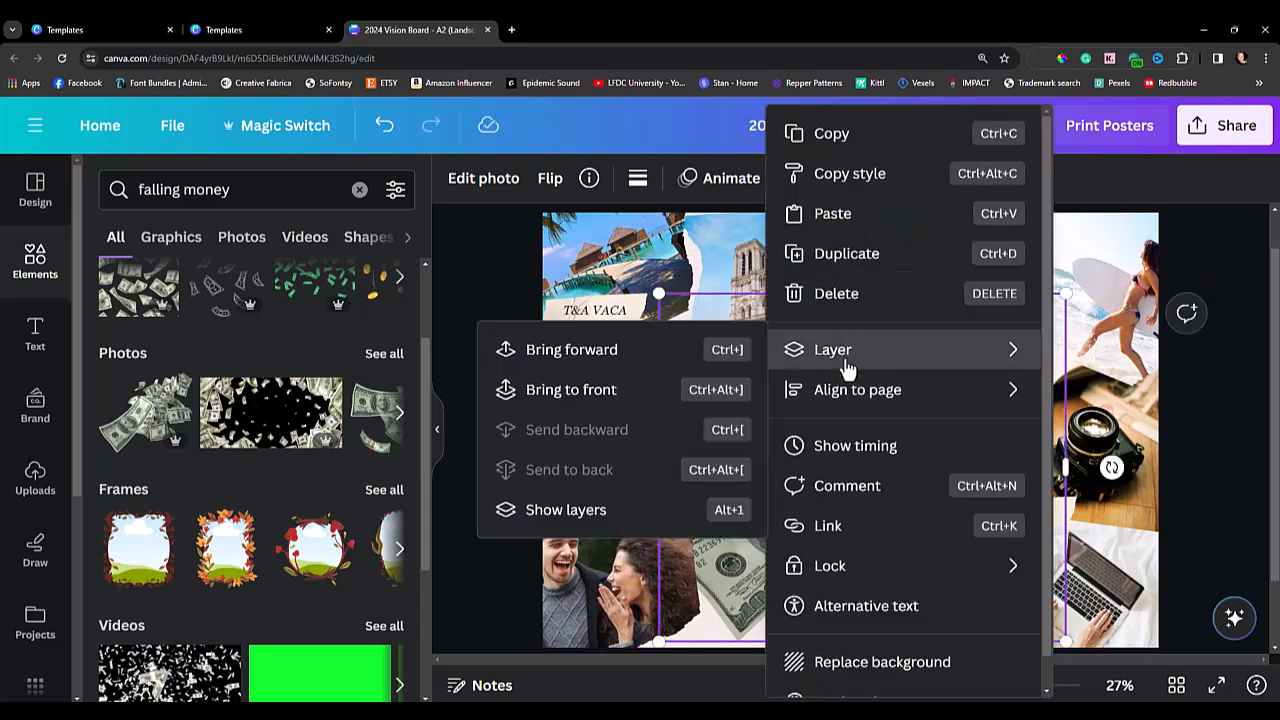
{"action": "left_click", "coordinate": [653, 363]}
{"action": "right_click", "coordinate": [798, 565]}
{"action": "left_click", "coordinate": [653, 363]}
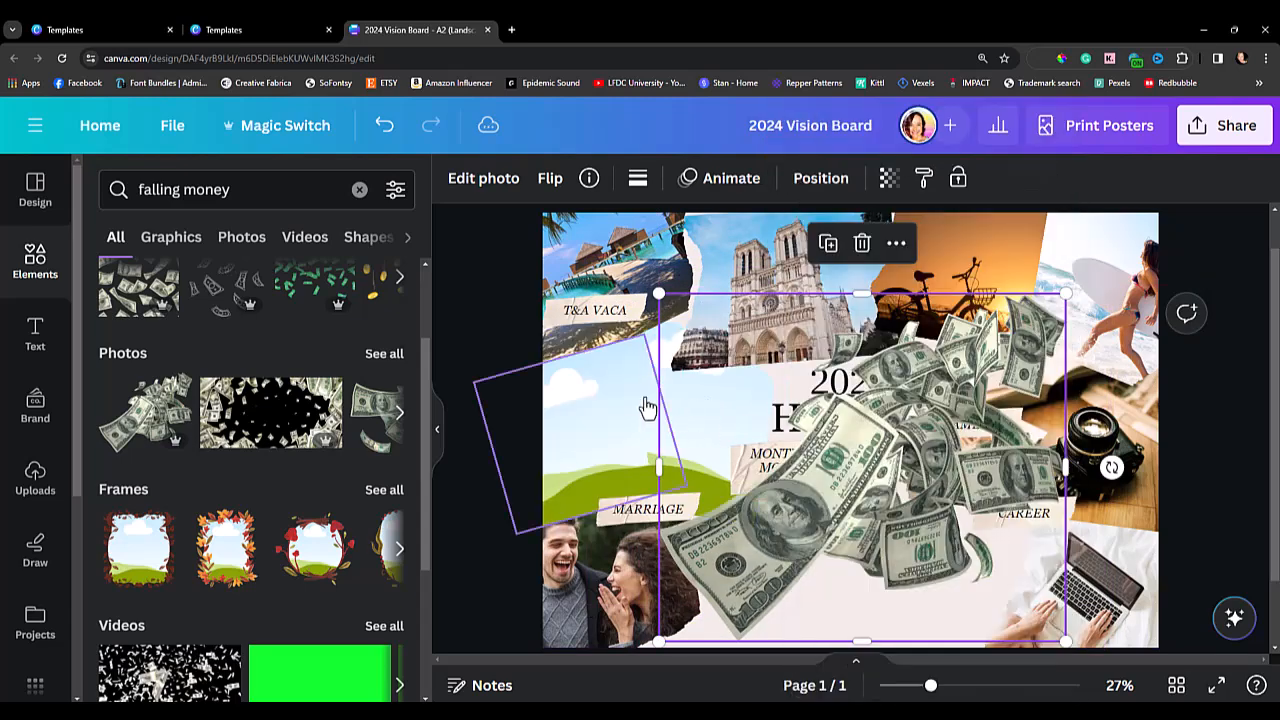
{"action": "mouse_move", "coordinate": [828, 540]}
{"action": "left_mouse_down"}
{"action": "mouse_move", "coordinate": [846, 519]}
{"action": "mouse_move", "coordinate": [823, 522]}
{"action": "left_mouse_up"}
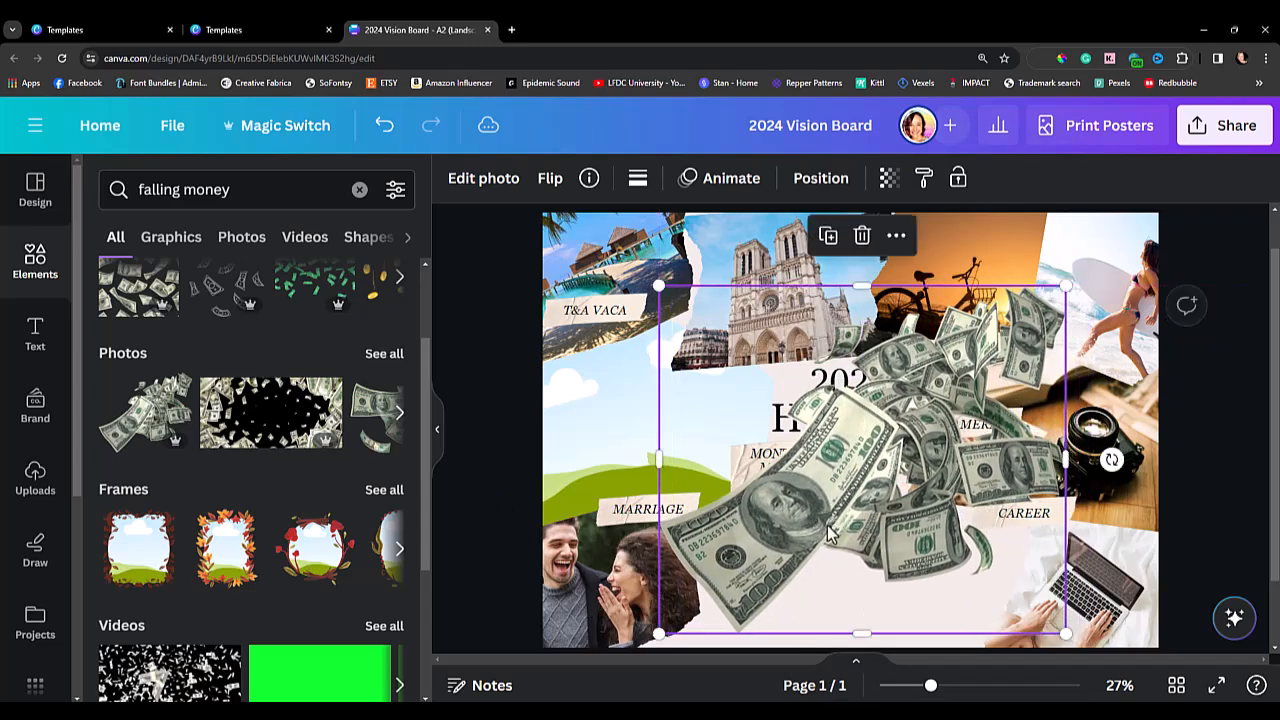
Delete the surfer photo from its frame in the board's upper right corner.
{"action": "left_click", "coordinate": [1110, 274]}
{"action": "double_click", "coordinate": [1108, 270]}
{"action": "key", "text": "Delete"}
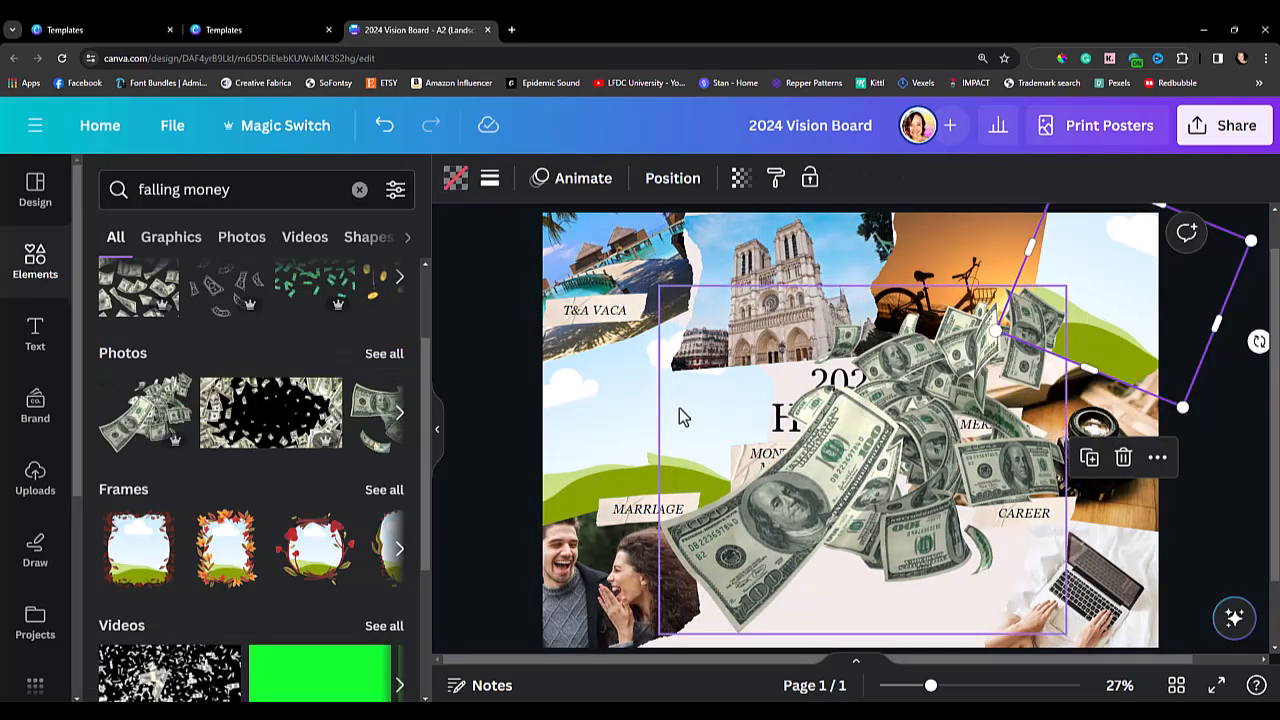
Search the photos for "business growth" and fill the empty upper right frame with the "GROWTH" chalkboard photo.
{"action": "left_click", "coordinate": [243, 194]}
{"action": "left_click", "coordinate": [118, 192]}
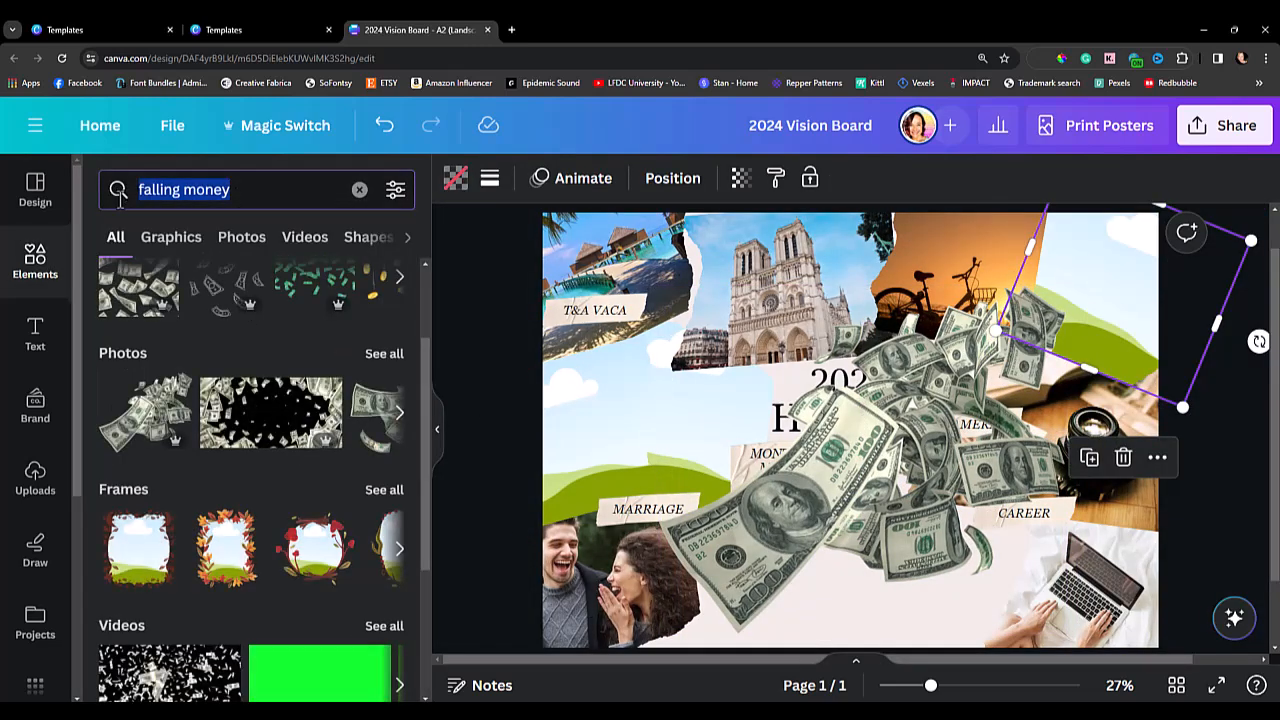
{"action": "type", "text": "business "}
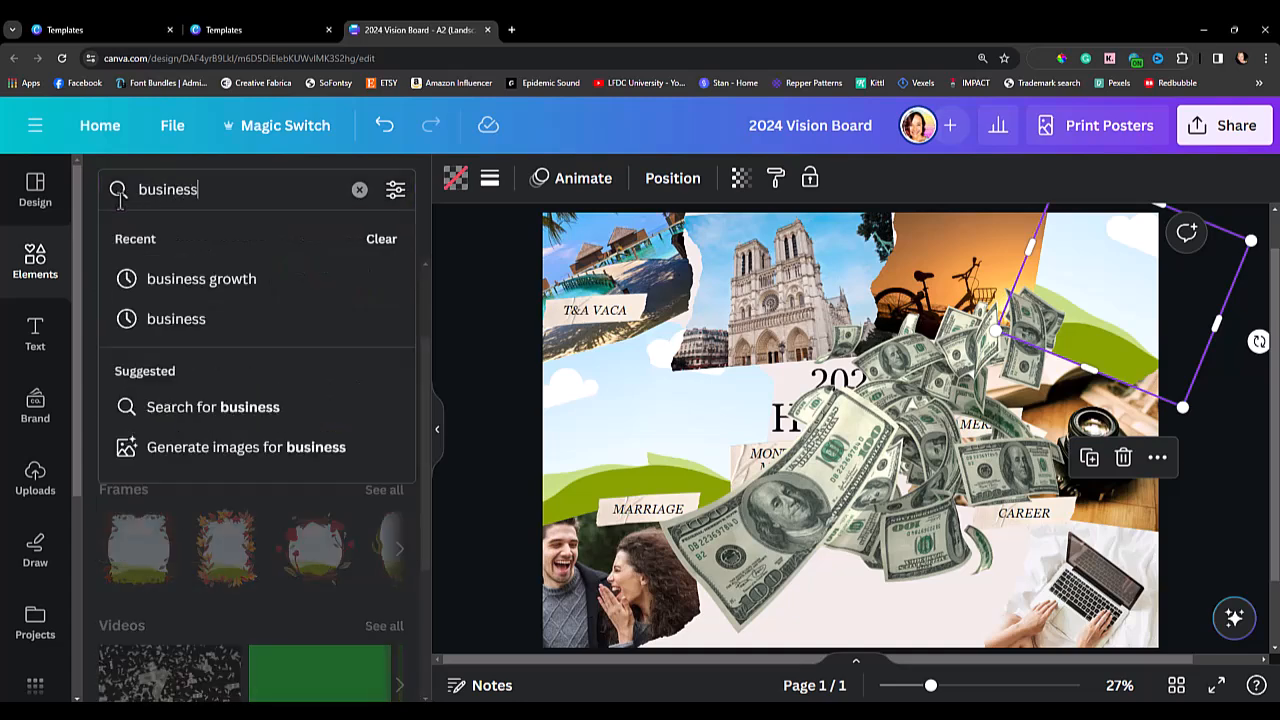
{"action": "type", "text": "growth"}
{"action": "key", "text": "Return"}
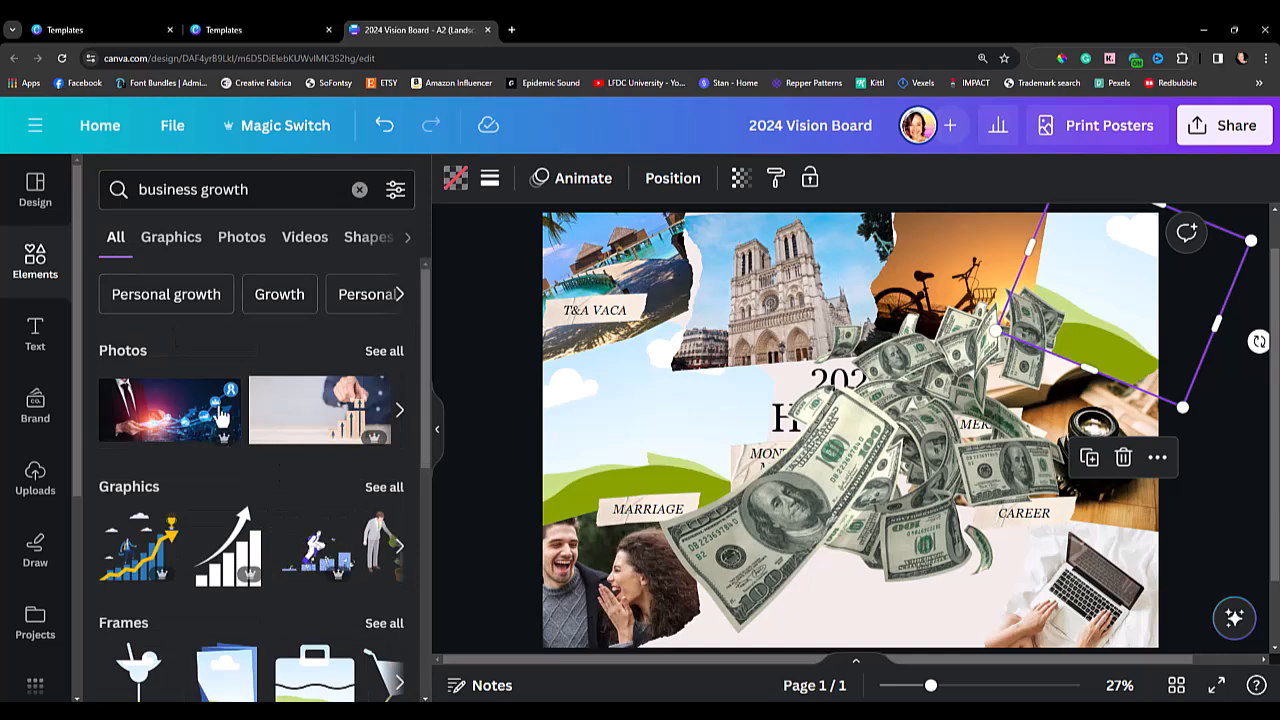
{"action": "left_click", "coordinate": [170, 240]}
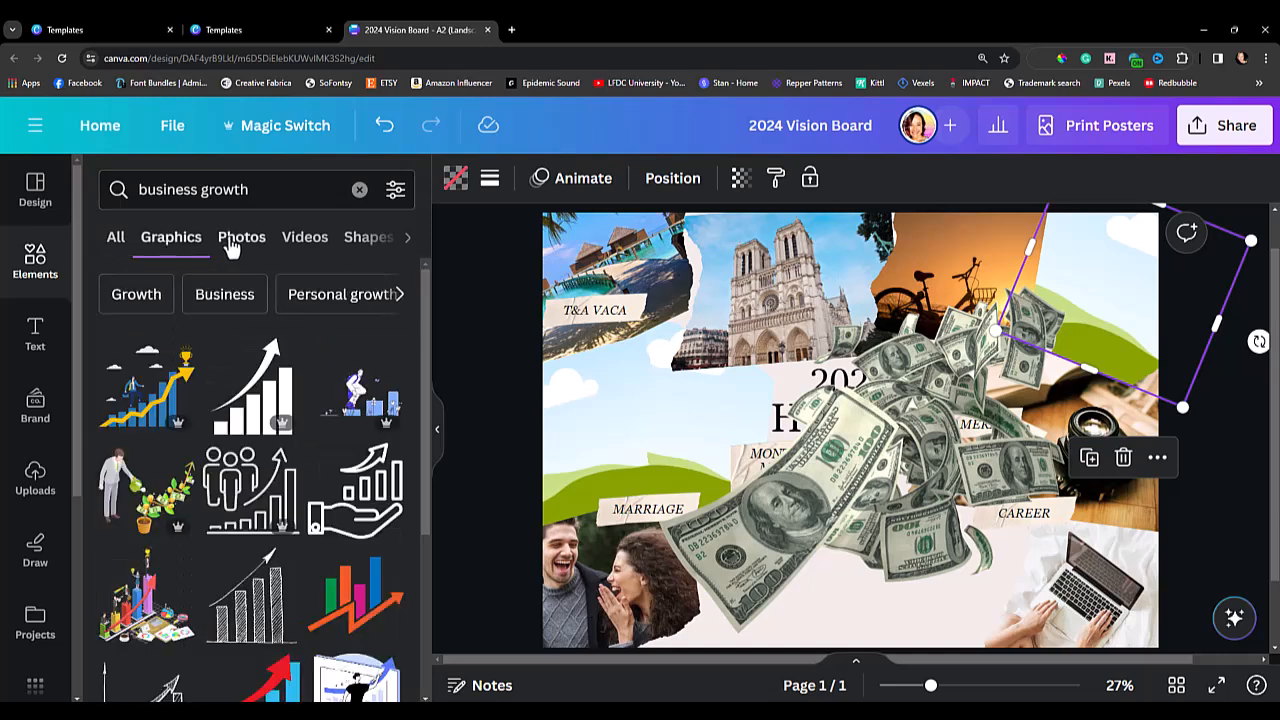
{"action": "left_click", "coordinate": [236, 244]}
{"action": "scroll", "coordinate": [340, 528], "scroll_direction": "down", "scroll_amount": 3}
{"action": "scroll", "coordinate": [340, 528], "scroll_direction": "down", "scroll_amount": 5}
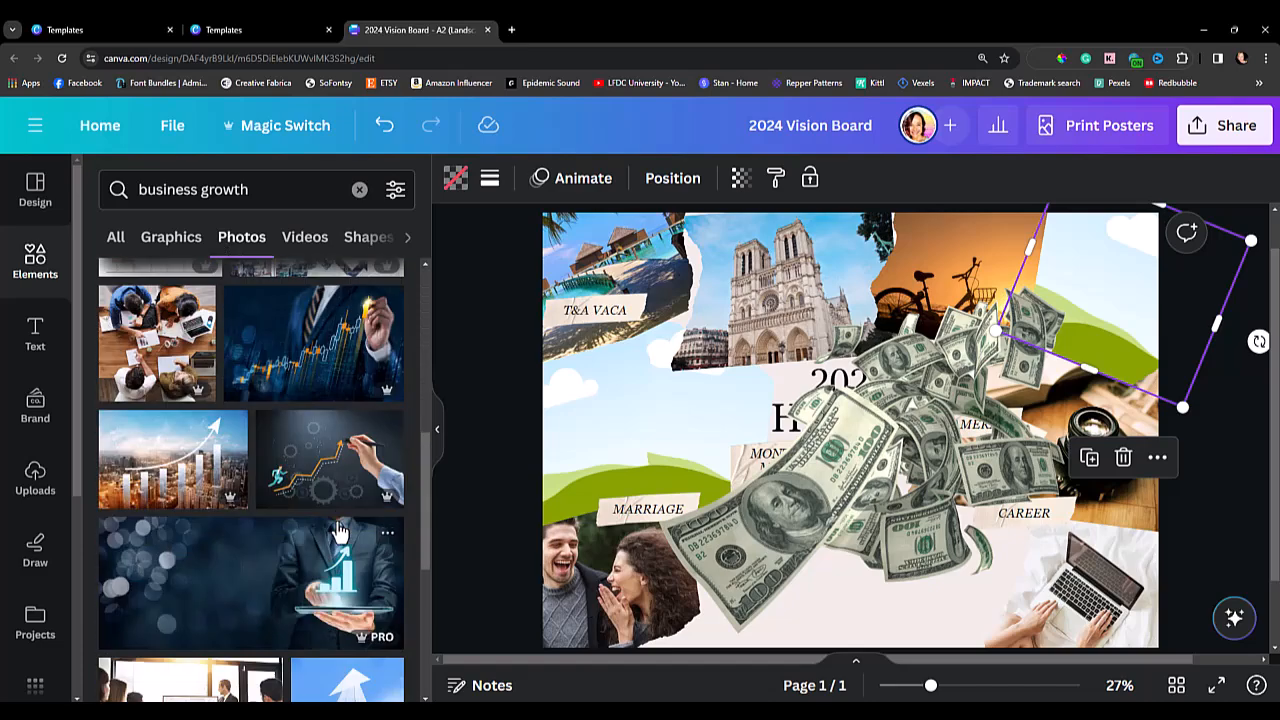
{"action": "left_click_drag", "start_coordinate": [287, 535], "coordinate": [1112, 256]}
Scale down and reposition the "GROWTH" photo inside its frame so the lettering and zigzag line show.
{"action": "double_click", "coordinate": [1112, 257]}
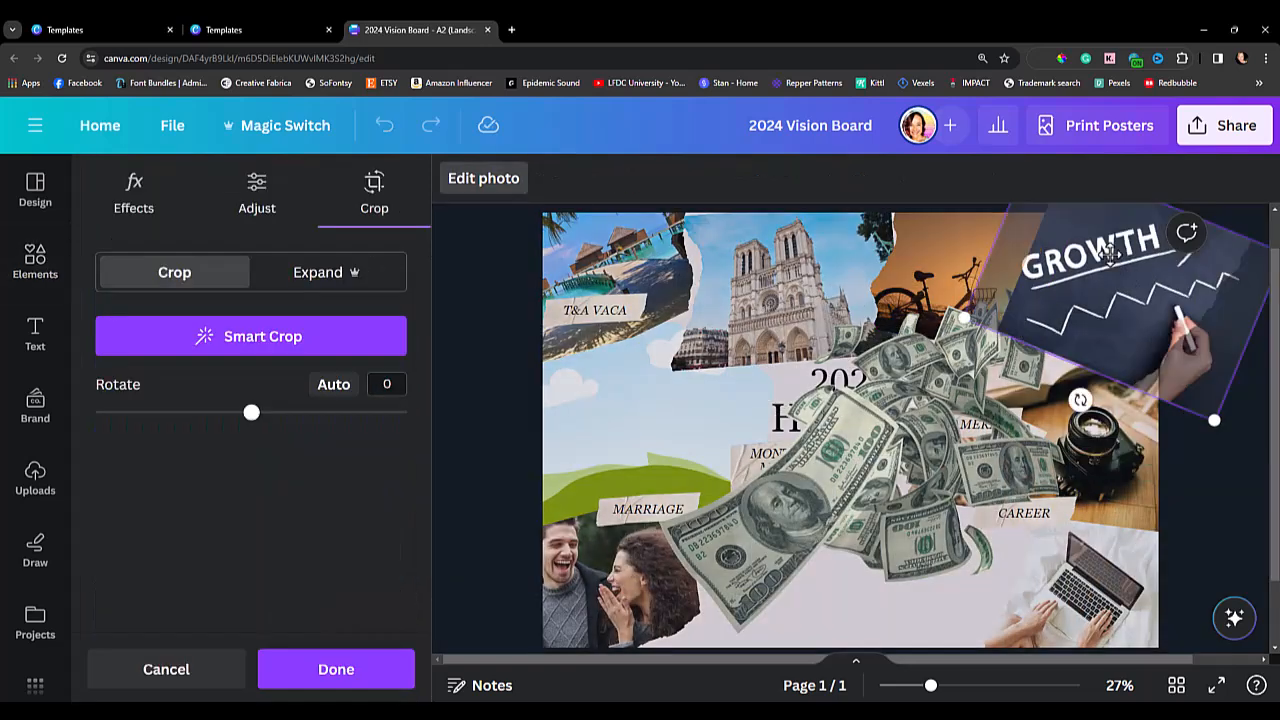
{"action": "left_click_drag", "start_coordinate": [965, 318], "coordinate": [1062, 312]}
{"action": "left_click_drag", "start_coordinate": [1097, 265], "coordinate": [1117, 283]}
{"action": "left_click", "coordinate": [475, 506]}
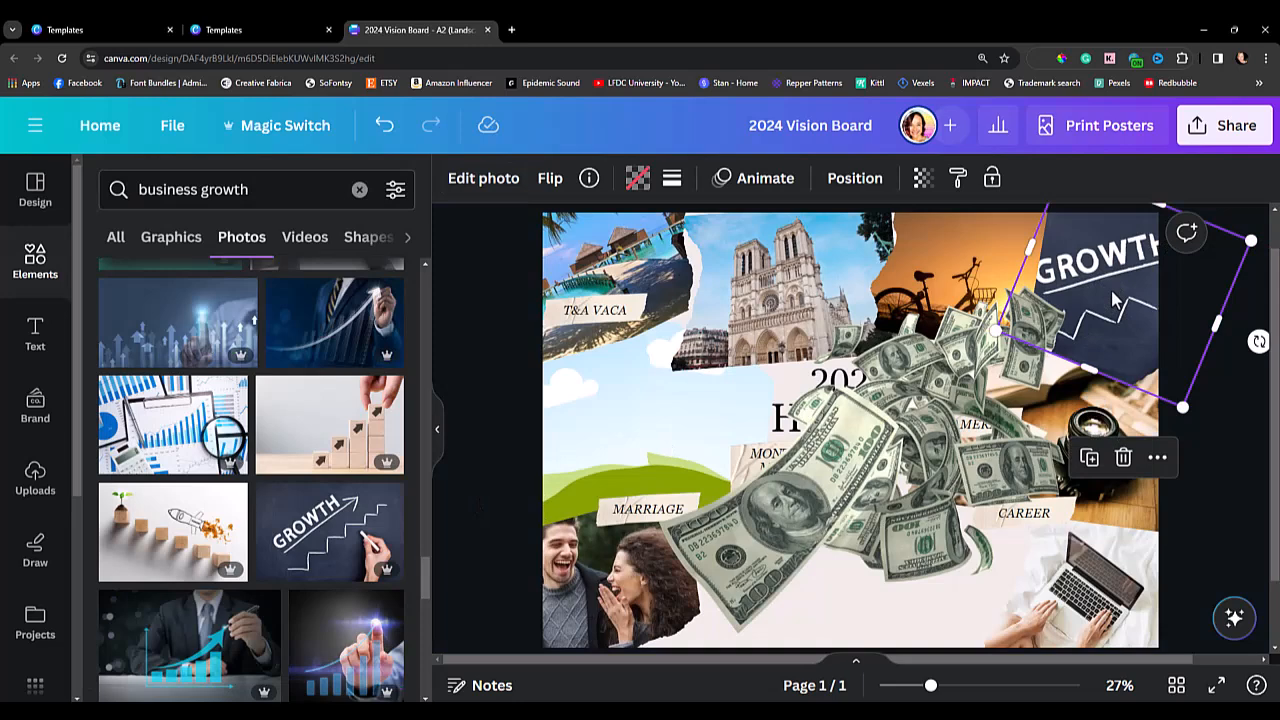
Delete the sunset bicycle photo from its frame.
{"action": "left_click", "coordinate": [941, 240]}
{"action": "key", "text": "Delete"}
{"action": "key", "text": "Delete"}
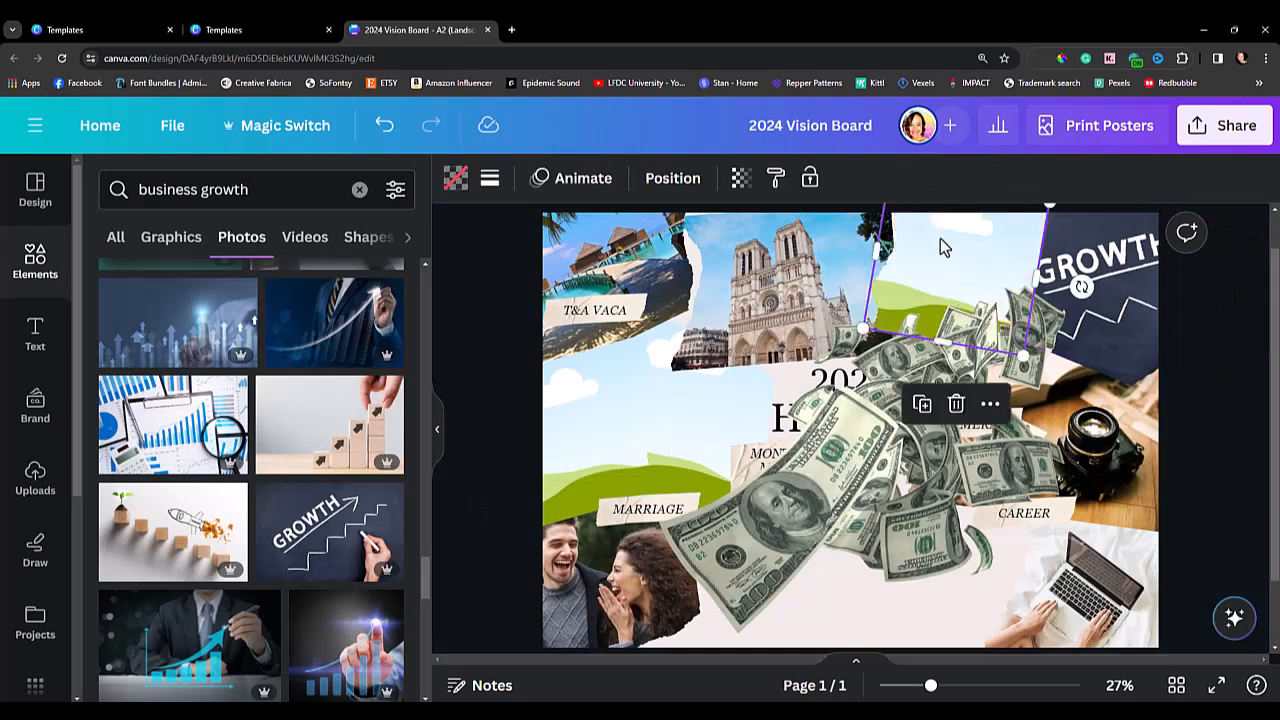
Remove the empty frame beside the cathedral photo and move the "GROWTH" photo up into the board's upper right corner.
{"action": "left_click_drag", "start_coordinate": [1052, 262], "coordinate": [1072, 239]}
{"action": "left_click_drag", "start_coordinate": [950, 306], "coordinate": [994, 290]}
{"action": "left_click_drag", "start_coordinate": [1107, 270], "coordinate": [1088, 265]}
{"action": "left_click", "coordinate": [1249, 360]}
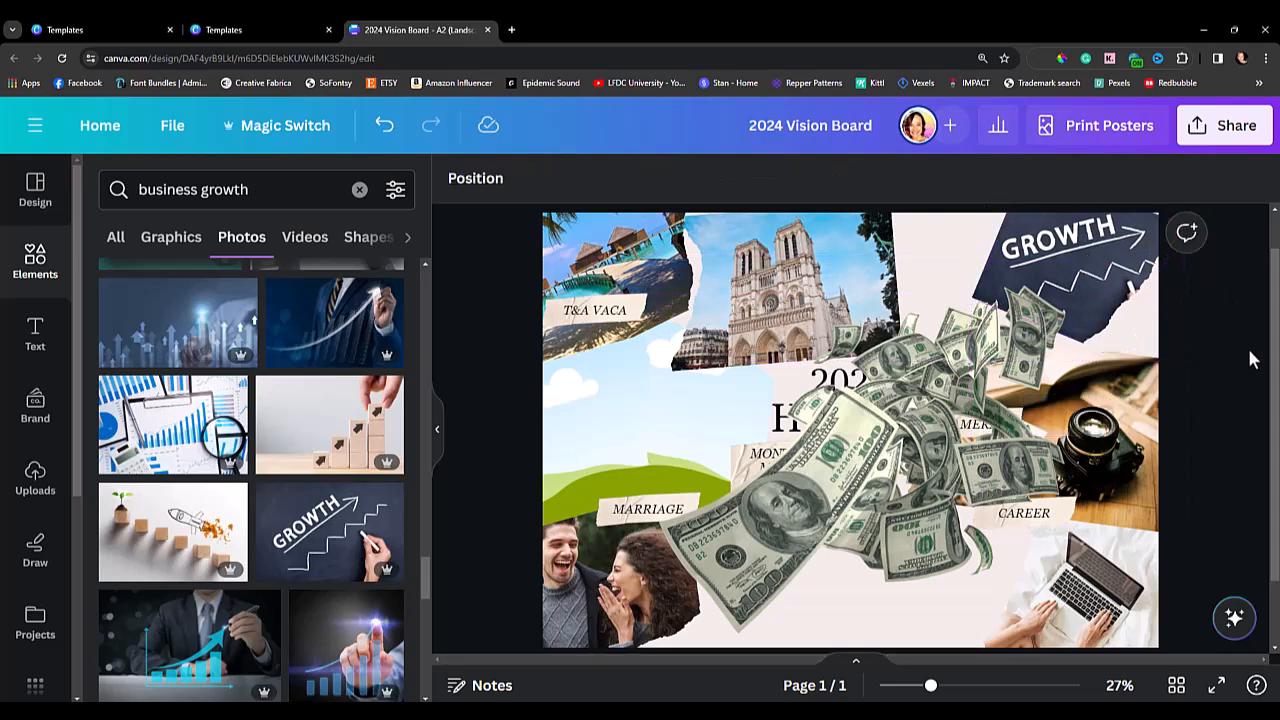
Delete the camera photo with its frame and move the money image toward the board's left side.
{"action": "mouse_move", "coordinate": [978, 365]}
{"action": "left_mouse_down"}
{"action": "mouse_move", "coordinate": [1000, 352]}
{"action": "mouse_move", "coordinate": [967, 360]}
{"action": "left_mouse_up"}
{"action": "left_click", "coordinate": [1120, 464]}
{"action": "key", "text": "Delete"}
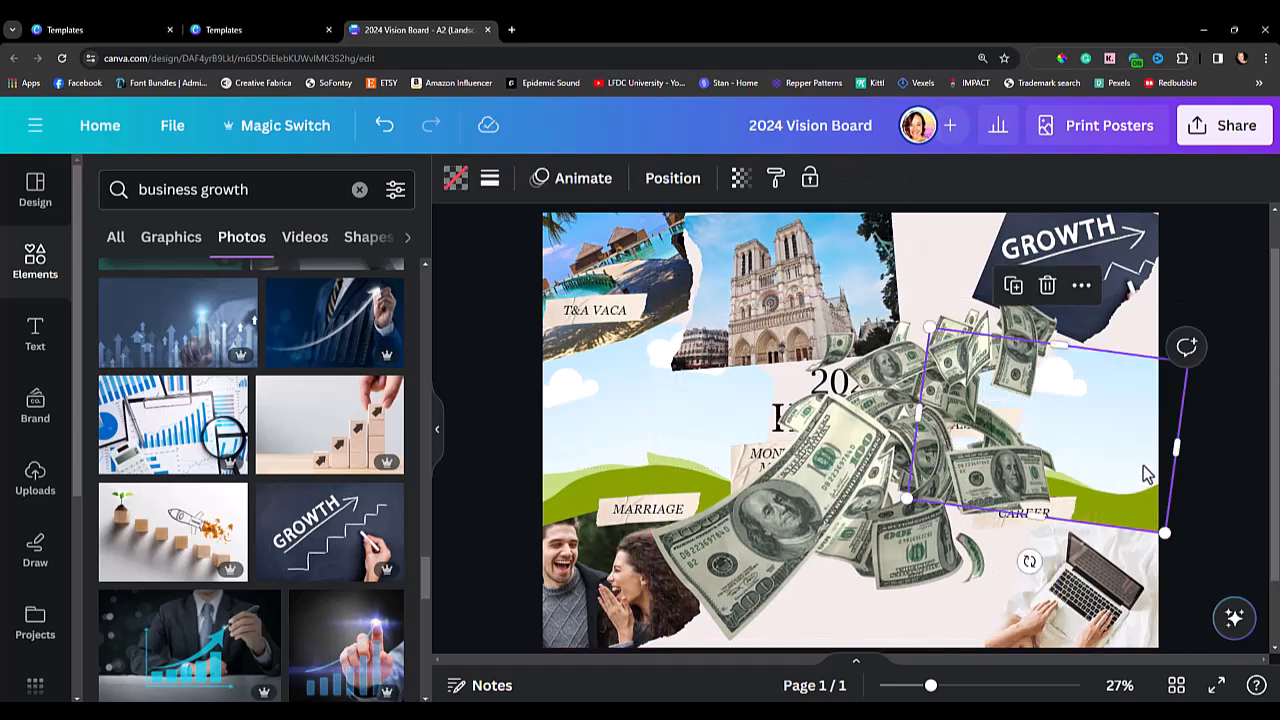
{"action": "left_click_drag", "start_coordinate": [893, 452], "coordinate": [740, 479]}
Delete the three paper labels on the board's right half, including "CAMERA" and "CAREER", with their text and backgrounds.
{"action": "left_click", "coordinate": [984, 354]}
{"action": "key", "text": "Delete"}
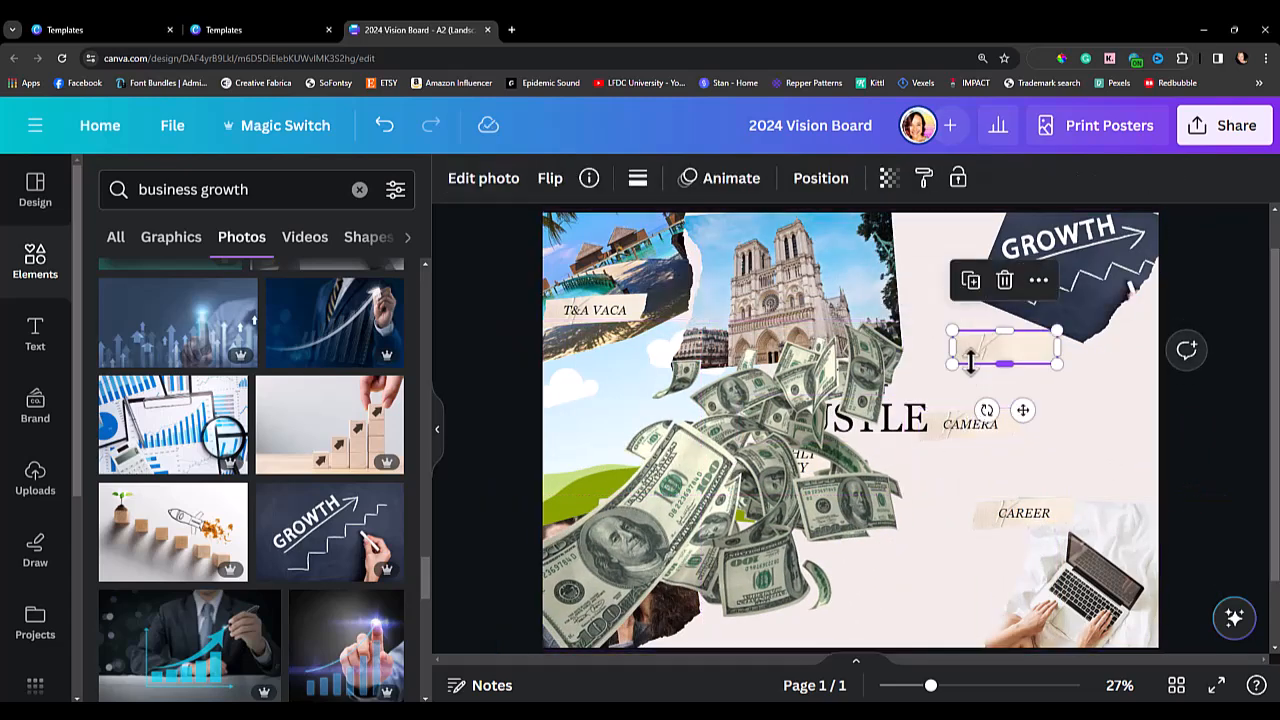
{"action": "key", "text": "Delete"}
{"action": "left_click", "coordinate": [995, 430]}
{"action": "key", "text": "Delete"}
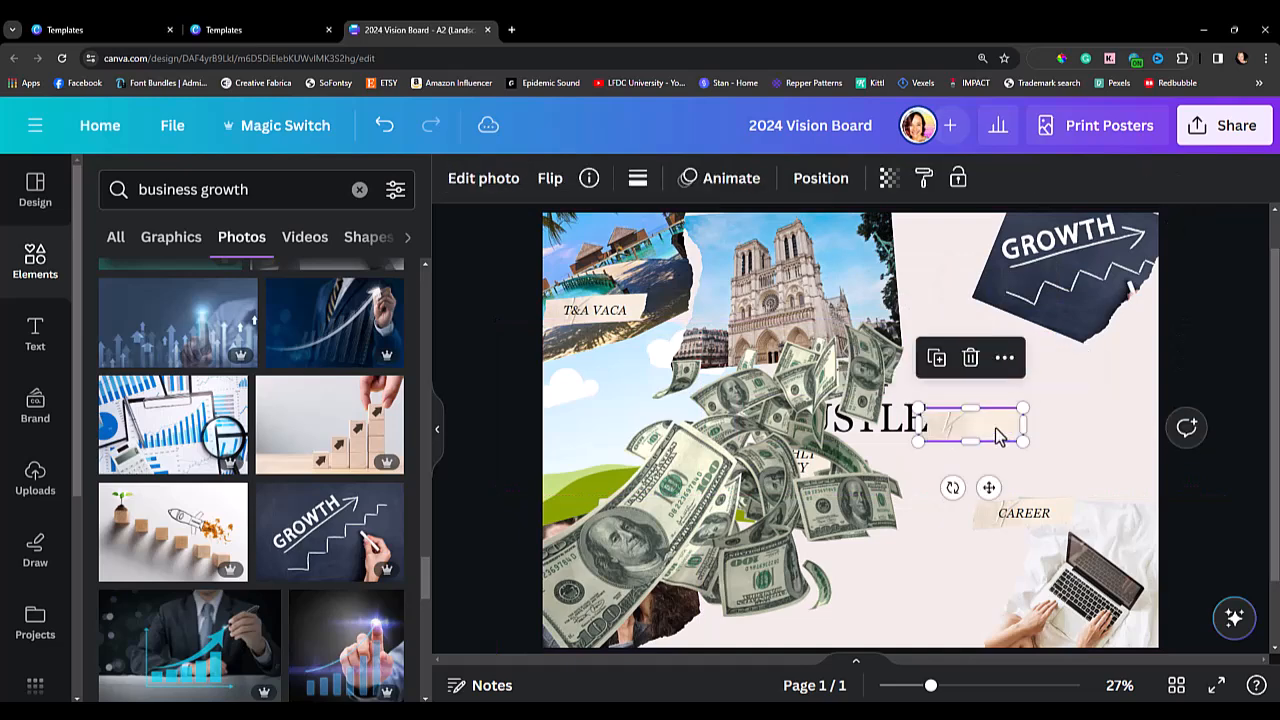
{"action": "key", "text": "Delete"}
{"action": "left_click", "coordinate": [1038, 516]}
{"action": "key", "text": "Delete"}
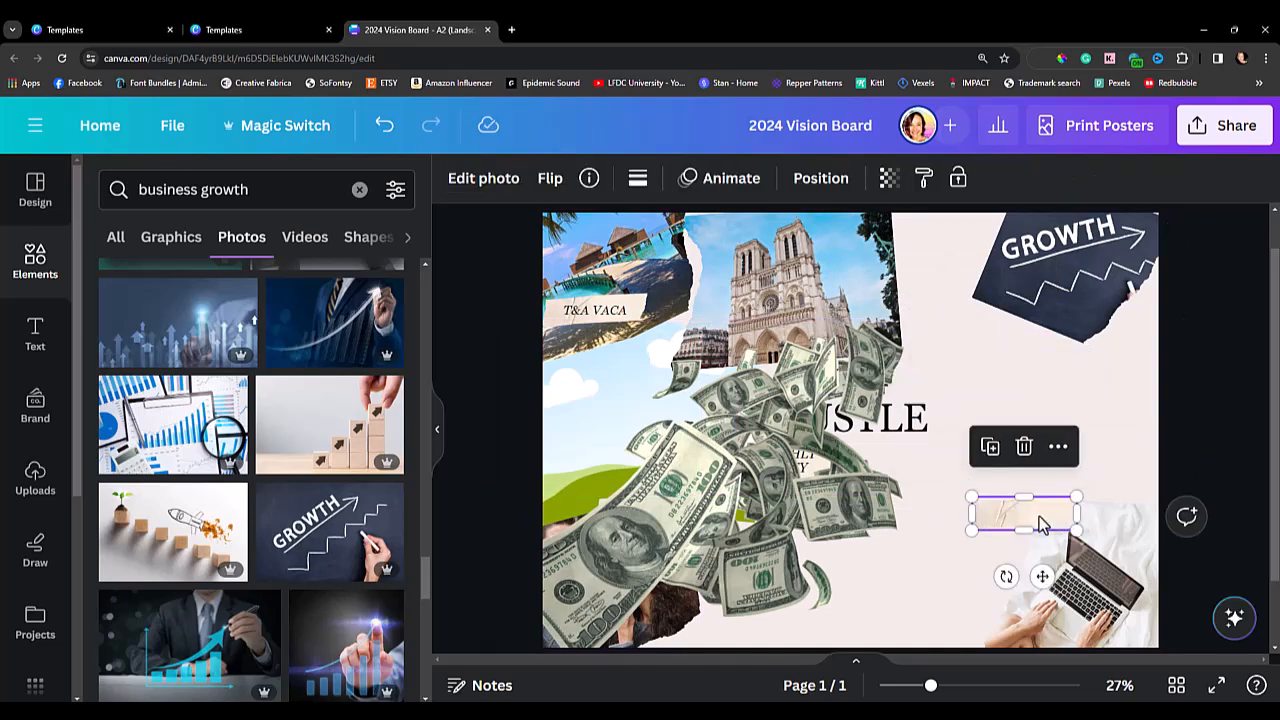
{"action": "key", "text": "Delete"}
Move the money image over the board's right half and shift the cathedral photo slightly left.
{"action": "left_click_drag", "start_coordinate": [745, 475], "coordinate": [1016, 428]}
{"action": "left_click", "coordinate": [481, 478]}
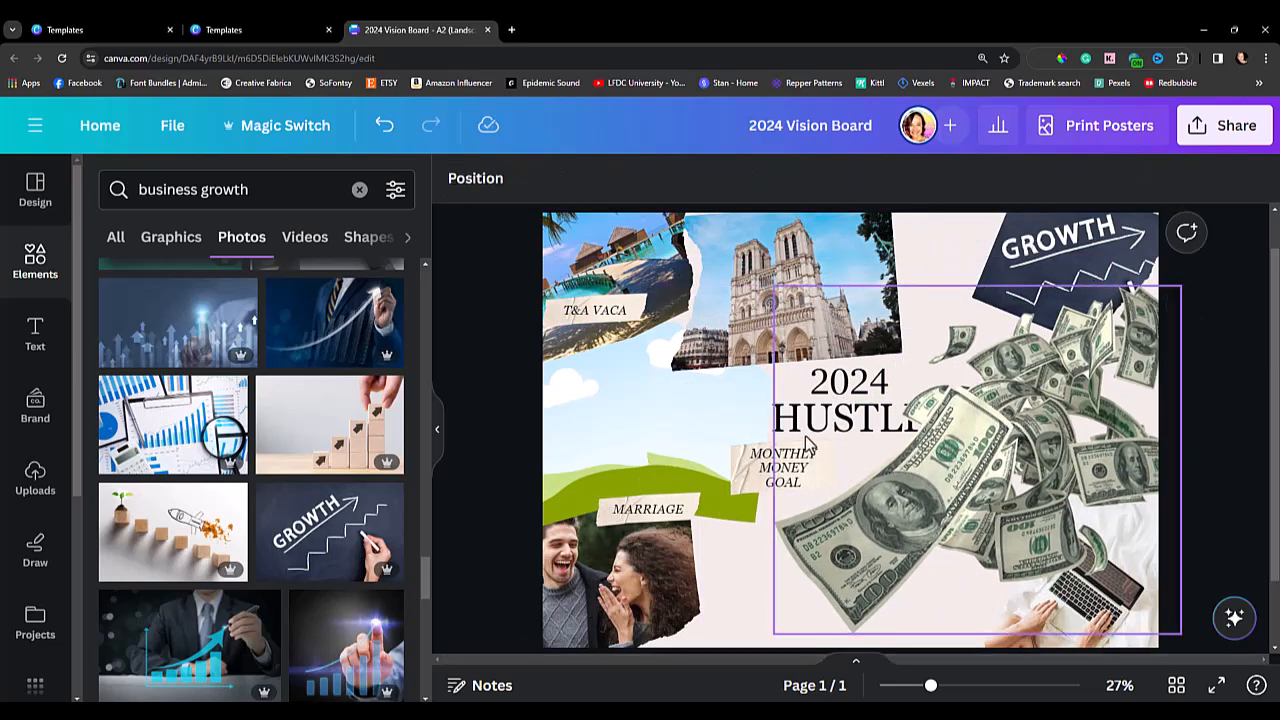
{"action": "left_click", "coordinate": [797, 283]}
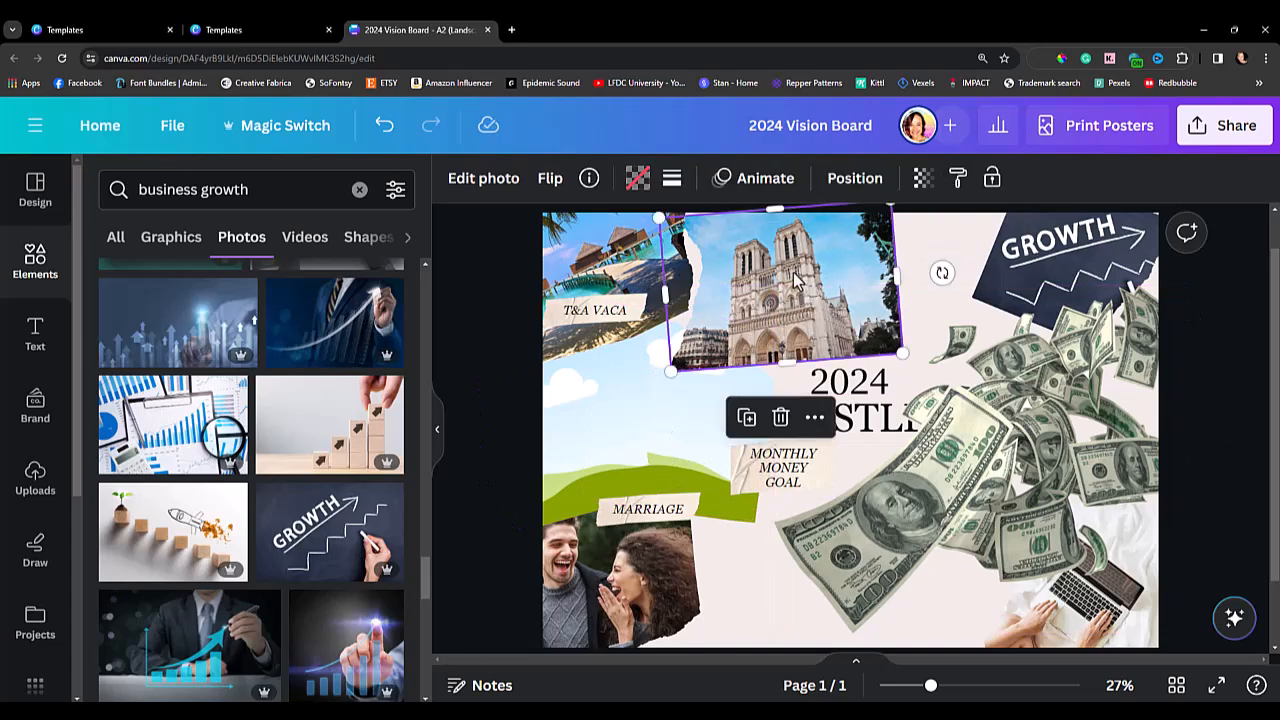
Lock the money image in place on the board.
{"action": "left_click", "coordinate": [922, 400]}
{"action": "right_click", "coordinate": [978, 431]}
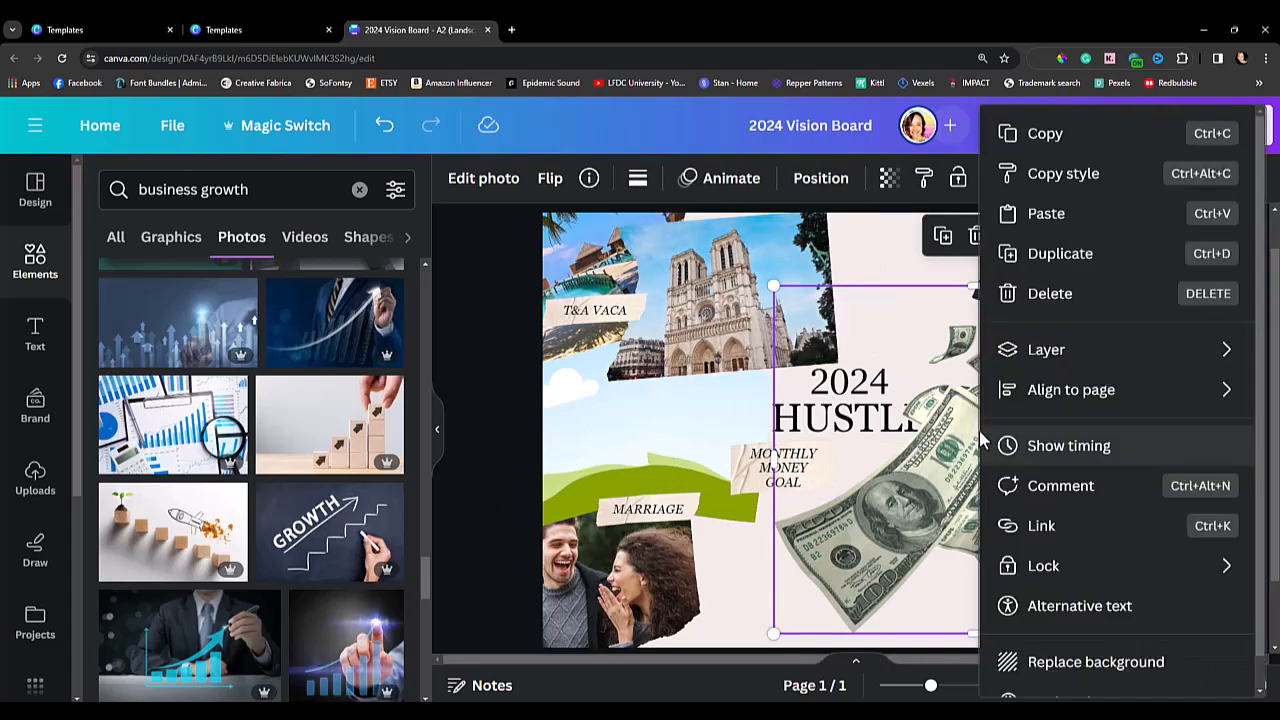
{"action": "mouse_move", "coordinate": [1112, 362]}
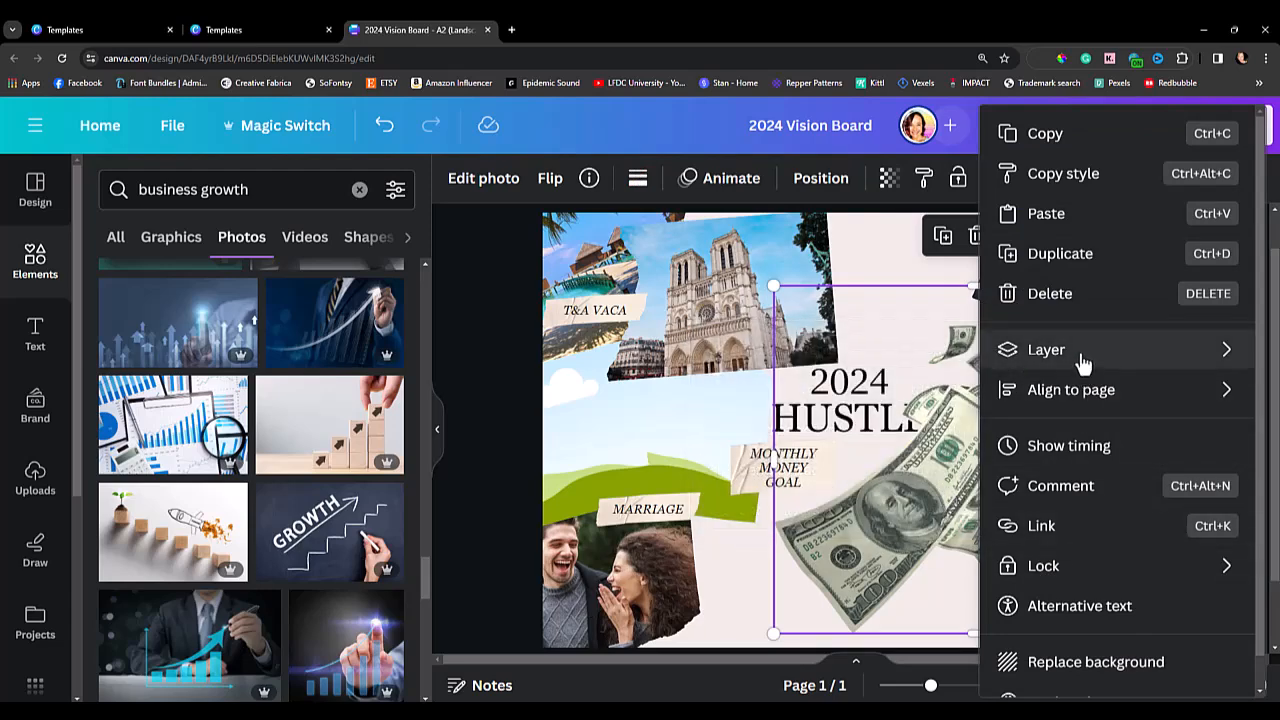
{"action": "mouse_move", "coordinate": [1085, 578]}
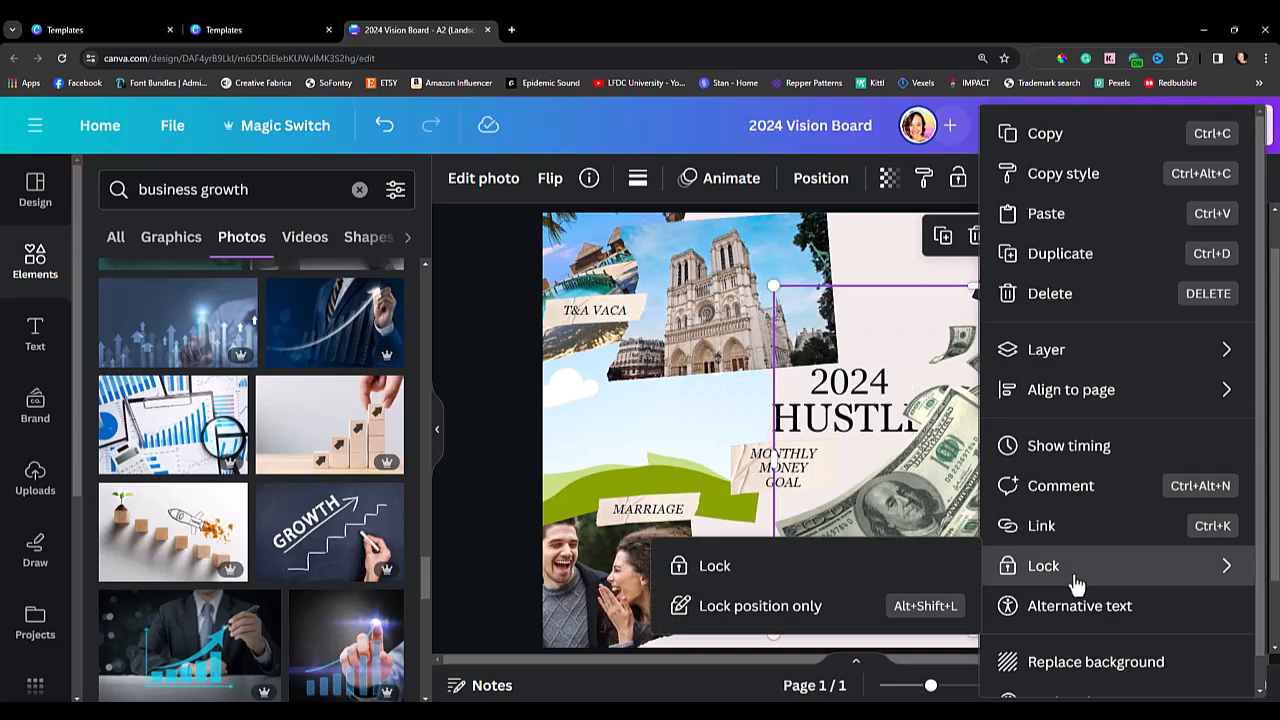
{"action": "left_click", "coordinate": [855, 576]}
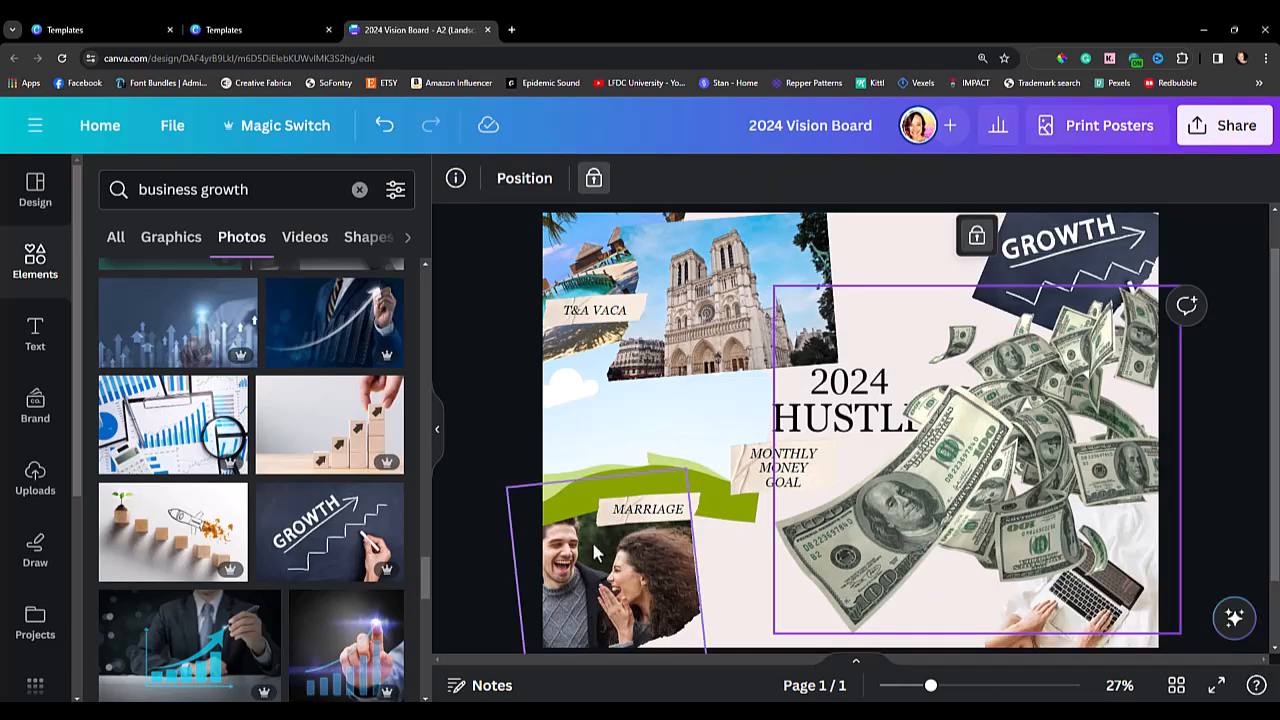
{"action": "left_click", "coordinate": [489, 446]}
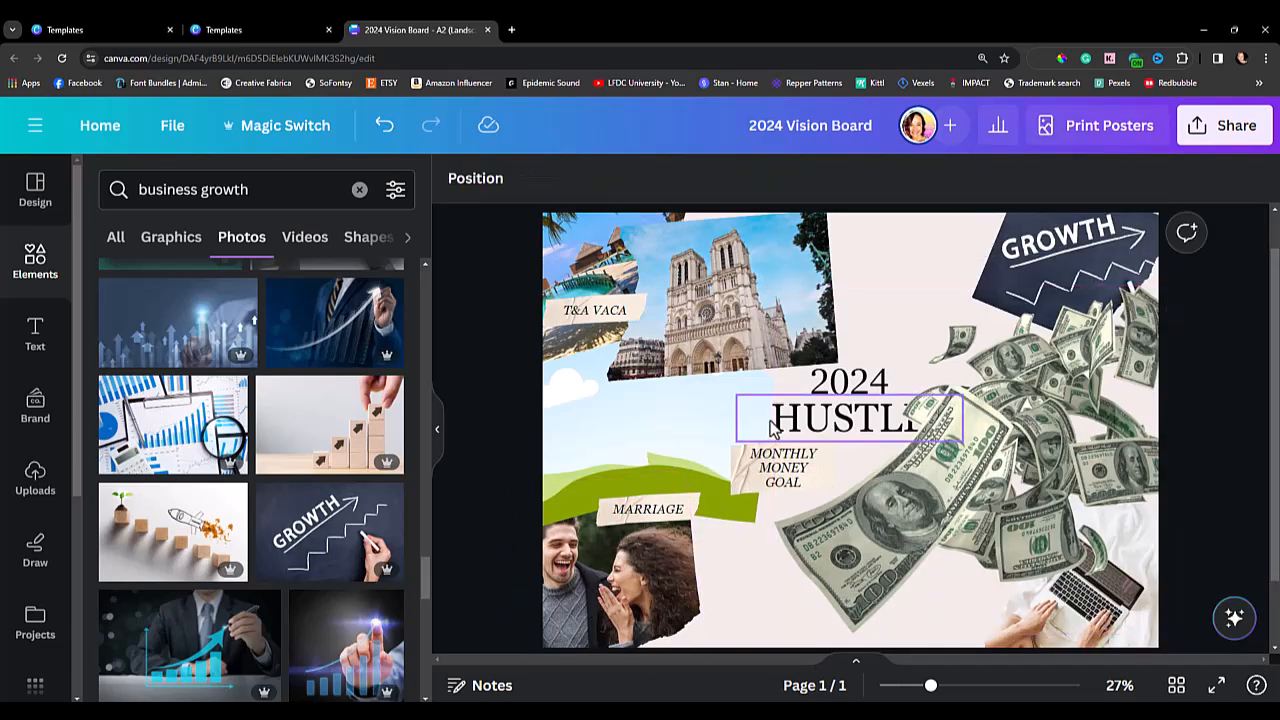
Move the "HUSTLE" and "2024" headings to the top centre of the board, with "2024" above "HUSTLE".
{"action": "left_click", "coordinate": [776, 426]}
{"action": "left_click_drag", "start_coordinate": [778, 425], "coordinate": [761, 304]}
{"action": "left_click", "coordinate": [815, 322]}
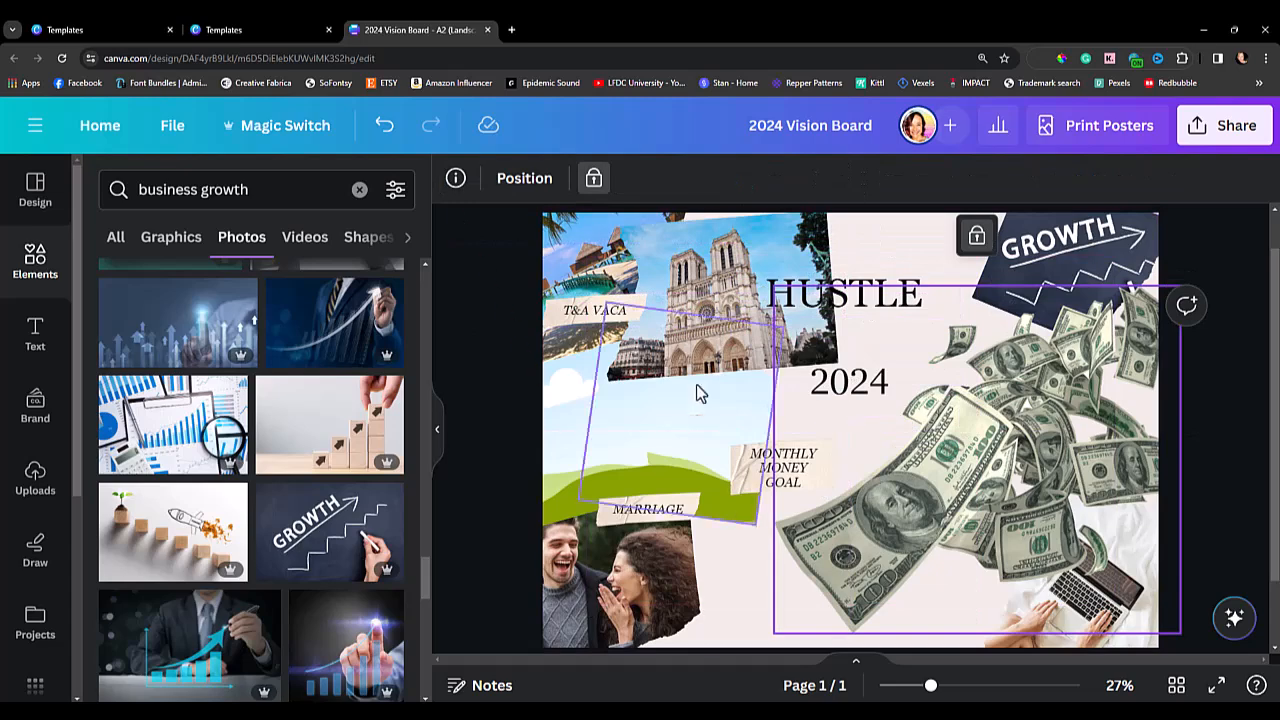
{"action": "left_click", "coordinate": [524, 178]}
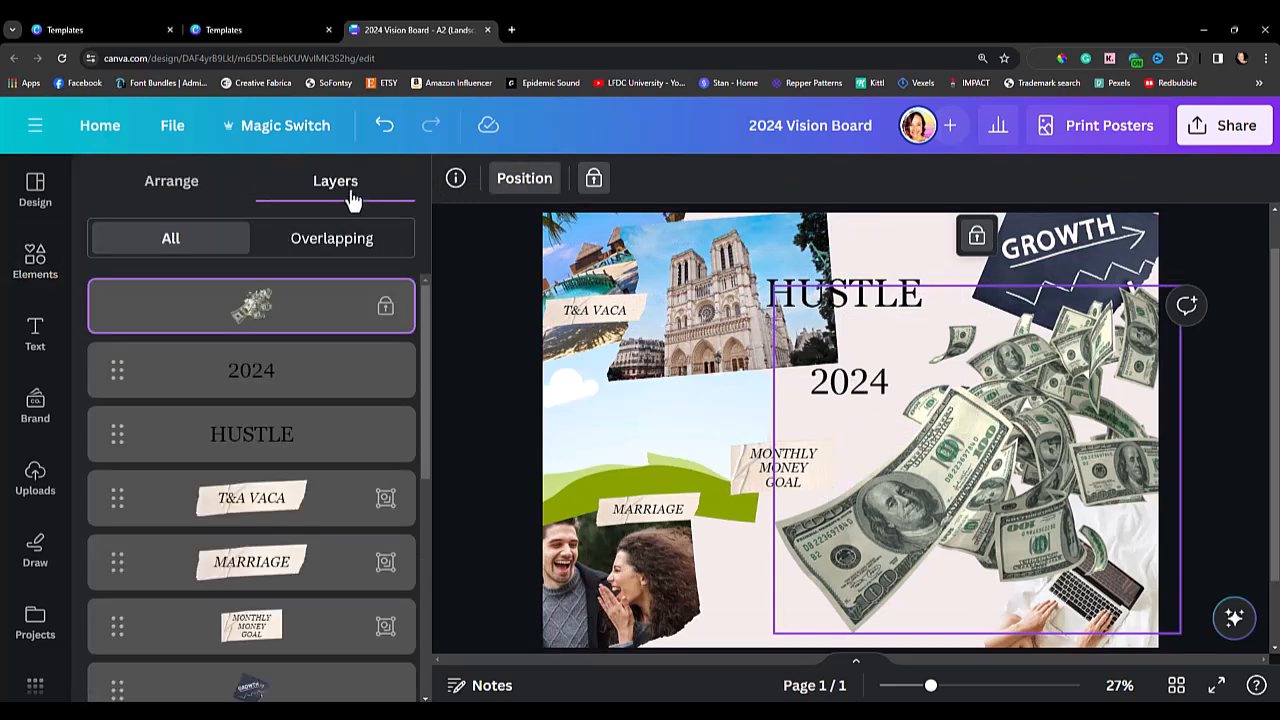
{"action": "left_click", "coordinate": [274, 378]}
{"action": "left_click_drag", "start_coordinate": [750, 341], "coordinate": [740, 247]}
Move the cathedral photo down to the board's lower edge and delete it together with its frame.
{"action": "left_click_drag", "start_coordinate": [775, 295], "coordinate": [762, 598]}
{"action": "left_click", "coordinate": [705, 280]}
{"action": "key", "text": "Delete"}
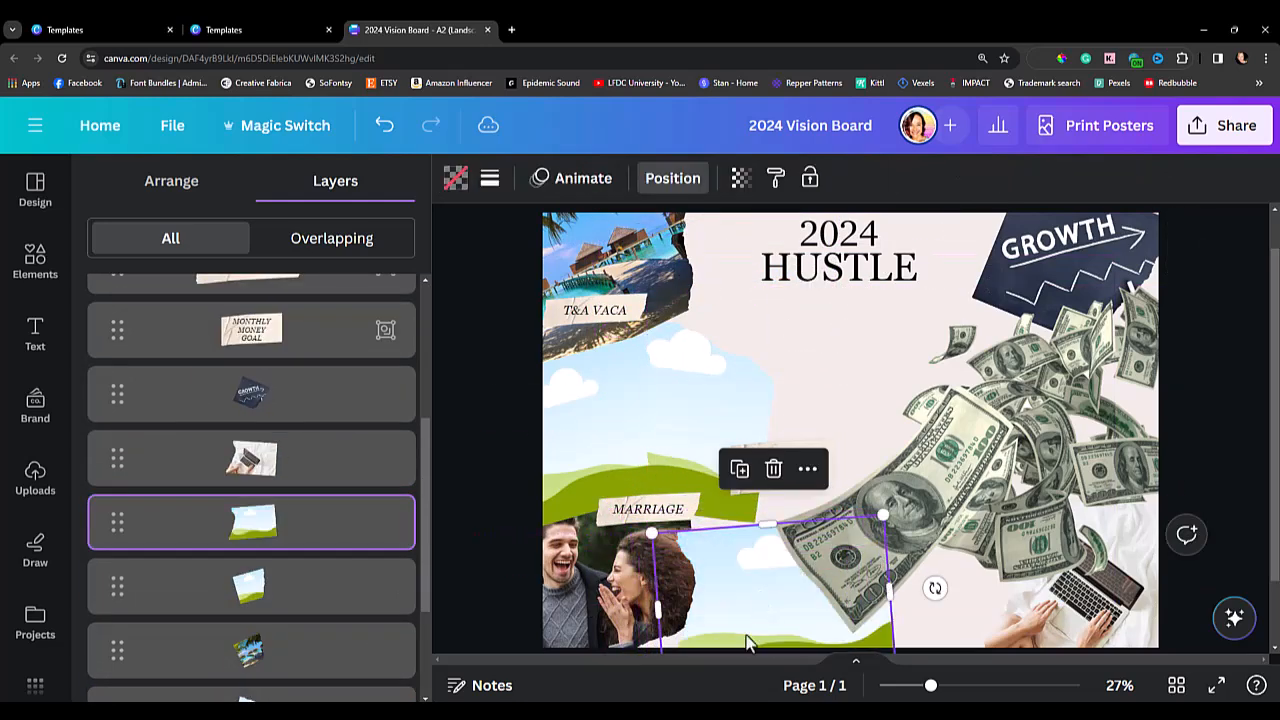
{"action": "key", "text": "Delete"}
Shrink the laptop photo and move it to the top between the "2024 HUSTLE" heading and the "GROWTH" photo.
{"action": "left_click", "coordinate": [1138, 647]}
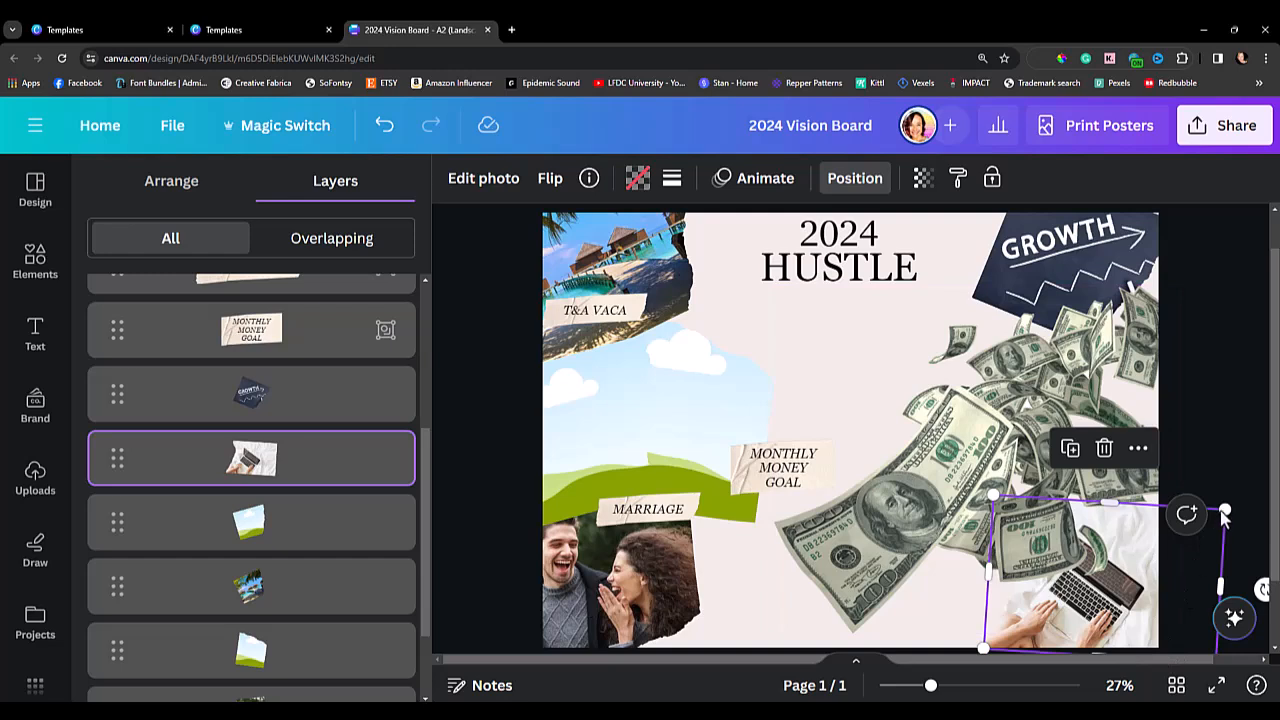
{"action": "left_click_drag", "start_coordinate": [1227, 508], "coordinate": [1165, 541]}
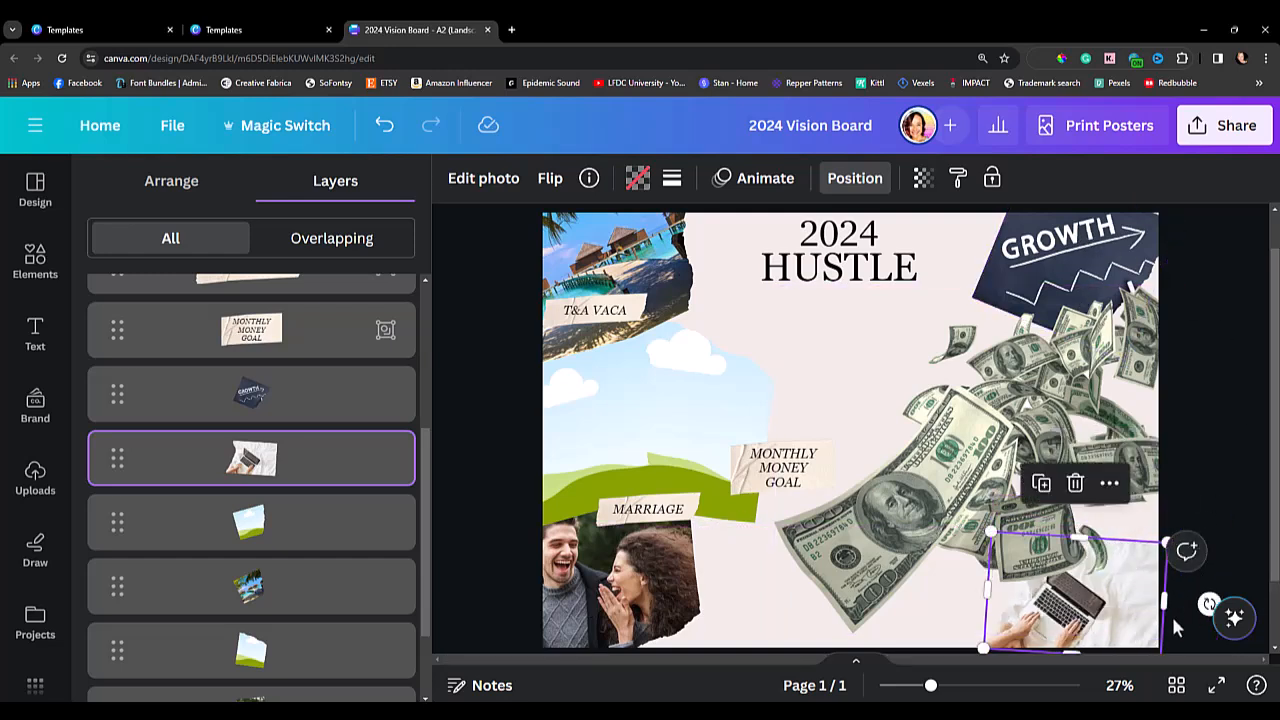
{"action": "left_click_drag", "start_coordinate": [1150, 648], "coordinate": [1027, 297]}
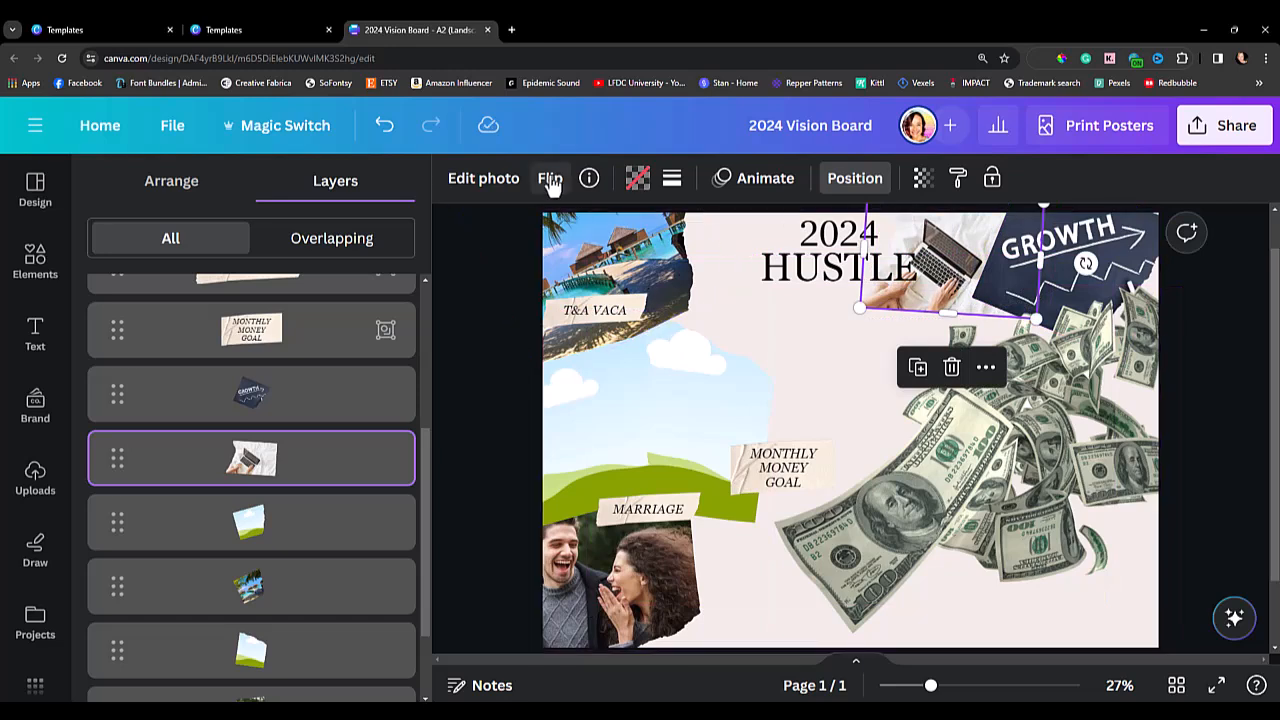
Flip the laptop photo horizontally and fit it against the "GROWTH" photo.
{"action": "left_click", "coordinate": [551, 184]}
{"action": "left_click", "coordinate": [568, 238]}
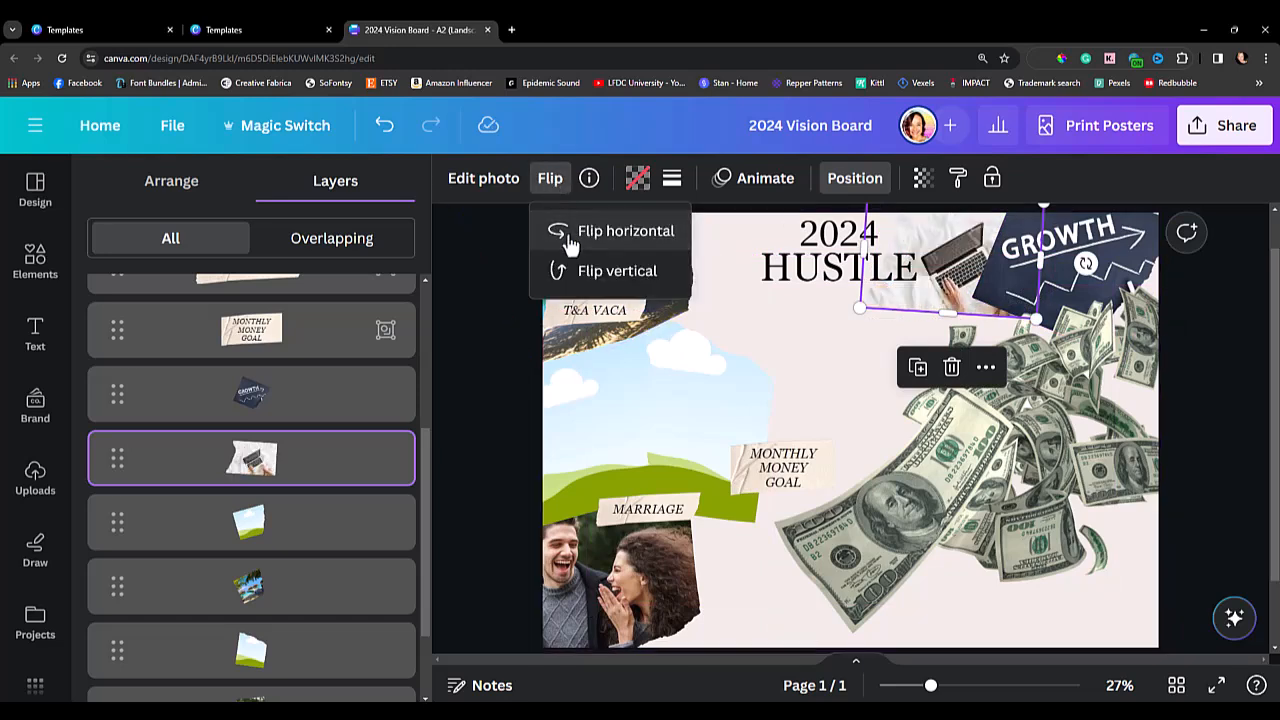
{"action": "left_click", "coordinate": [1229, 475]}
{"action": "left_click", "coordinate": [1222, 468]}
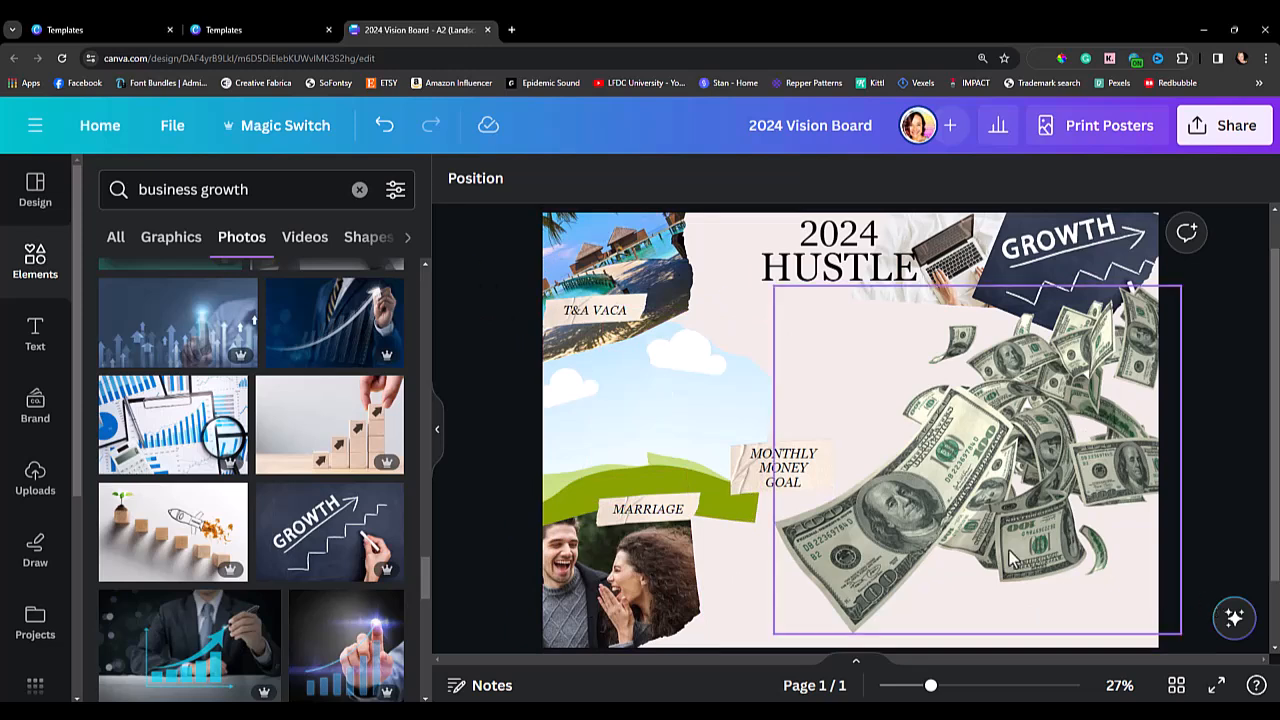
Move the "MONTHLY MONEY GOAL" label to the board's lower right edge and bring it in front of the money image.
{"action": "left_click", "coordinate": [771, 490]}
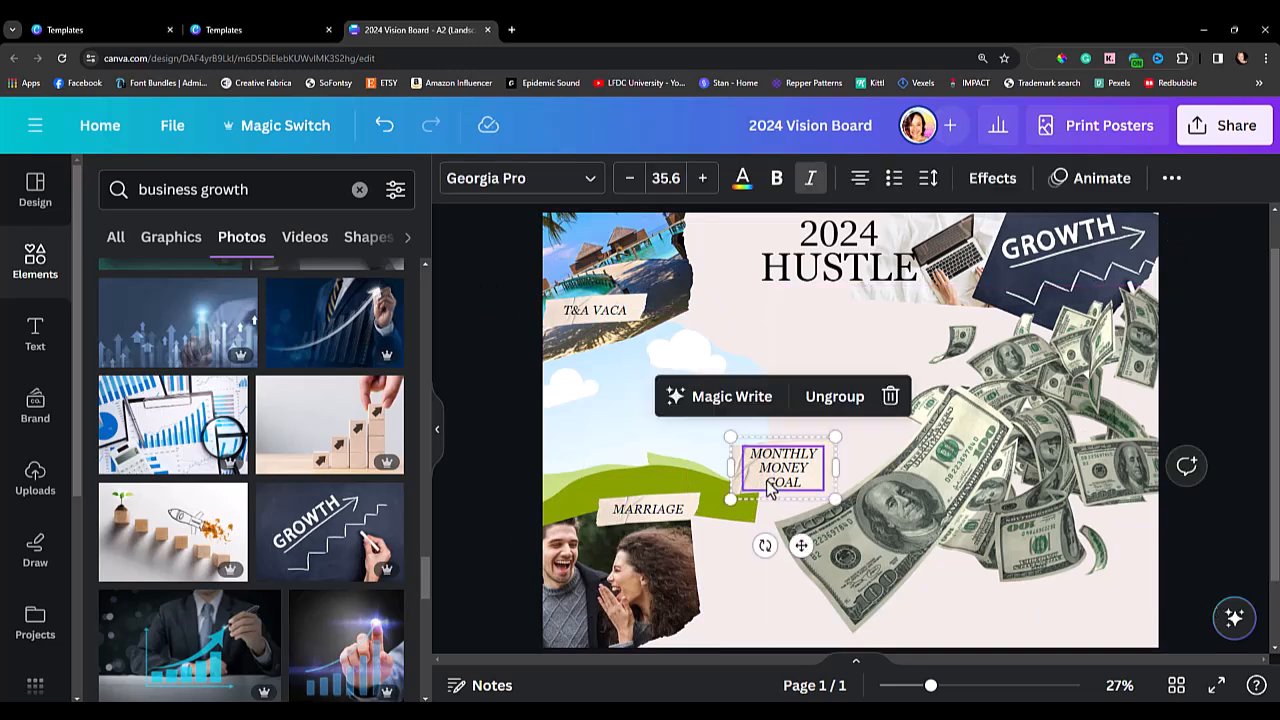
{"action": "left_click_drag", "start_coordinate": [771, 490], "coordinate": [1102, 522]}
{"action": "left_click", "coordinate": [1110, 528]}
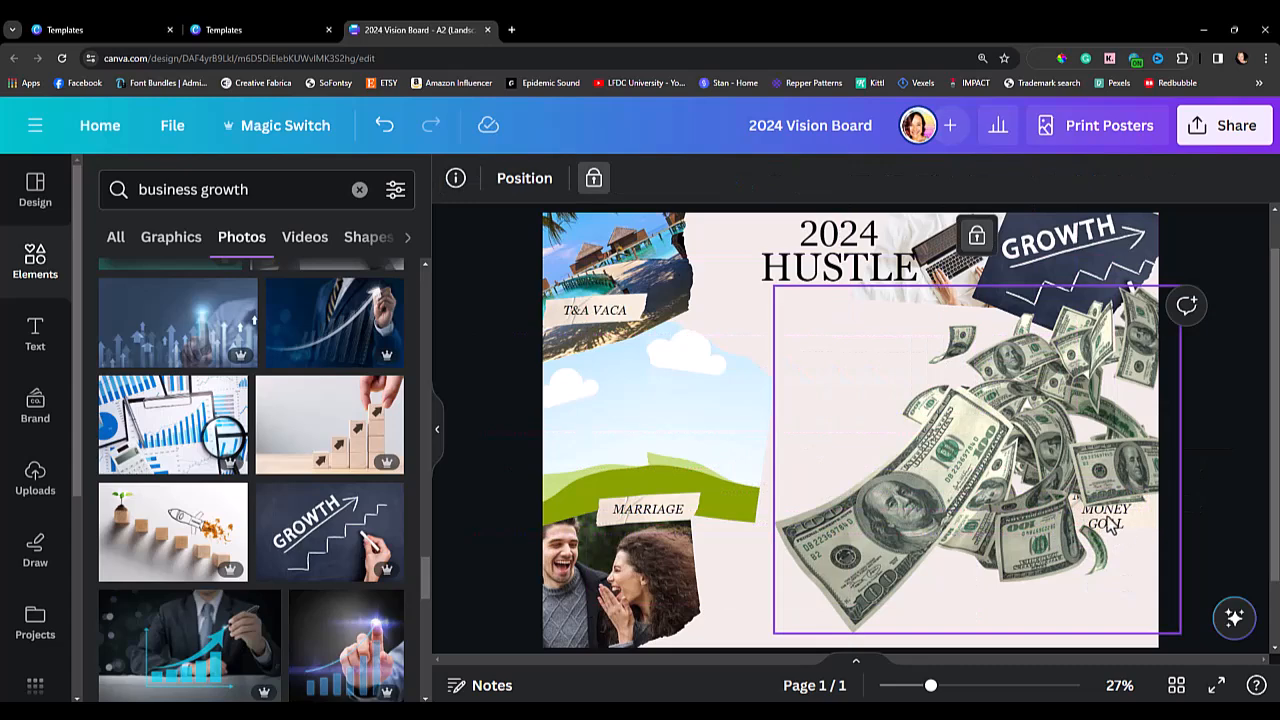
{"action": "left_click", "coordinate": [530, 182]}
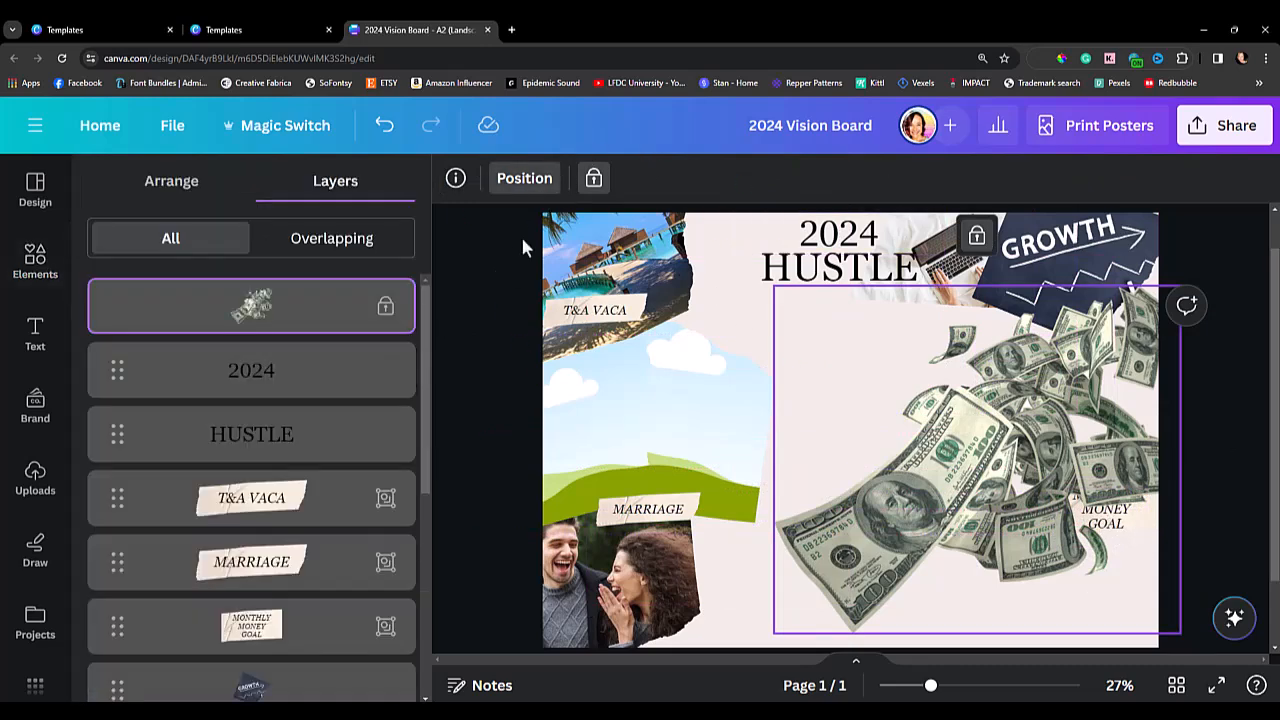
{"action": "left_click_drag", "start_coordinate": [266, 648], "coordinate": [177, 290]}
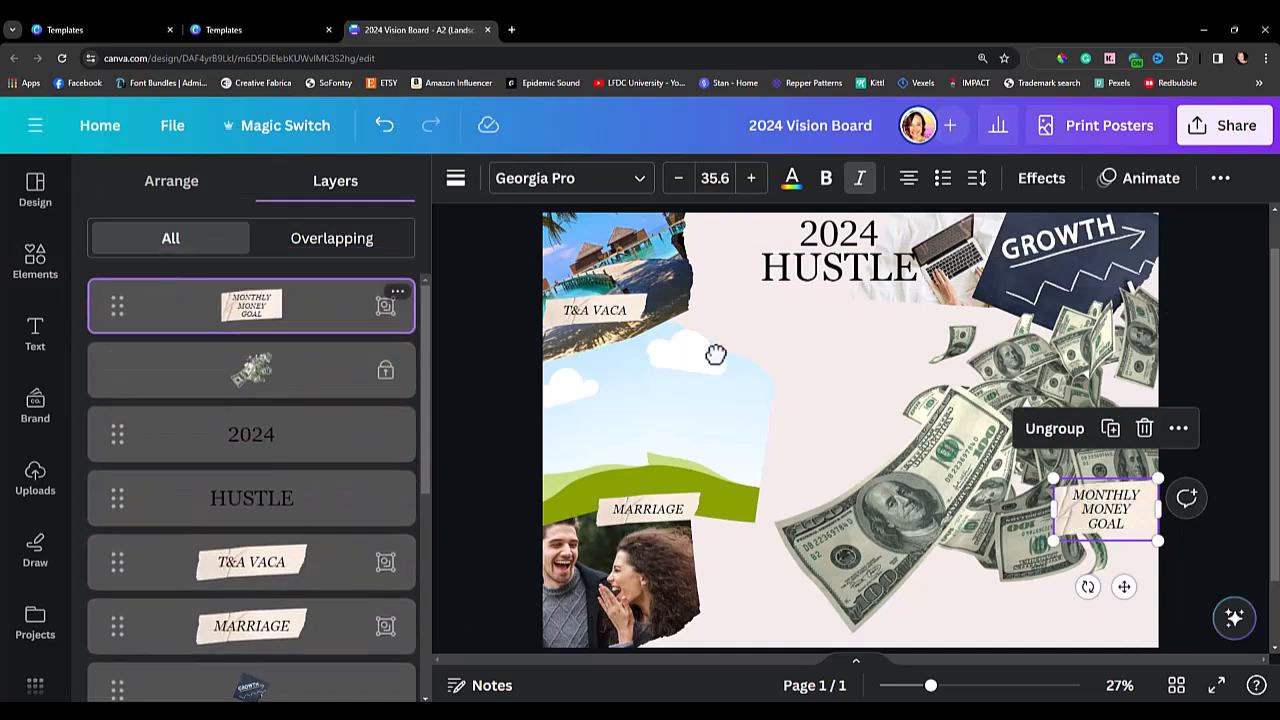
{"action": "left_click", "coordinate": [1265, 420]}
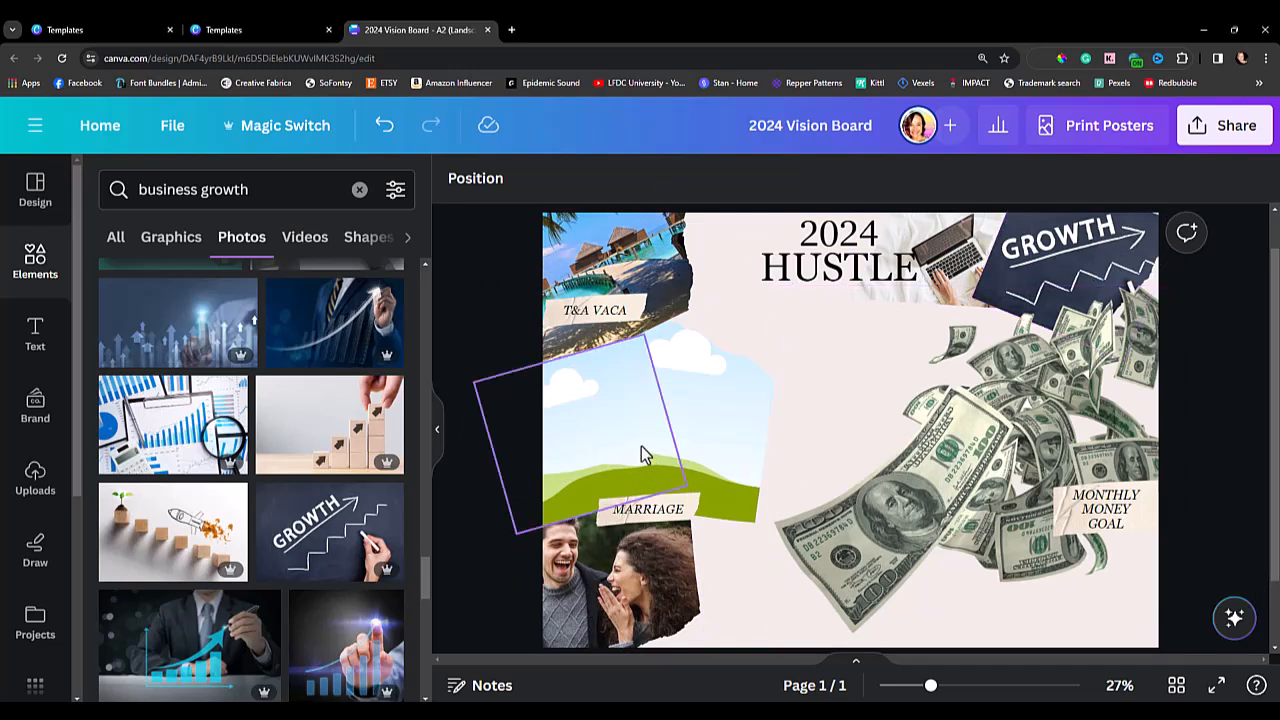
Move the empty portrait frame below the "2024 HUSTLE" heading and search the photos for "fitness".
{"action": "left_click", "coordinate": [688, 445]}
{"action": "left_click_drag", "start_coordinate": [754, 417], "coordinate": [789, 403]}
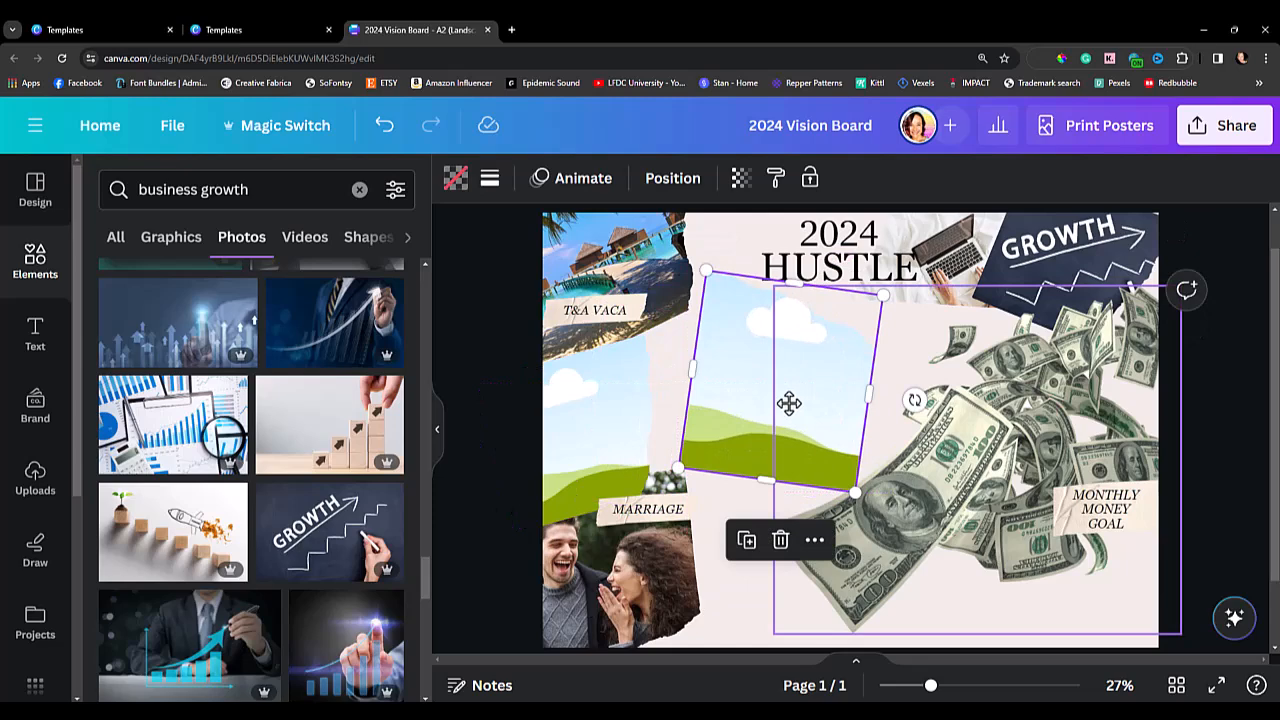
{"action": "left_click", "coordinate": [116, 238]}
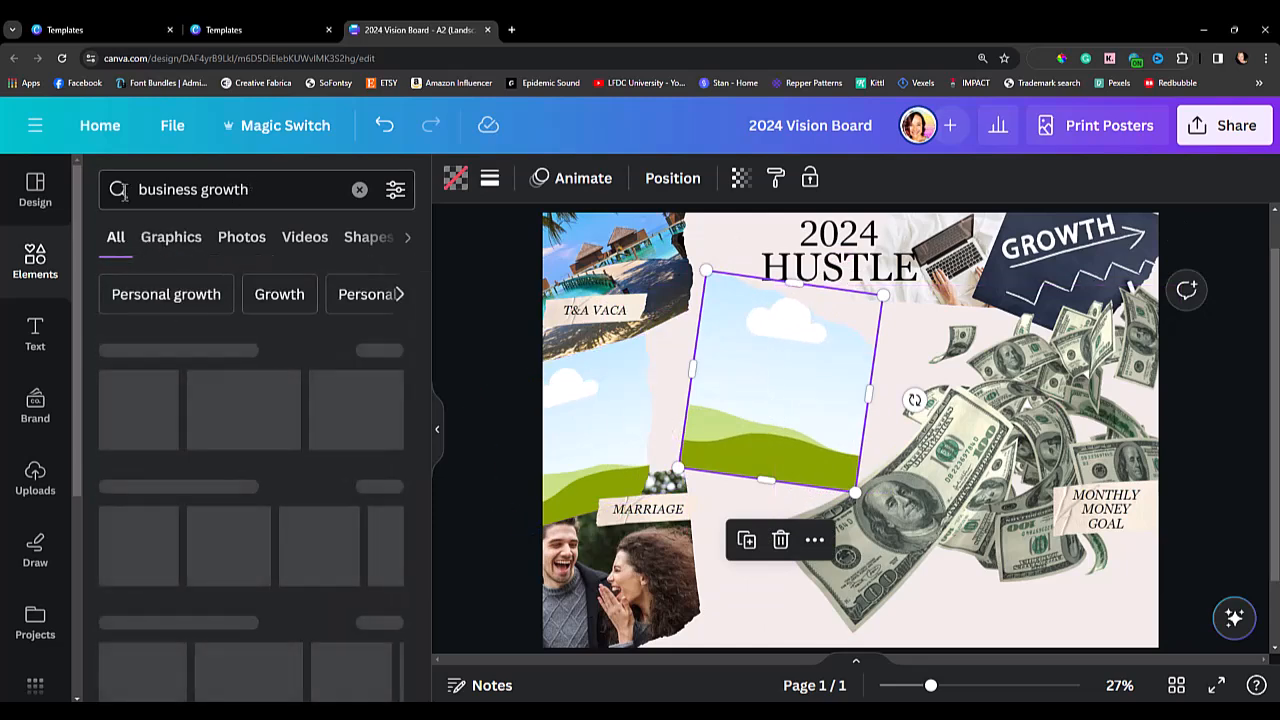
{"action": "left_click", "coordinate": [243, 190]}
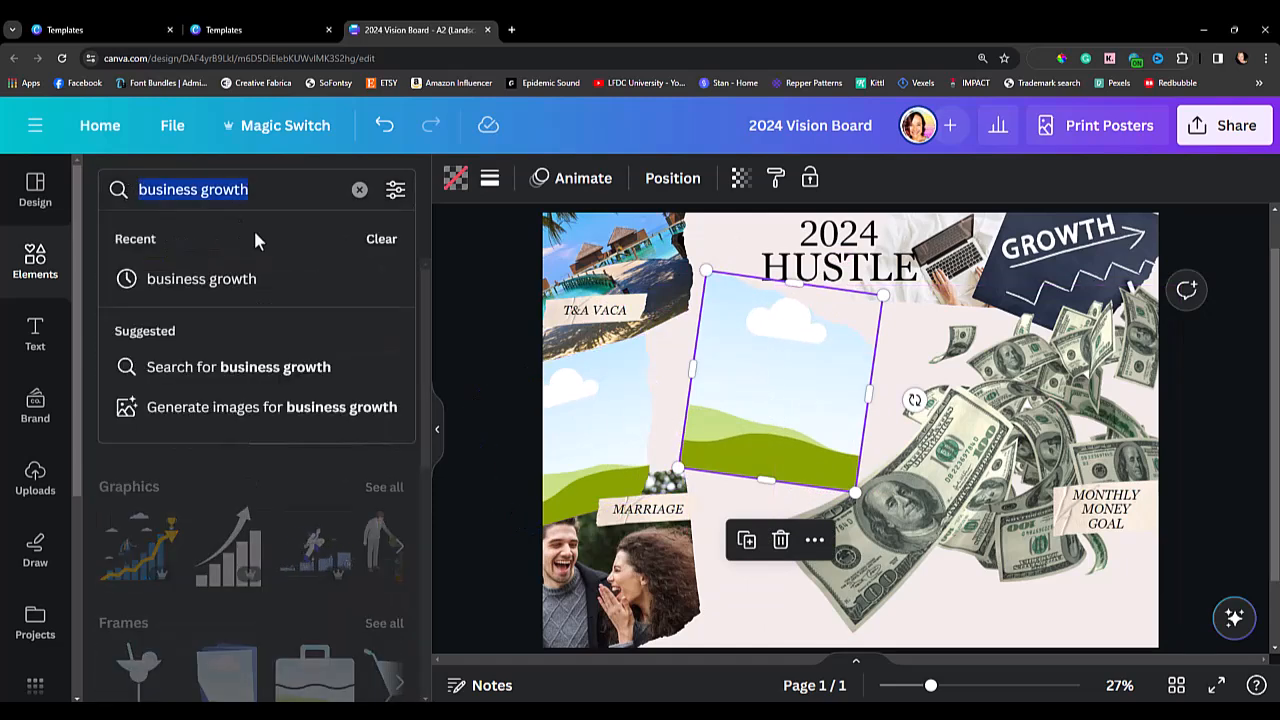
{"action": "type", "text": "fitness"}
{"action": "key", "text": "Return"}
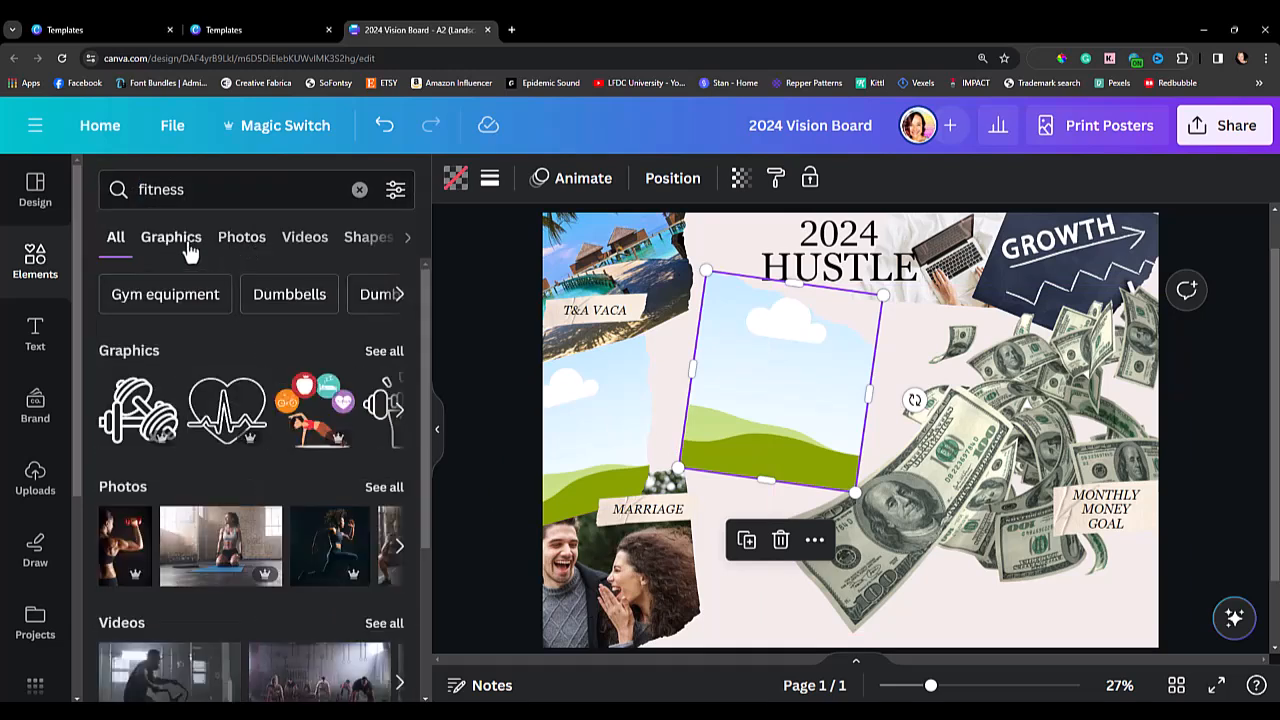
{"action": "left_click", "coordinate": [232, 248]}
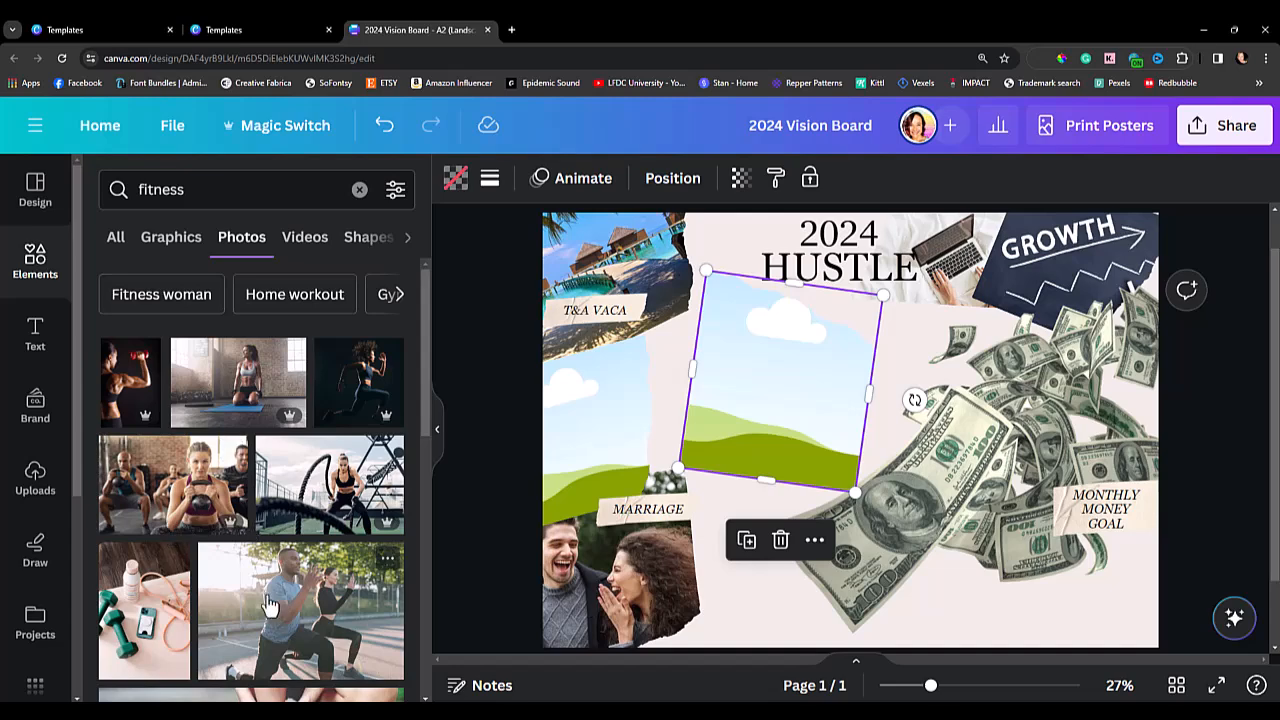
Fill the portrait frame with the photo of a woman stretching on one knee, shrink it and place it beside the beach photo.
{"action": "scroll", "coordinate": [272, 606], "scroll_direction": "down", "scroll_amount": 3}
{"action": "scroll", "coordinate": [298, 578], "scroll_direction": "down", "scroll_amount": 5}
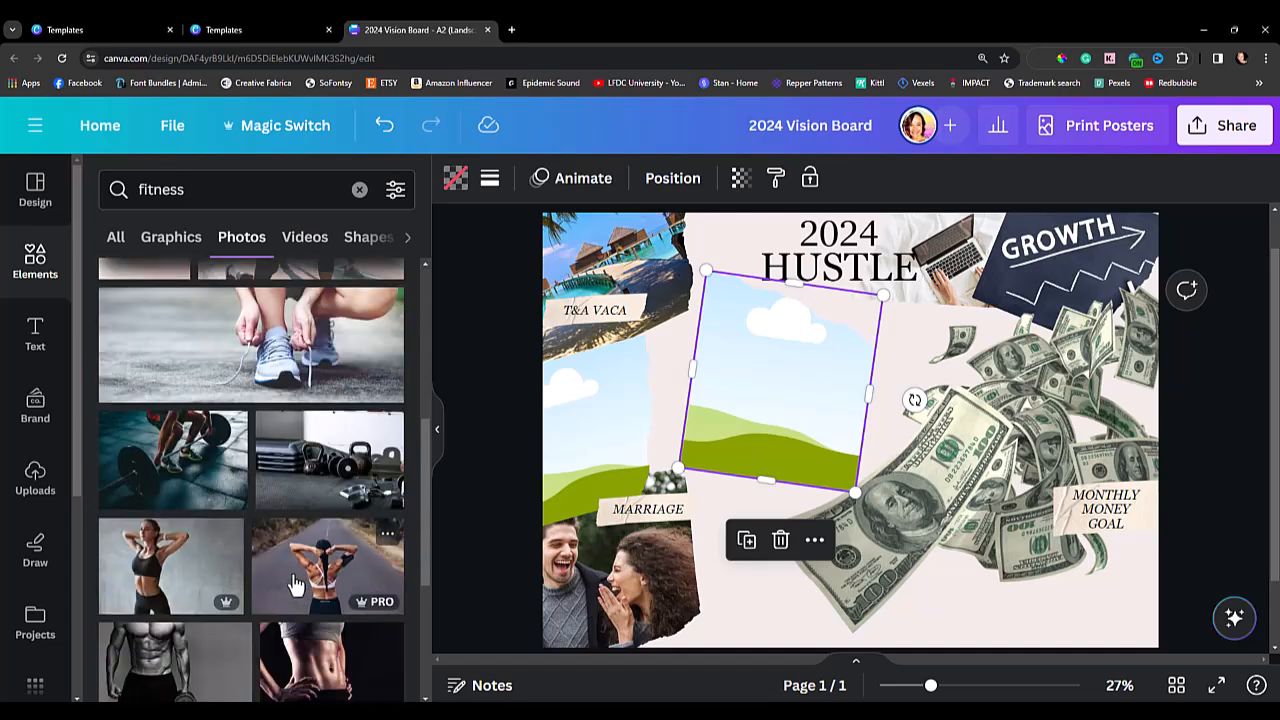
{"action": "scroll", "coordinate": [288, 597], "scroll_direction": "down", "scroll_amount": 2}
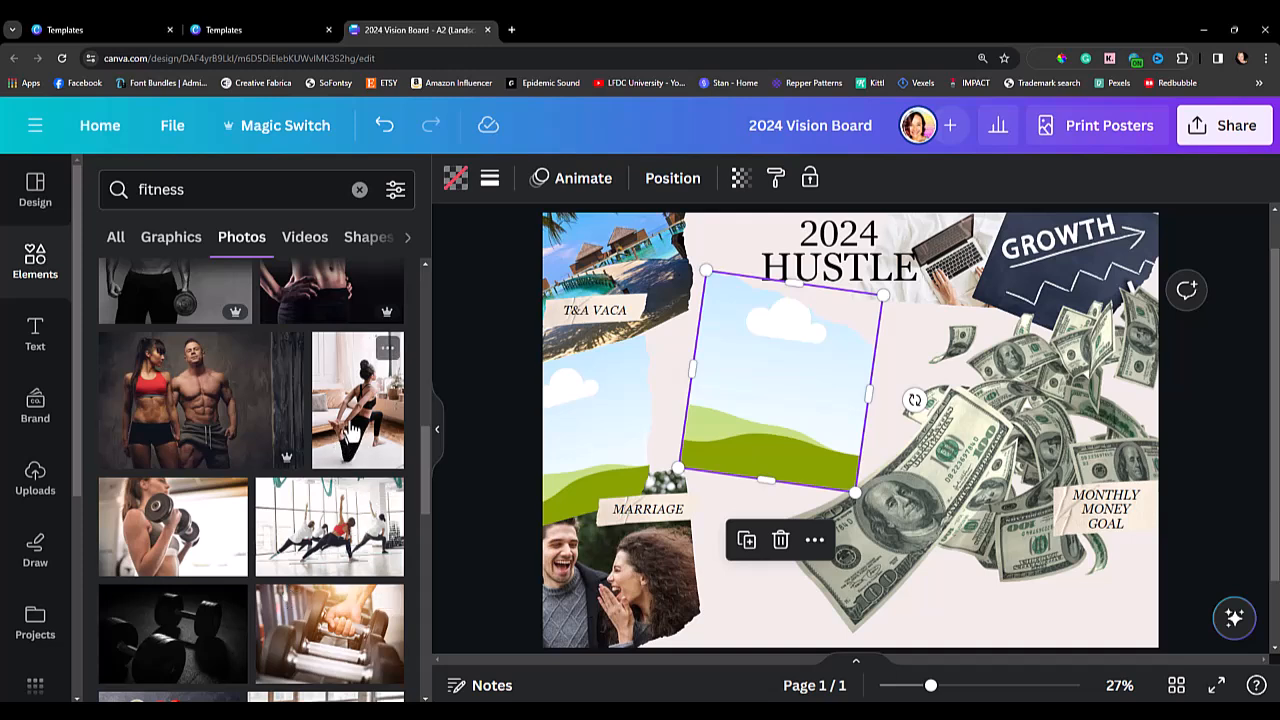
{"action": "left_click_drag", "start_coordinate": [352, 430], "coordinate": [733, 414]}
{"action": "left_click_drag", "start_coordinate": [883, 295], "coordinate": [845, 327]}
{"action": "left_click_drag", "start_coordinate": [758, 425], "coordinate": [744, 372]}
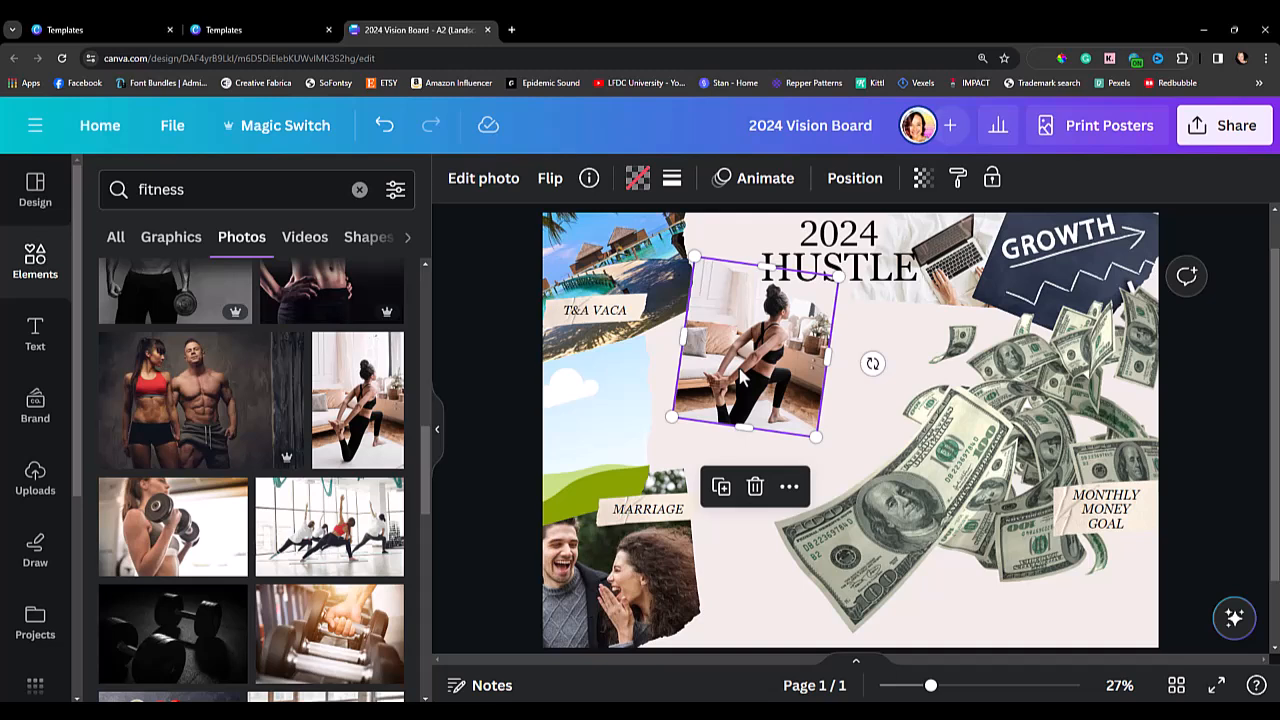
{"action": "left_click", "coordinate": [221, 189]}
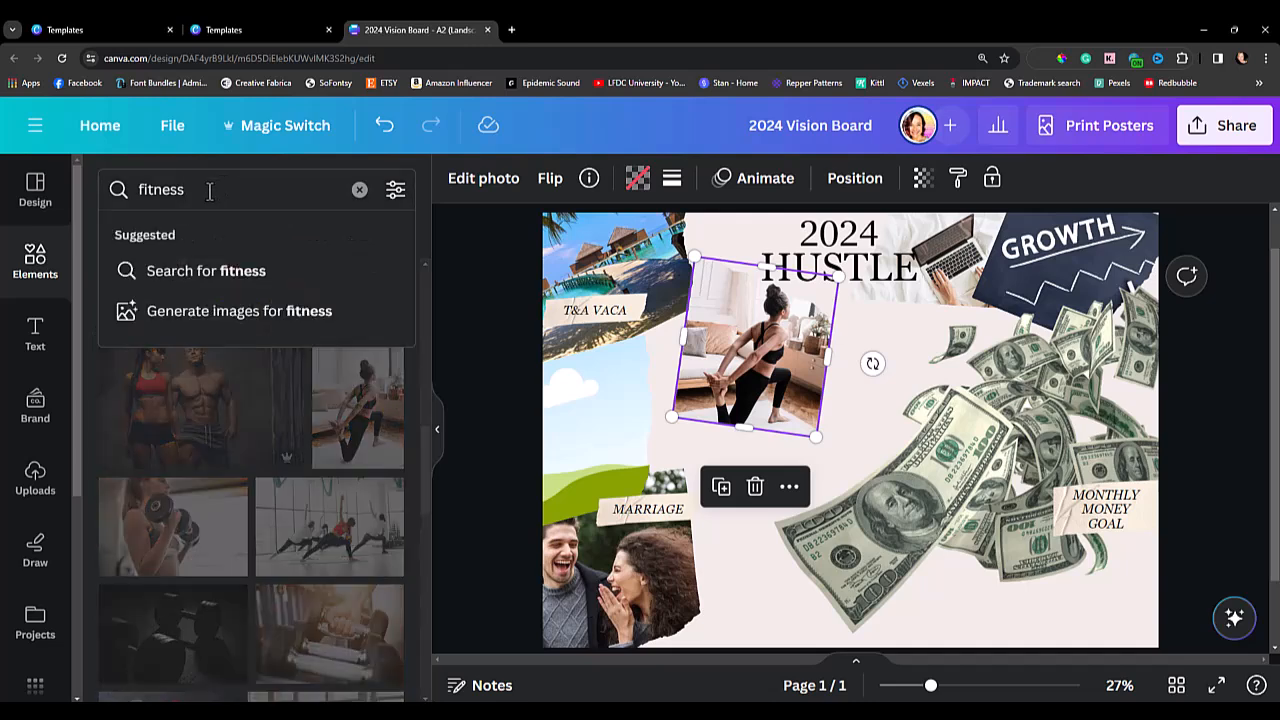
{"action": "key", "text": "Return"}
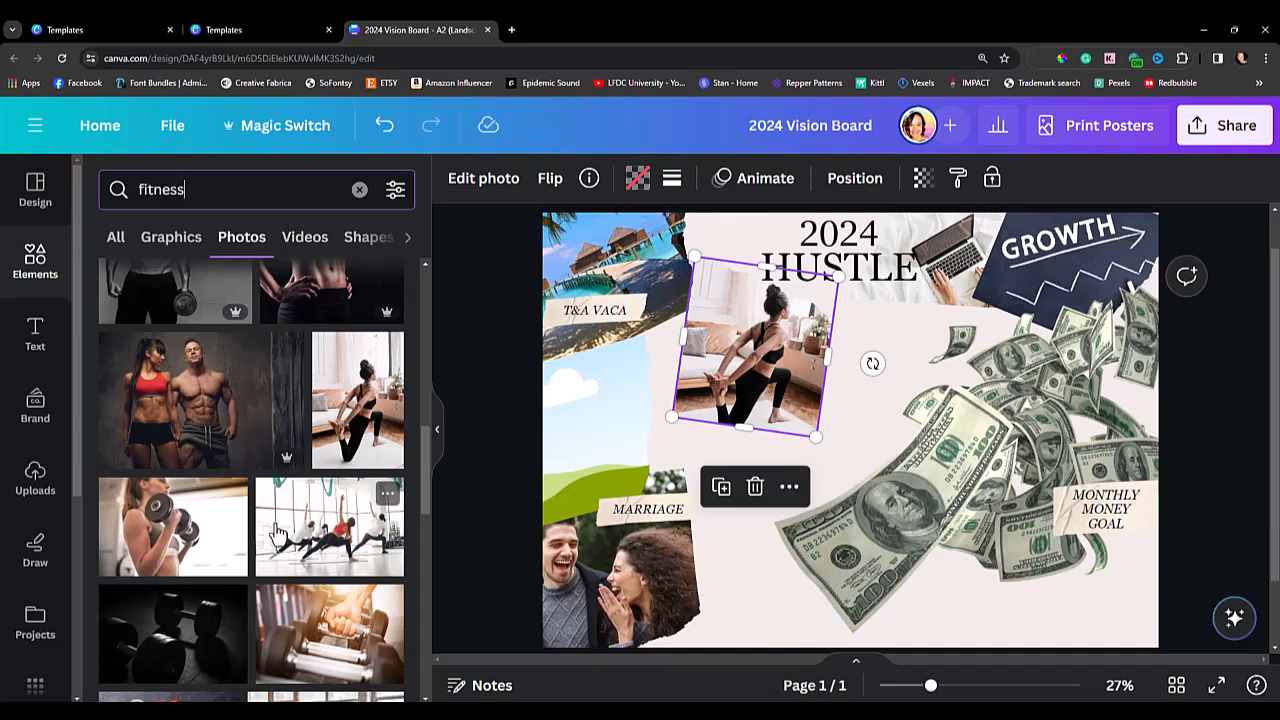
Browse the fitness photos and fill the empty torn-edge landscape frame with the photo of the woman holding a barbell.
{"action": "scroll", "coordinate": [278, 535], "scroll_direction": "down", "scroll_amount": 3}
{"action": "scroll", "coordinate": [278, 535], "scroll_direction": "down", "scroll_amount": 2}
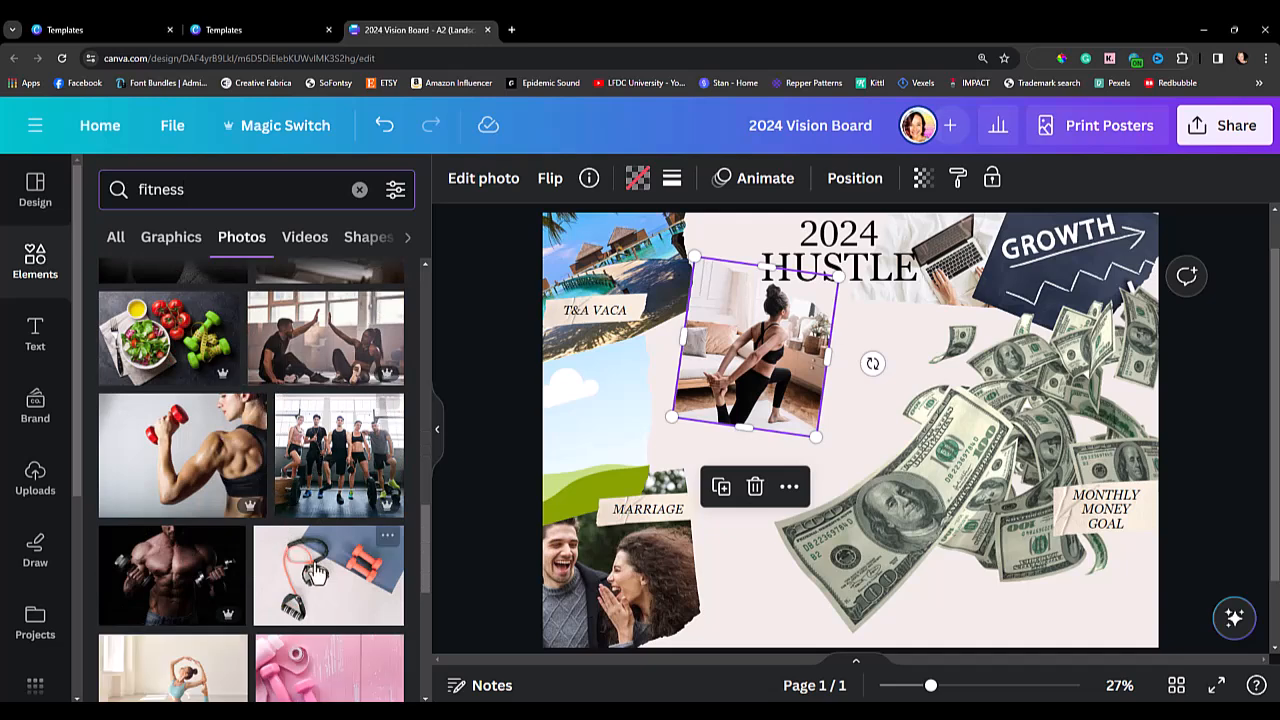
{"action": "scroll", "coordinate": [307, 563], "scroll_direction": "down", "scroll_amount": 3}
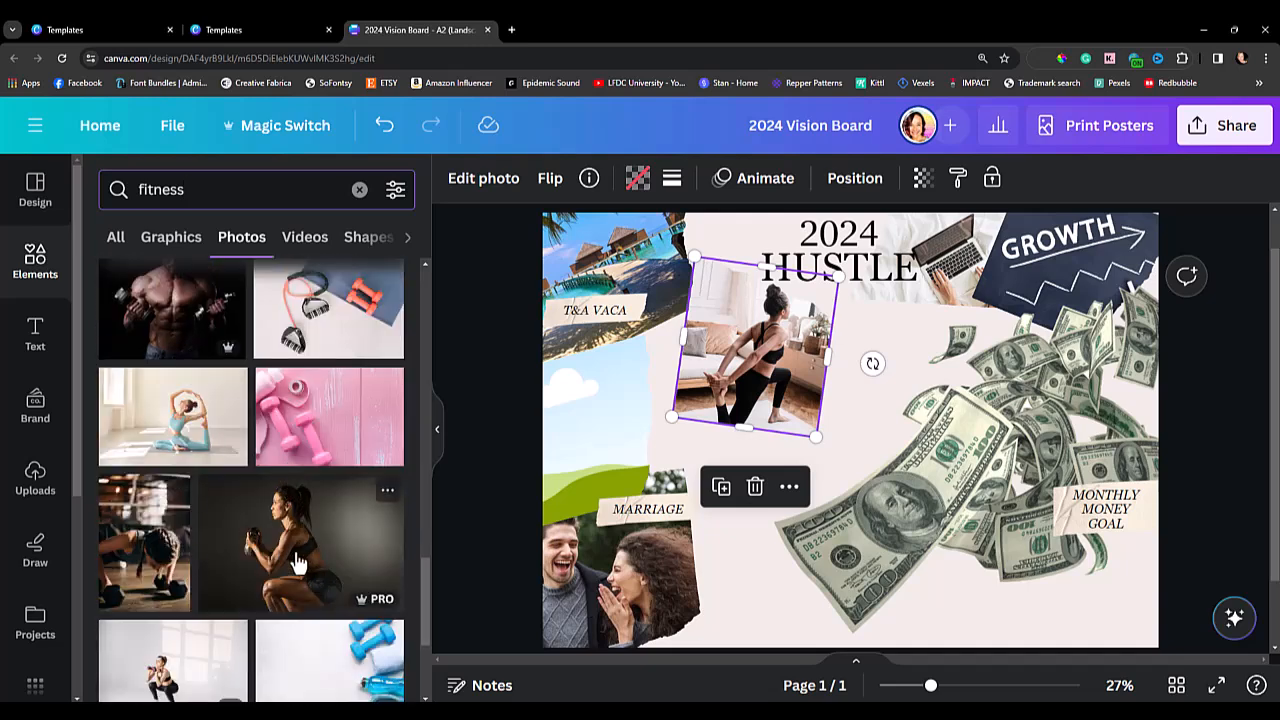
{"action": "scroll", "coordinate": [303, 563], "scroll_direction": "down", "scroll_amount": 5}
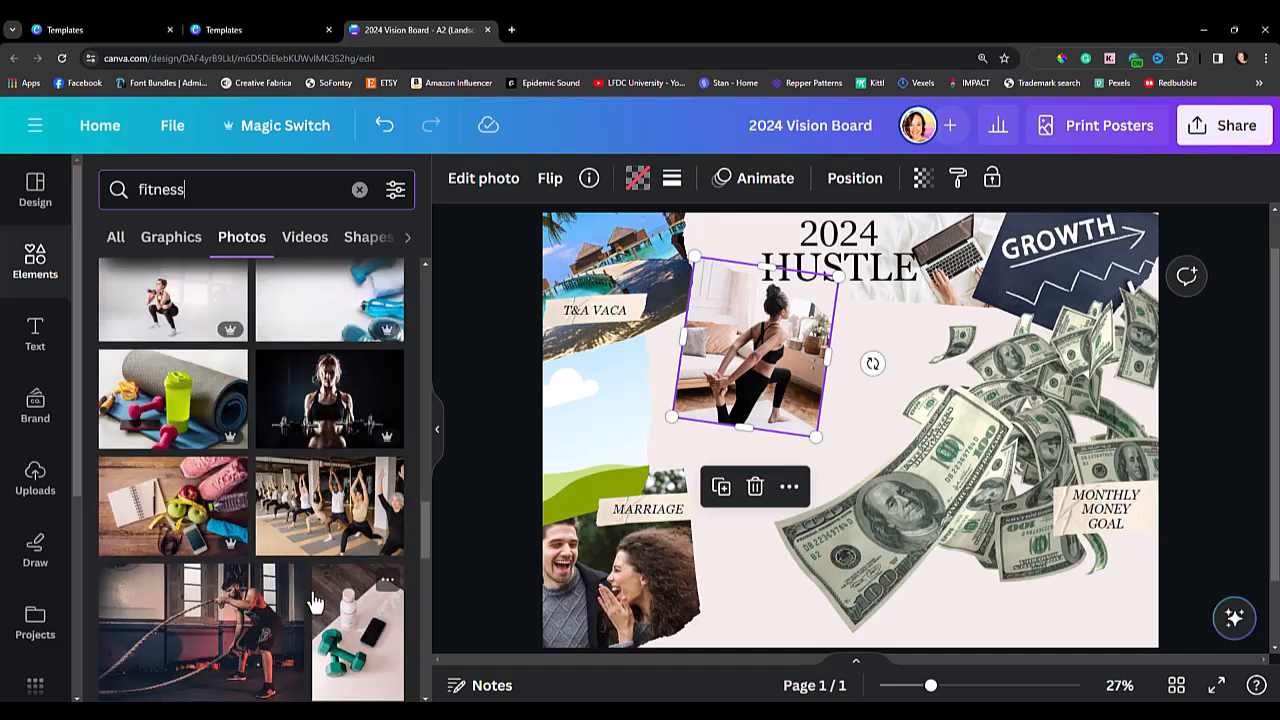
{"action": "left_click_drag", "start_coordinate": [318, 400], "coordinate": [560, 430]}
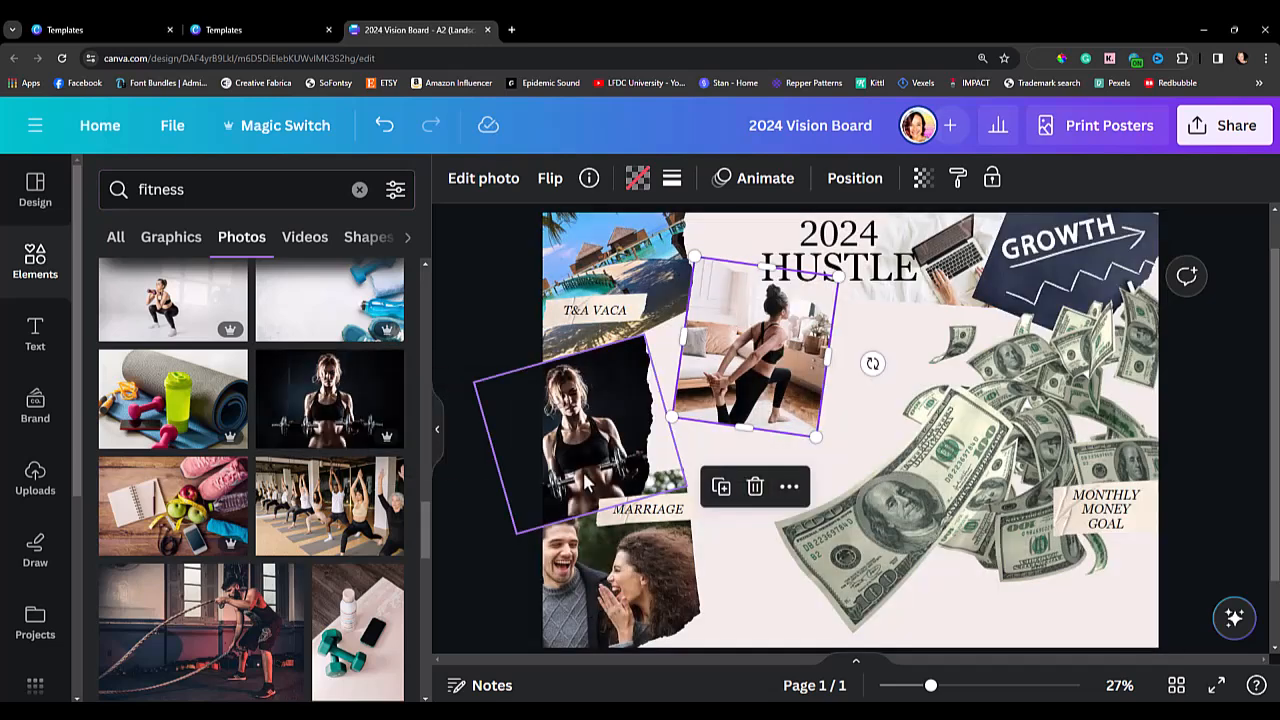
Shrink the barbell photo, rotate it upright and place it beside the stretching woman photo, below the "2024 HUSTLE" heading.
{"action": "left_click_drag", "start_coordinate": [588, 484], "coordinate": [770, 465]}
{"action": "left_click_drag", "start_coordinate": [843, 343], "coordinate": [881, 322]}
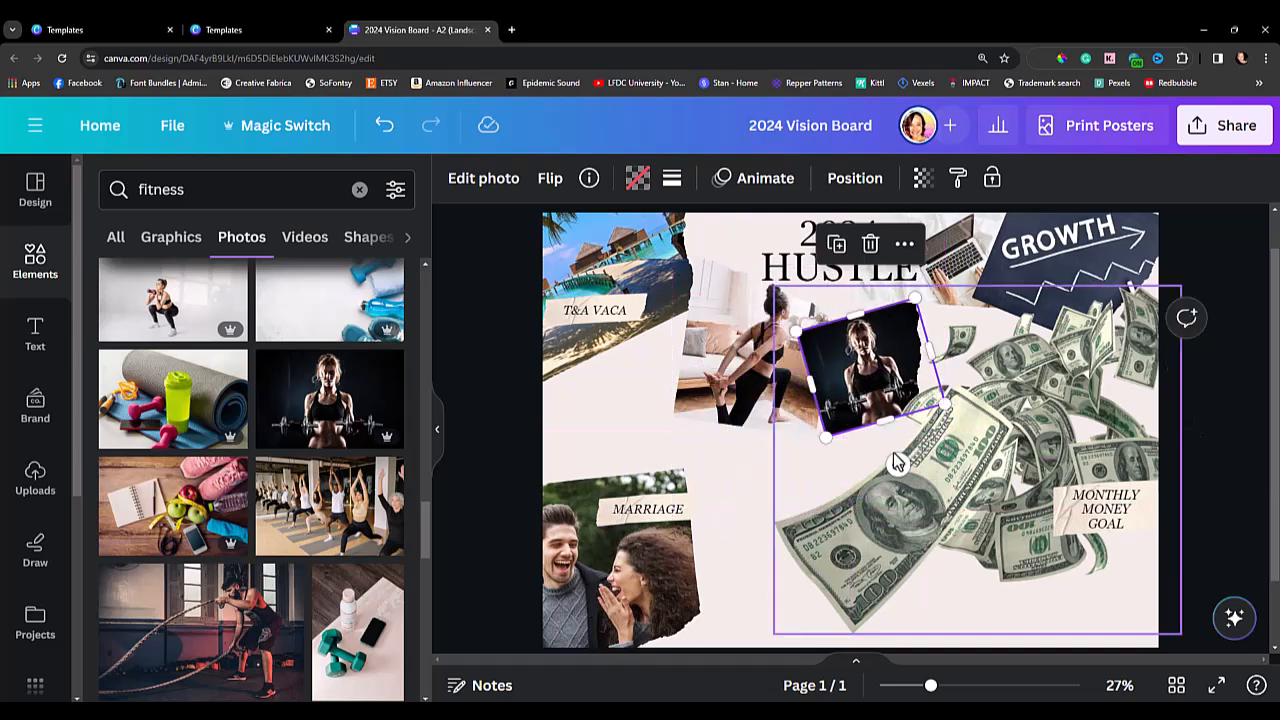
{"action": "left_click_drag", "start_coordinate": [897, 463], "coordinate": [866, 467]}
{"action": "left_click_drag", "start_coordinate": [932, 422], "coordinate": [953, 440]}
{"action": "left_click_drag", "start_coordinate": [897, 382], "coordinate": [890, 365]}
{"action": "left_click", "coordinate": [519, 428]}
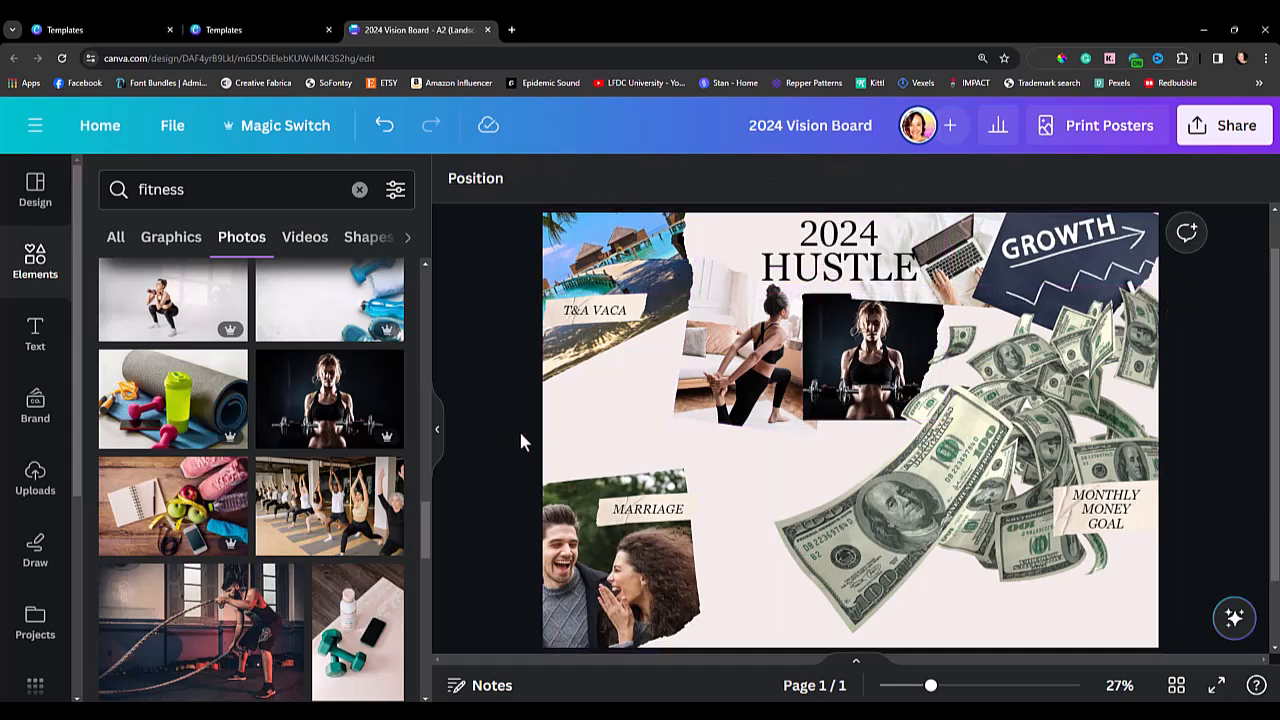
Nudge the beach photo slightly toward the stretching woman photo, moving it a little right and down.
{"action": "left_click", "coordinate": [620, 232]}
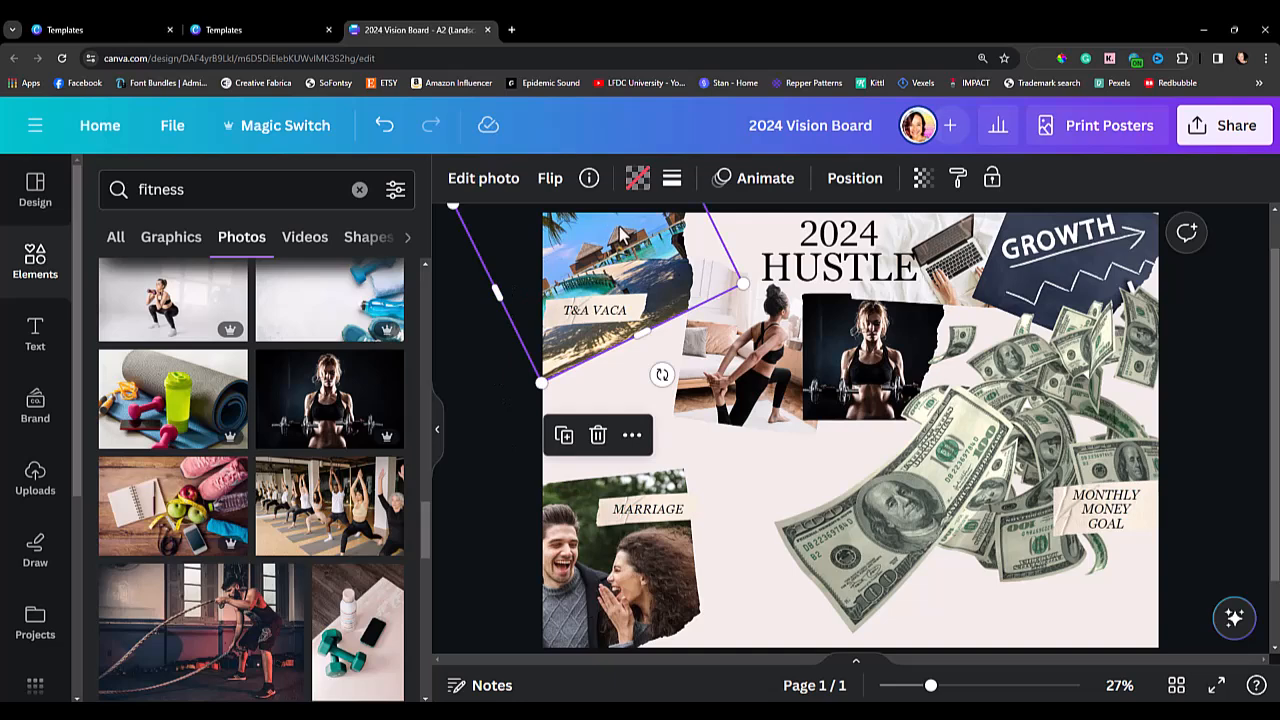
{"action": "left_click_drag", "start_coordinate": [620, 232], "coordinate": [629, 241]}
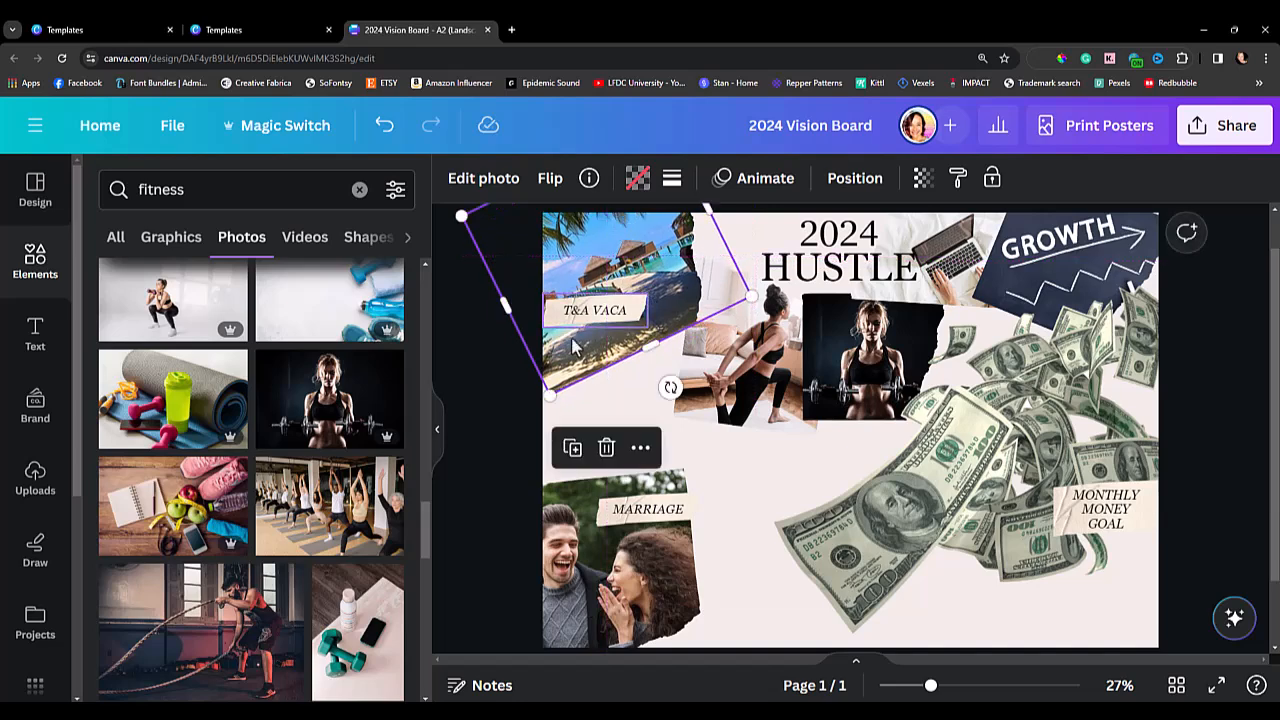
{"action": "left_click", "coordinate": [502, 470]}
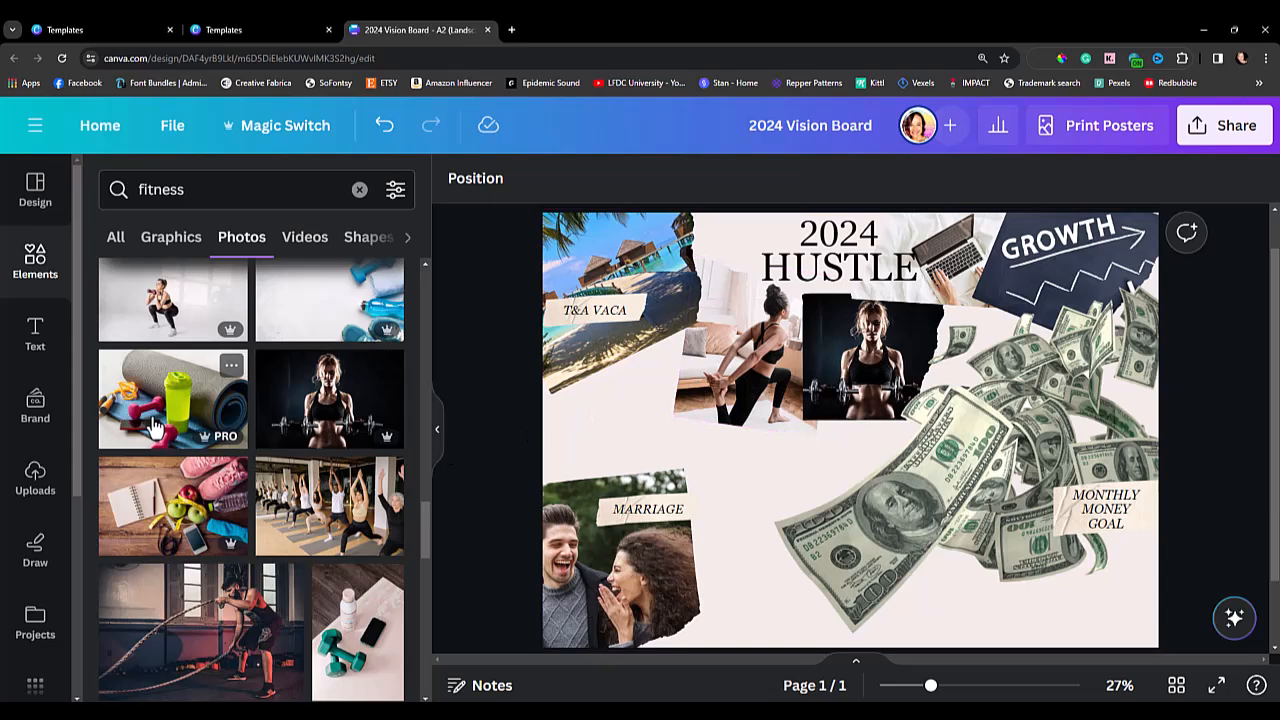
{"action": "left_click", "coordinate": [158, 528]}
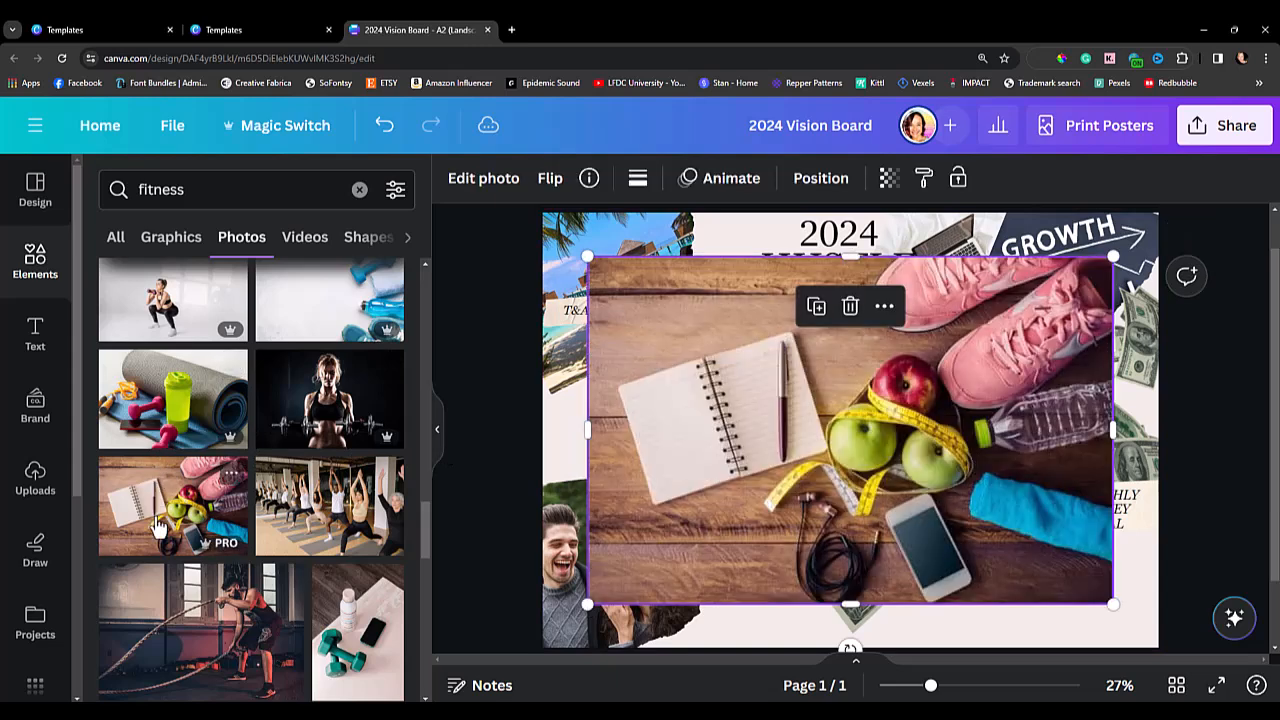
{"action": "left_click_drag", "start_coordinate": [1113, 258], "coordinate": [873, 415]}
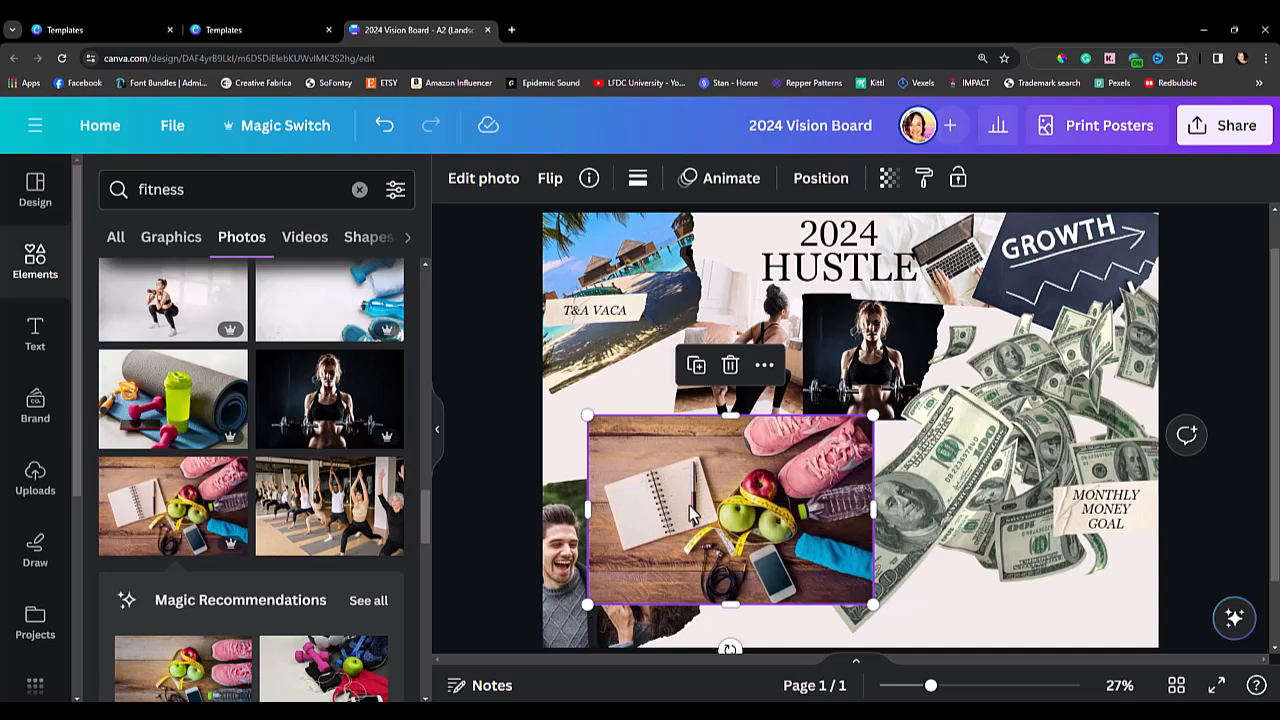
{"action": "mouse_move", "coordinate": [683, 505]}
{"action": "left_mouse_down"}
{"action": "mouse_move", "coordinate": [683, 520]}
{"action": "mouse_move", "coordinate": [668, 512]}
{"action": "mouse_move", "coordinate": [685, 510]}
{"action": "left_mouse_up"}
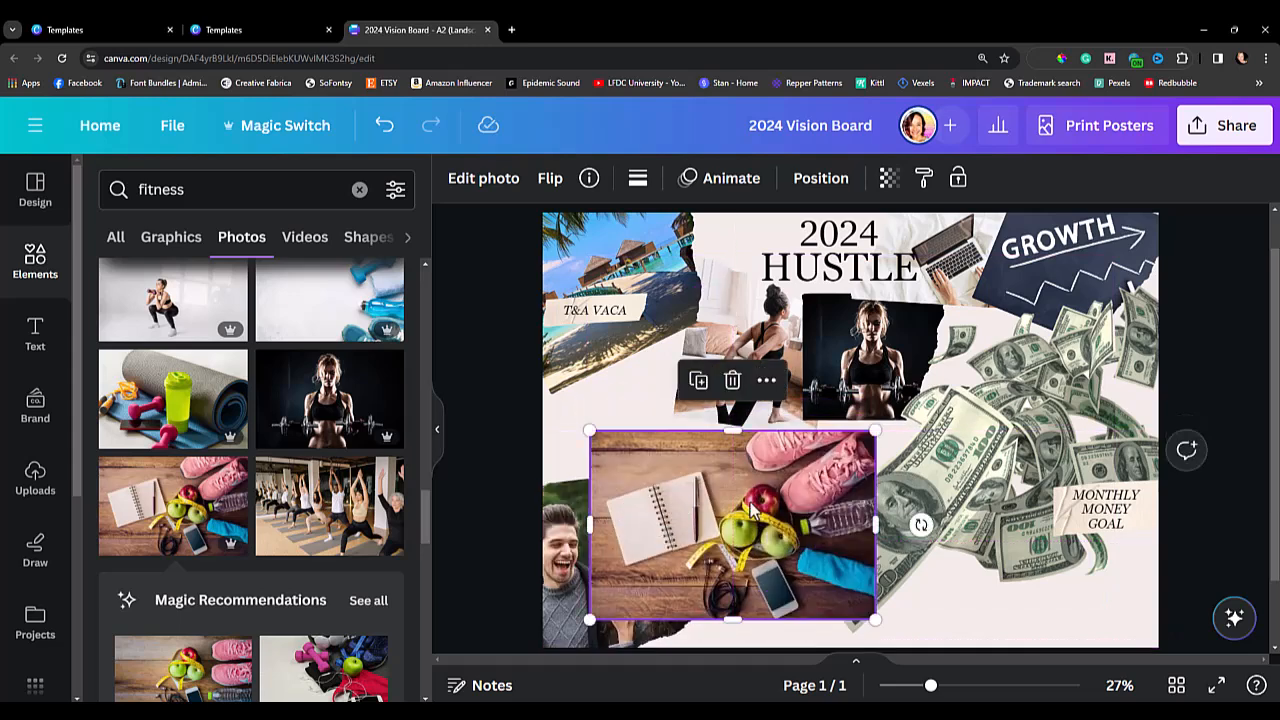
{"action": "key", "text": "Delete"}
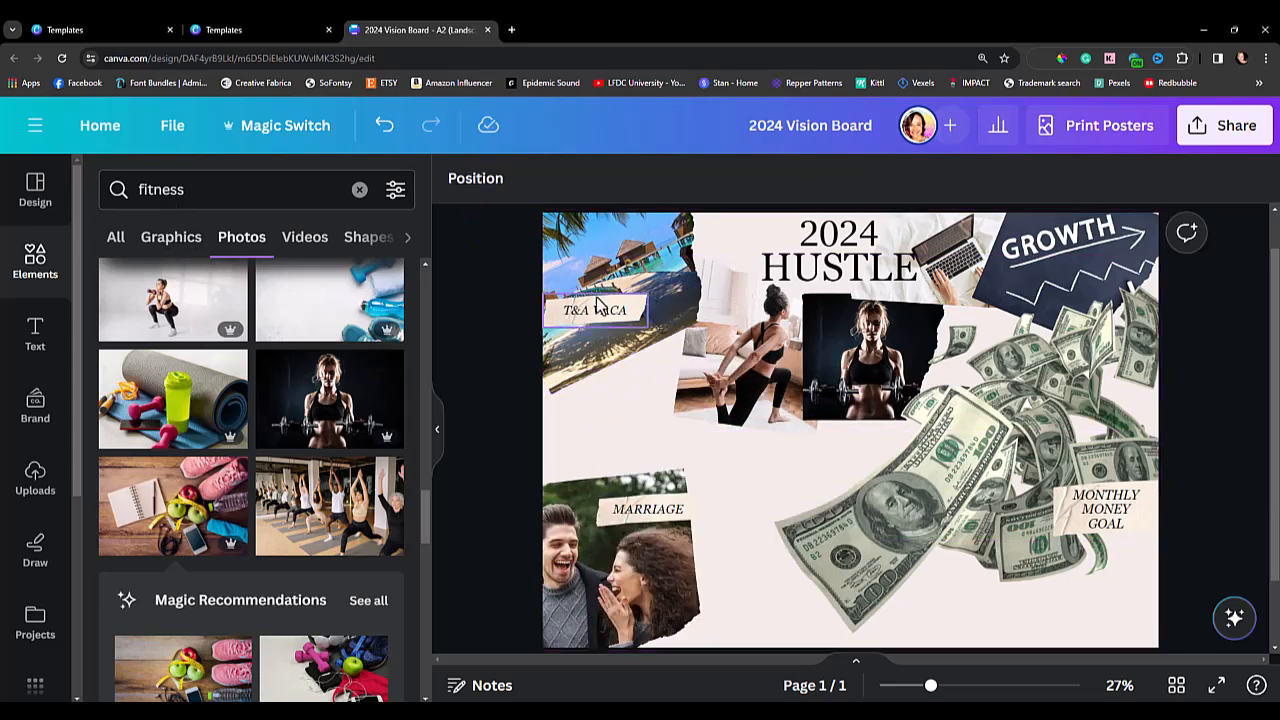
Duplicate the torn-edge beach photo, move the copy beside the couple photo and replace its image with the notebook, apples and sneakers photo.
{"action": "left_click", "coordinate": [597, 303]}
{"action": "left_click", "coordinate": [662, 244]}
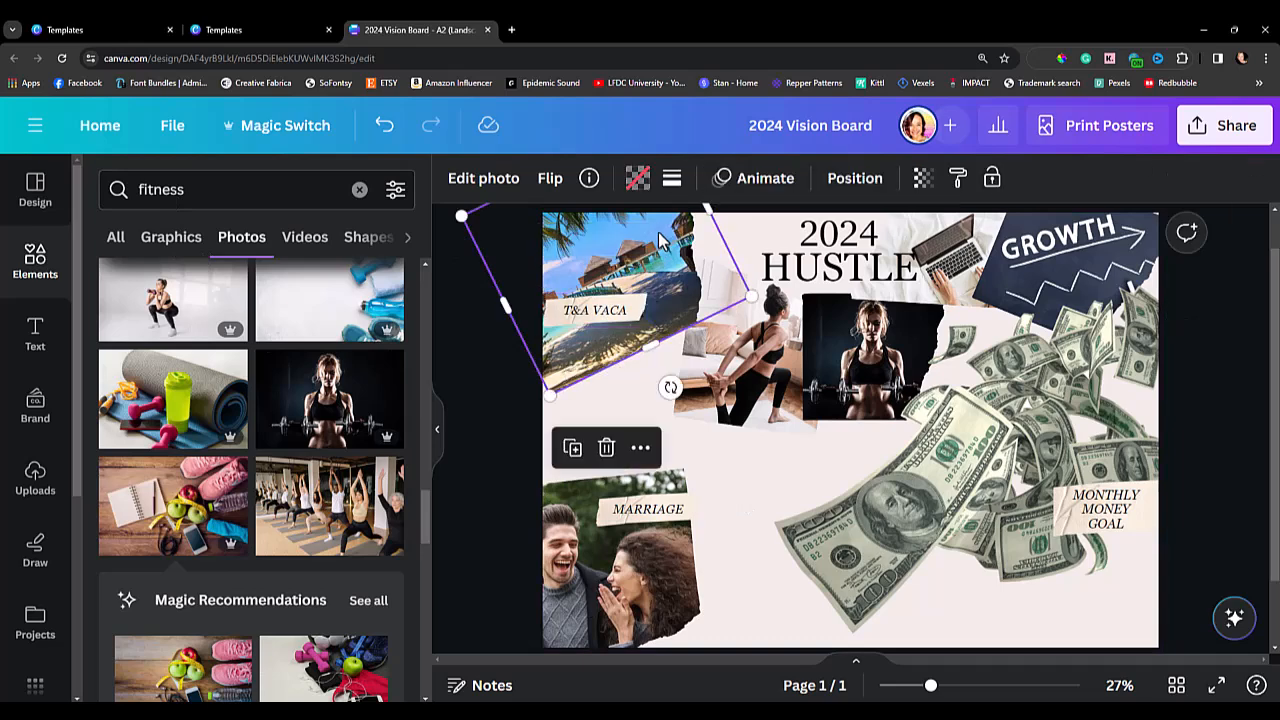
{"action": "left_click_drag", "start_coordinate": [652, 233], "coordinate": [757, 490]}
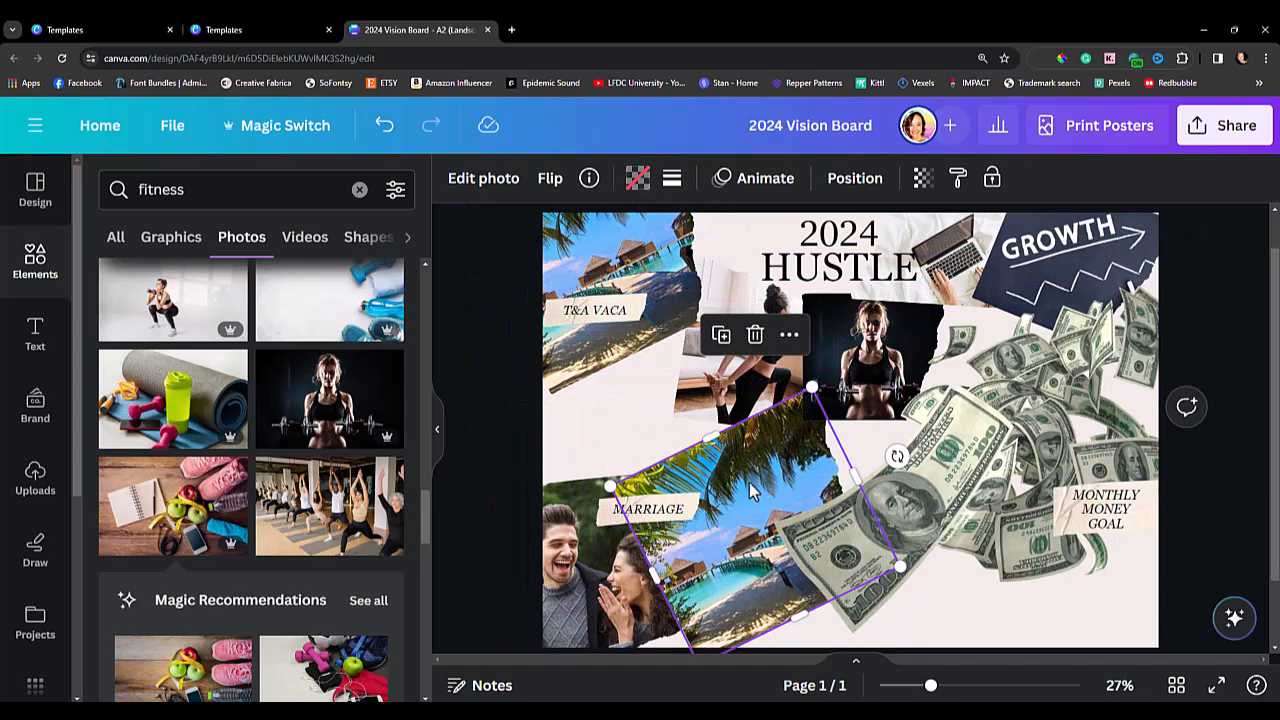
{"action": "double_click", "coordinate": [756, 489]}
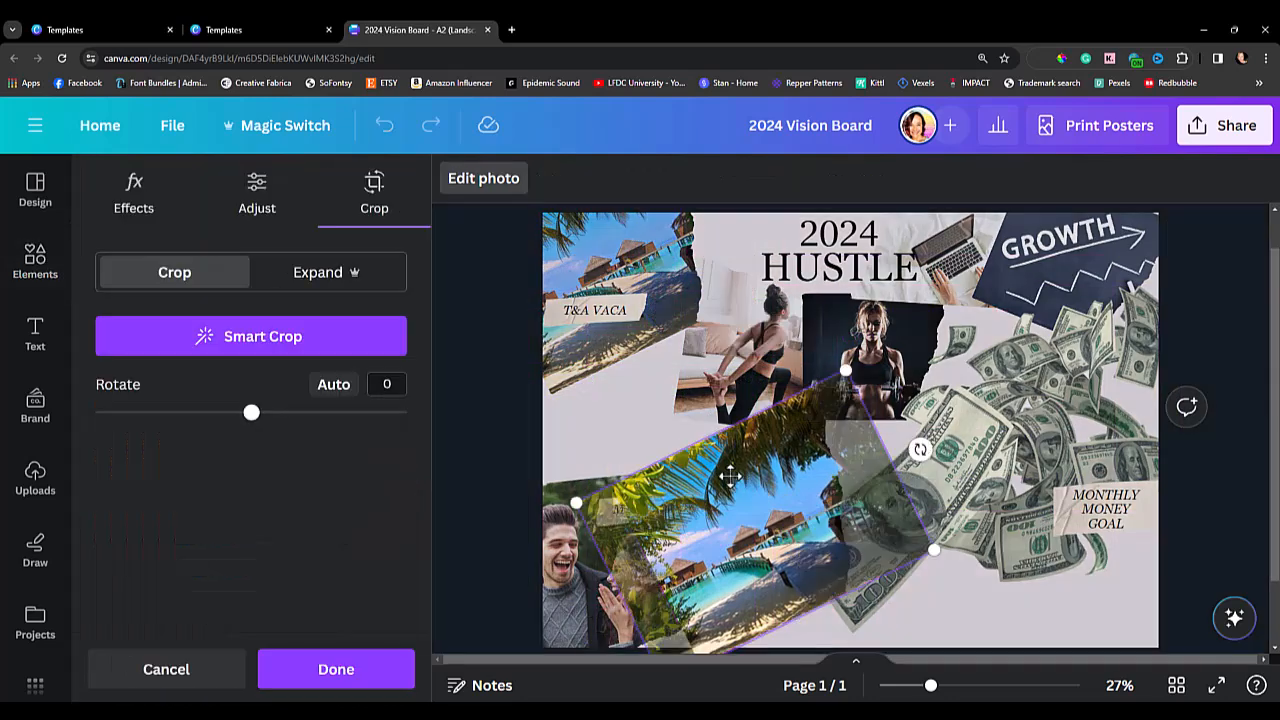
{"action": "key", "text": "Delete"}
{"action": "left_click_drag", "start_coordinate": [173, 506], "coordinate": [698, 464]}
Resize the notebook and apples photo, reduce its tilt and place it in the gap between the beach and couple photos.
{"action": "left_click_drag", "start_coordinate": [765, 322], "coordinate": [717, 455]}
{"action": "left_click_drag", "start_coordinate": [732, 613], "coordinate": [709, 620]}
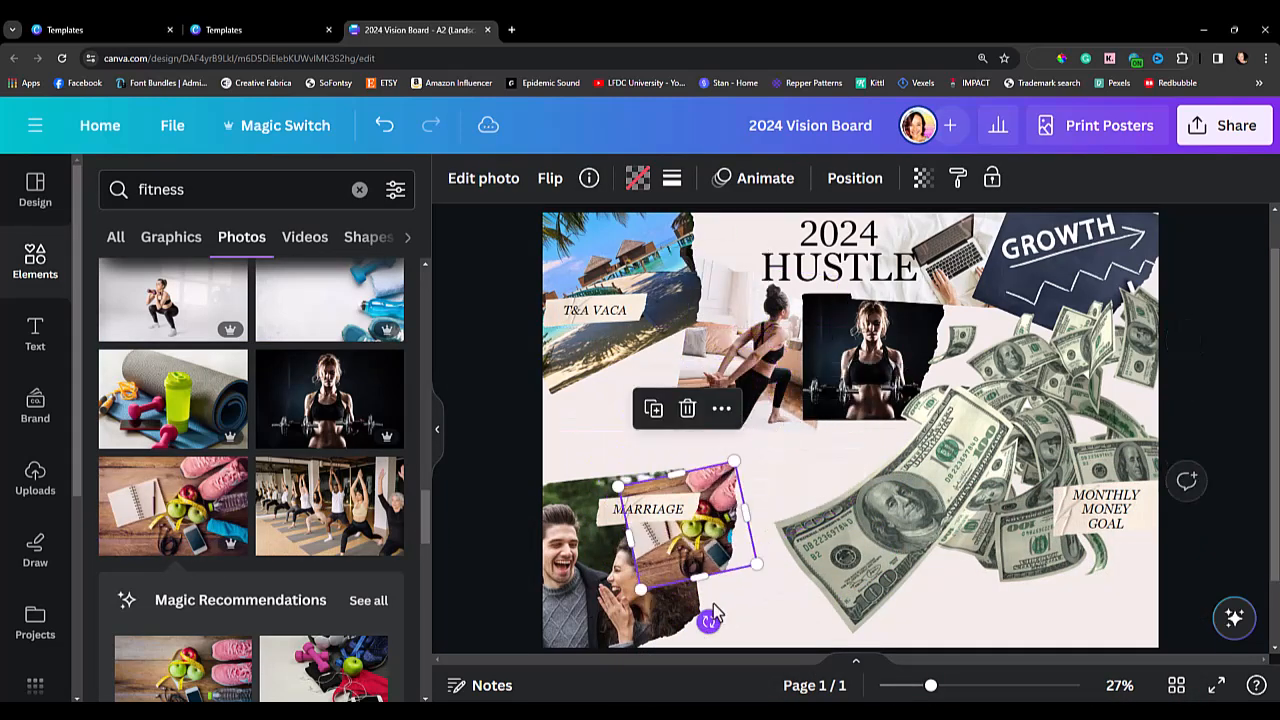
{"action": "left_click_drag", "start_coordinate": [723, 568], "coordinate": [735, 482]}
{"action": "left_click_drag", "start_coordinate": [678, 436], "coordinate": [664, 410]}
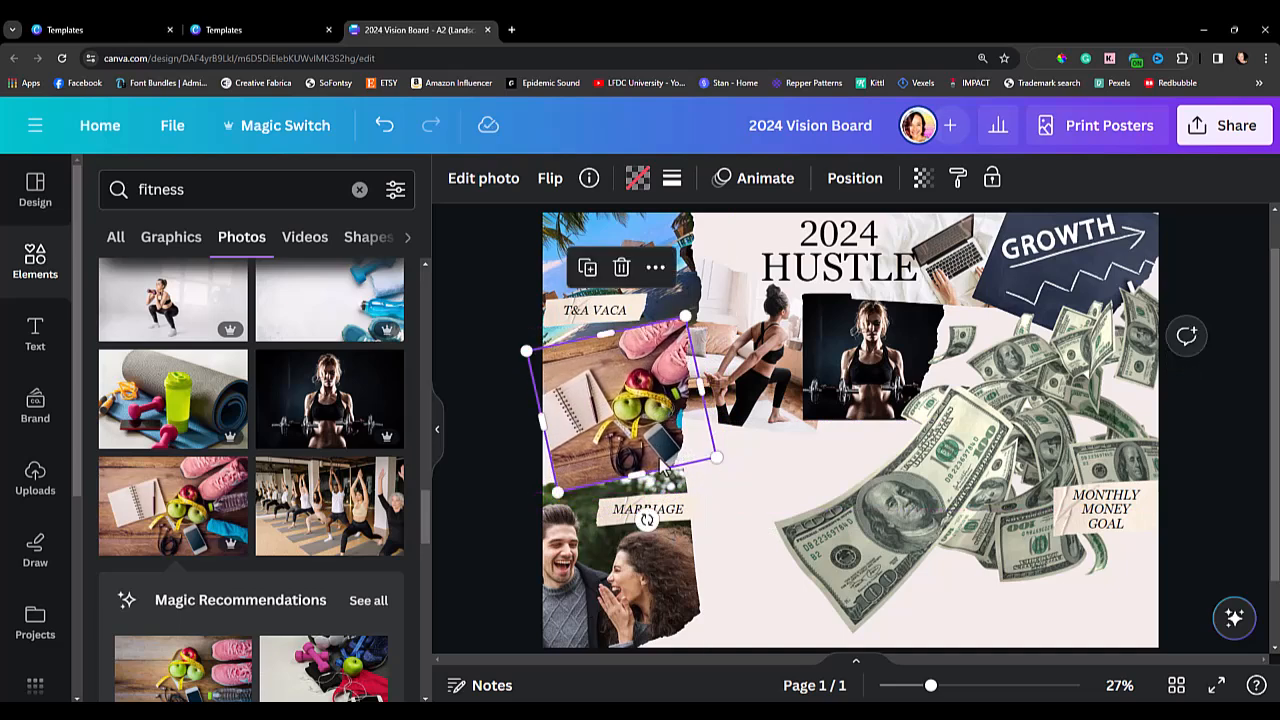
{"action": "left_click", "coordinate": [565, 577]}
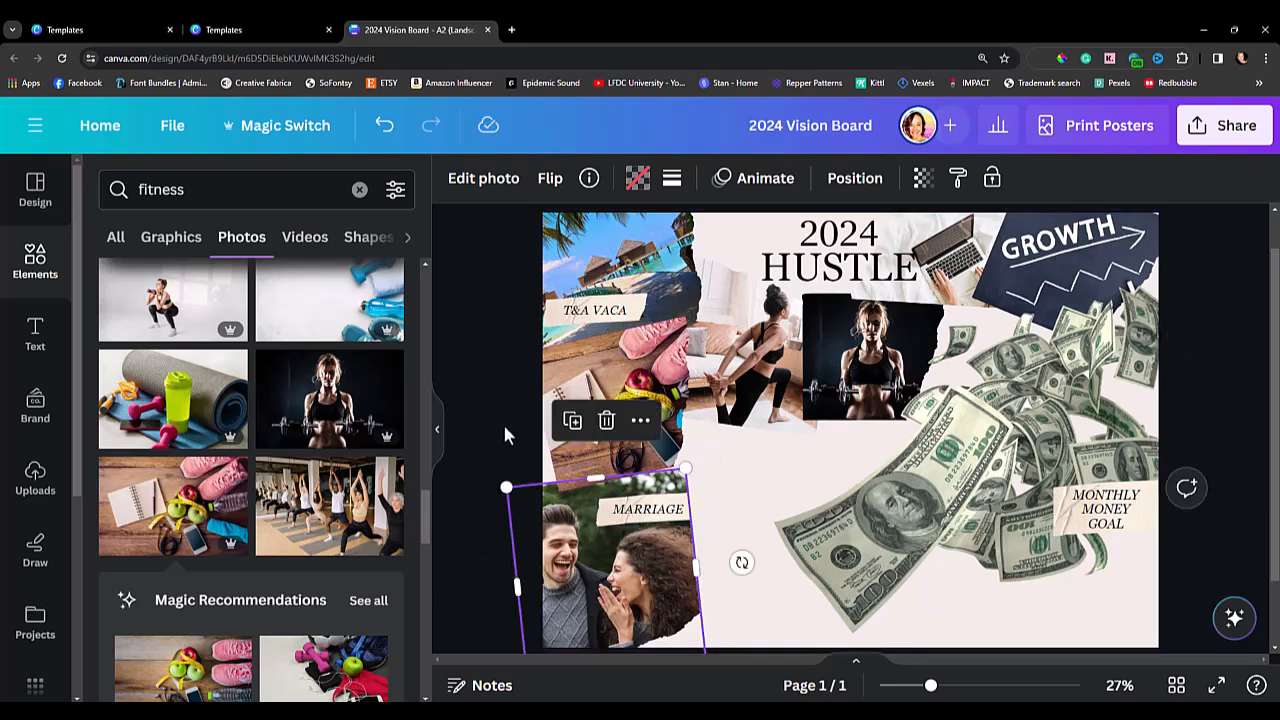
Fine-tune the tilt and position of the notebook and apples photo against the board's left edge and the neighbouring photos.
{"action": "left_click", "coordinate": [622, 400]}
{"action": "left_click_drag", "start_coordinate": [622, 400], "coordinate": [627, 384]}
{"action": "mouse_move", "coordinate": [657, 512]}
{"action": "left_mouse_down"}
{"action": "mouse_move", "coordinate": [700, 552]}
{"action": "mouse_move", "coordinate": [655, 510]}
{"action": "left_mouse_up"}
{"action": "left_click_drag", "start_coordinate": [643, 420], "coordinate": [630, 415]}
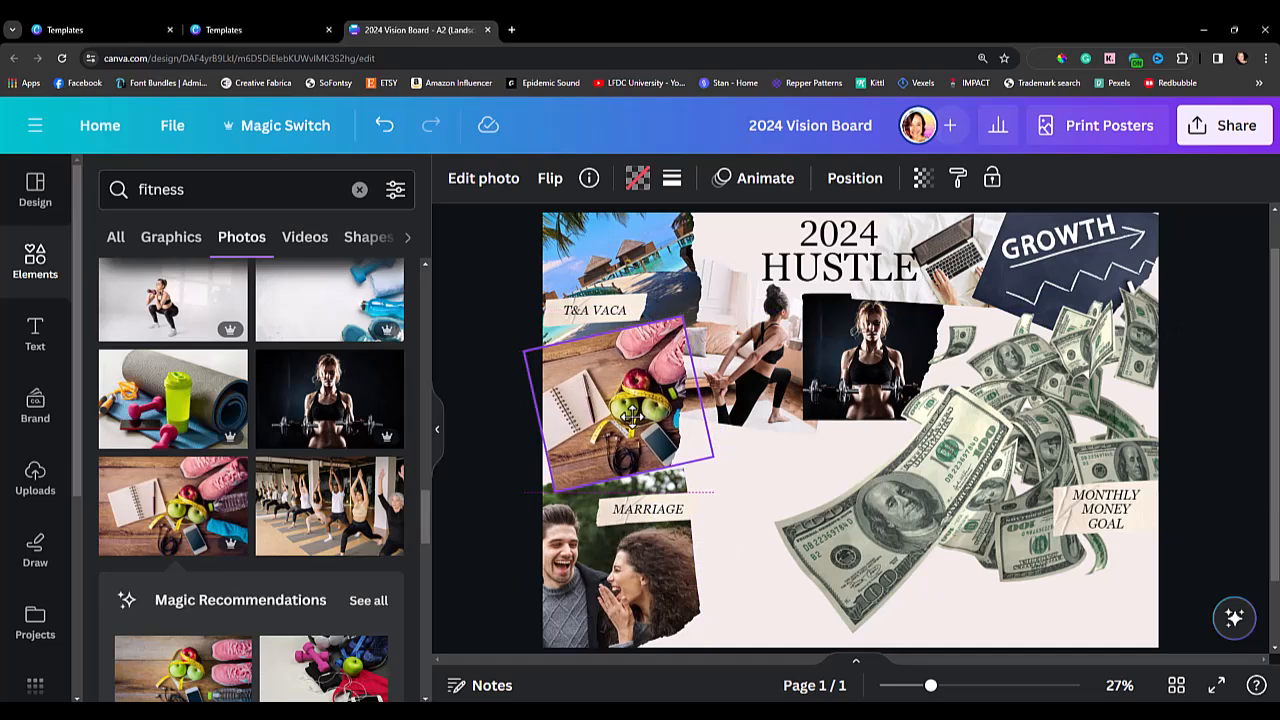
{"action": "left_click_drag", "start_coordinate": [630, 415], "coordinate": [630, 416]}
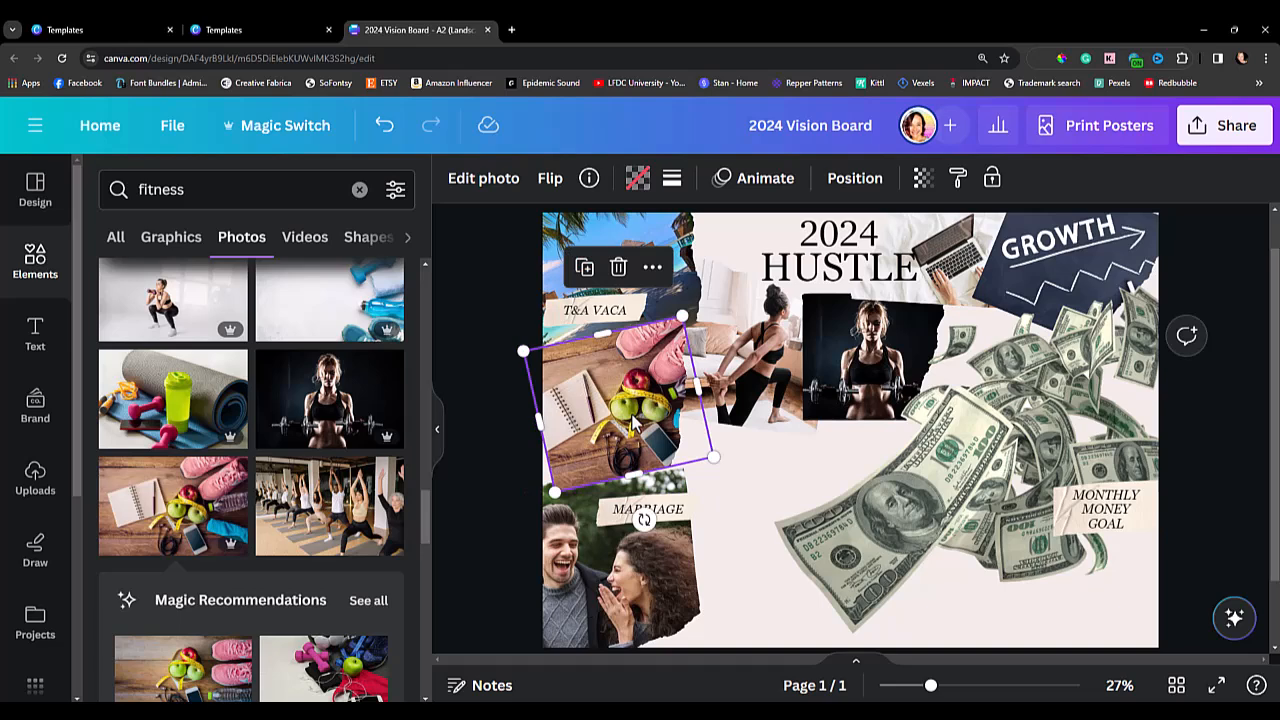
Bring the stretching woman photo forward two layers and nudge it slightly downward beside the notebook and apples photo.
{"action": "left_click", "coordinate": [728, 380]}
{"action": "right_click", "coordinate": [728, 380]}
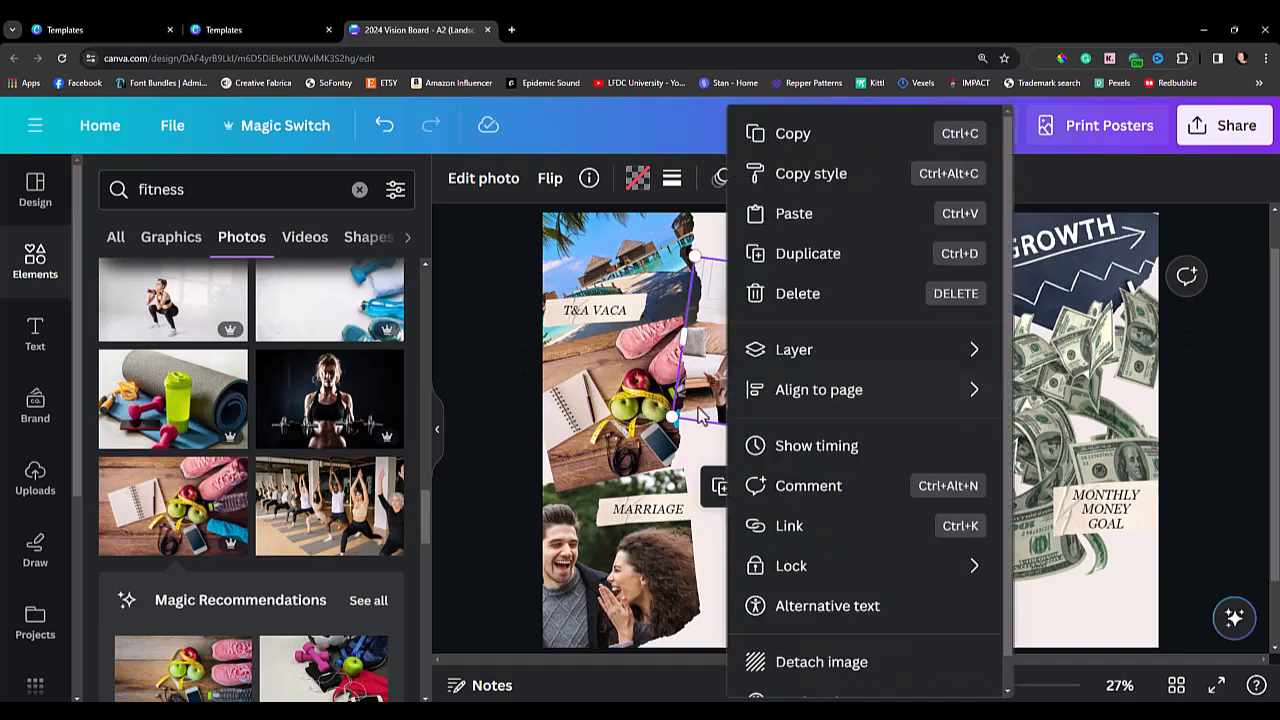
{"action": "mouse_move", "coordinate": [829, 370]}
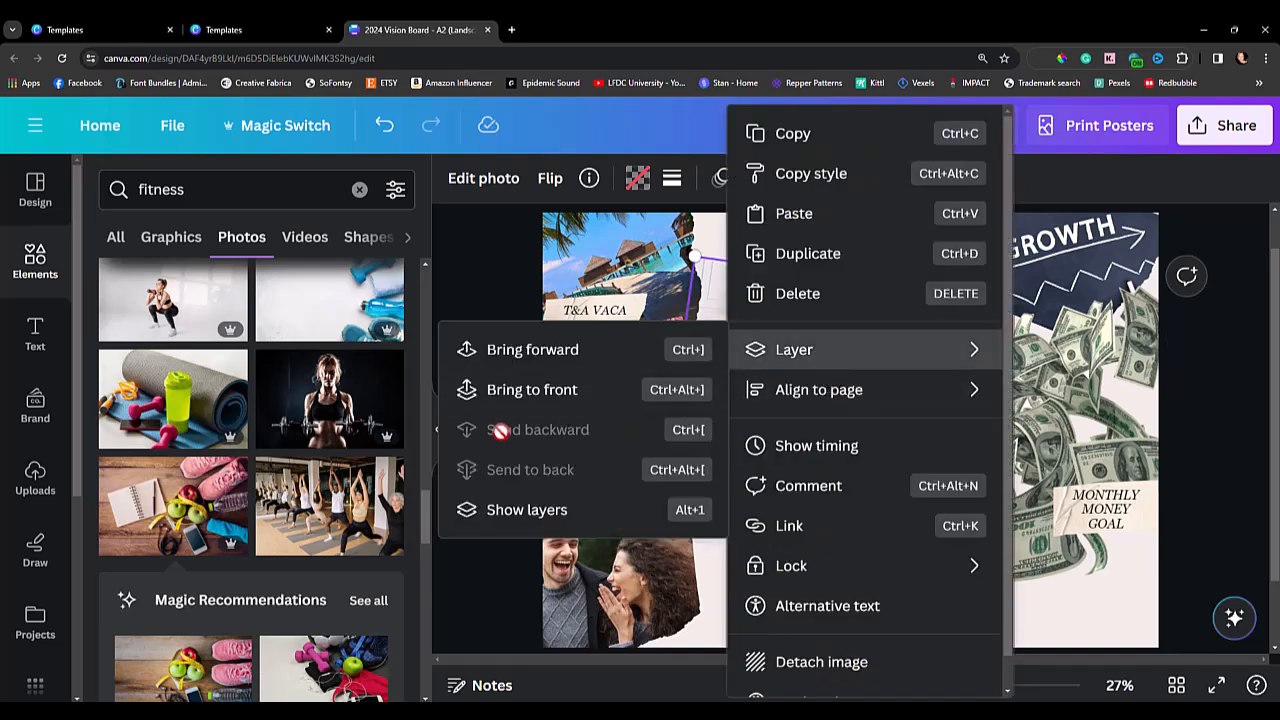
{"action": "left_click", "coordinate": [529, 348]}
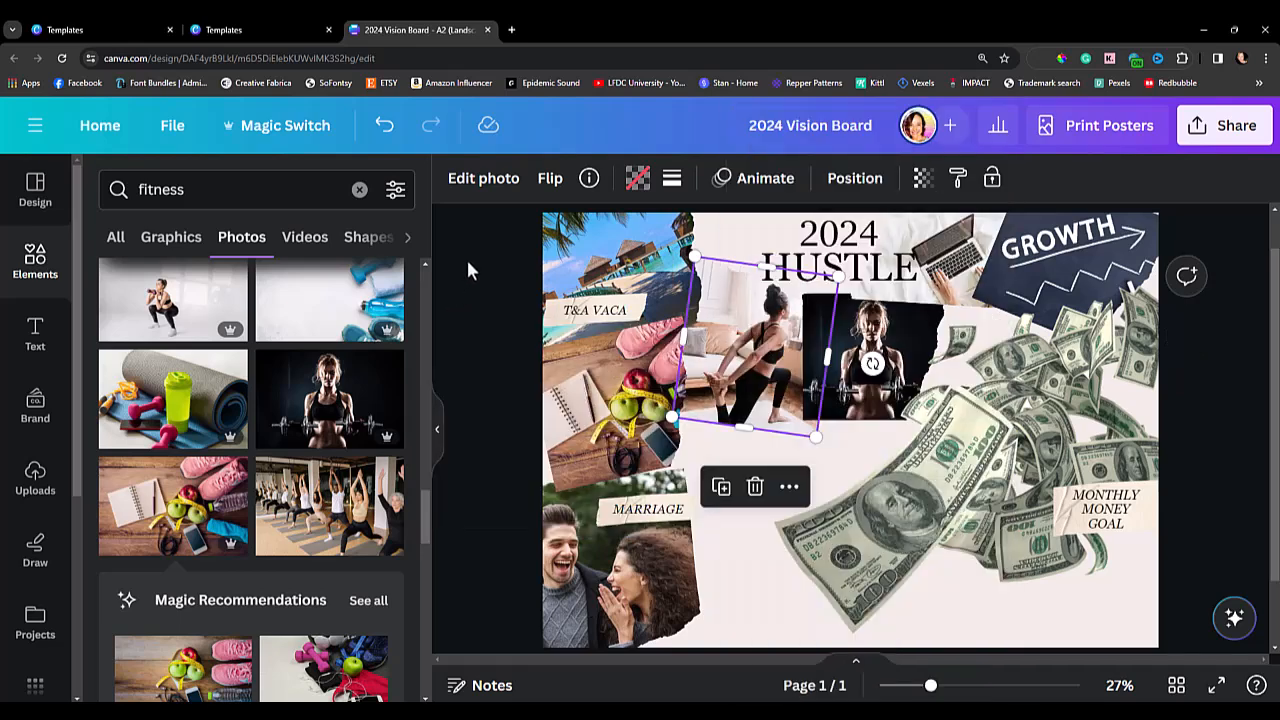
{"action": "right_click", "coordinate": [750, 372]}
{"action": "mouse_move", "coordinate": [749, 362]}
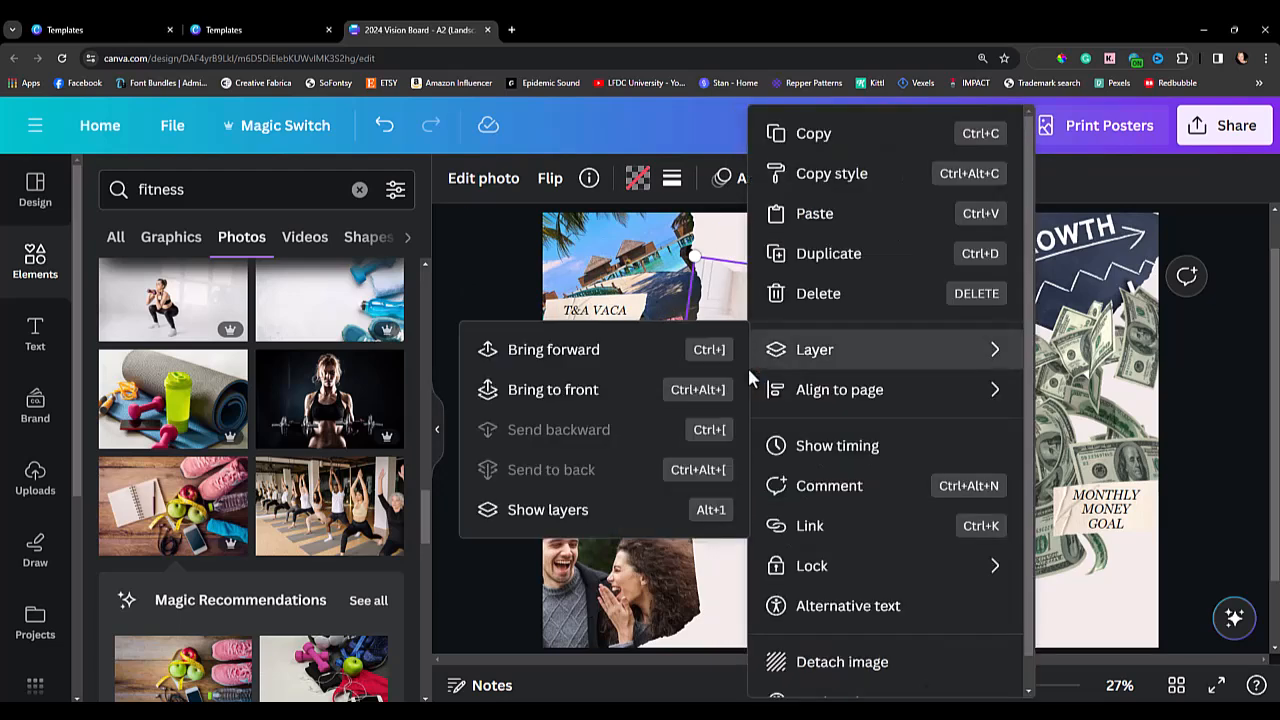
{"action": "left_click", "coordinate": [588, 358]}
{"action": "left_click", "coordinate": [471, 343]}
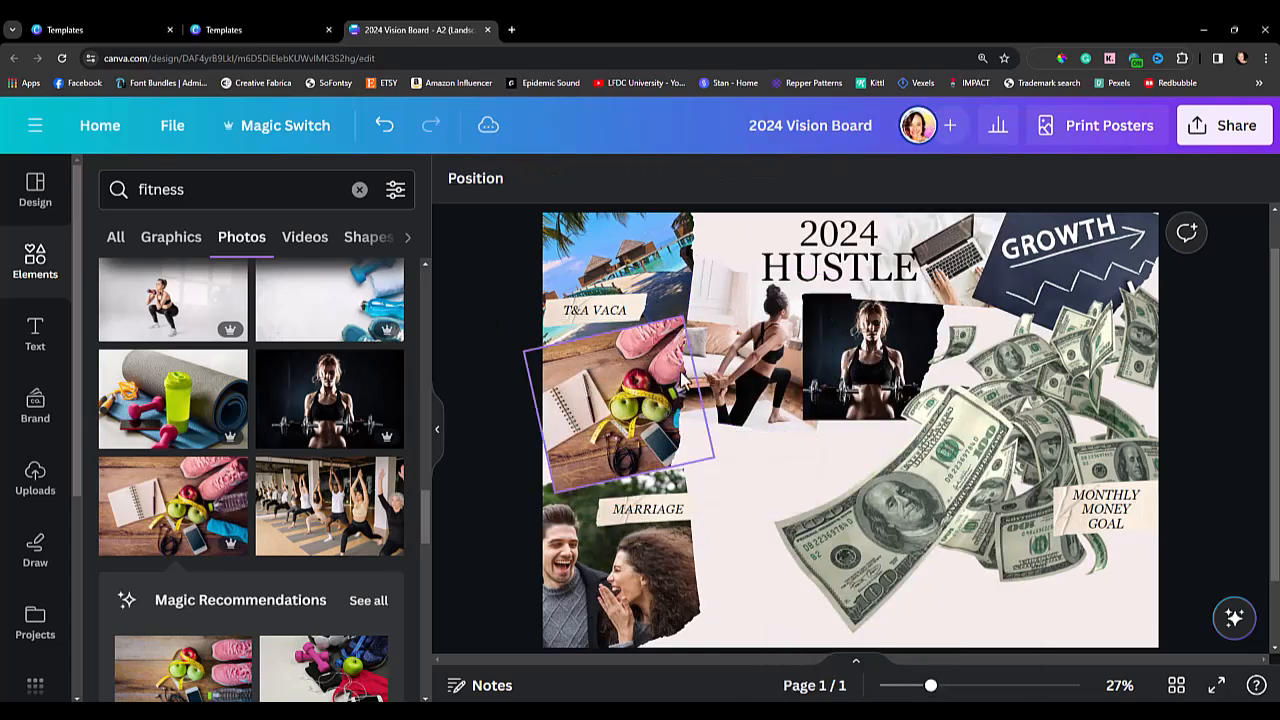
{"action": "left_click_drag", "start_coordinate": [733, 362], "coordinate": [737, 366]}
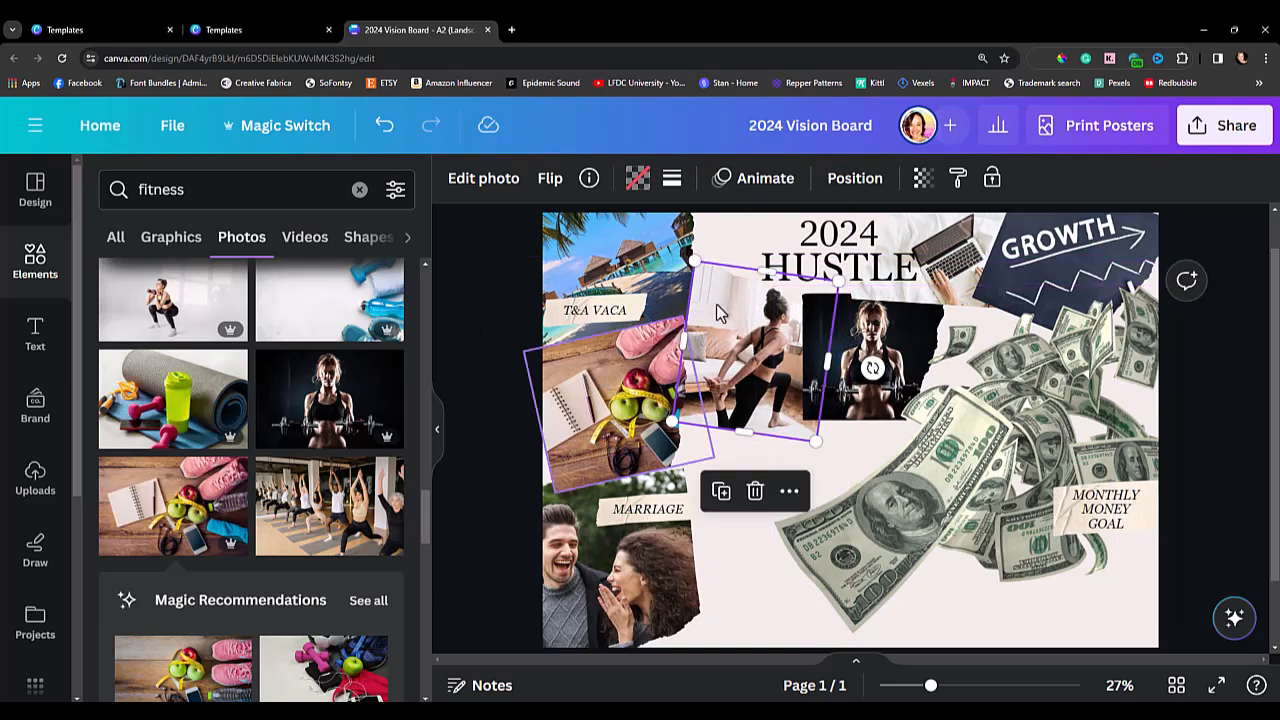
{"action": "left_click", "coordinate": [508, 420]}
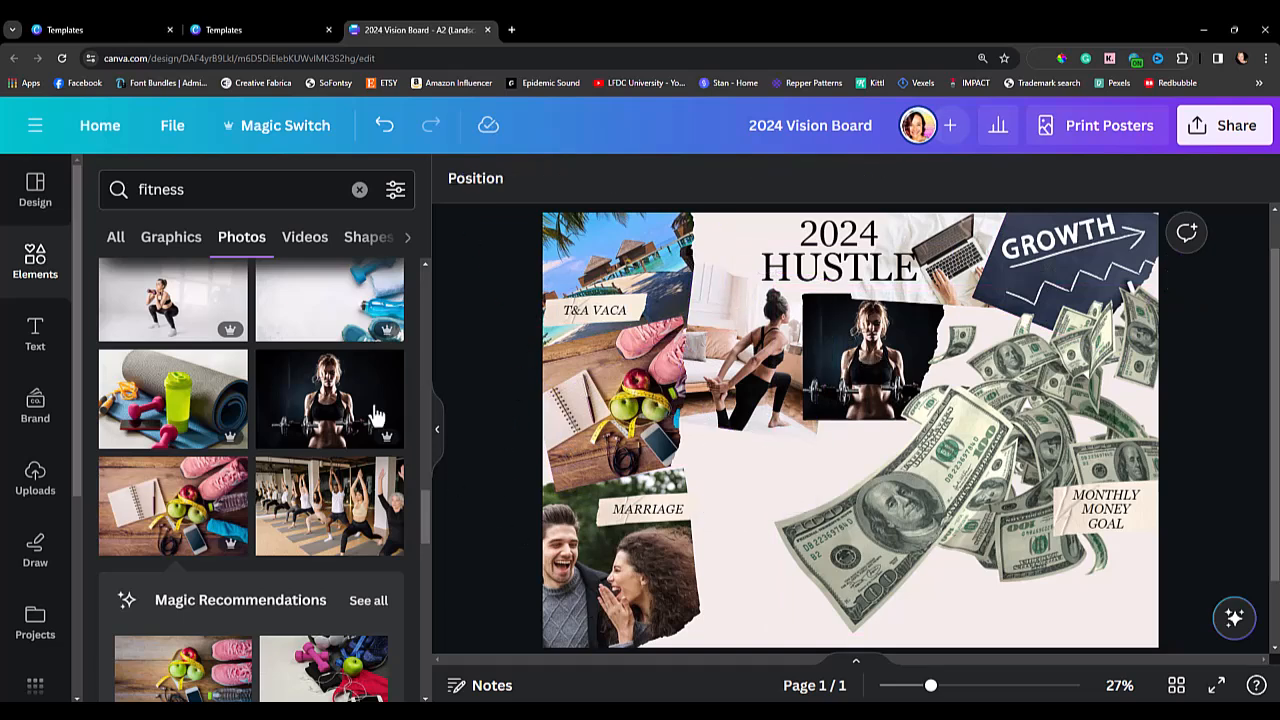
Search the elements for "independent children" and limit the results to photos.
{"action": "left_click", "coordinate": [359, 189]}
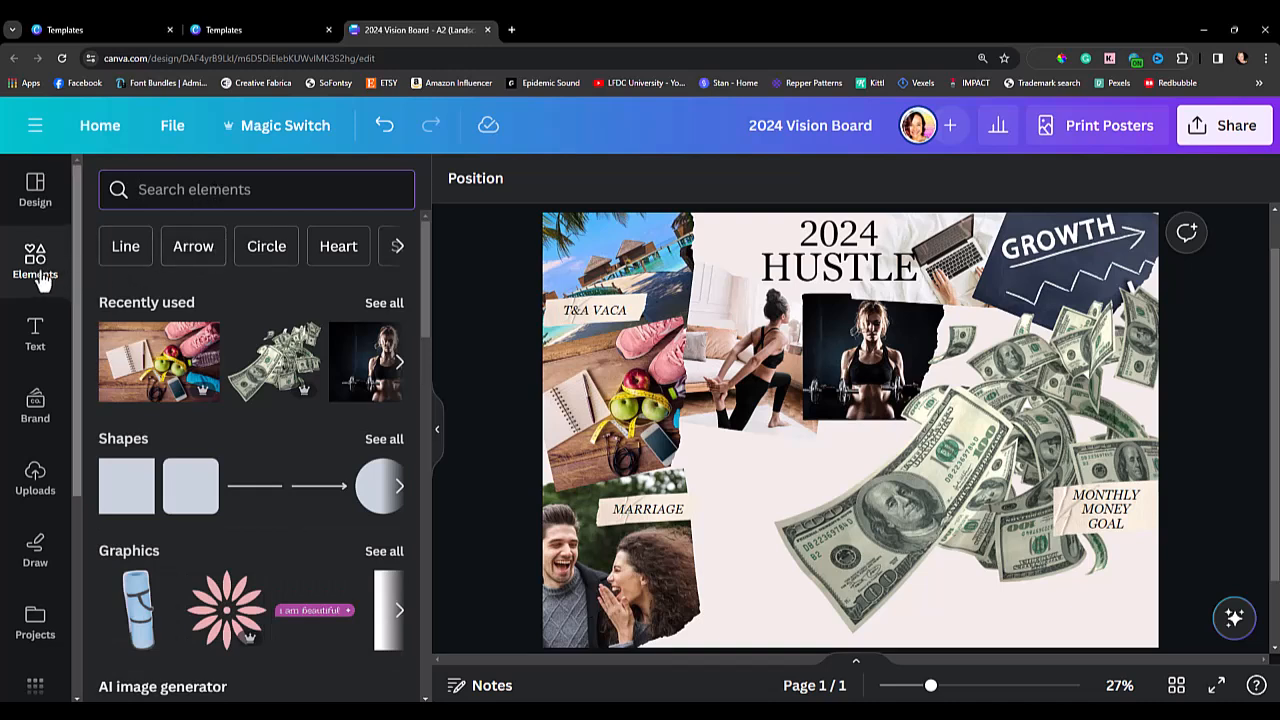
{"action": "left_click", "coordinate": [162, 197]}
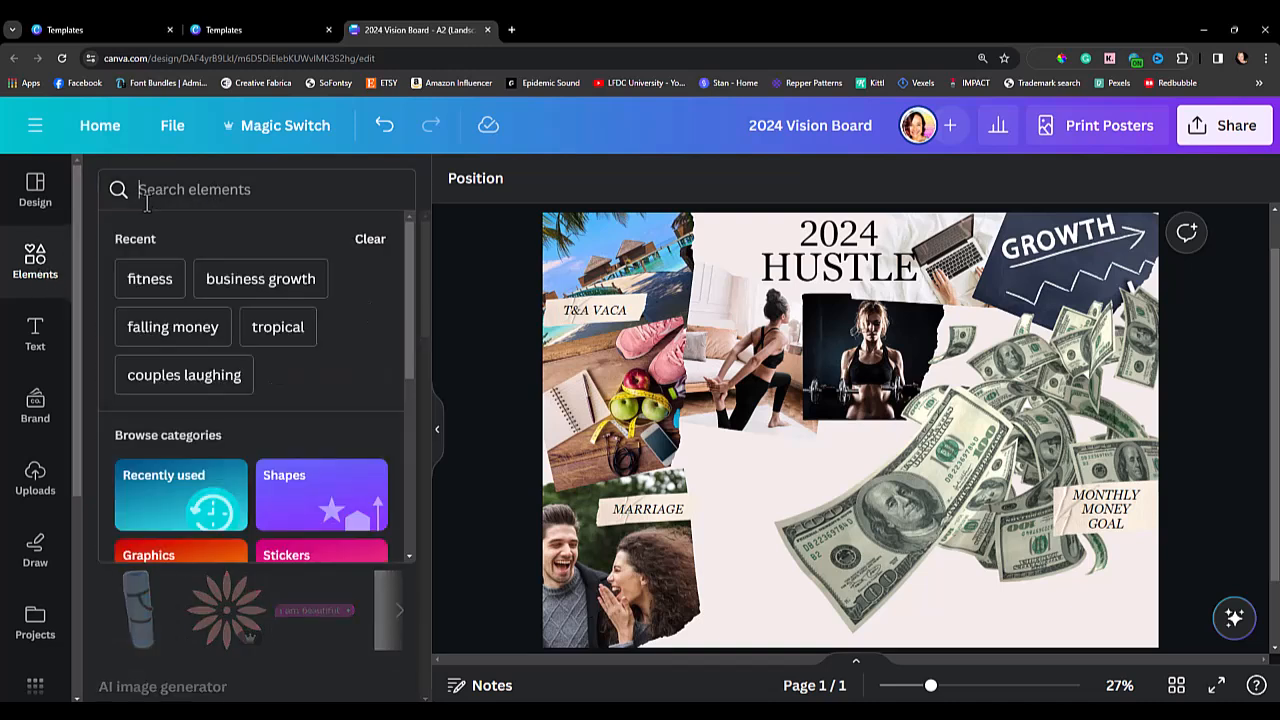
{"action": "type", "text": "independent childre"}
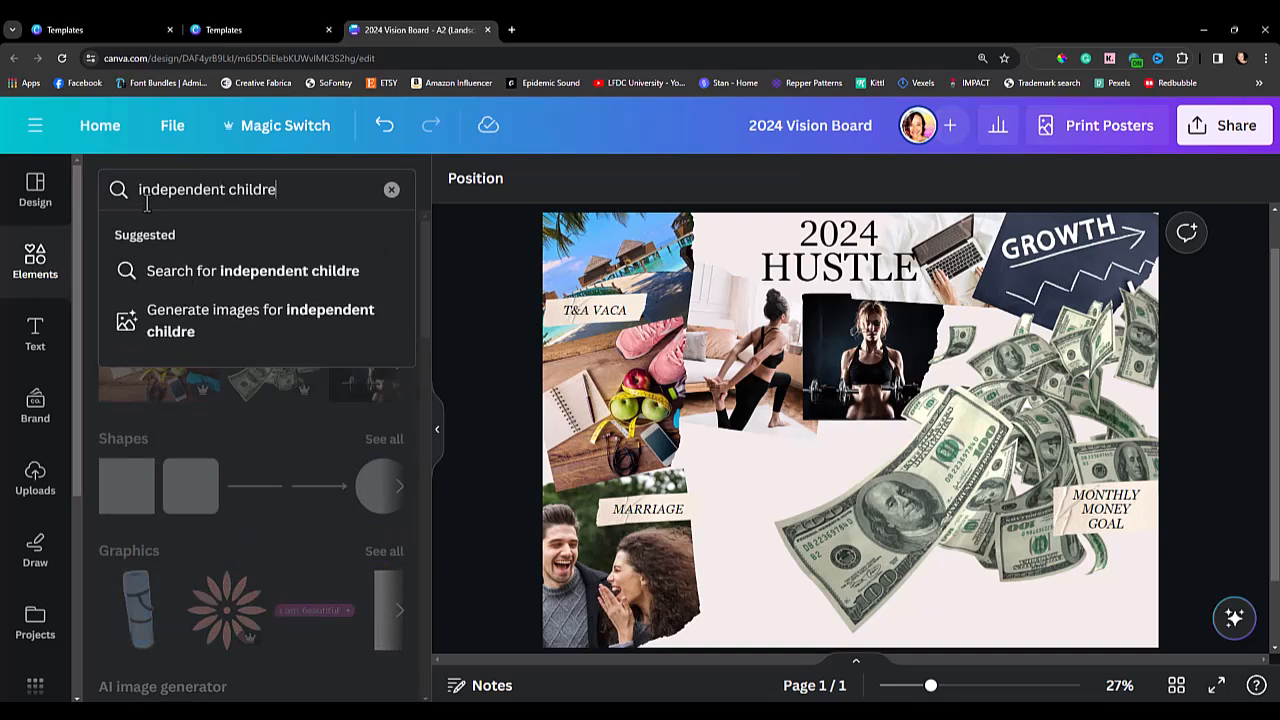
{"action": "type", "text": "n"}
{"action": "key", "text": "Return"}
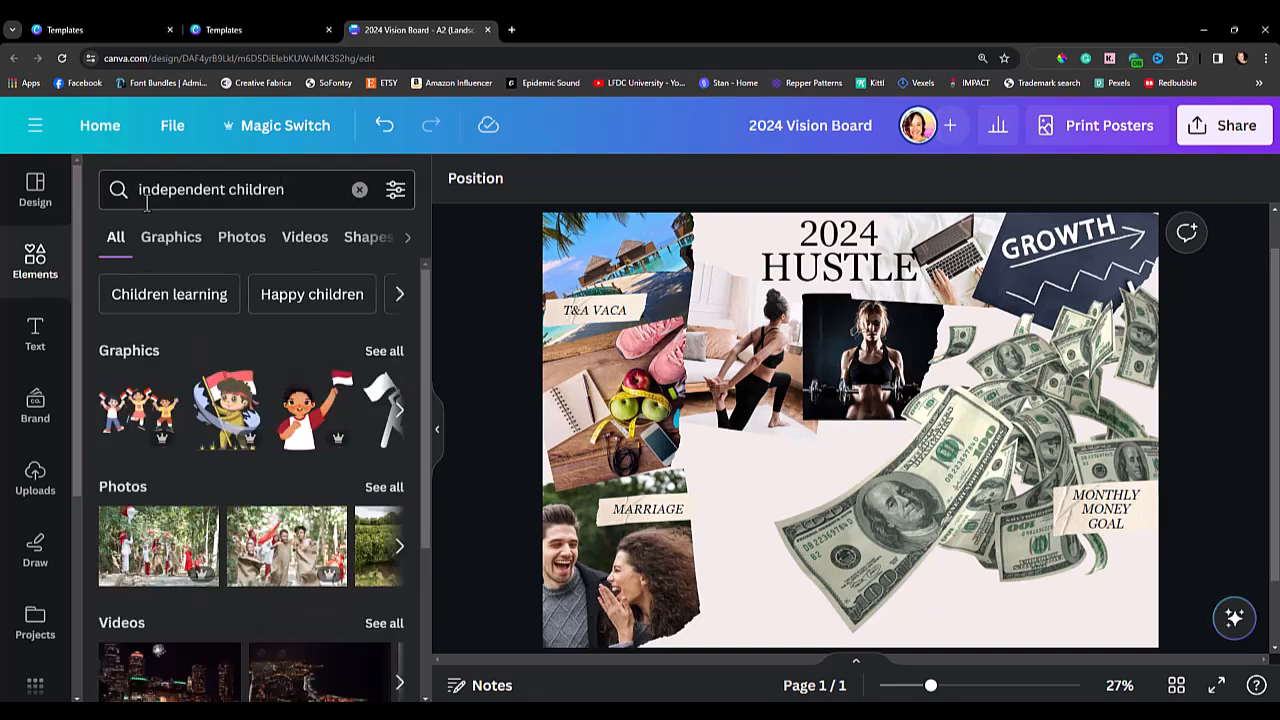
{"action": "left_click", "coordinate": [229, 242]}
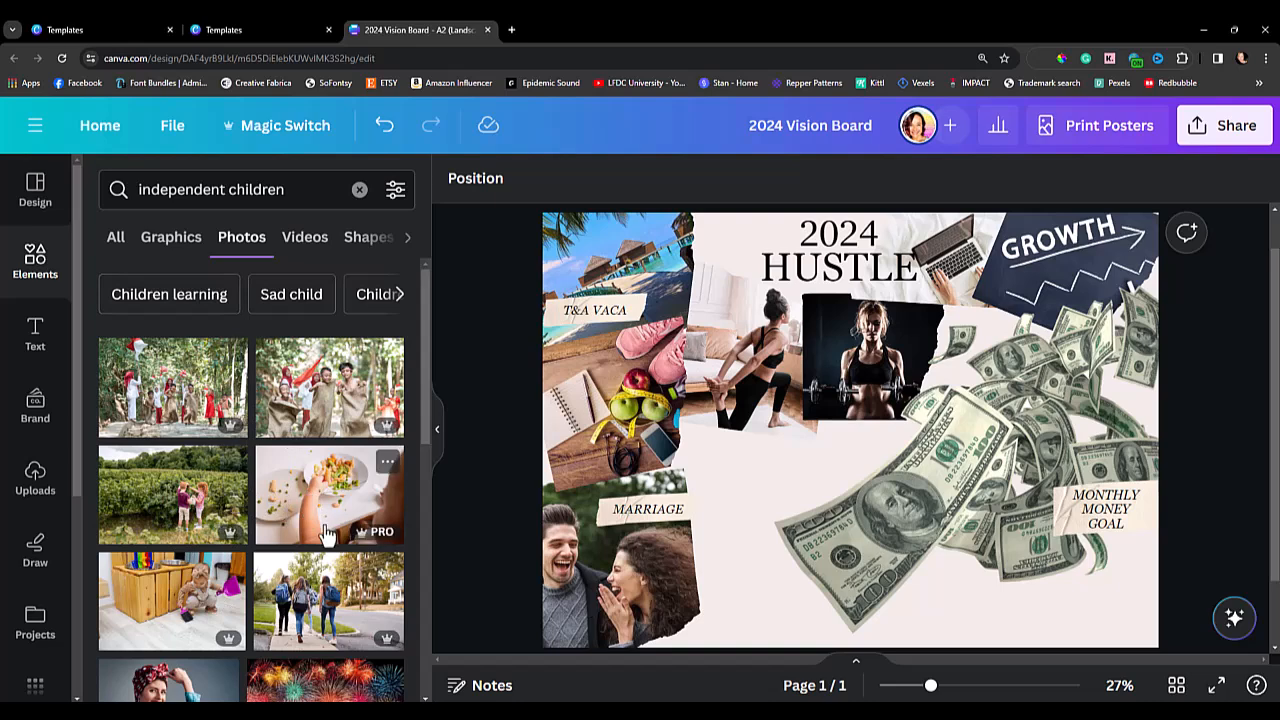
Browse the "independent children" photo results for a picture that suits the board.
{"action": "scroll", "coordinate": [325, 535], "scroll_direction": "down", "scroll_amount": 3}
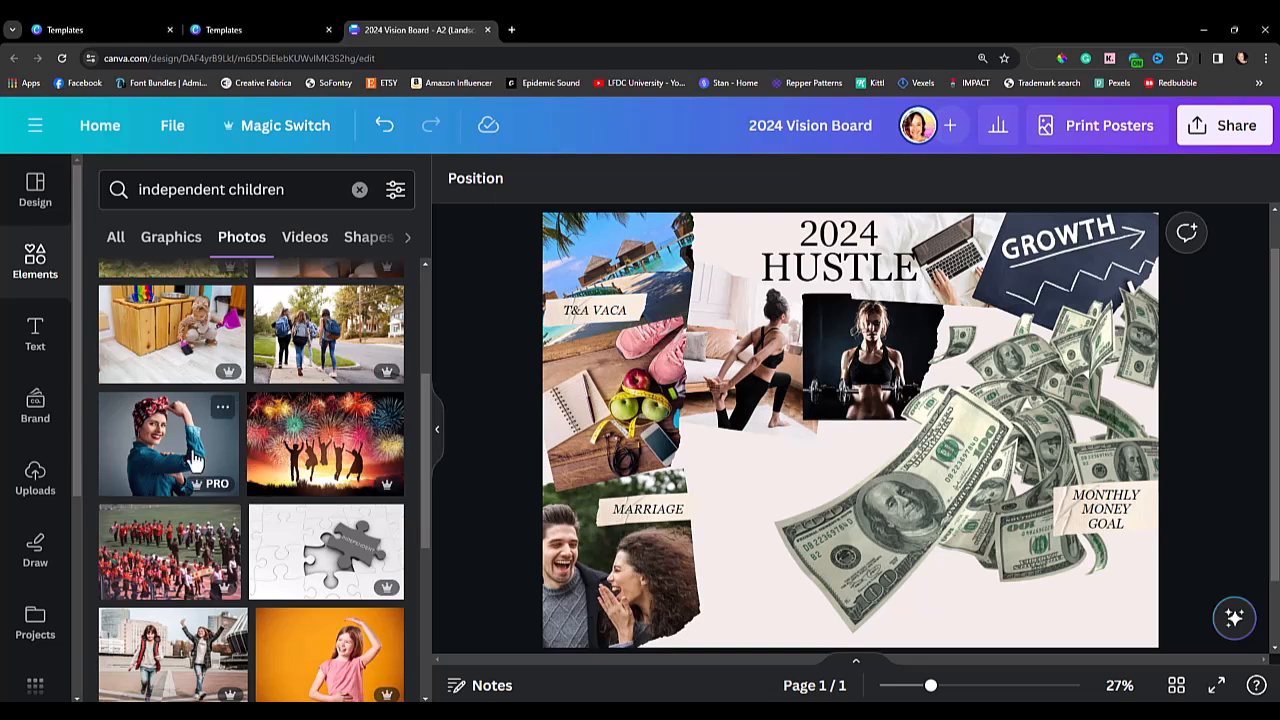
{"action": "scroll", "coordinate": [266, 550], "scroll_direction": "down", "scroll_amount": 3}
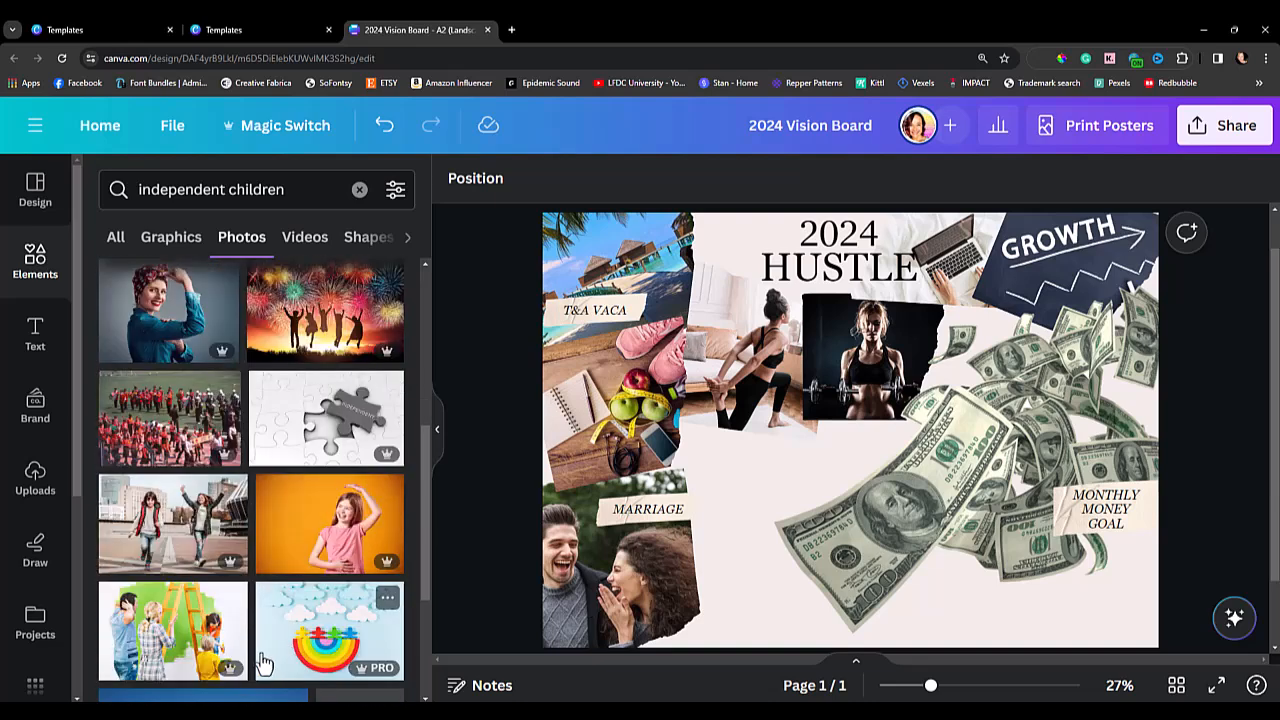
{"action": "scroll", "coordinate": [275, 620], "scroll_direction": "down", "scroll_amount": 2}
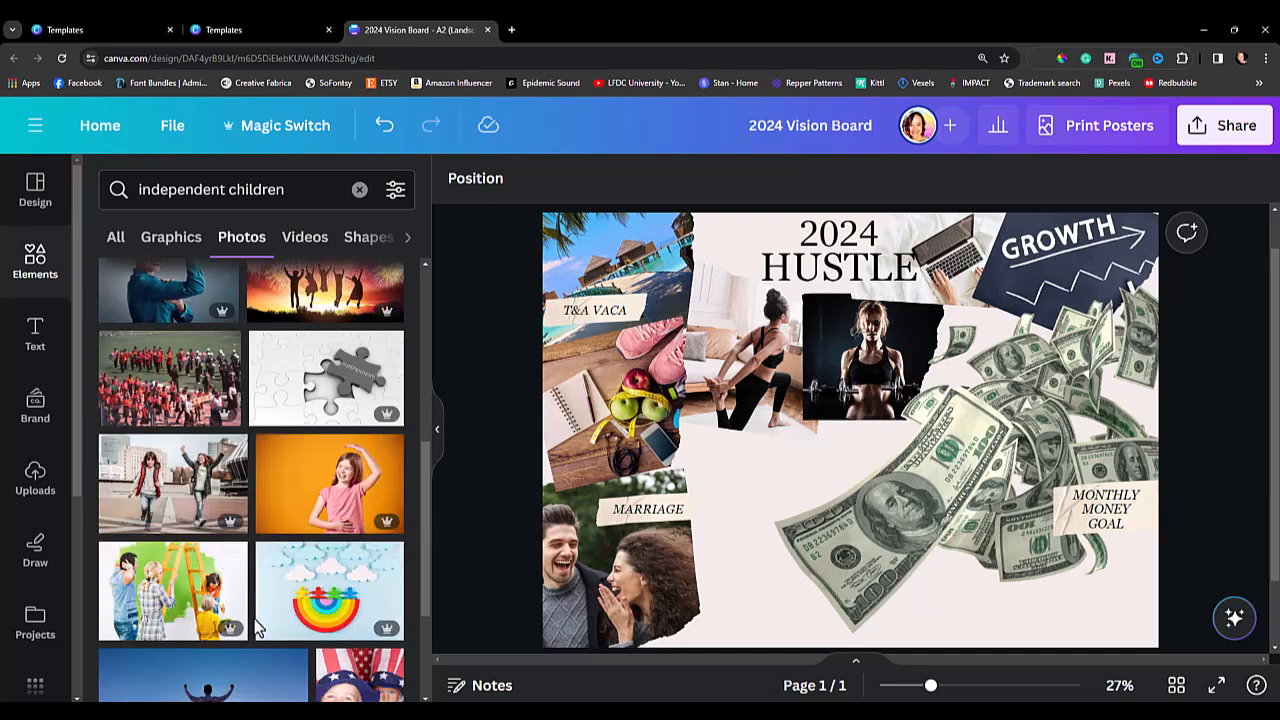
{"action": "scroll", "coordinate": [275, 627], "scroll_direction": "down", "scroll_amount": 2}
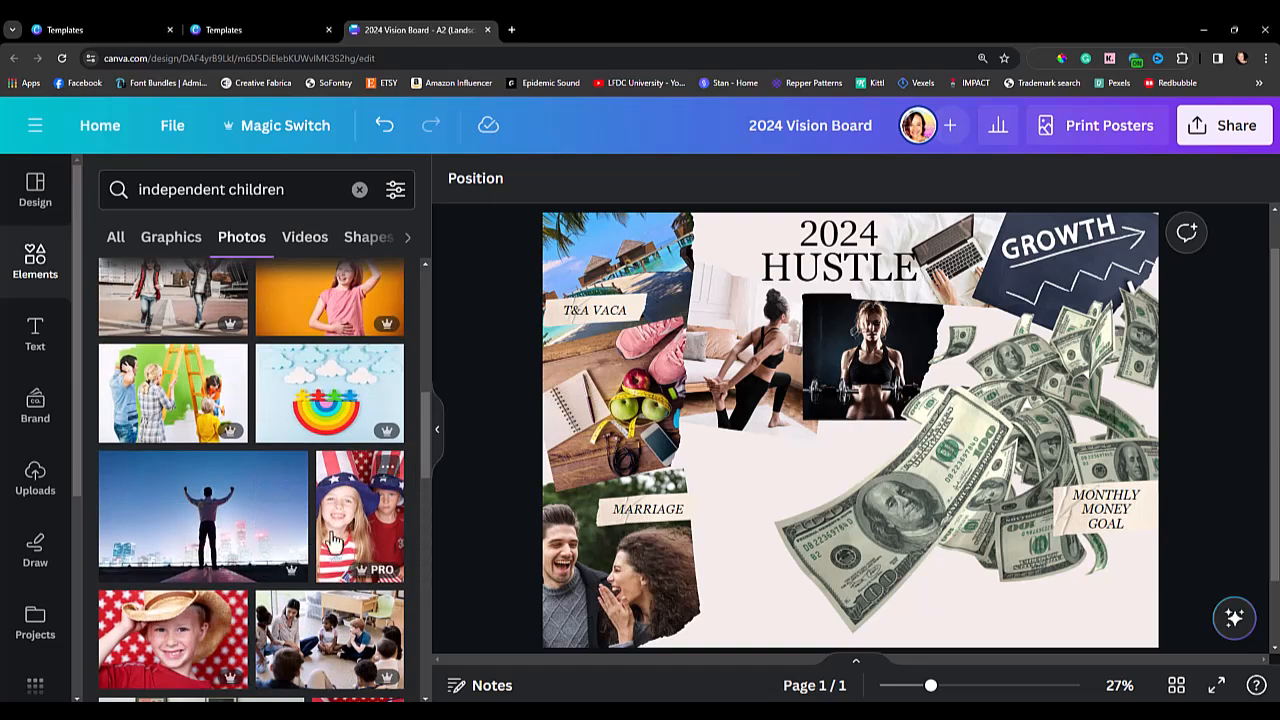
{"action": "scroll", "coordinate": [230, 615], "scroll_direction": "down", "scroll_amount": 3}
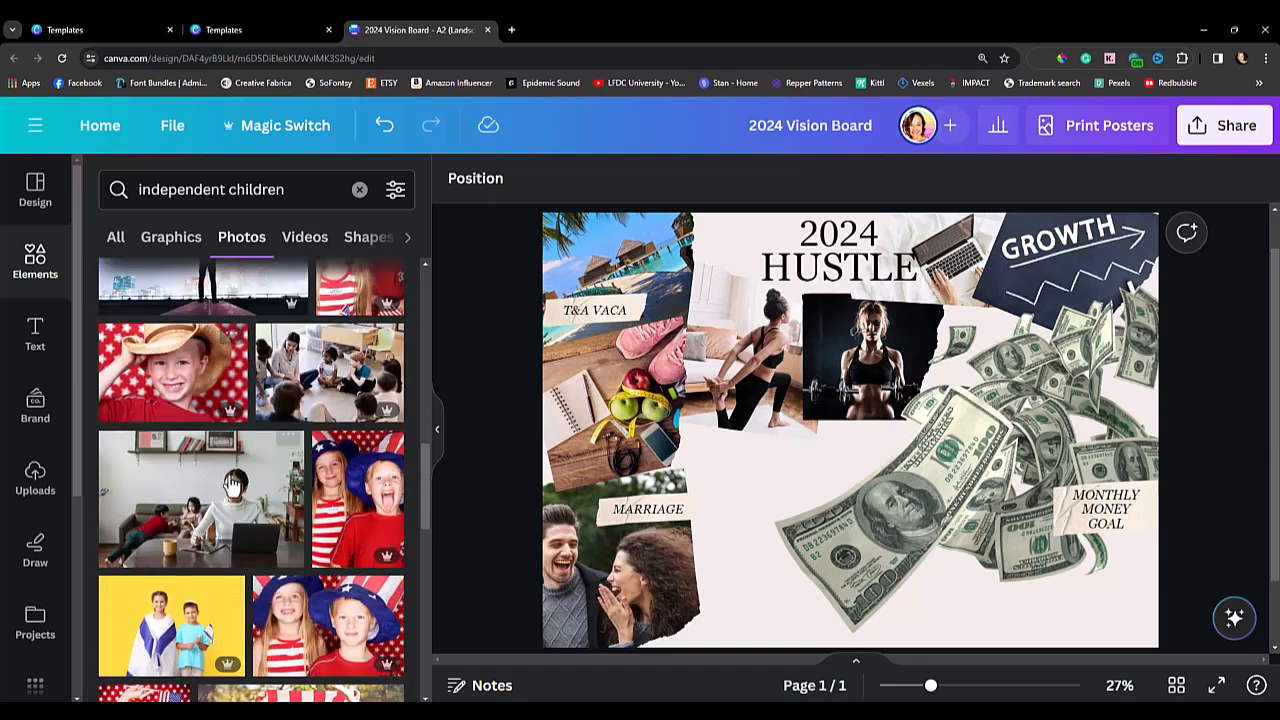
{"action": "scroll", "coordinate": [240, 590], "scroll_direction": "down", "scroll_amount": 2}
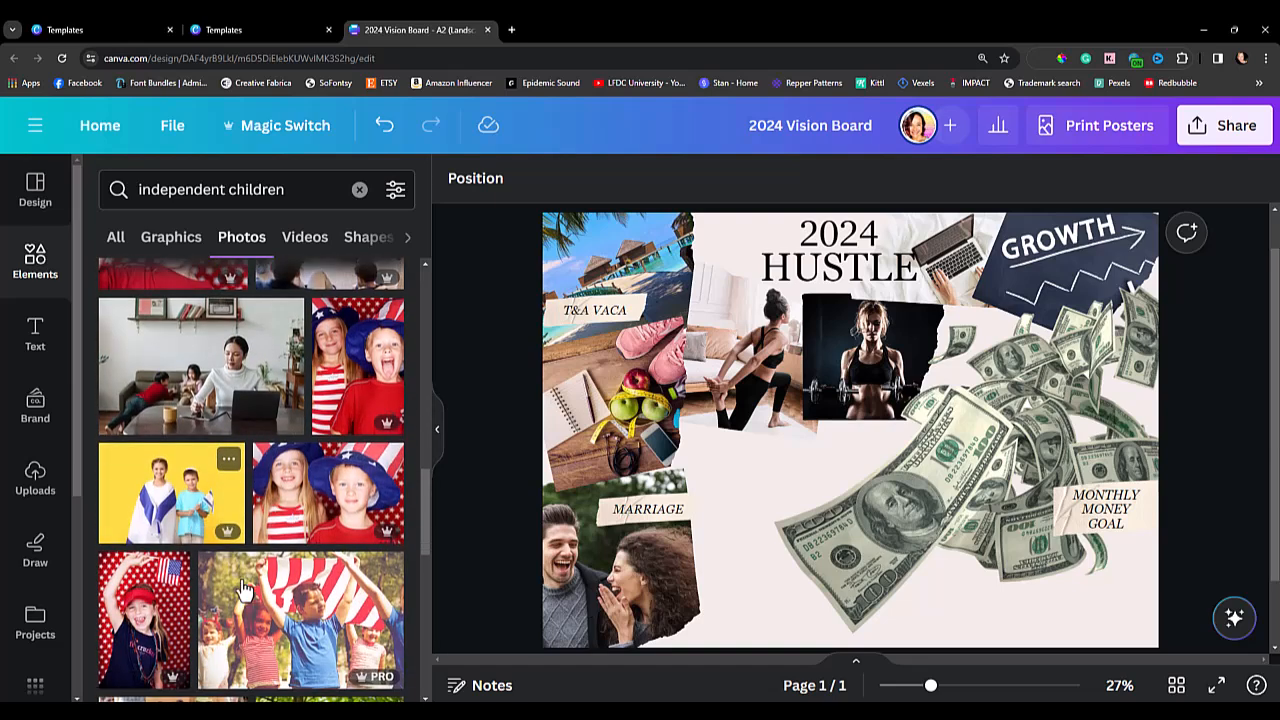
{"action": "scroll", "coordinate": [260, 575], "scroll_direction": "down", "scroll_amount": 5}
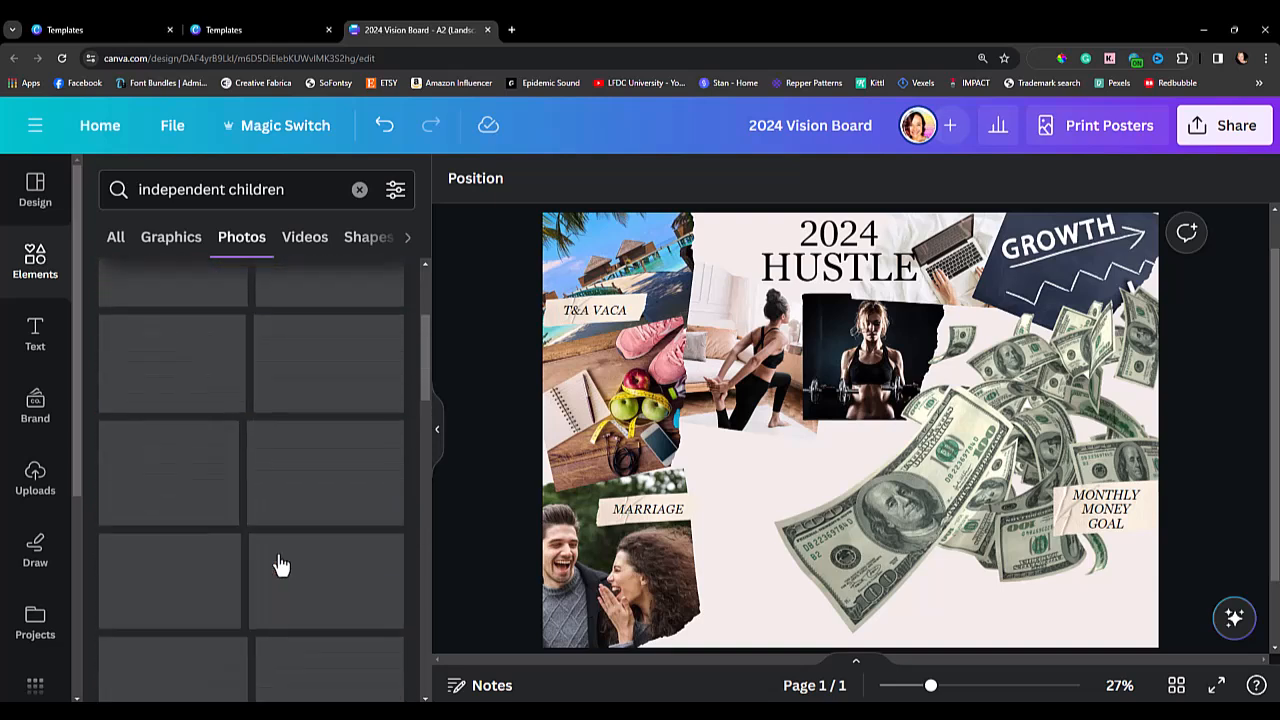
{"action": "scroll", "coordinate": [277, 560], "scroll_direction": "up", "scroll_amount": 10}
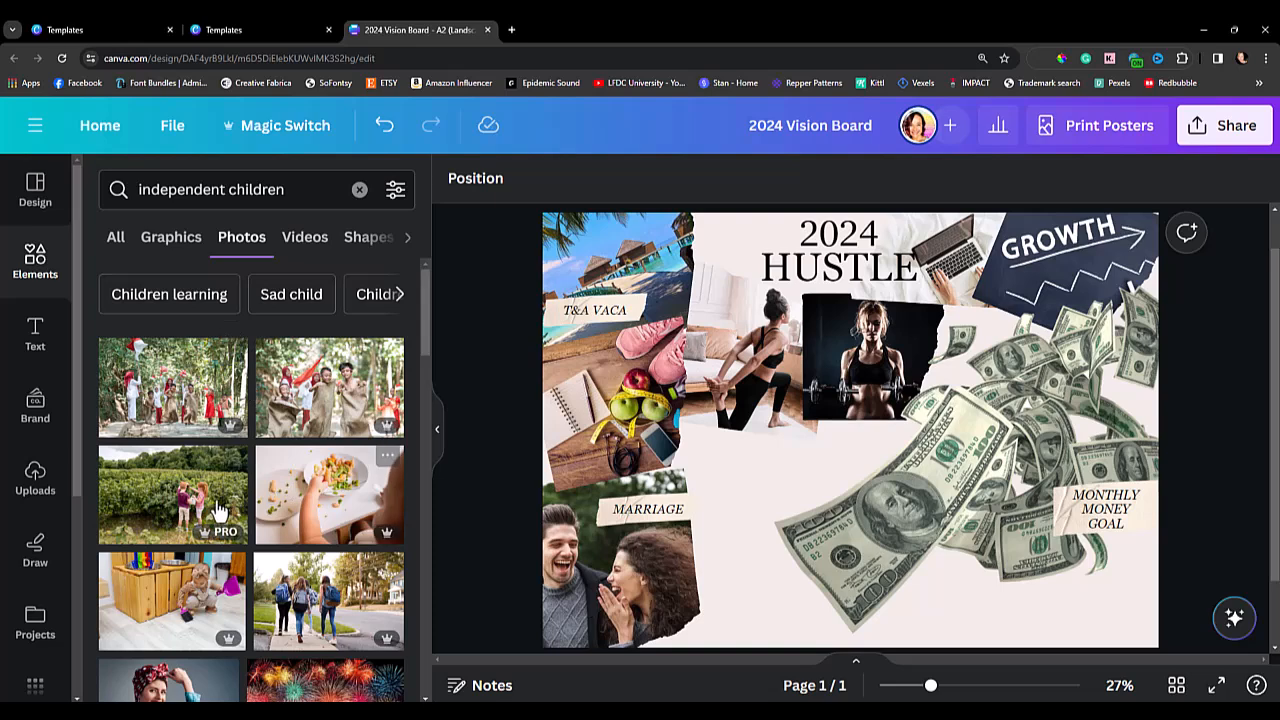
{"action": "scroll", "coordinate": [205, 510], "scroll_direction": "down", "scroll_amount": 2}
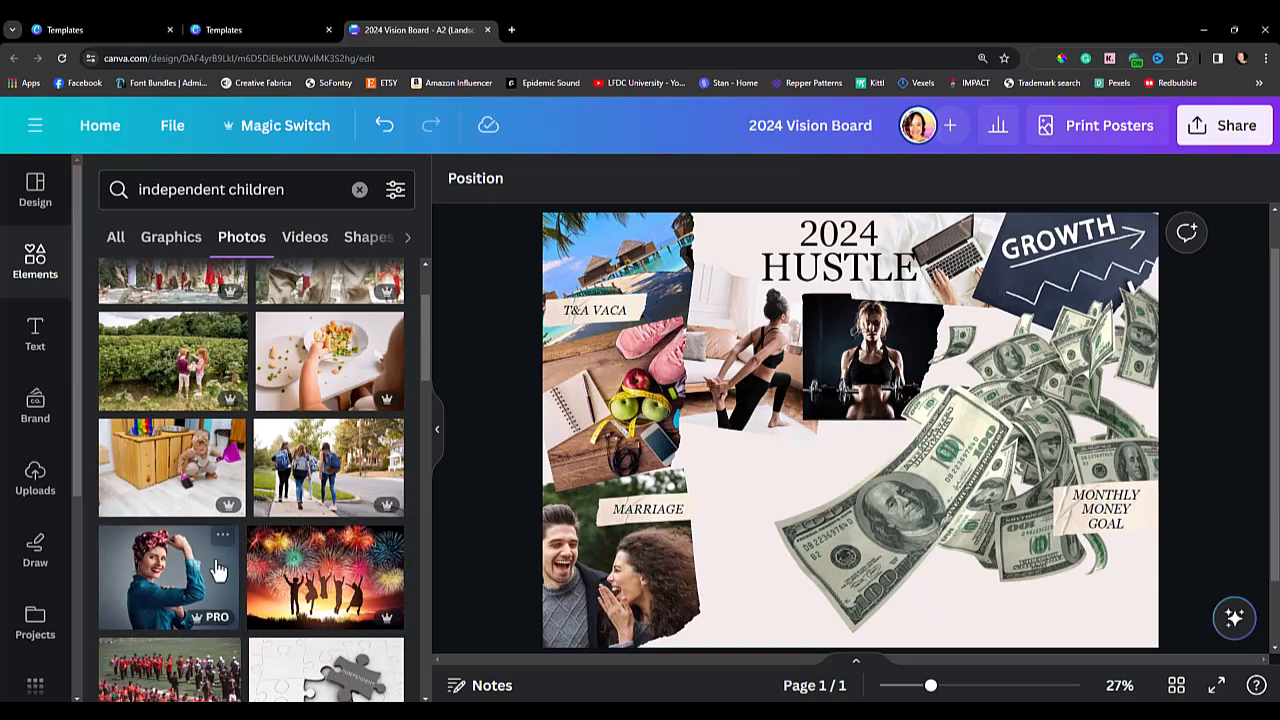
{"action": "scroll", "coordinate": [280, 600], "scroll_direction": "down", "scroll_amount": 2}
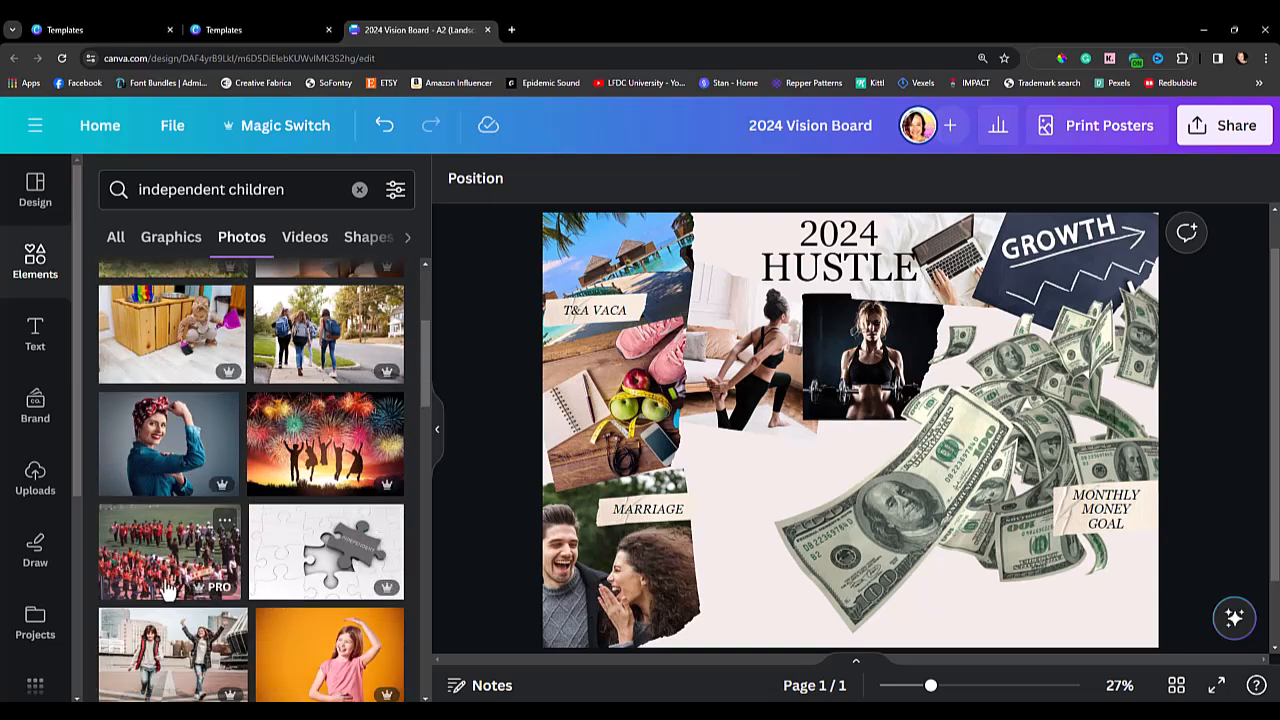
Duplicate the torn-edge couple photo, place the copy beside the original and remove the copy's image to leave an empty frame.
{"action": "left_click", "coordinate": [617, 588]}
{"action": "left_click_drag", "start_coordinate": [590, 603], "coordinate": [767, 593]}
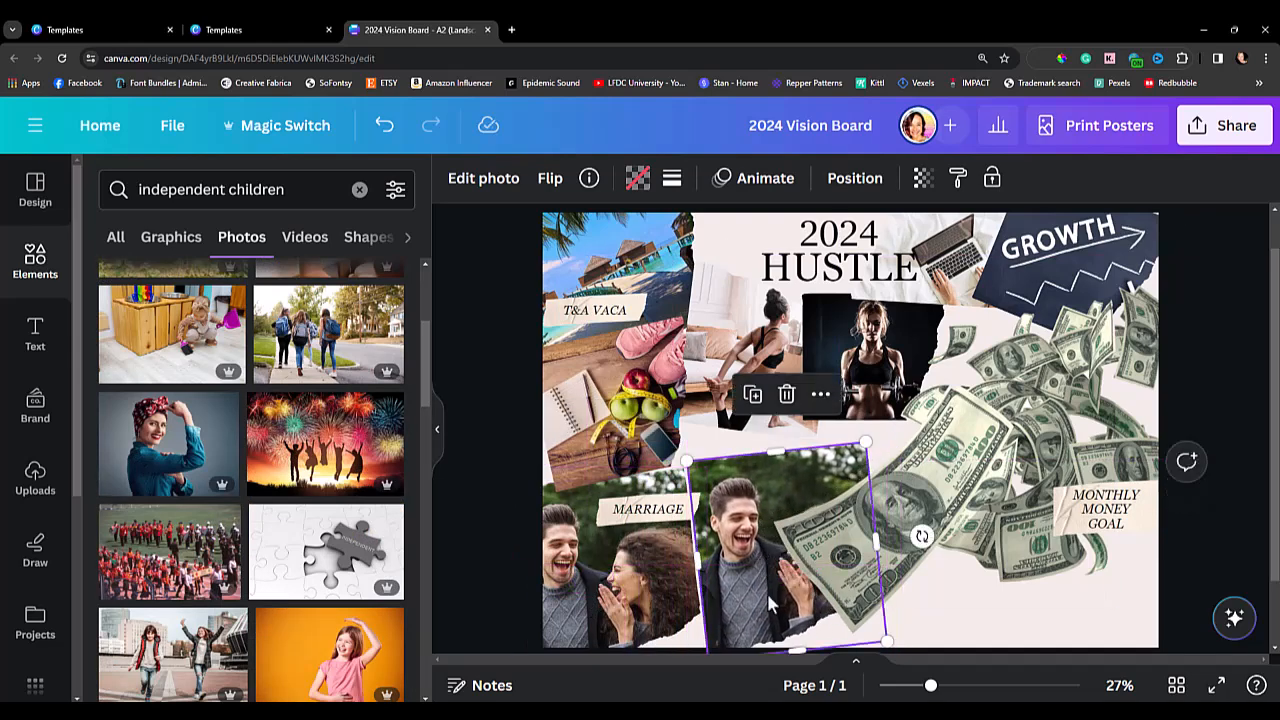
{"action": "double_click", "coordinate": [767, 593]}
{"action": "key", "text": "Delete"}
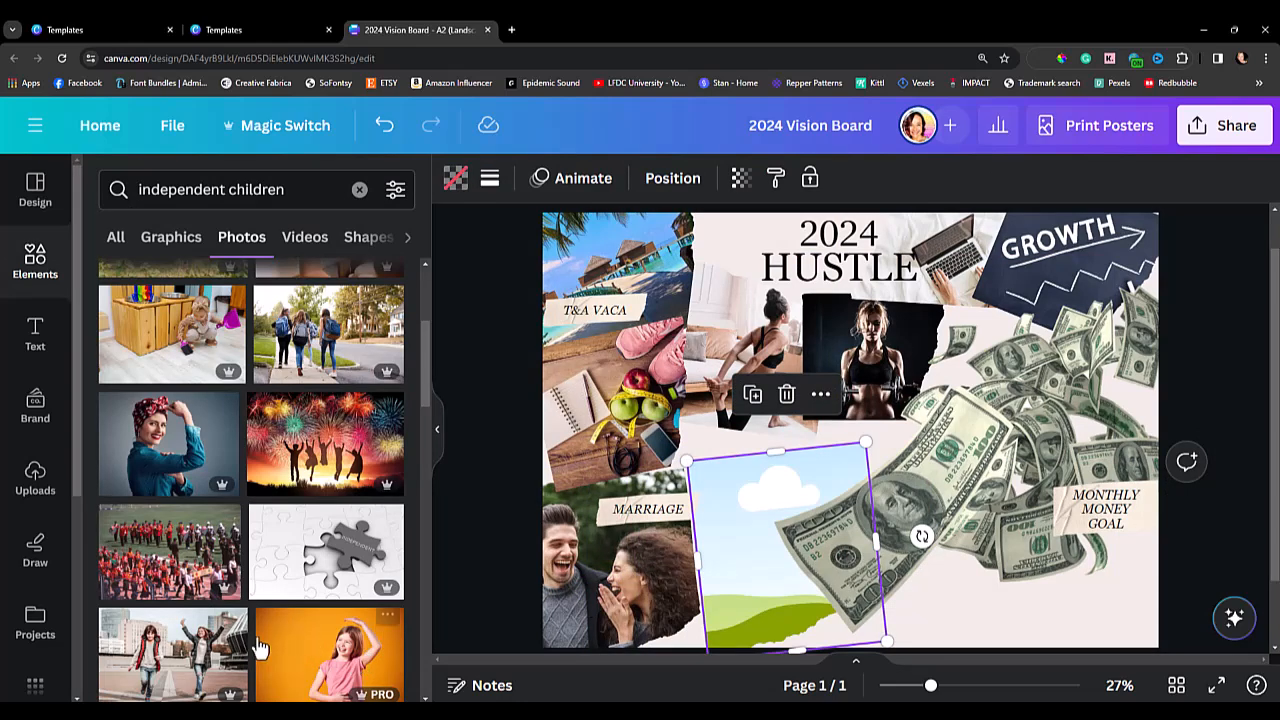
Try the photo of two children walking in the street in the empty frame, and remove it again.
{"action": "left_click_drag", "start_coordinate": [178, 665], "coordinate": [730, 568]}
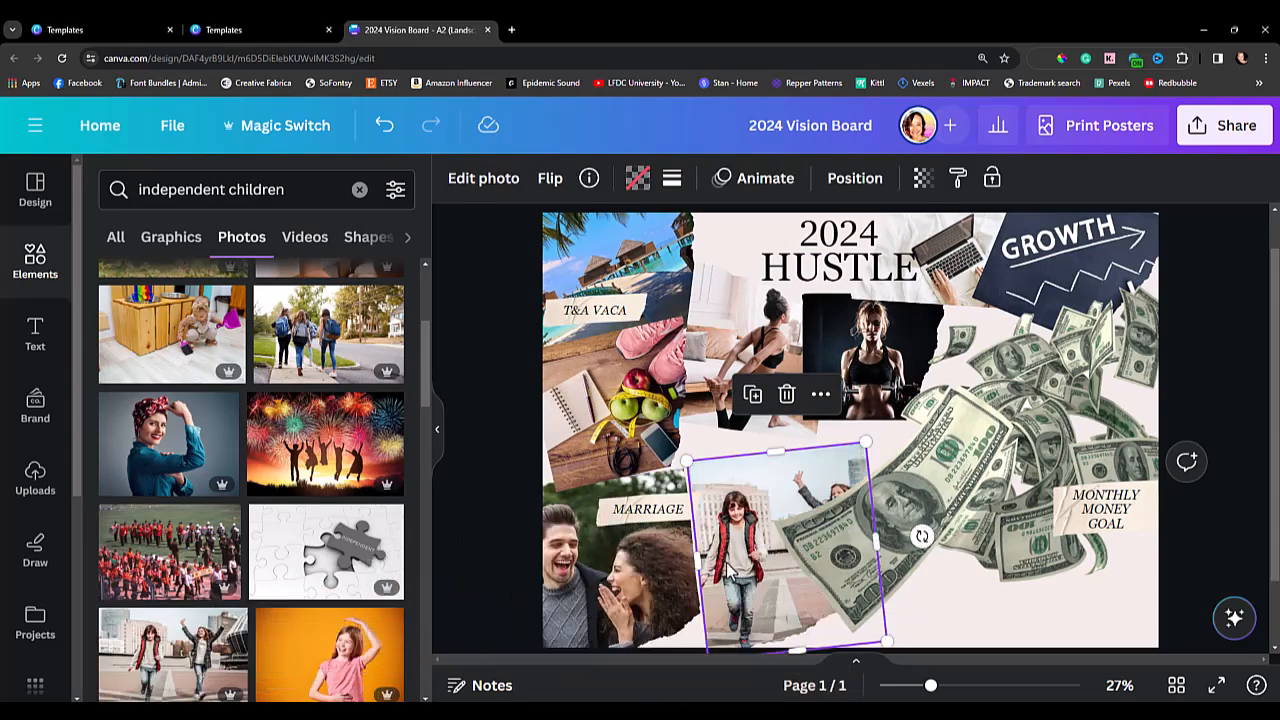
{"action": "double_click", "coordinate": [767, 602]}
{"action": "key", "text": "Delete"}
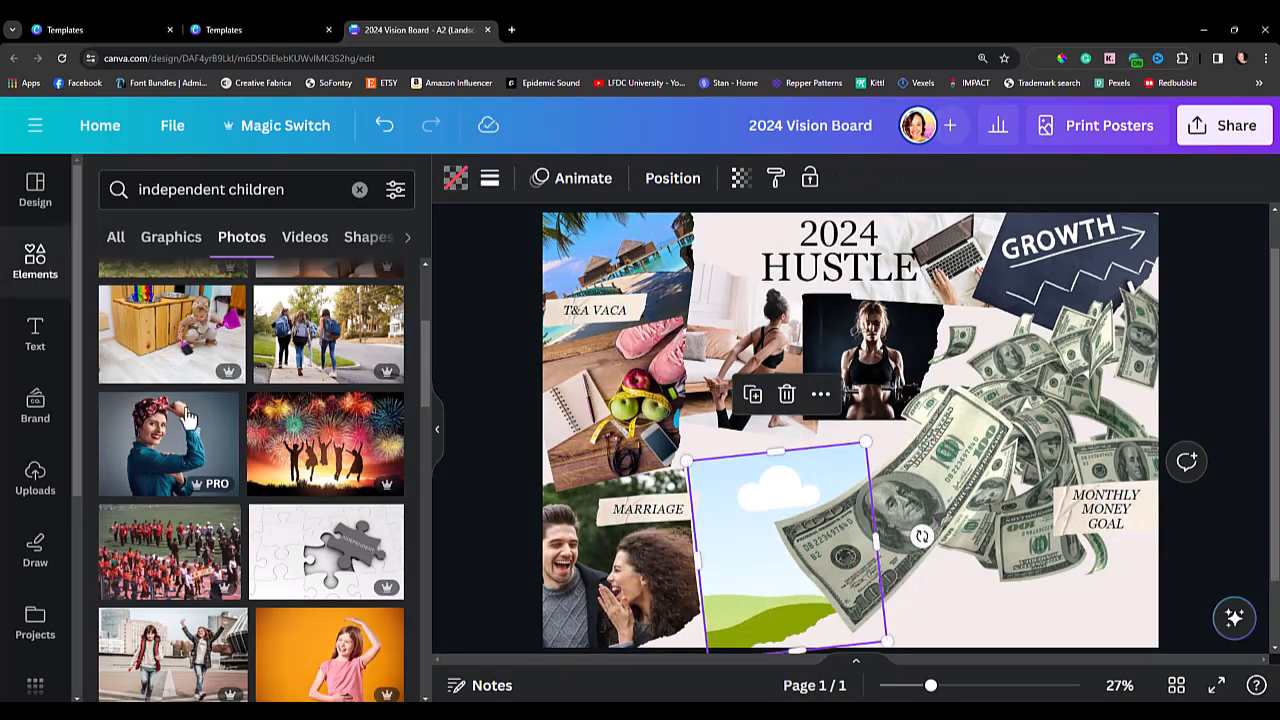
Search the photos for "boys" and fill the empty frame with the picture of two boys in the bounce house.
{"action": "left_click", "coordinate": [141, 194]}
{"action": "key", "text": "BackSpace"}
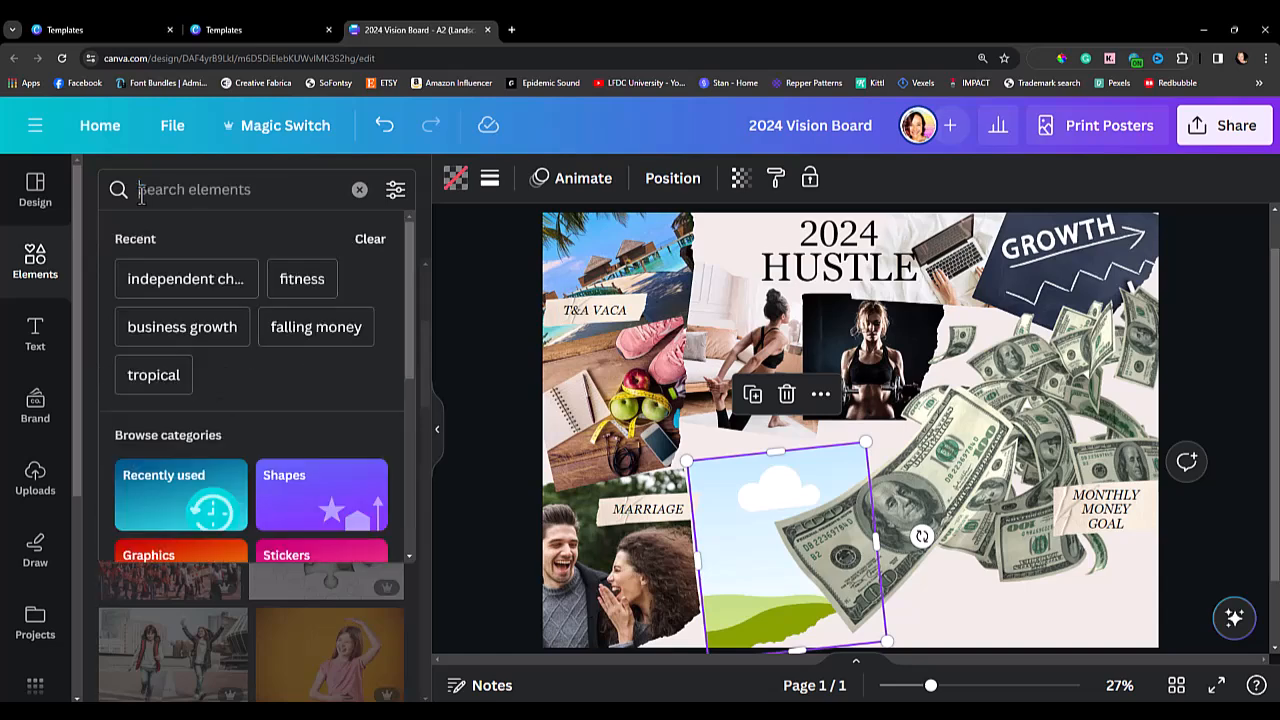
{"action": "type", "text": "boys"}
{"action": "key", "text": "Return"}
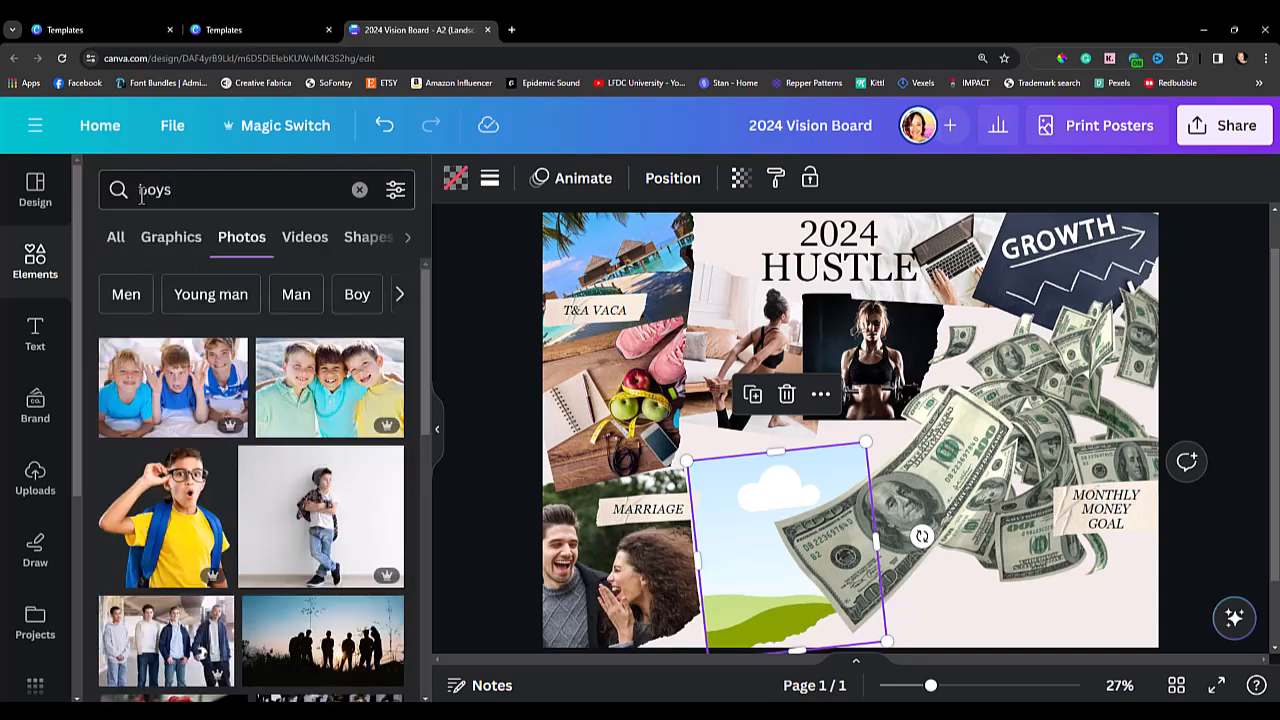
{"action": "scroll", "coordinate": [330, 370], "scroll_direction": "down", "scroll_amount": 2}
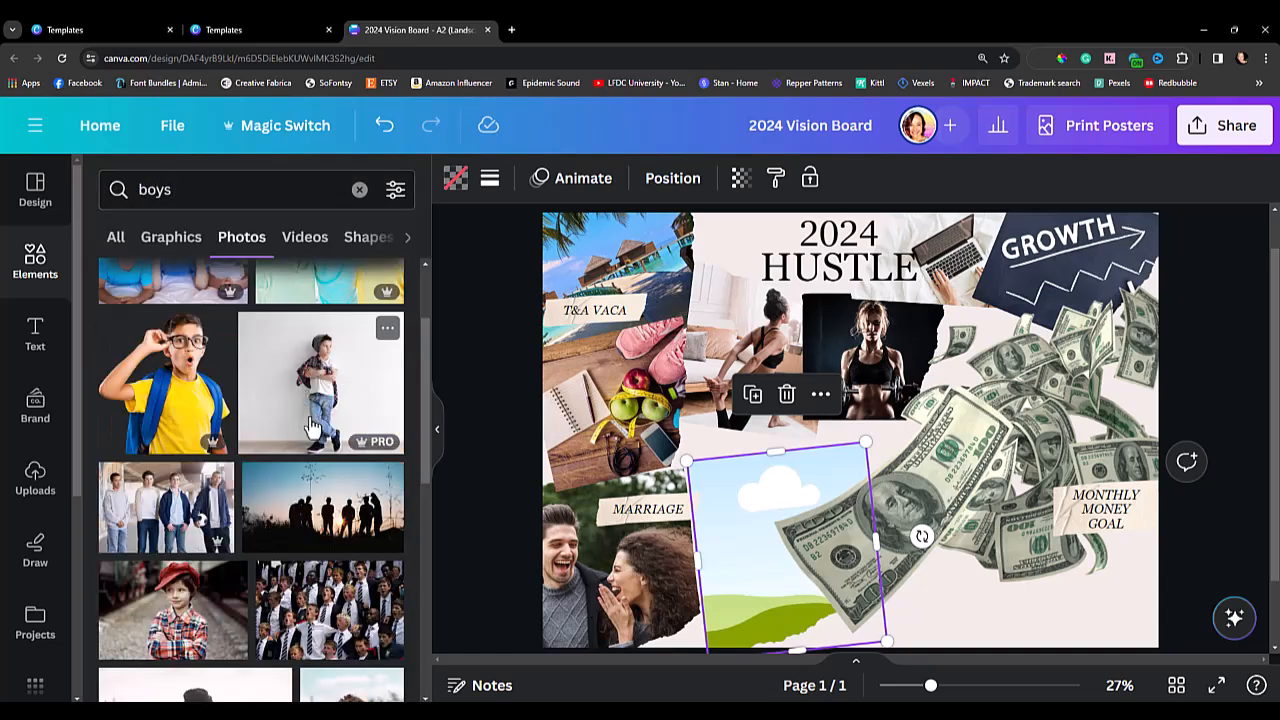
{"action": "scroll", "coordinate": [285, 620], "scroll_direction": "down", "scroll_amount": 5}
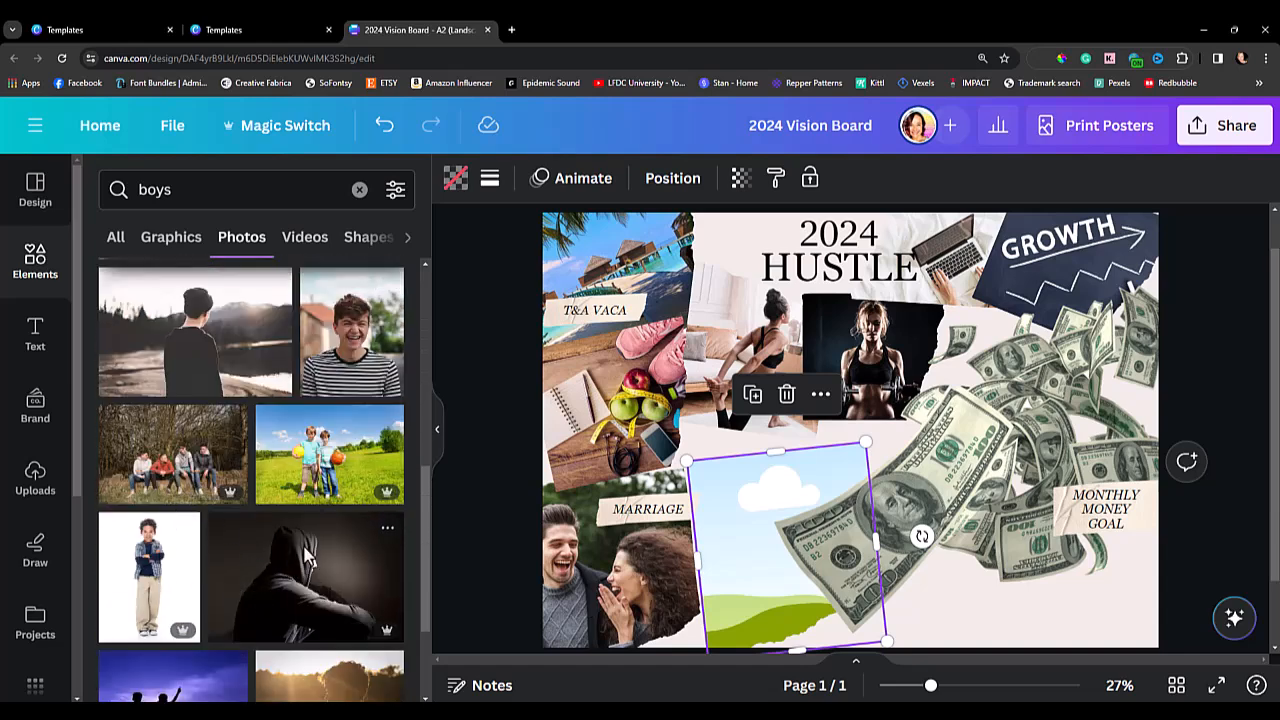
{"action": "scroll", "coordinate": [300, 585], "scroll_direction": "down", "scroll_amount": 5}
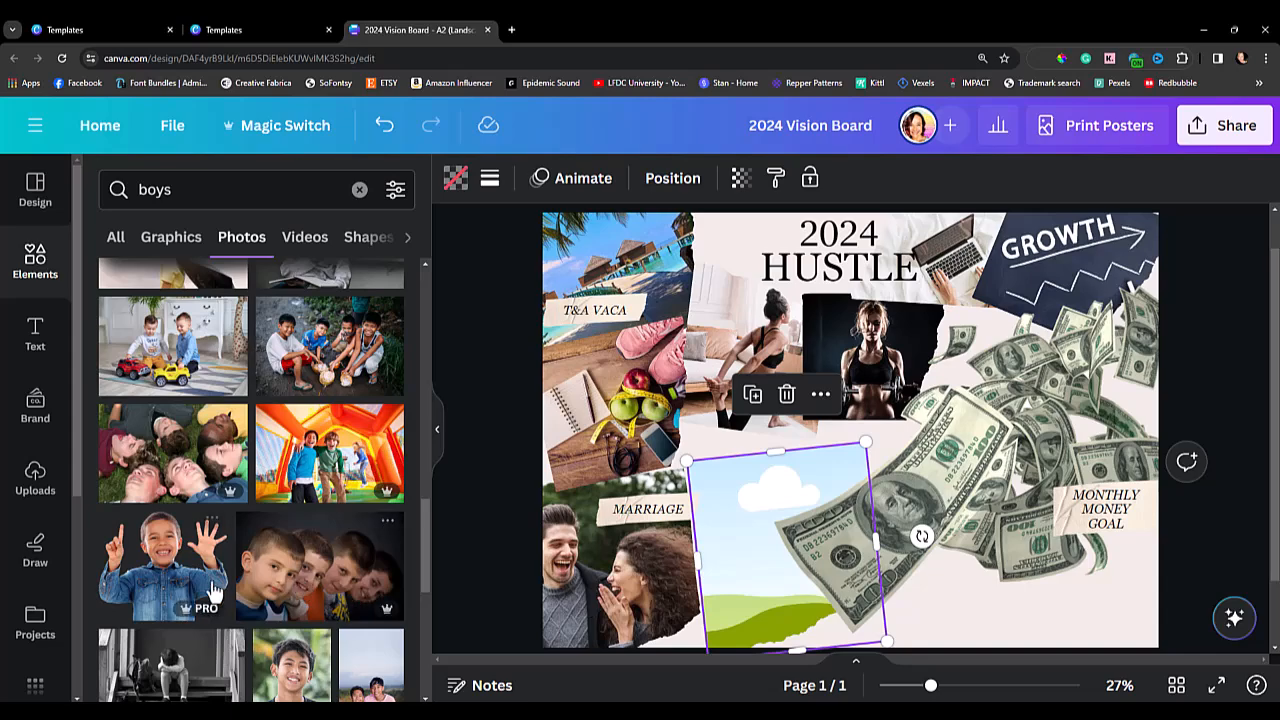
{"action": "left_click_drag", "start_coordinate": [335, 465], "coordinate": [737, 533]}
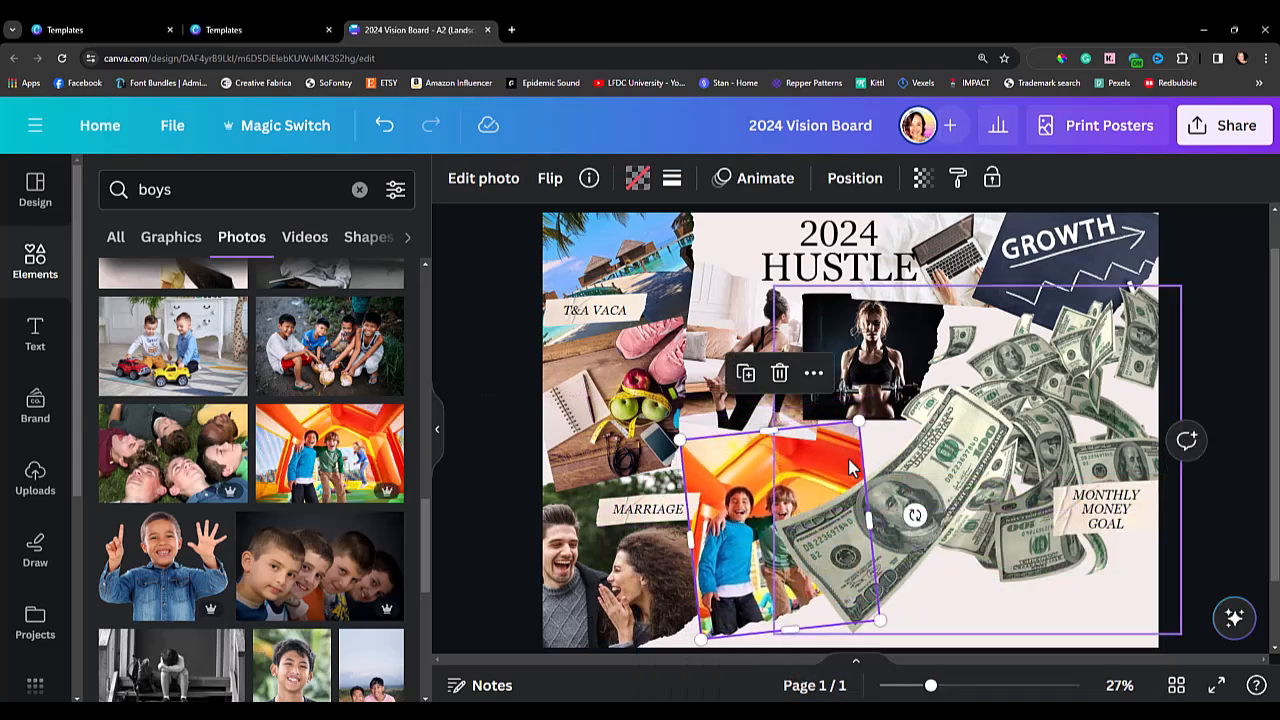
Shrink the bounce house photo, adjust its tilt slightly and place it at the board's lower edge beside the couple photo.
{"action": "left_click_drag", "start_coordinate": [859, 422], "coordinate": [830, 460]}
{"action": "left_click_drag", "start_coordinate": [745, 520], "coordinate": [745, 465]}
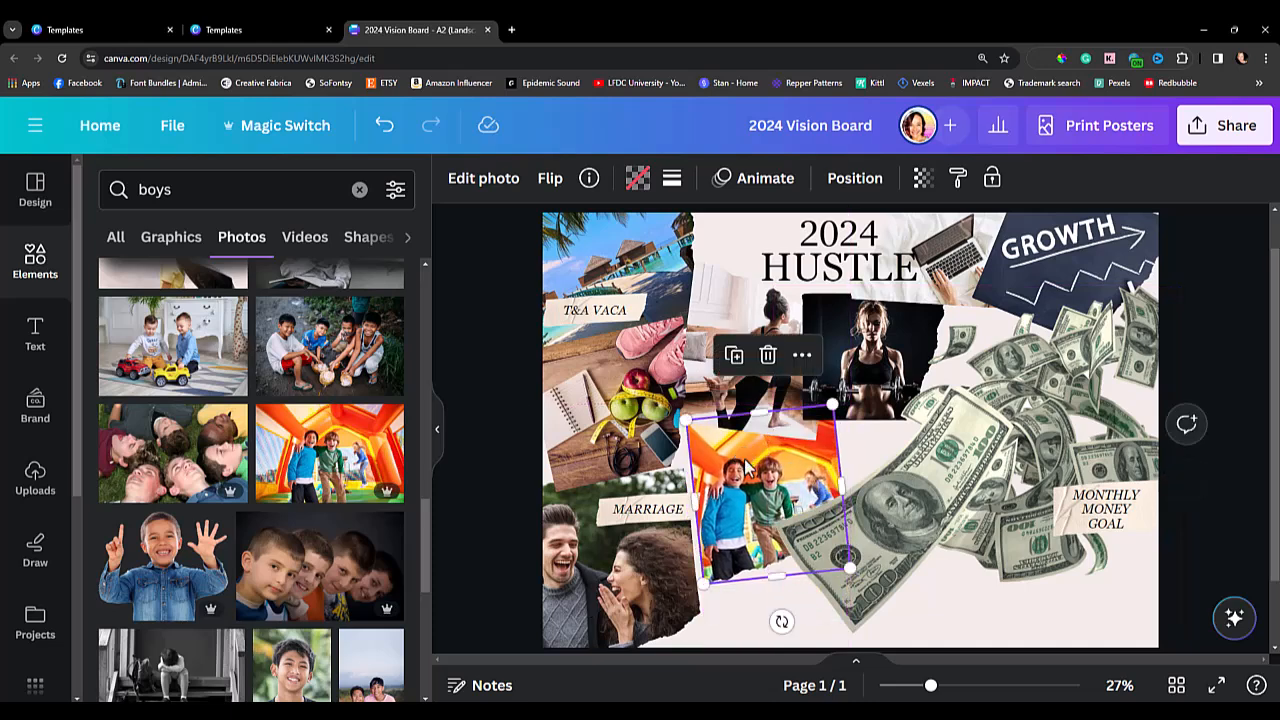
{"action": "right_click", "coordinate": [748, 461]}
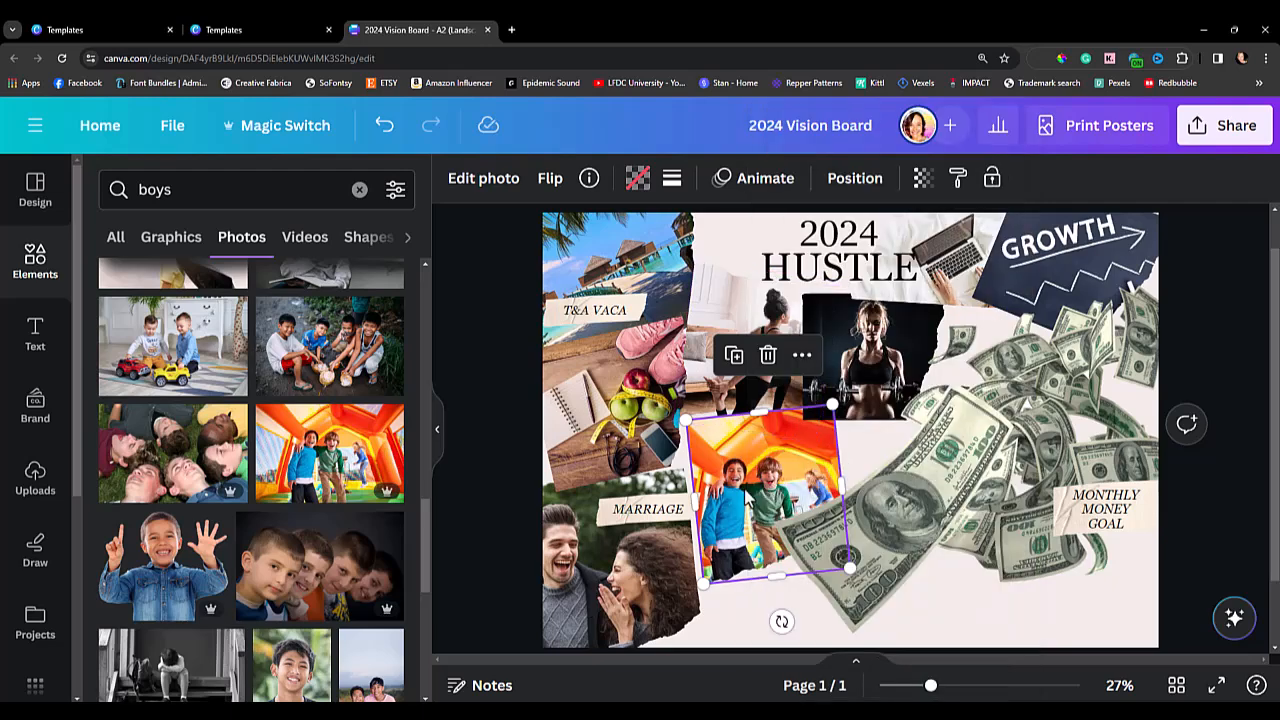
{"action": "left_click_drag", "start_coordinate": [745, 497], "coordinate": [742, 492]}
{"action": "mouse_move", "coordinate": [779, 617]}
{"action": "left_mouse_down"}
{"action": "mouse_move", "coordinate": [771, 627]}
{"action": "mouse_move", "coordinate": [782, 626]}
{"action": "left_mouse_up"}
{"action": "mouse_move", "coordinate": [846, 572]}
{"action": "left_mouse_down"}
{"action": "mouse_move", "coordinate": [872, 602]}
{"action": "mouse_move", "coordinate": [855, 585]}
{"action": "left_mouse_up"}
{"action": "left_click_drag", "start_coordinate": [734, 446], "coordinate": [726, 545]}
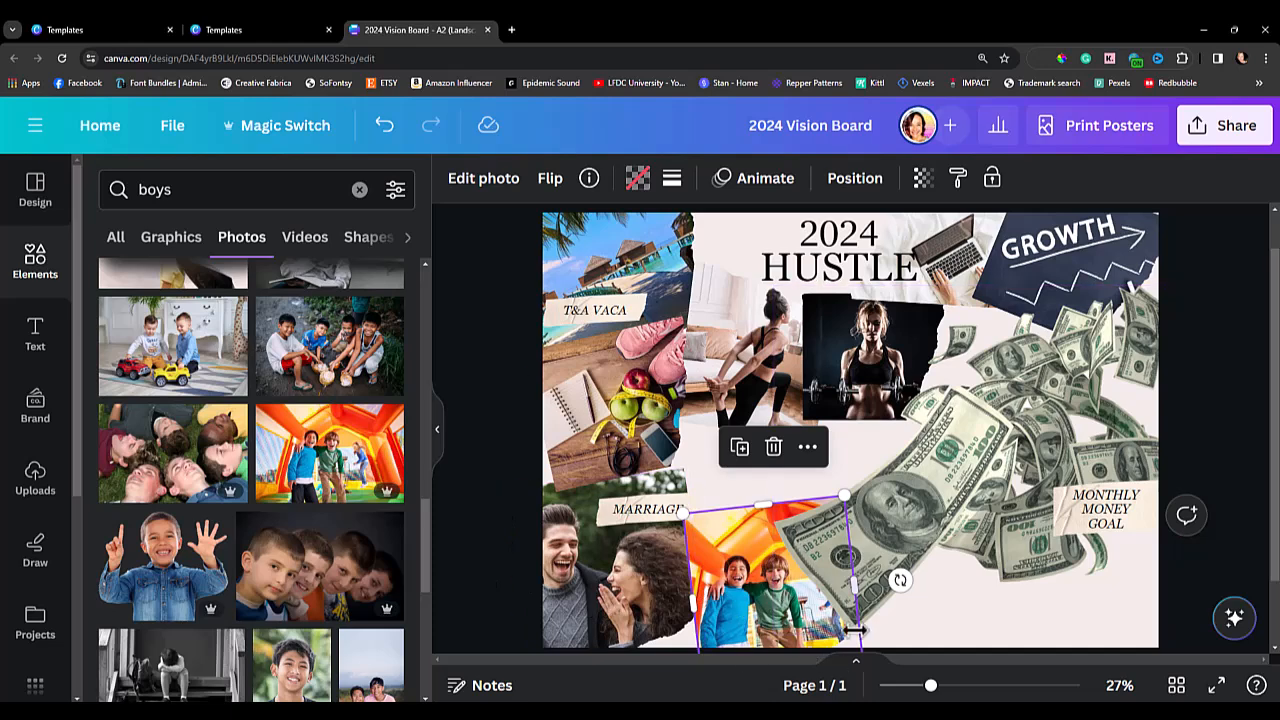
{"action": "left_click", "coordinate": [460, 518]}
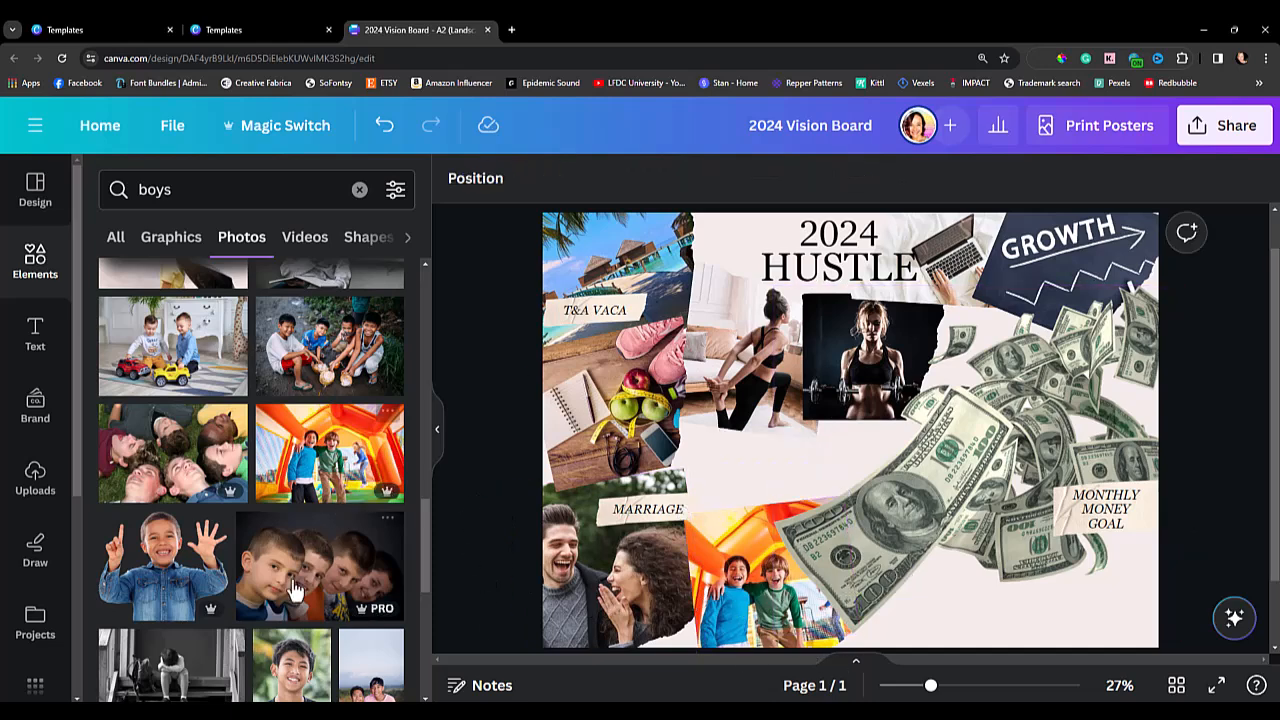
{"action": "scroll", "coordinate": [300, 545], "scroll_direction": "up", "scroll_amount": 7}
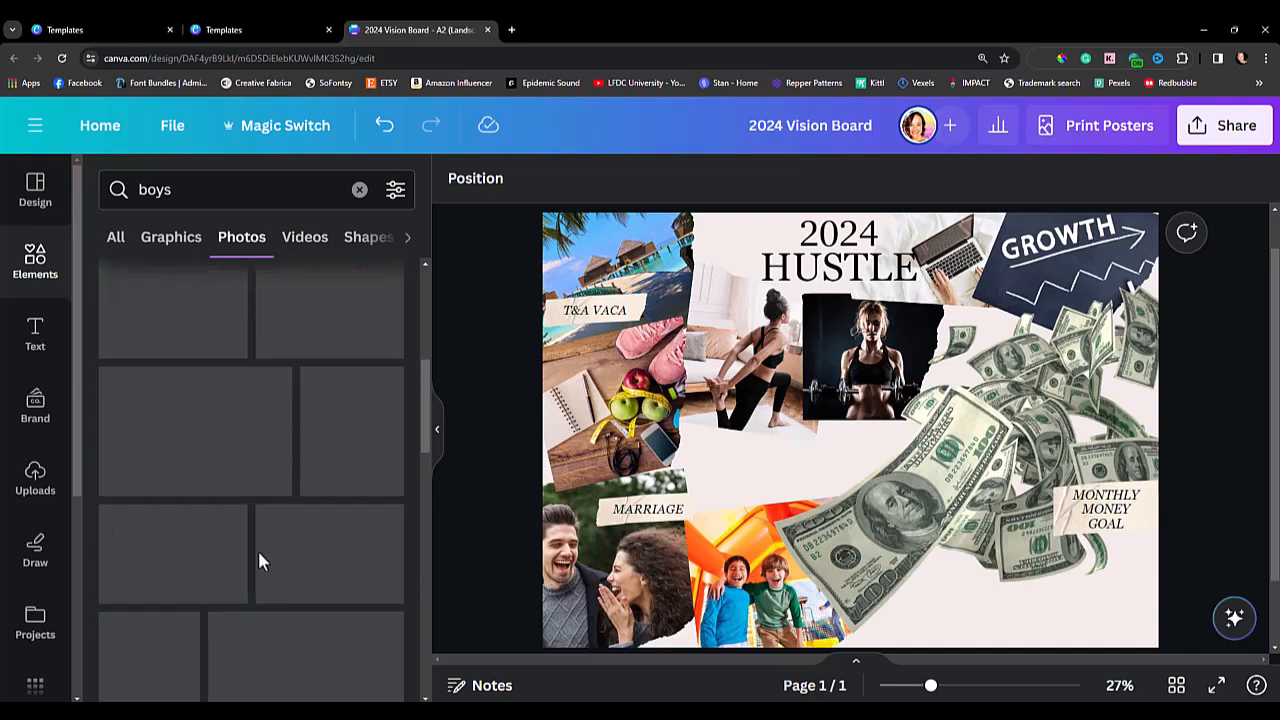
Duplicate the MARRIAGE label, place the copy above the bounce house photo and replace its text with "BOYS INDEPEN".
{"action": "left_click", "coordinate": [634, 516]}
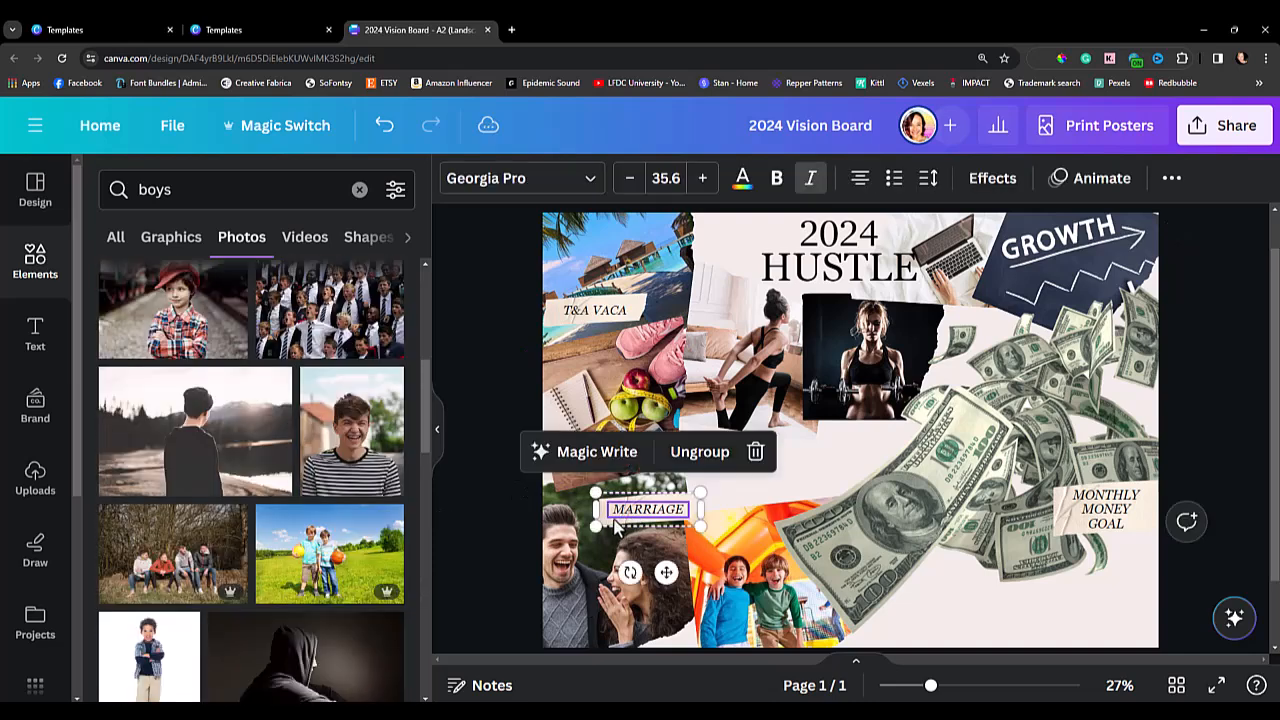
{"action": "left_click_drag", "start_coordinate": [625, 516], "coordinate": [736, 516]}
{"action": "left_click", "coordinate": [771, 515]}
{"action": "double_click", "coordinate": [770, 513]}
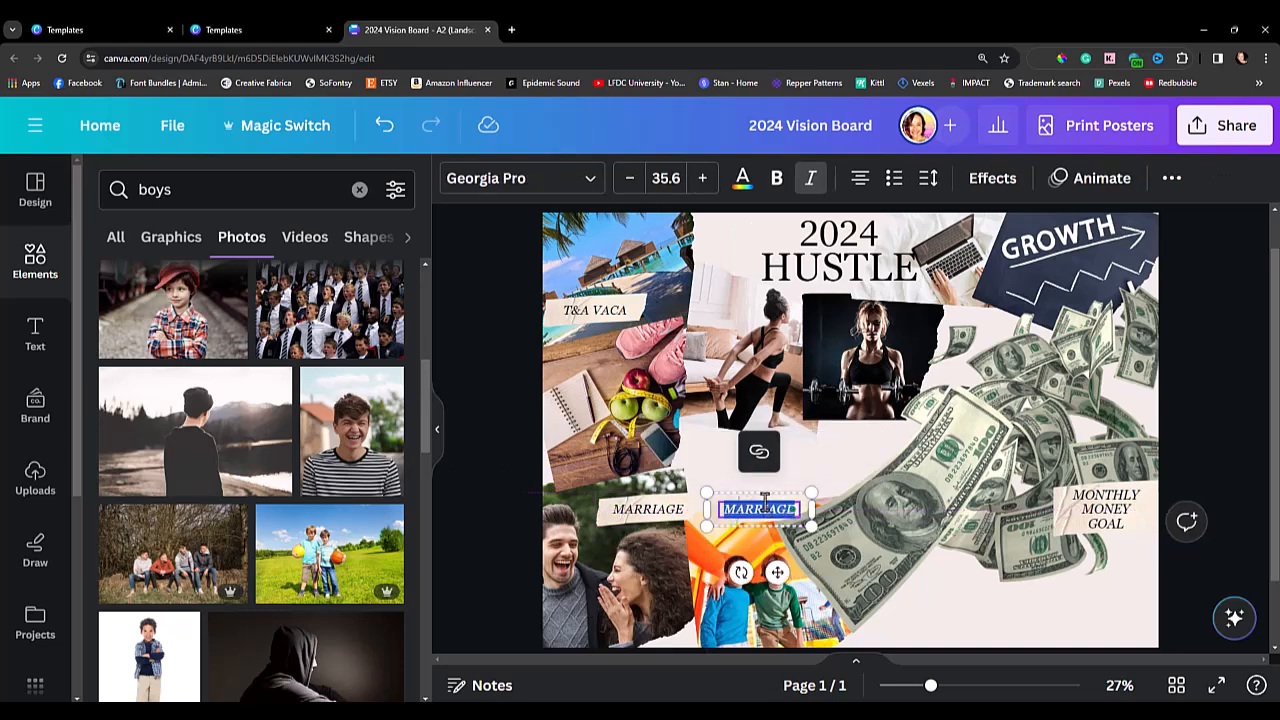
{"action": "type", "text": "BOYS INDEPENCE"}
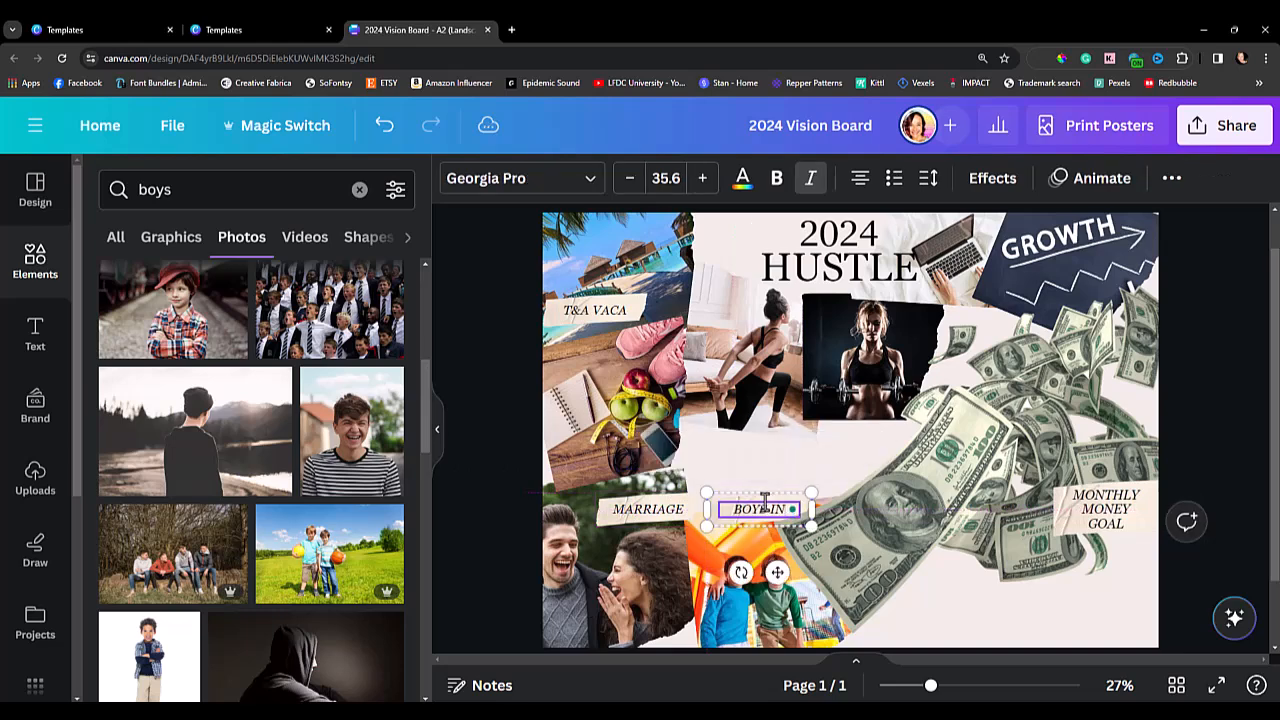
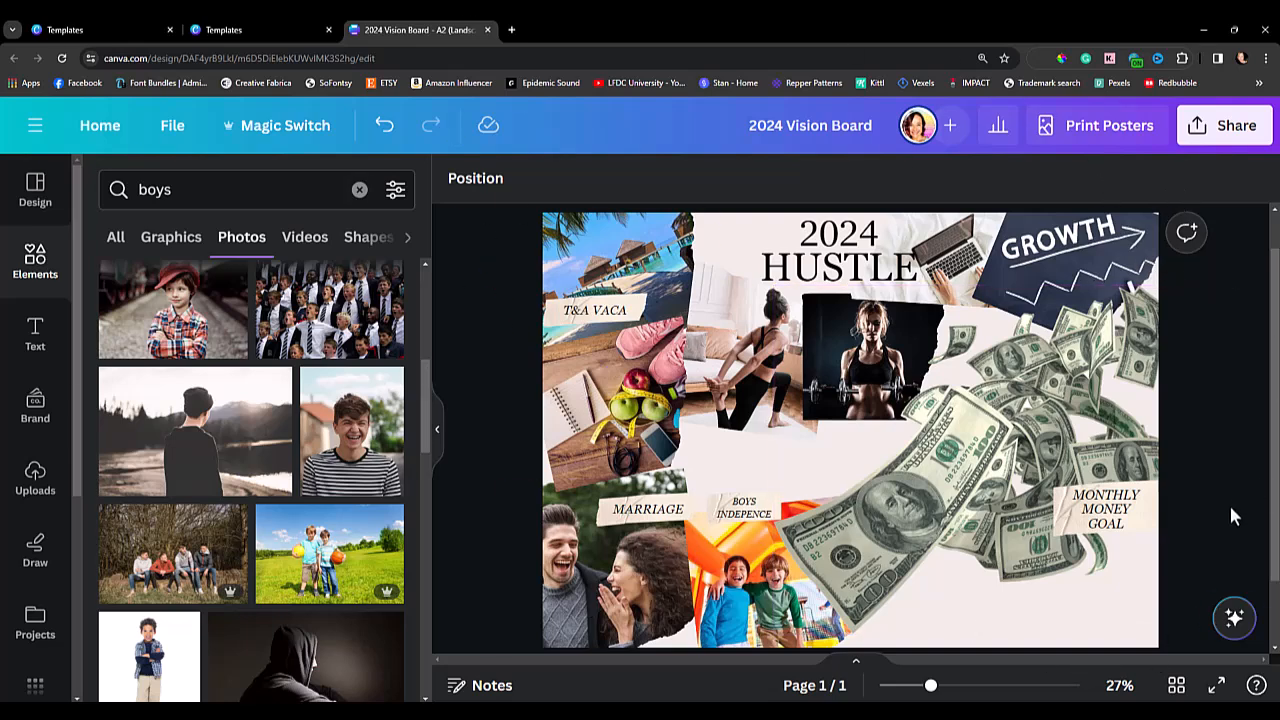
Search the elements for "married", look through the wedding graphics, and switch to photos matching "engaged".
{"action": "left_click_drag", "start_coordinate": [172, 190], "coordinate": [137, 197]}
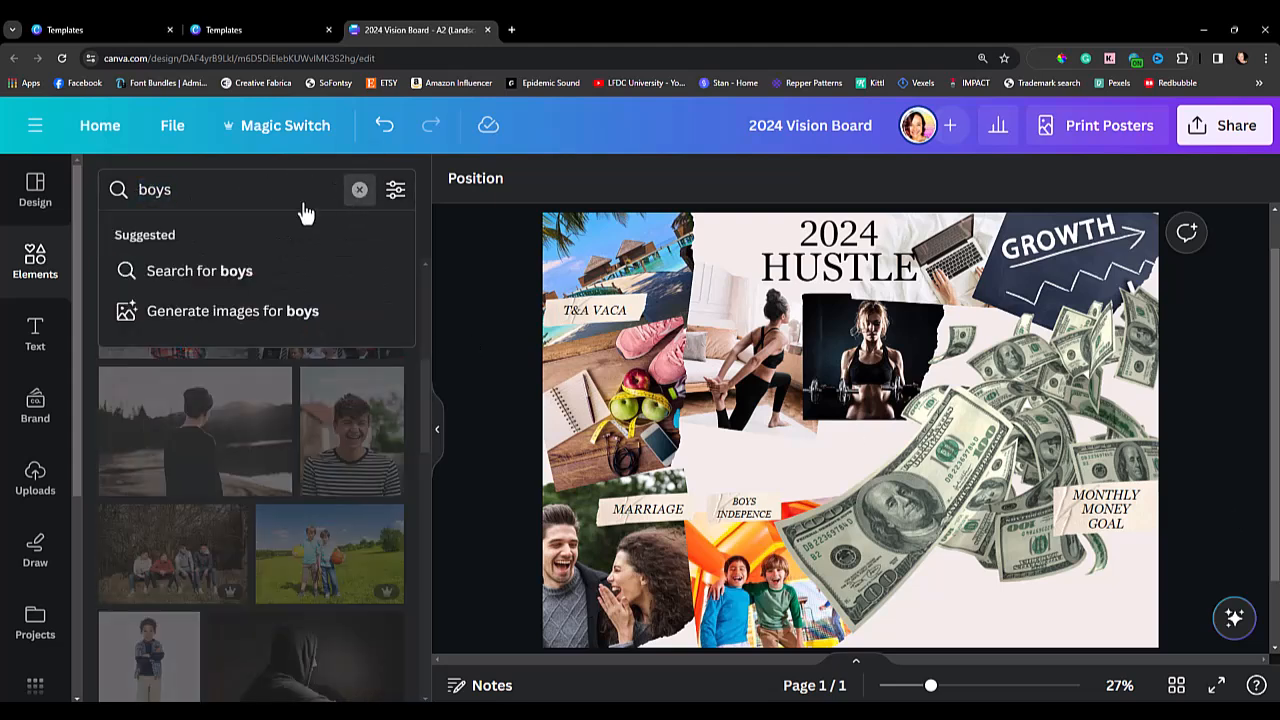
{"action": "left_click", "coordinate": [358, 190]}
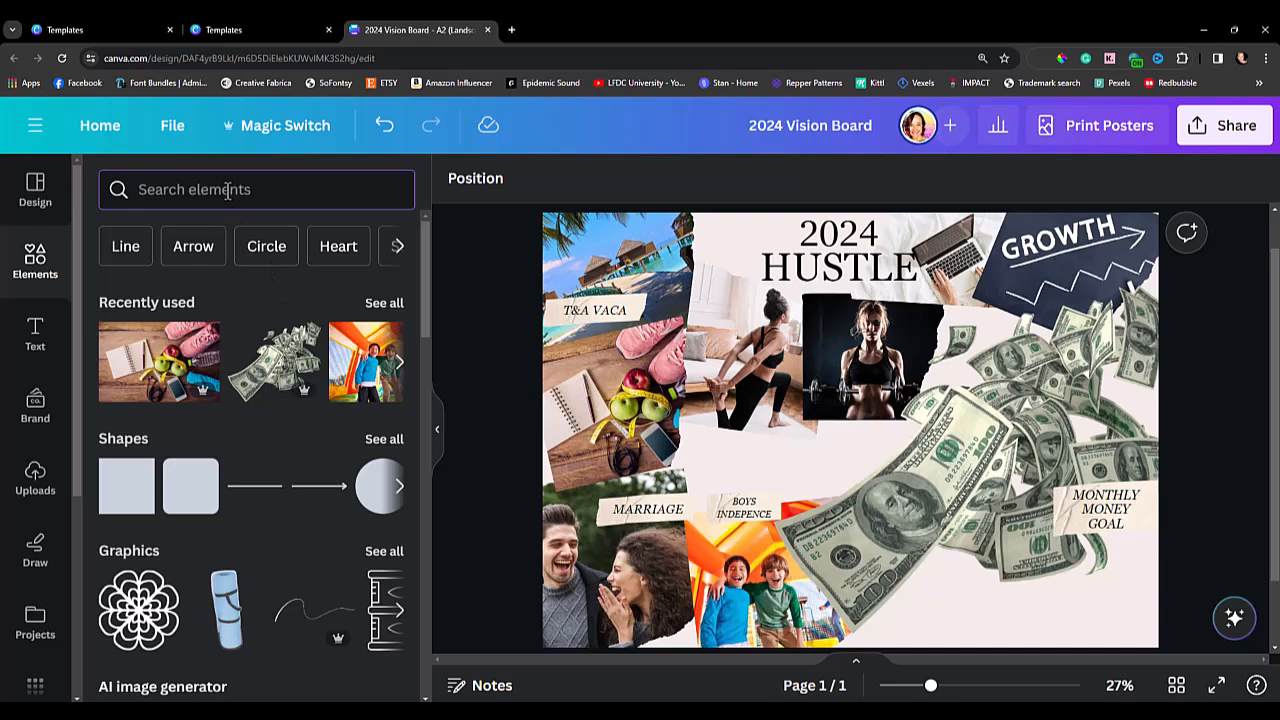
{"action": "type", "text": "mari"}
{"action": "type", "text": "ied"}
{"action": "key", "text": "Return"}
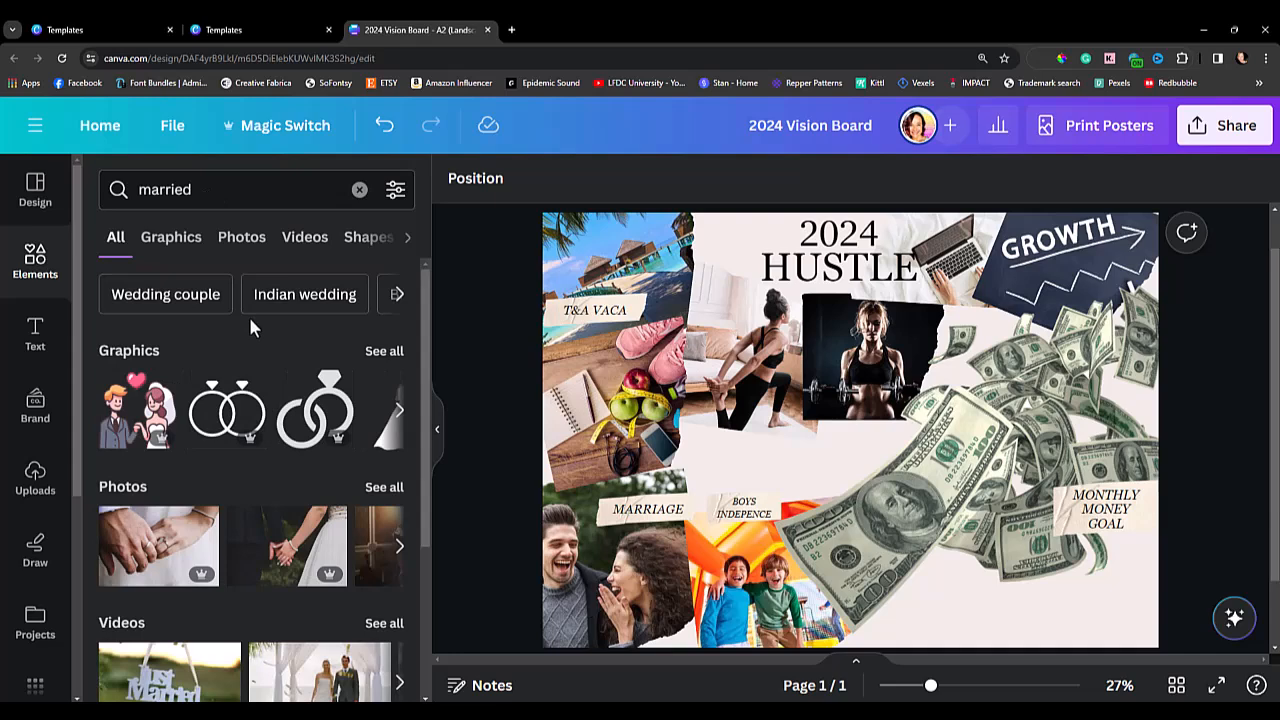
{"action": "left_click", "coordinate": [185, 250]}
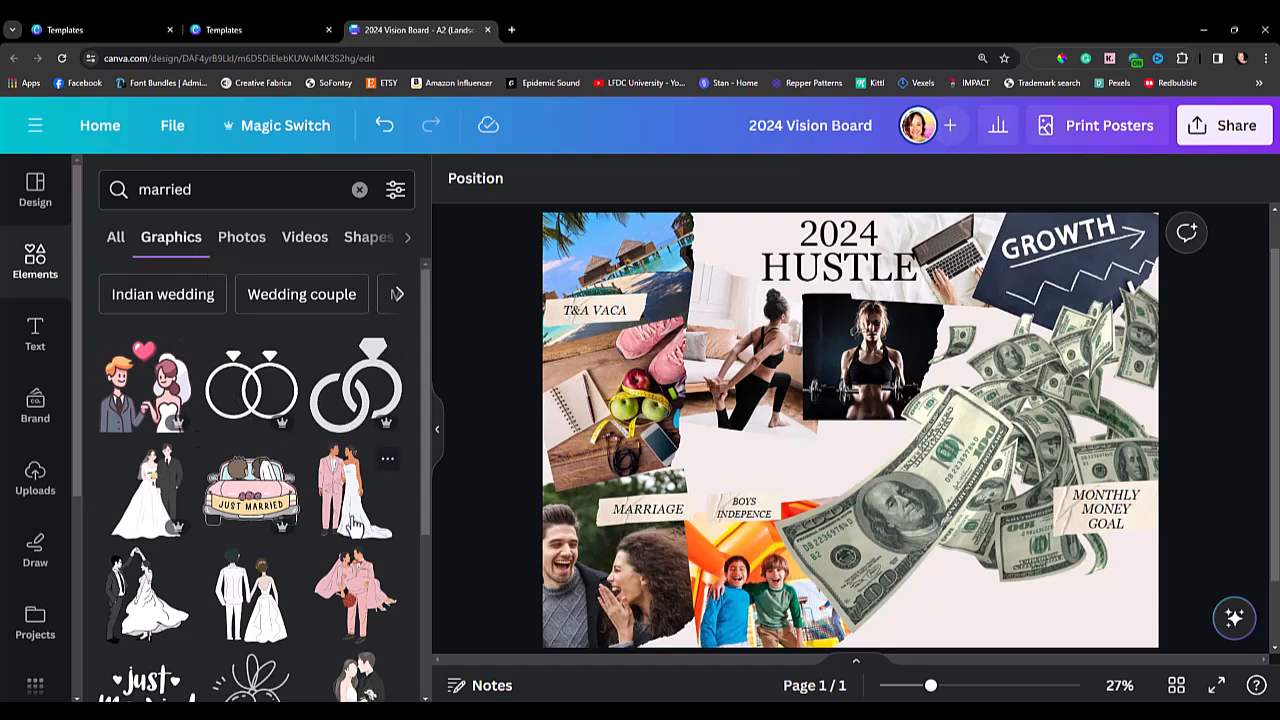
{"action": "scroll", "coordinate": [352, 524], "scroll_direction": "down", "scroll_amount": 5}
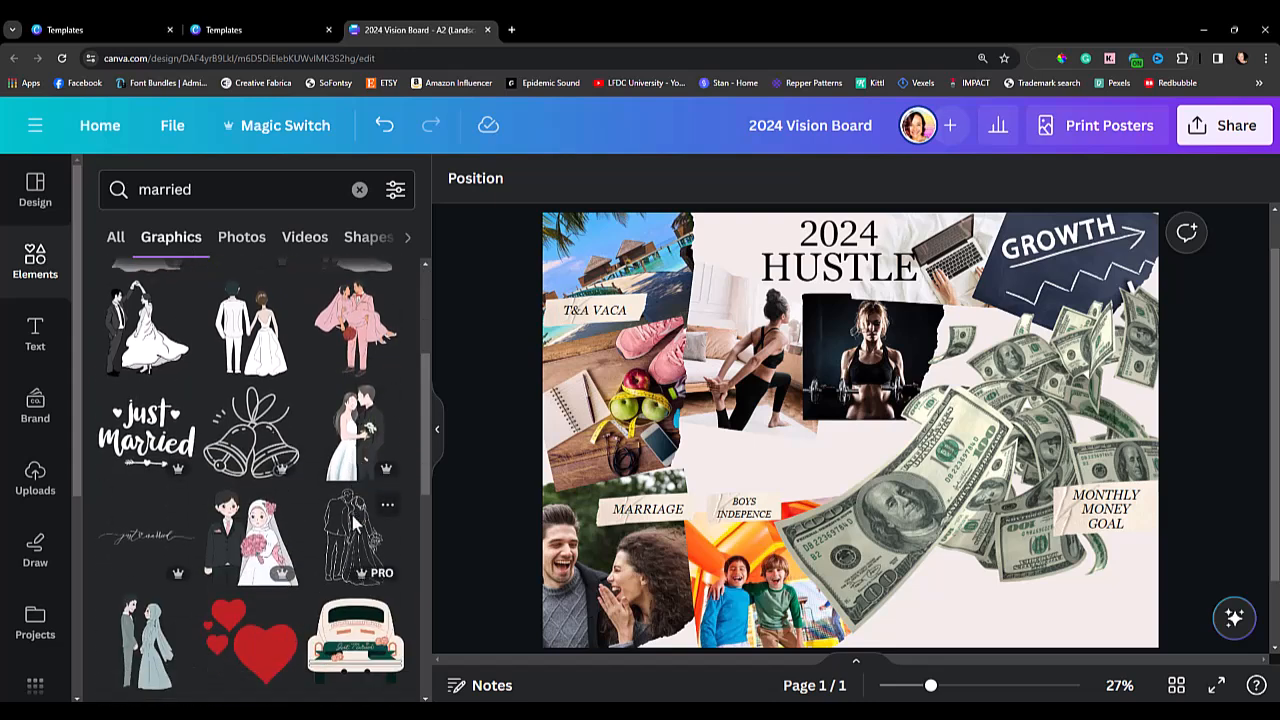
{"action": "scroll", "coordinate": [345, 540], "scroll_direction": "down", "scroll_amount": 7}
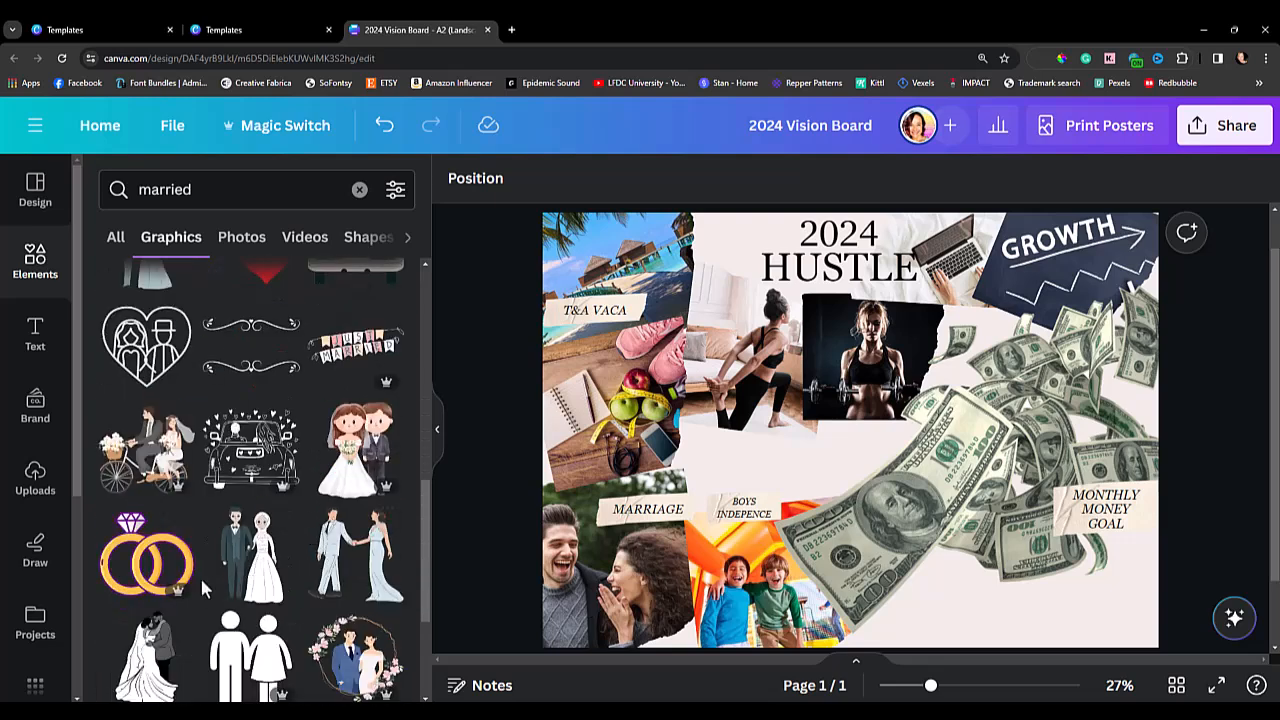
{"action": "scroll", "coordinate": [231, 578], "scroll_direction": "down", "scroll_amount": 3}
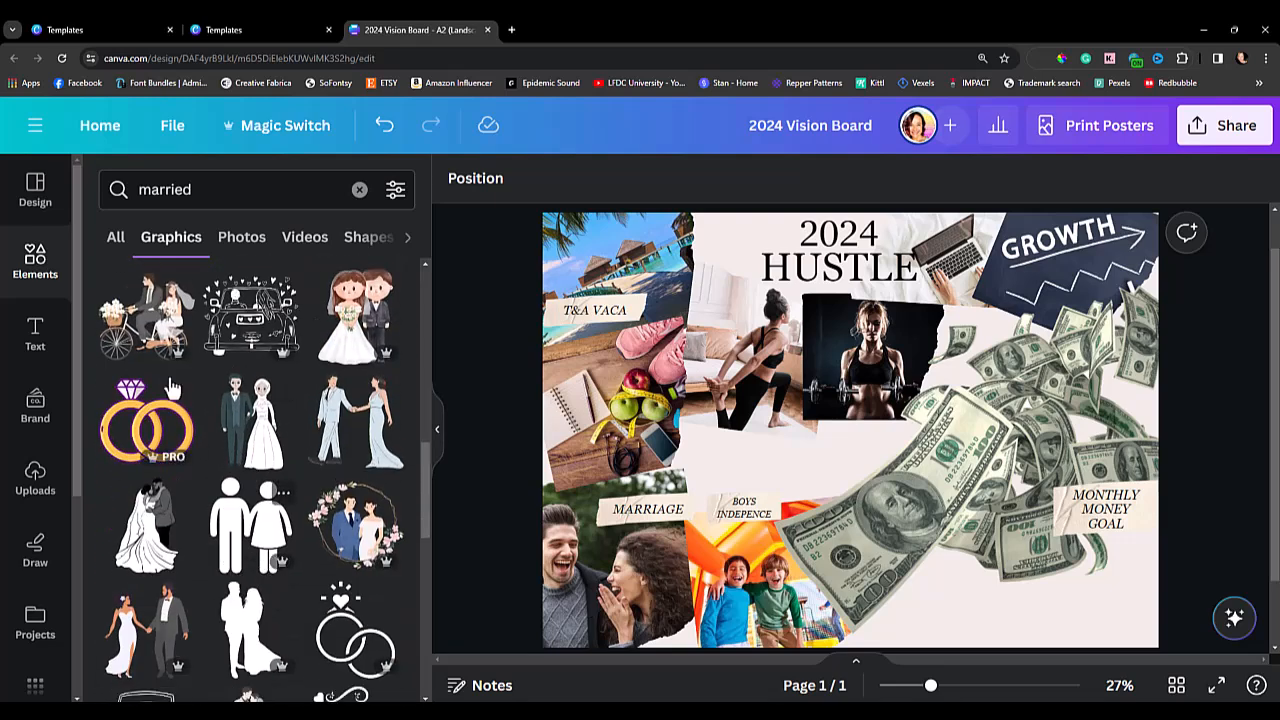
{"action": "scroll", "coordinate": [332, 391], "scroll_direction": "down", "scroll_amount": 12}
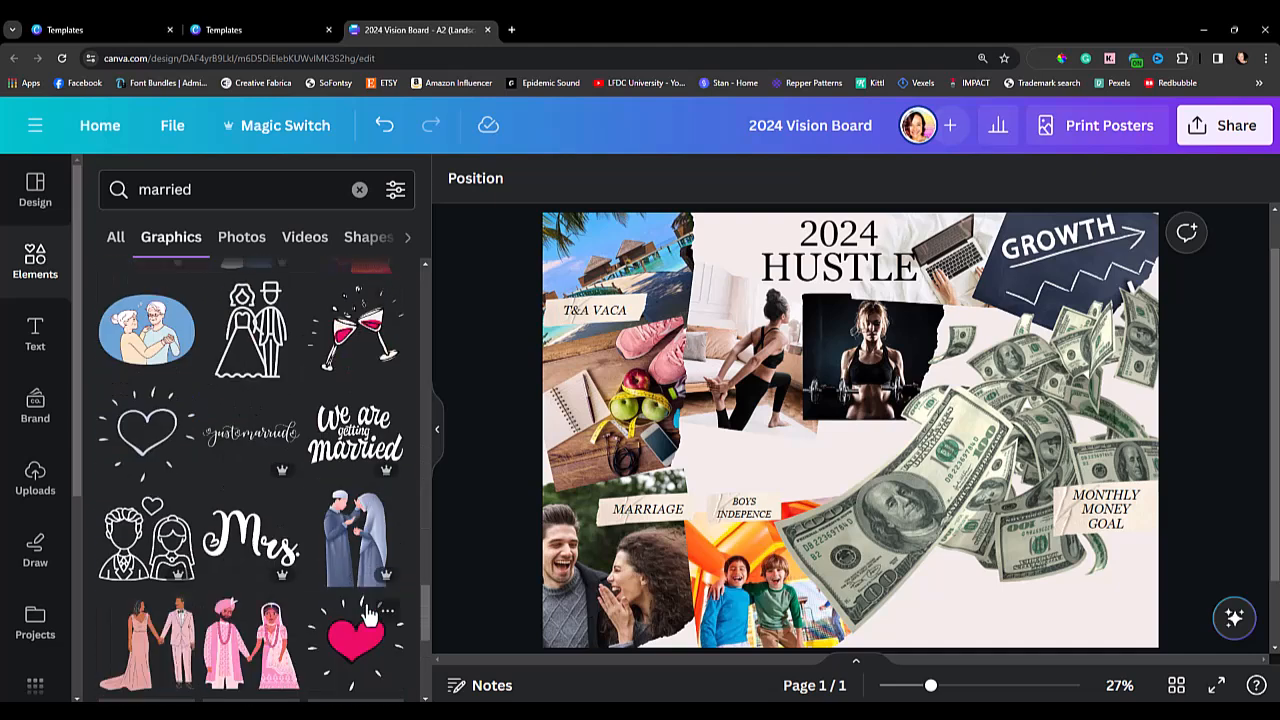
{"action": "scroll", "coordinate": [272, 615], "scroll_direction": "down", "scroll_amount": 7}
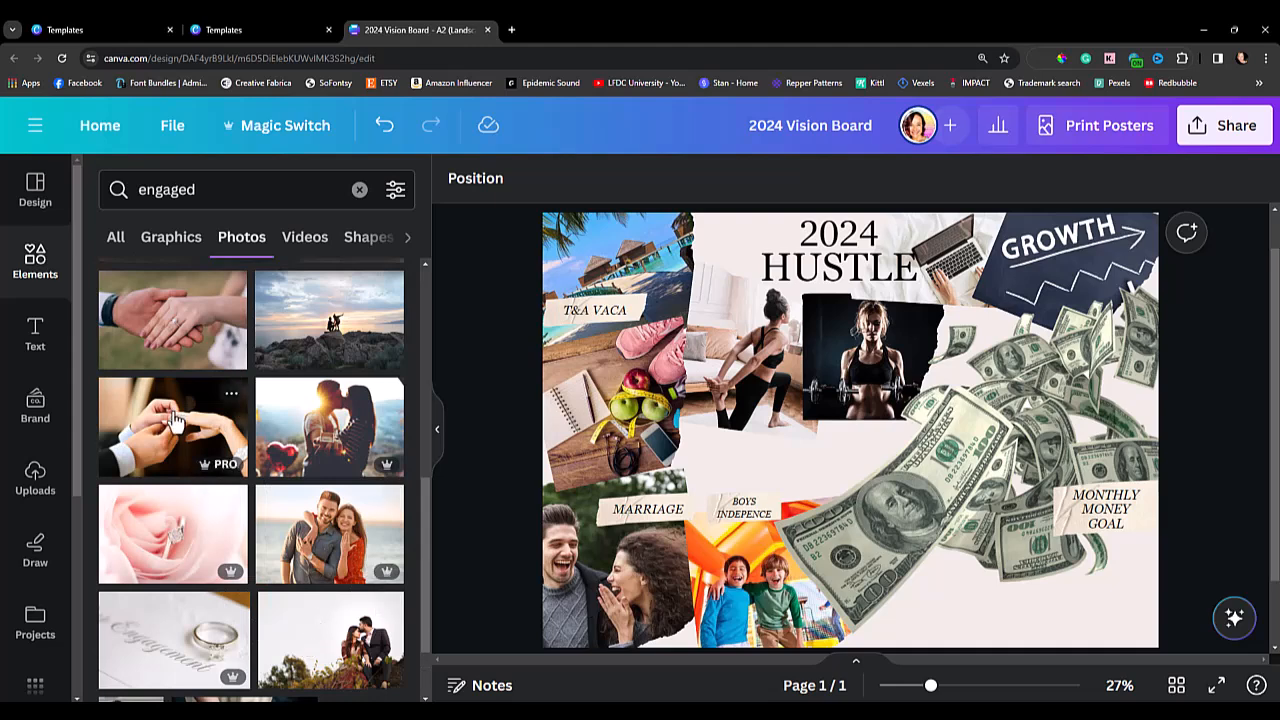
Duplicate the laughing couple photo over the lower part of the money and replace the copy's picture with the ring-on-finger photo.
{"action": "left_click", "coordinate": [615, 425]}
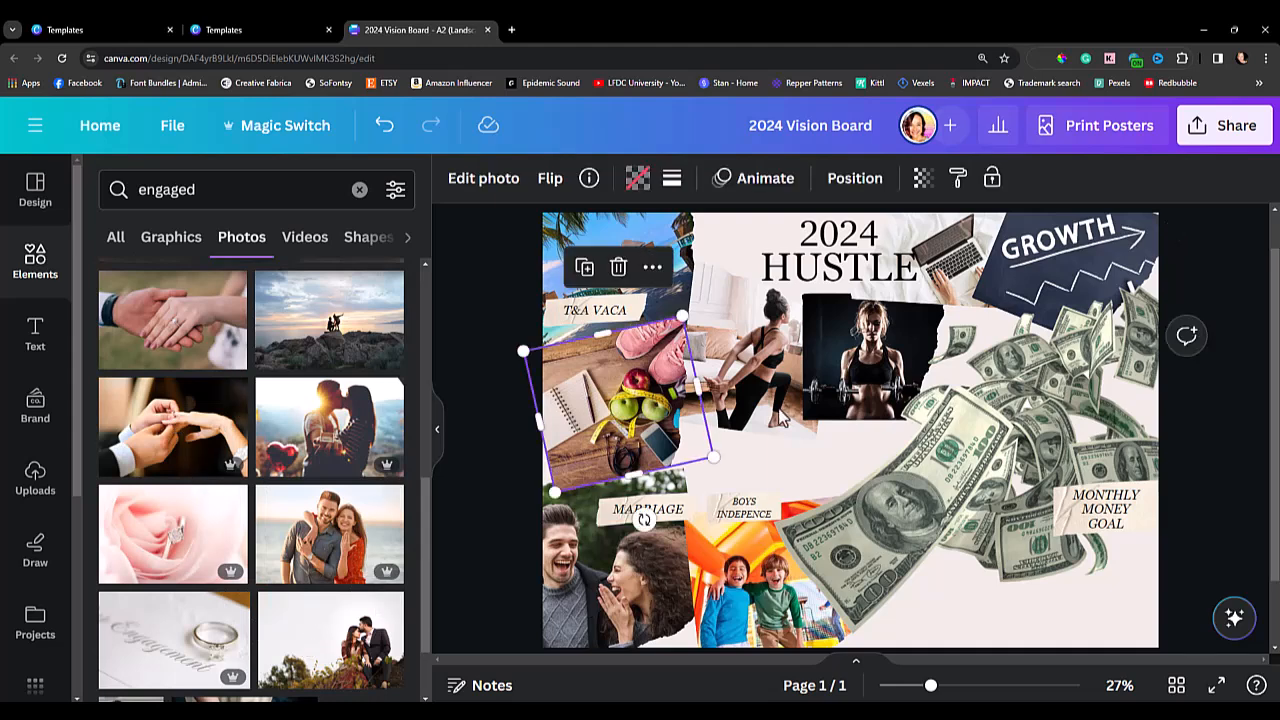
{"action": "left_click", "coordinate": [862, 404]}
{"action": "left_click", "coordinate": [580, 592]}
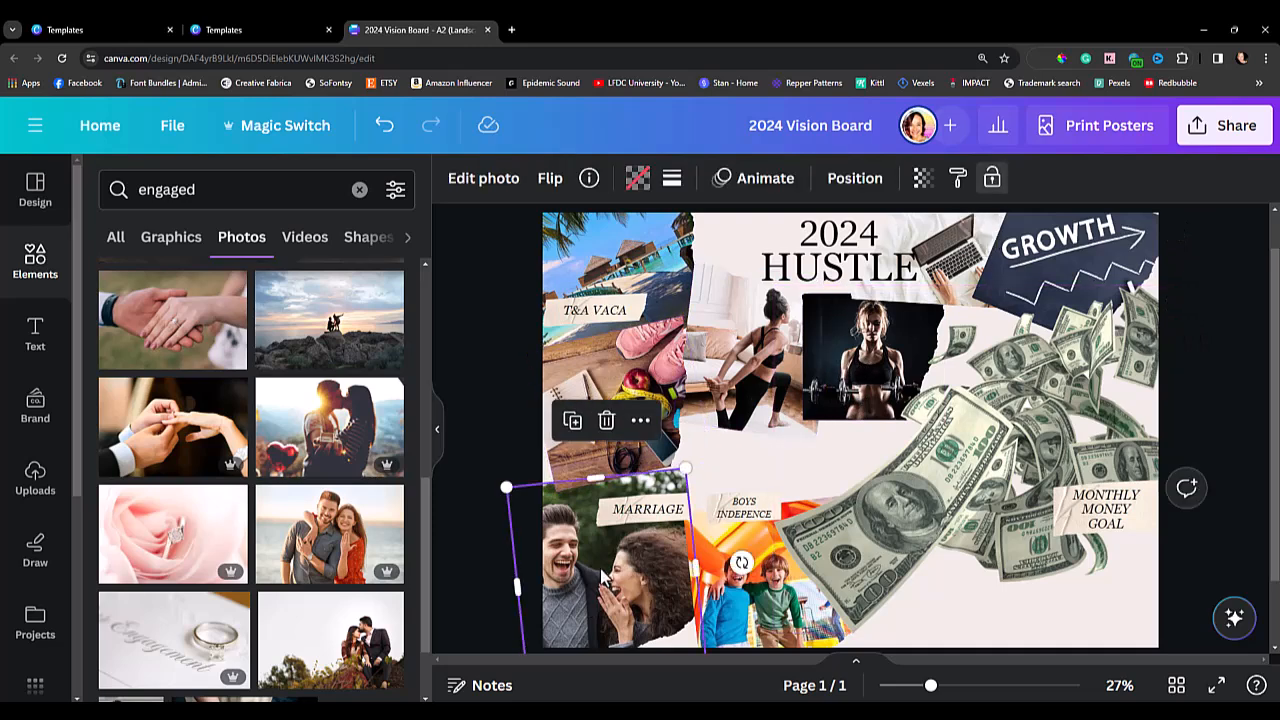
{"action": "left_click_drag", "start_coordinate": [576, 595], "coordinate": [978, 607]}
{"action": "left_click", "coordinate": [975, 638]}
{"action": "left_click", "coordinate": [974, 640]}
{"action": "double_click", "coordinate": [973, 638]}
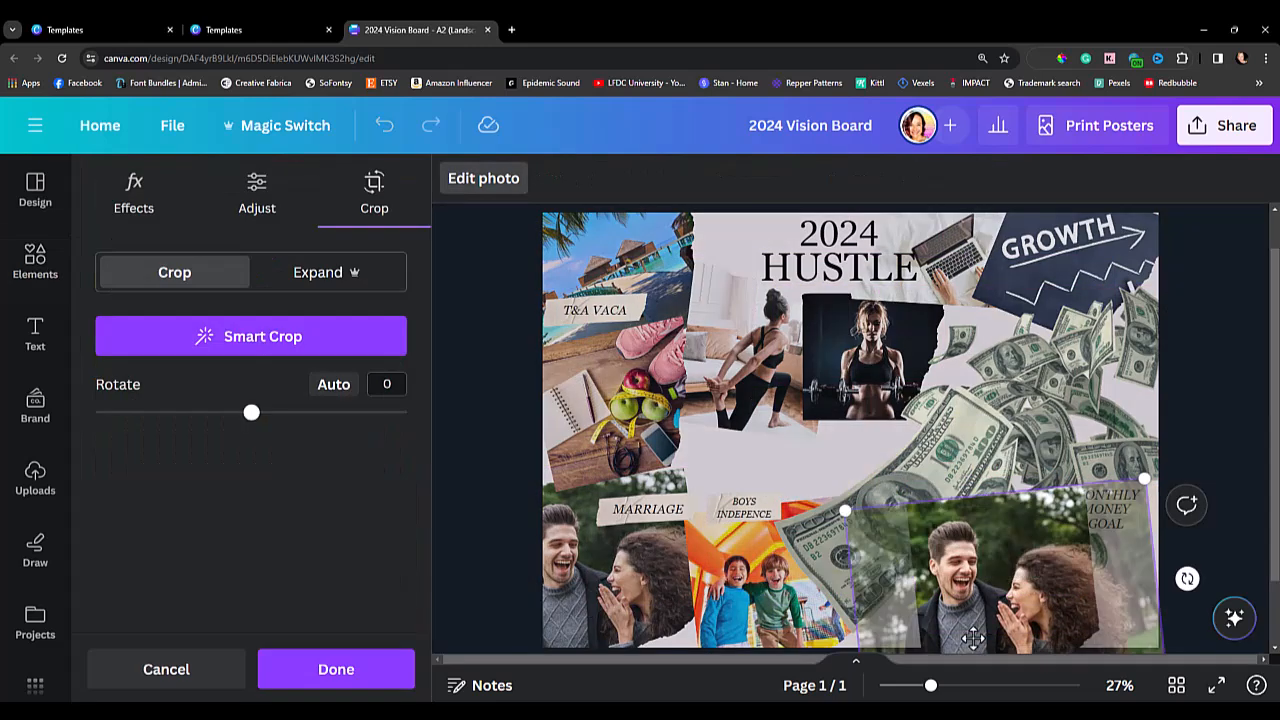
{"action": "key", "text": "Delete"}
{"action": "left_click_drag", "start_coordinate": [160, 437], "coordinate": [868, 648]}
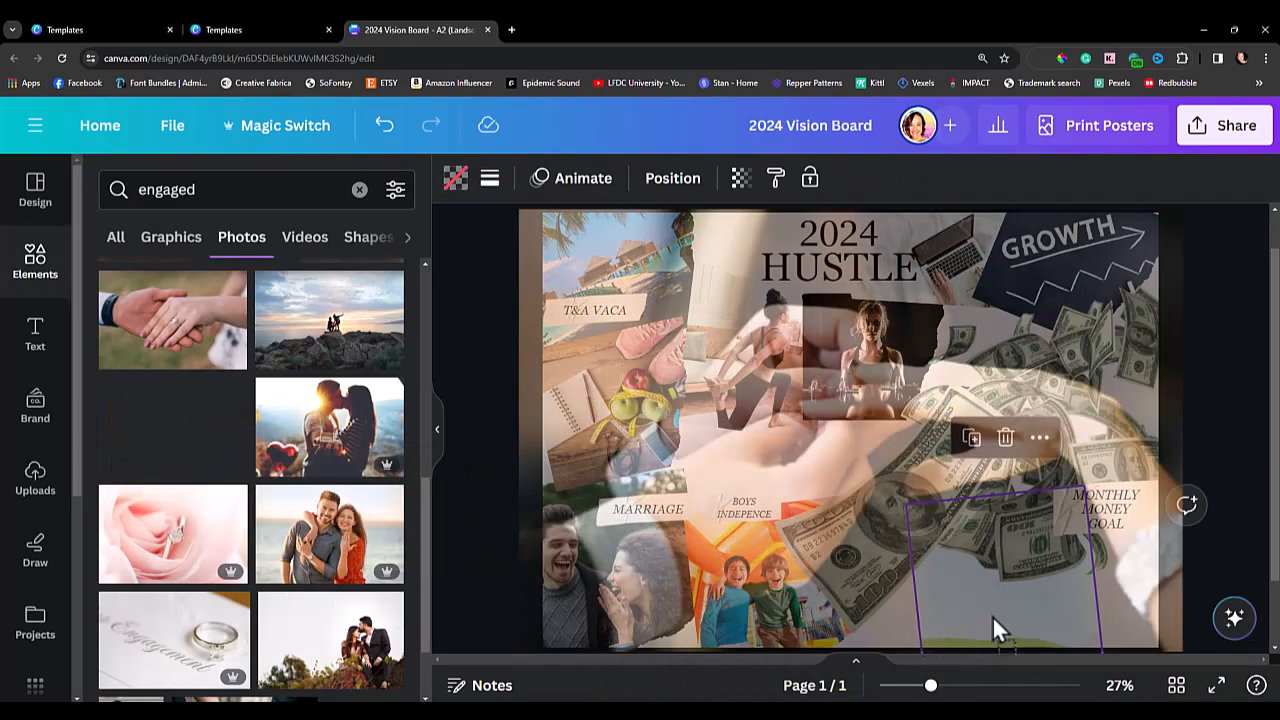
{"action": "left_click_drag", "start_coordinate": [1073, 620], "coordinate": [982, 641]}
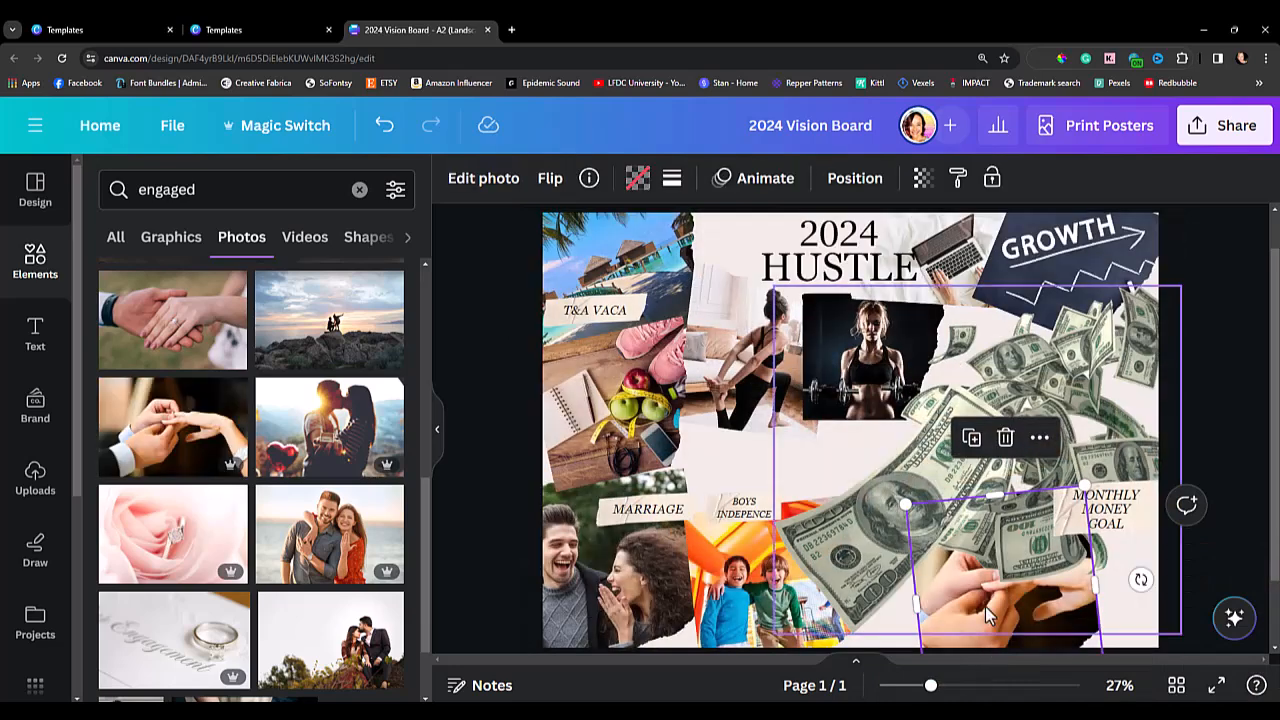
Shrink the ring photo and place it at the board's lower edge, beside the bounce house photo and below the money.
{"action": "left_click_drag", "start_coordinate": [1085, 486], "coordinate": [1035, 555]}
{"action": "left_click_drag", "start_coordinate": [988, 641], "coordinate": [946, 632]}
{"action": "scroll", "coordinate": [1210, 595], "scroll_direction": "down", "scroll_amount": 1}
{"action": "left_click_drag", "start_coordinate": [1048, 540], "coordinate": [1046, 540]}
{"action": "left_click_drag", "start_coordinate": [958, 574], "coordinate": [953, 576]}
{"action": "scroll", "coordinate": [1202, 316], "scroll_direction": "up", "scroll_amount": 1}
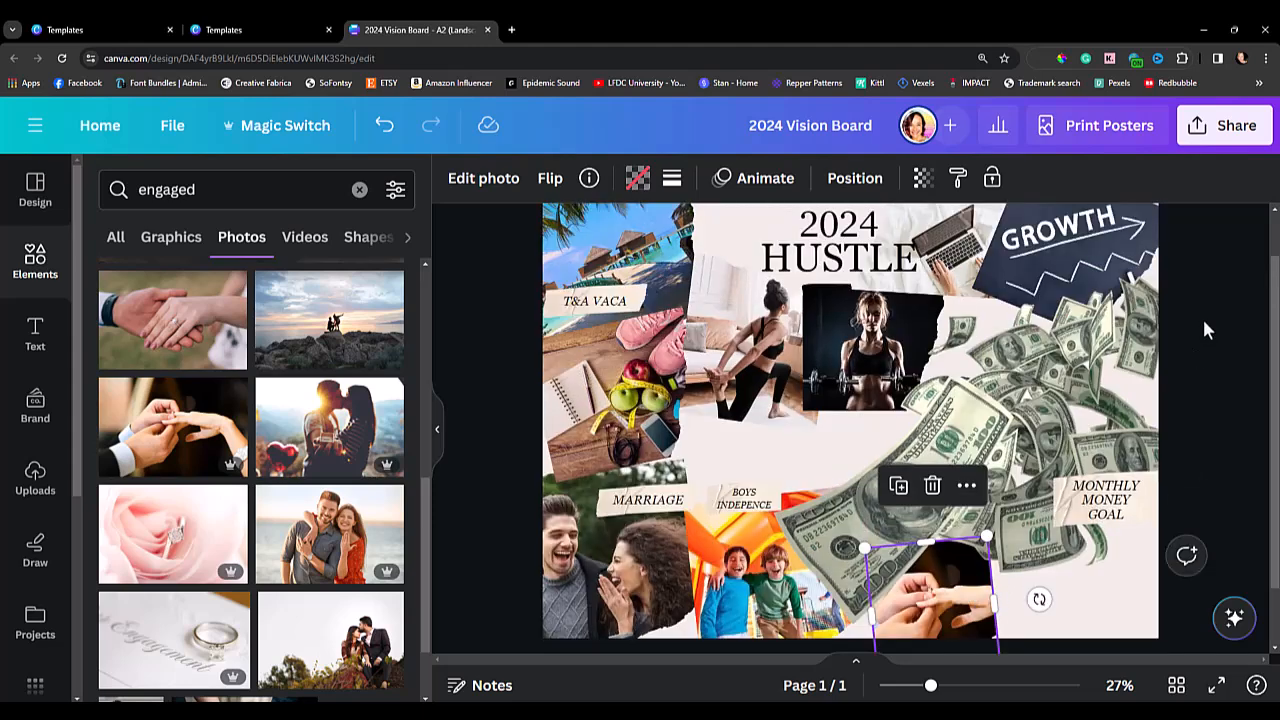
Search the graphics for "inspirational quote stickers" and add the "Progress not Perfection" sticker to the board.
{"action": "left_click", "coordinate": [40, 272]}
{"action": "left_click", "coordinate": [245, 190]}
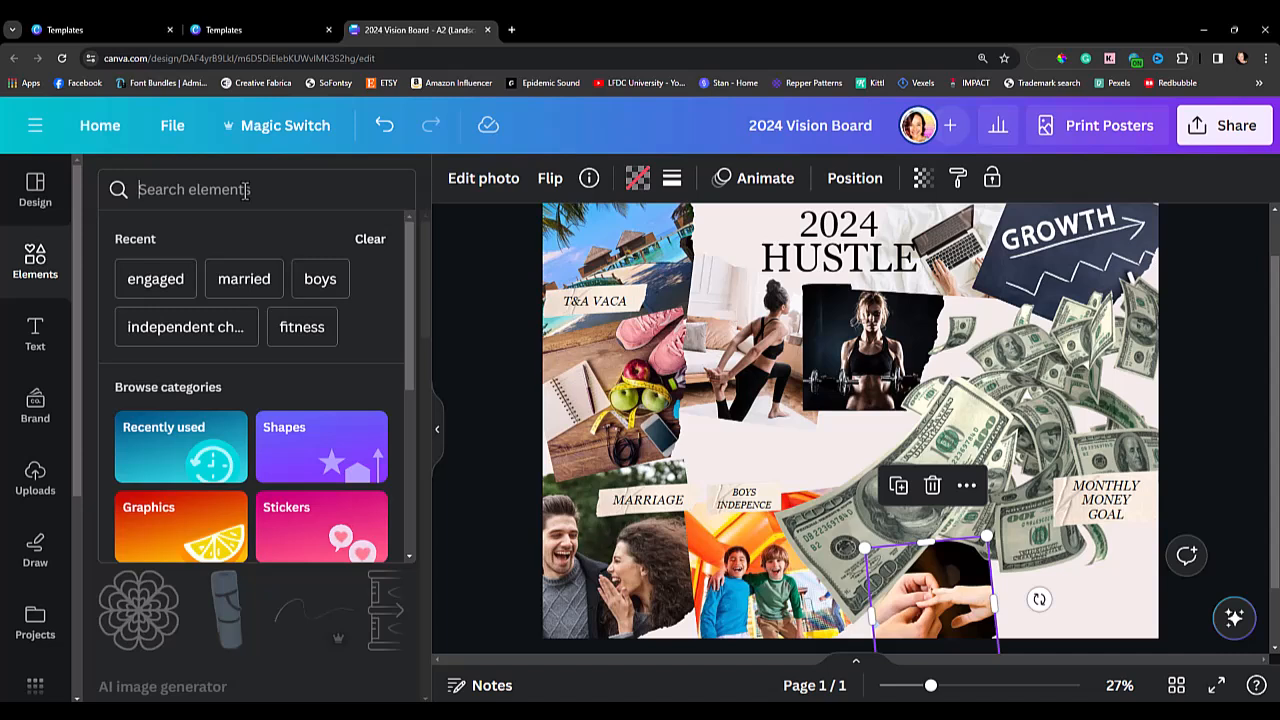
{"action": "type", "text": "inspiration"}
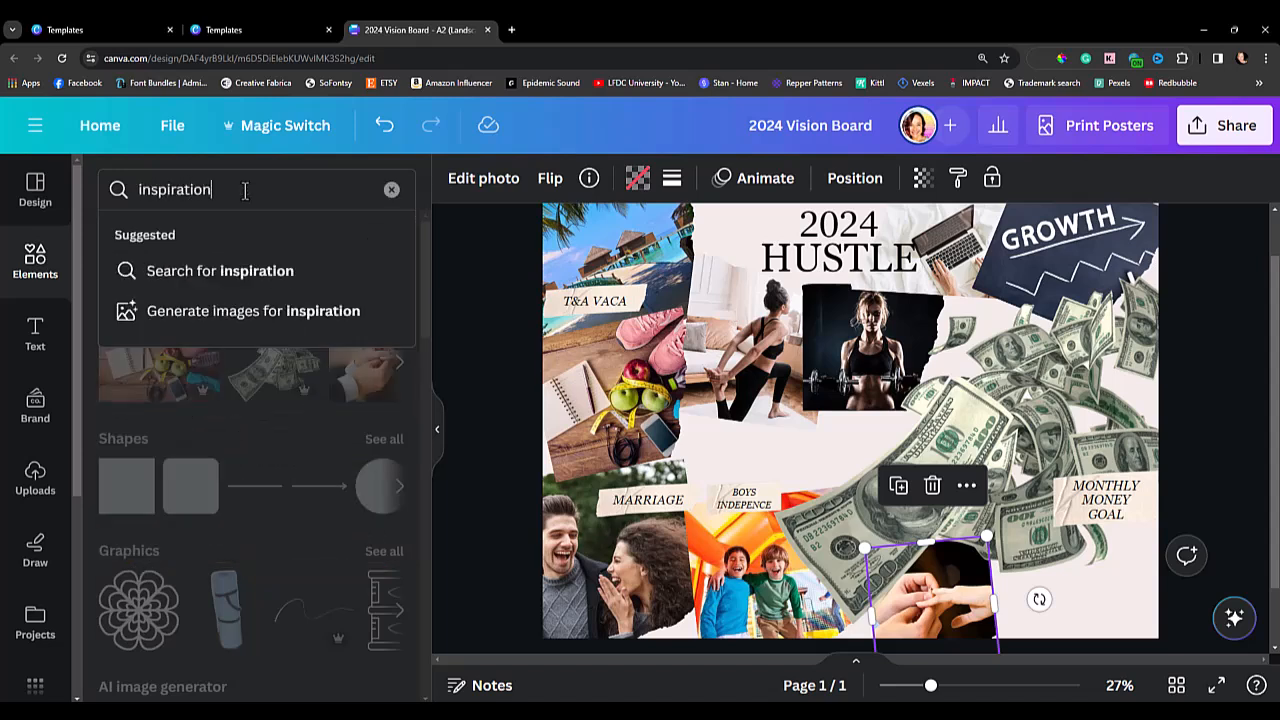
{"action": "type", "text": "al quote stickers"}
{"action": "key", "text": "Return"}
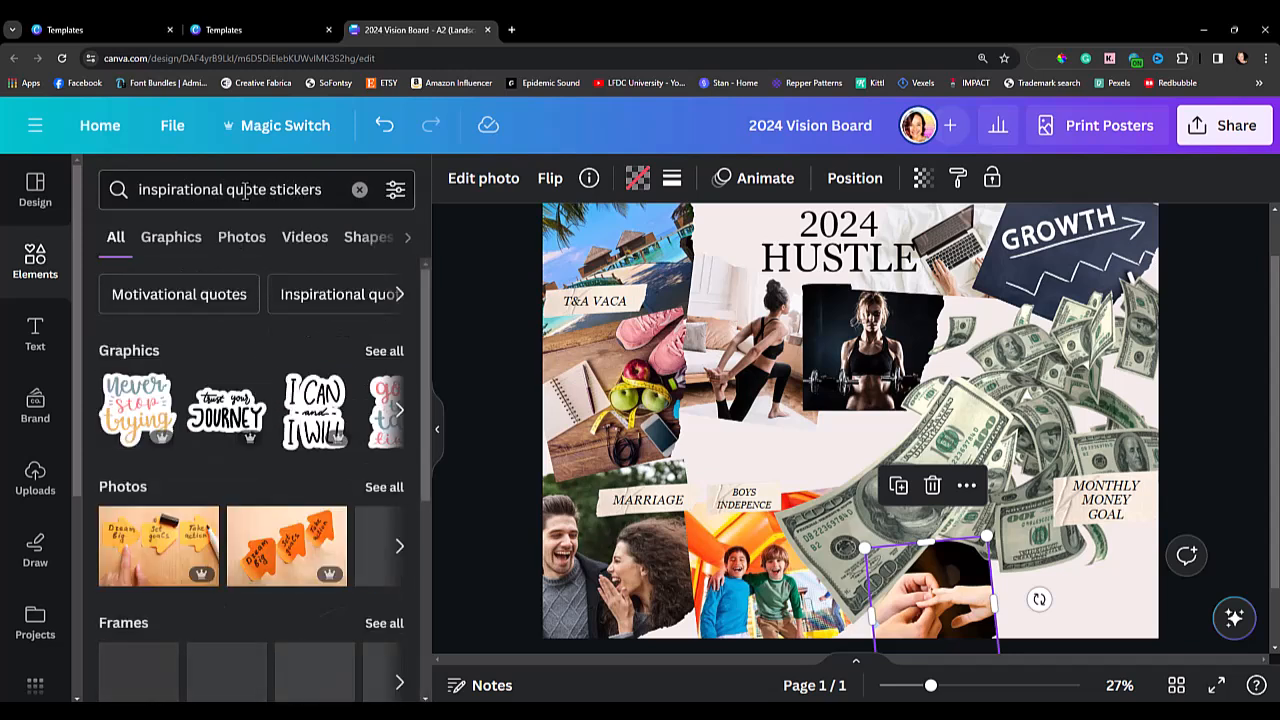
{"action": "left_click", "coordinate": [377, 357]}
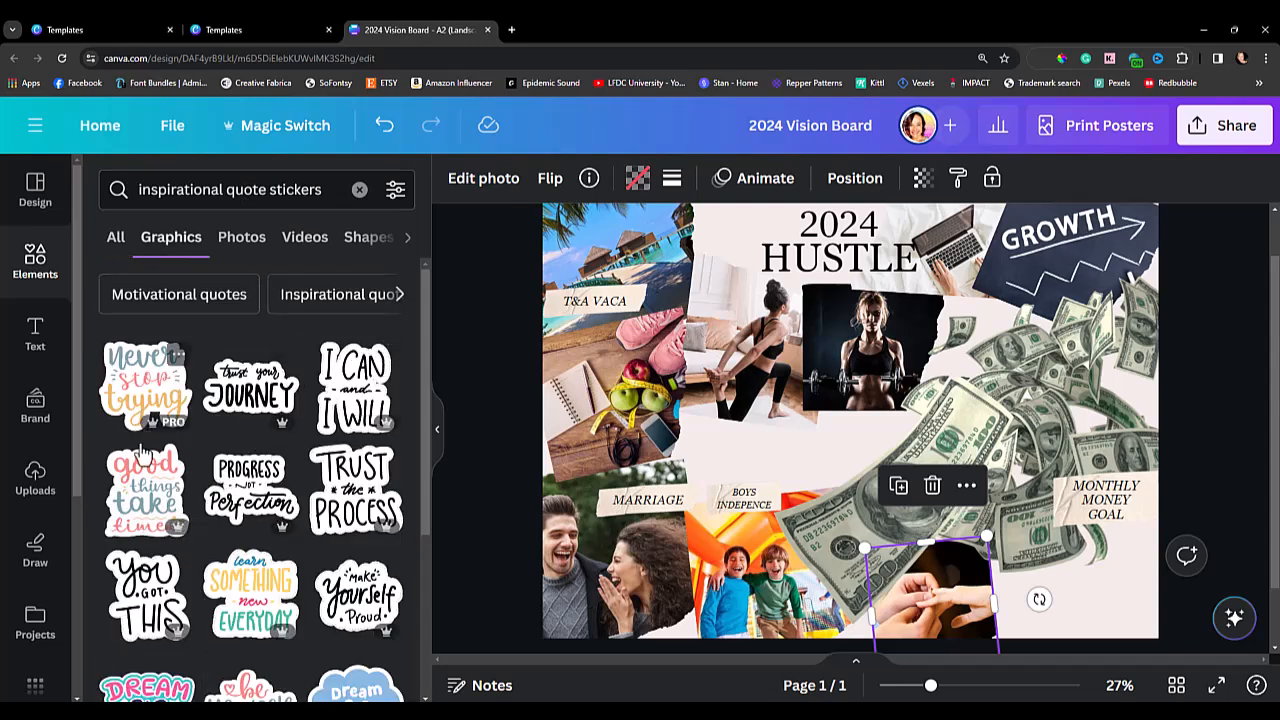
{"action": "left_click", "coordinate": [250, 495]}
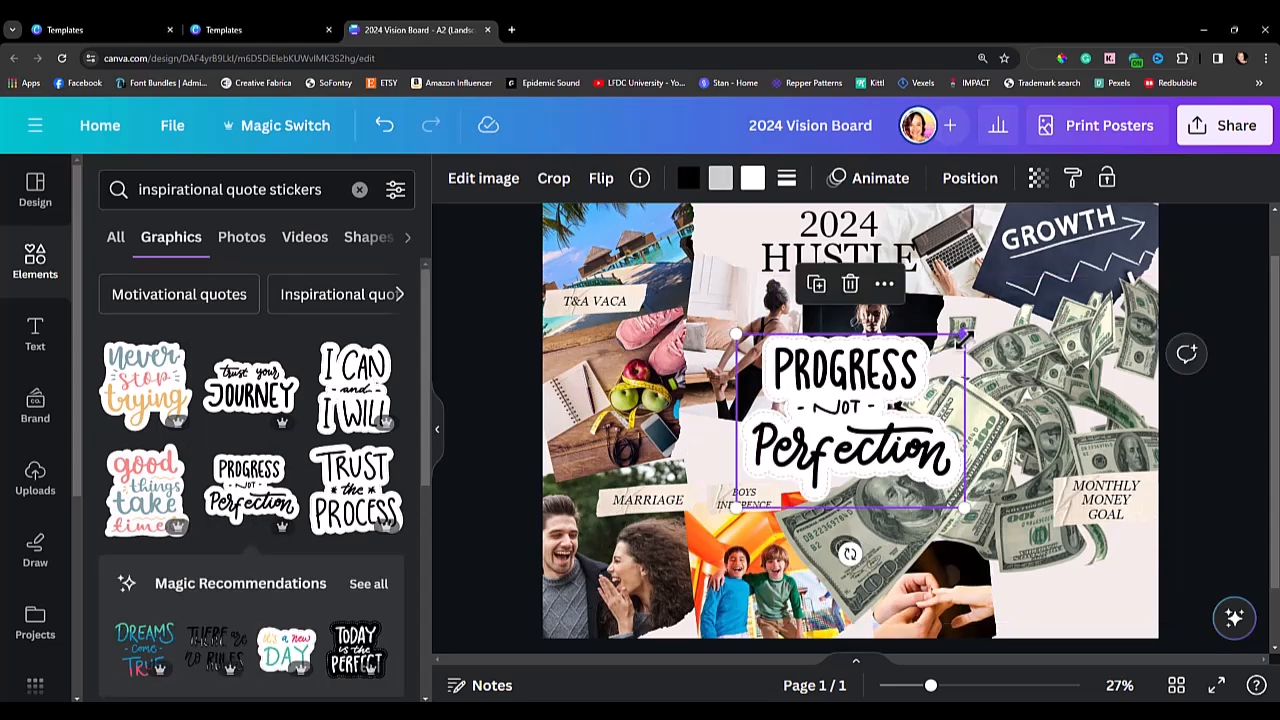
Shrink the "Progress not Perfection" sticker, tilt it slightly and place it between the beach photo and the HUSTLE heading.
{"action": "left_click_drag", "start_coordinate": [957, 345], "coordinate": [751, 272]}
{"action": "left_click_drag", "start_coordinate": [706, 236], "coordinate": [706, 288]}
{"action": "left_click_drag", "start_coordinate": [750, 325], "coordinate": [740, 310]}
{"action": "left_click_drag", "start_coordinate": [788, 272], "coordinate": [782, 250]}
{"action": "left_click_drag", "start_coordinate": [688, 287], "coordinate": [697, 284]}
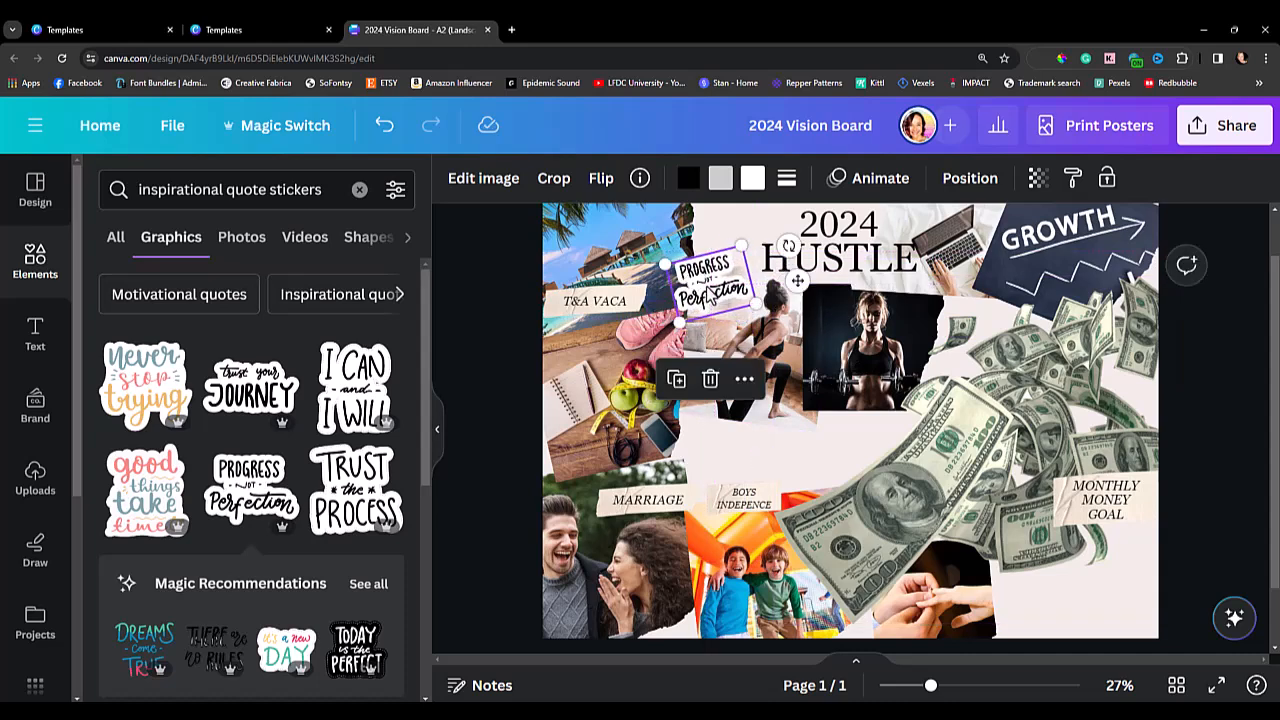
Add the pink "Have Fun" sticker from the quote stickers and place it small between the couple and bounce house photos.
{"action": "scroll", "coordinate": [314, 450], "scroll_direction": "down", "scroll_amount": 3}
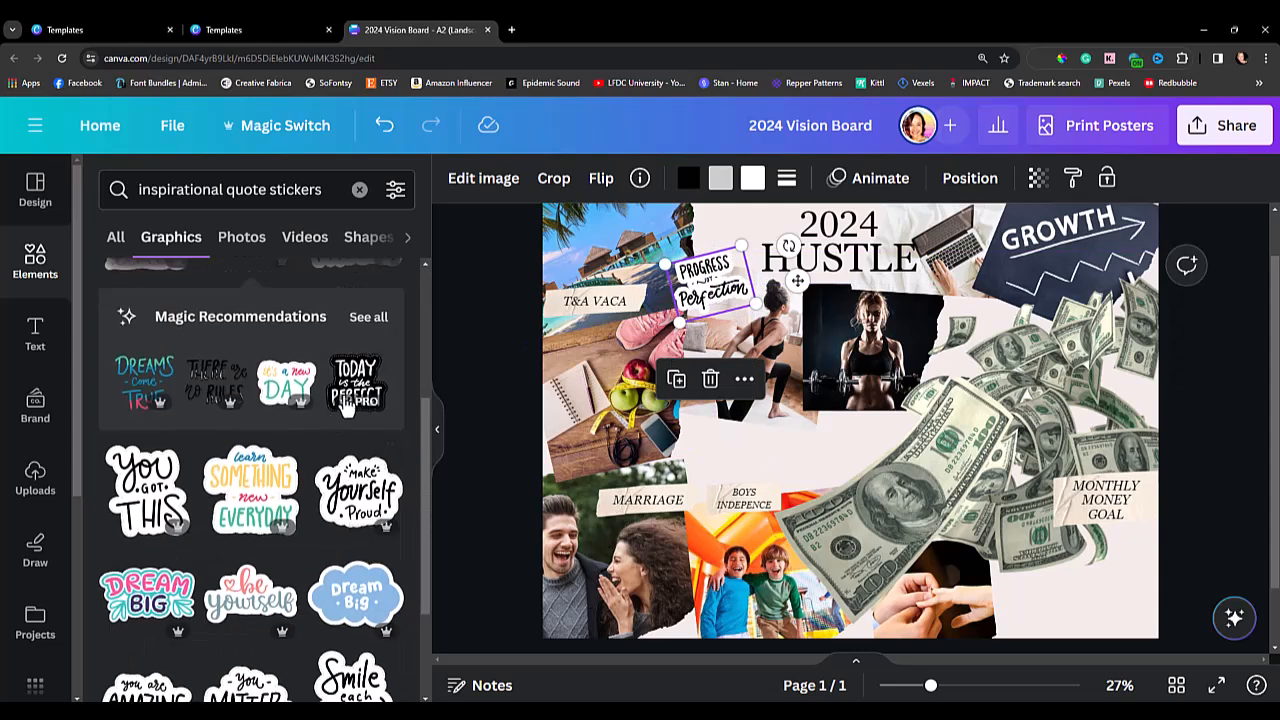
{"action": "scroll", "coordinate": [338, 606], "scroll_direction": "down", "scroll_amount": 2}
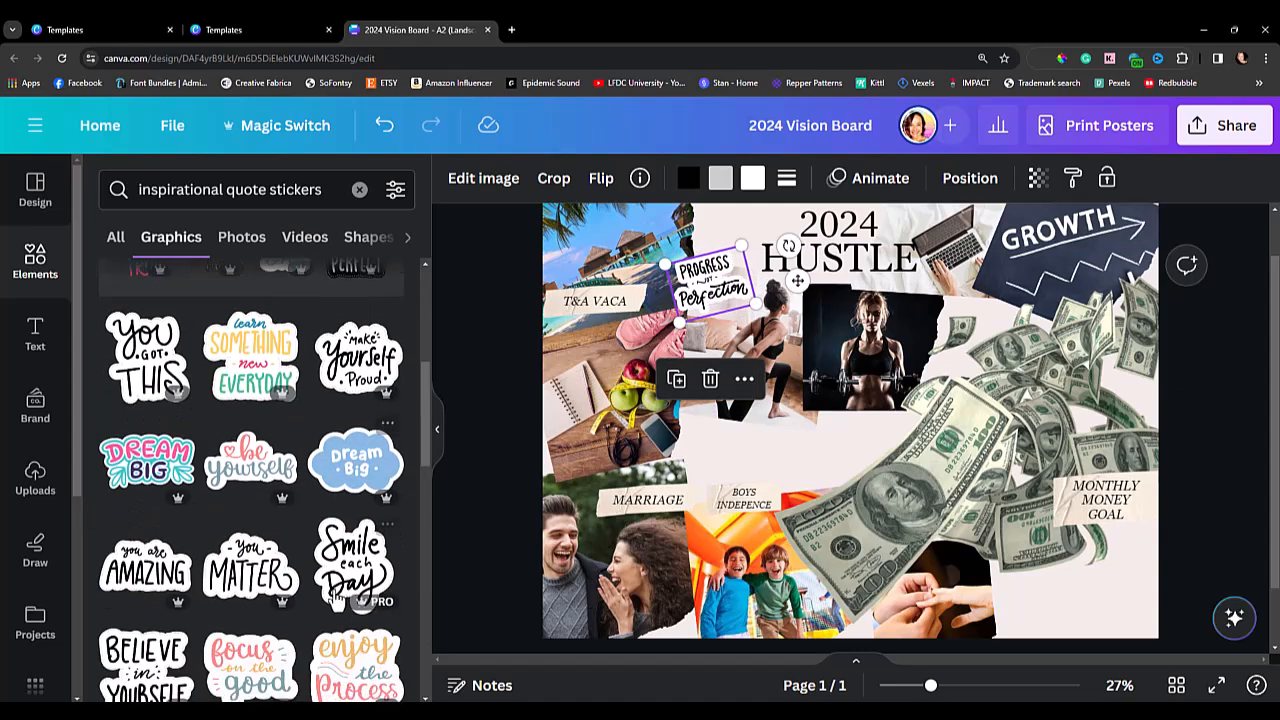
{"action": "scroll", "coordinate": [205, 497], "scroll_direction": "down", "scroll_amount": 2}
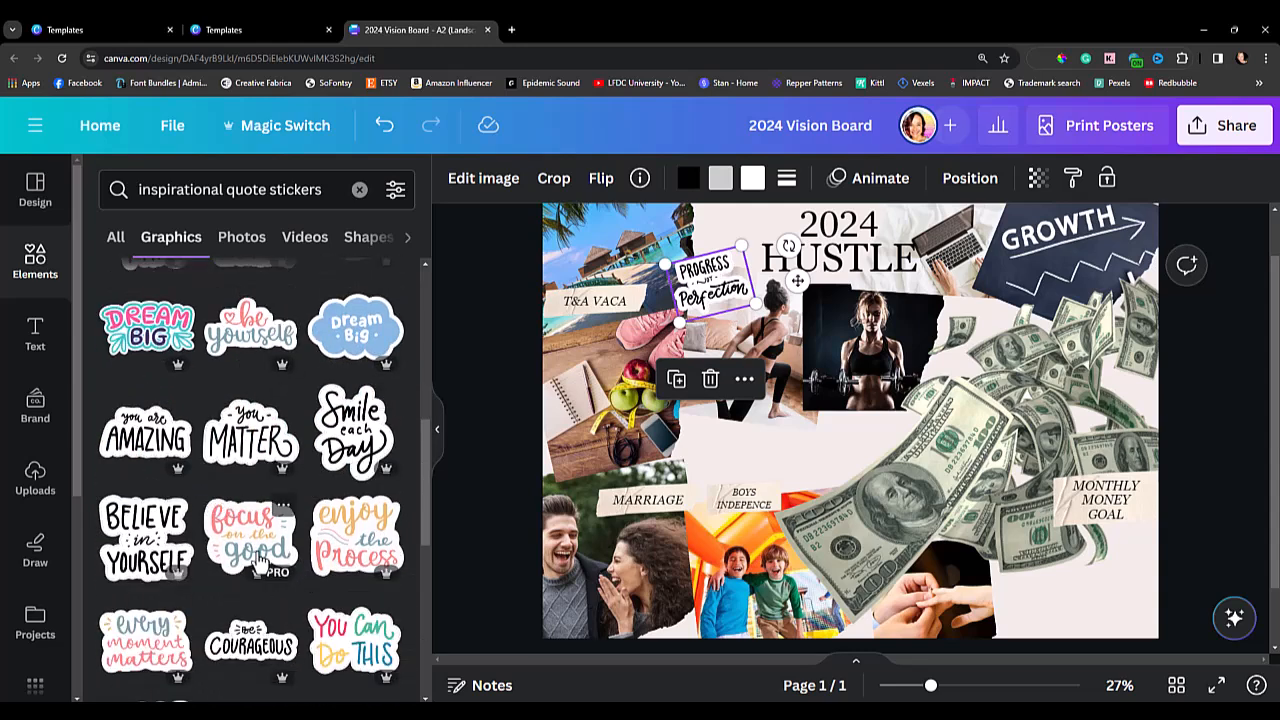
{"action": "scroll", "coordinate": [215, 352], "scroll_direction": "down", "scroll_amount": 2}
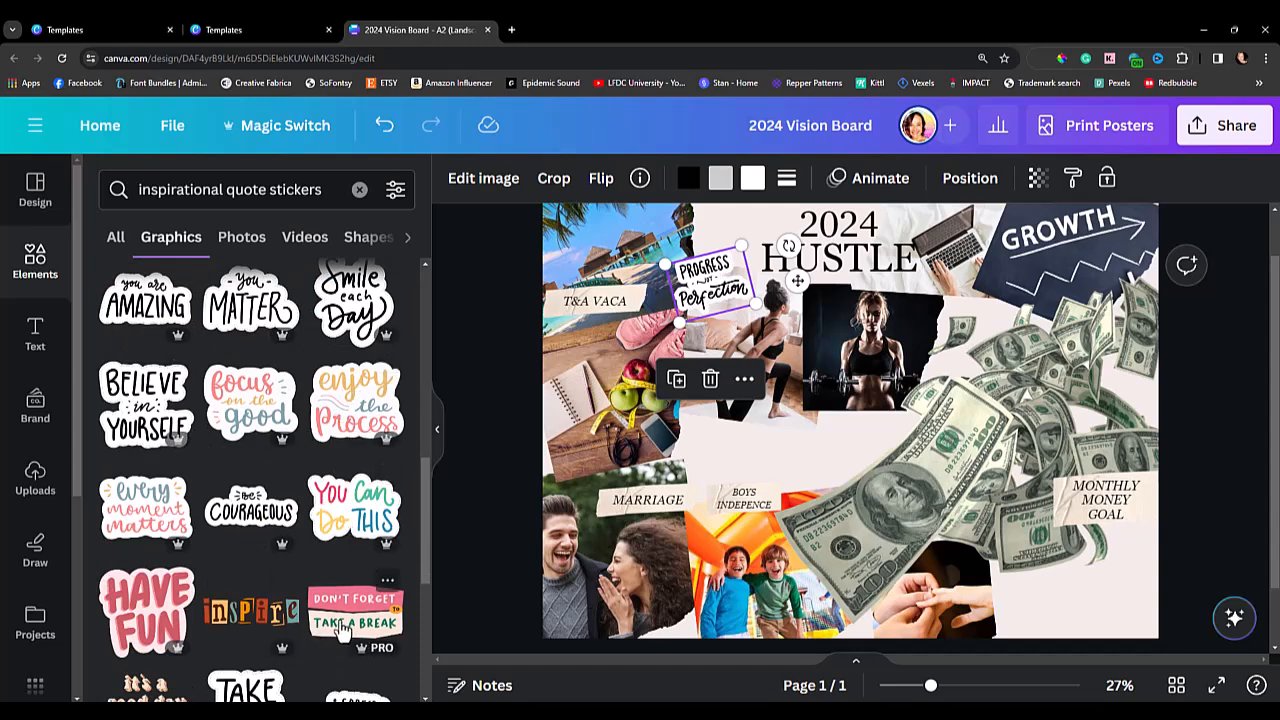
{"action": "scroll", "coordinate": [262, 622], "scroll_direction": "down", "scroll_amount": 2}
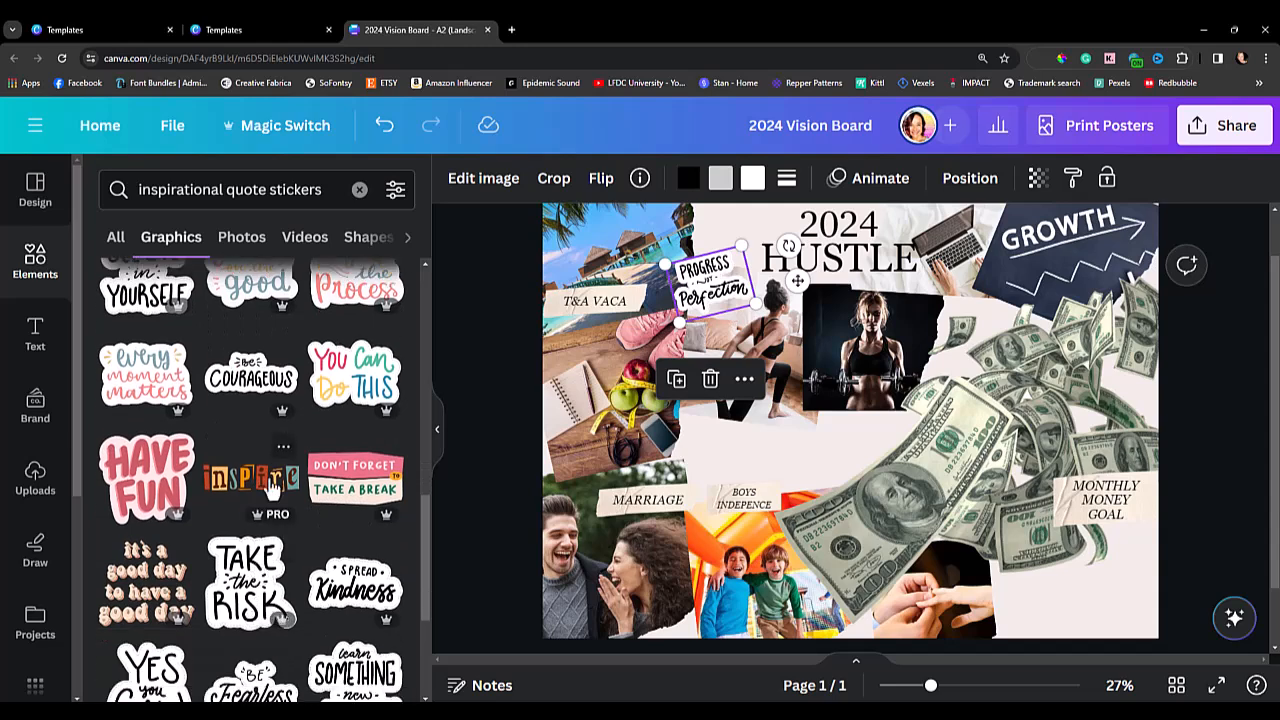
{"action": "left_click", "coordinate": [160, 492]}
{"action": "left_click_drag", "start_coordinate": [946, 328], "coordinate": [690, 616]}
Replace the MARRIAGE label's text with "LAUGH MORE" and tighten its line spacing.
{"action": "double_click", "coordinate": [648, 500]}
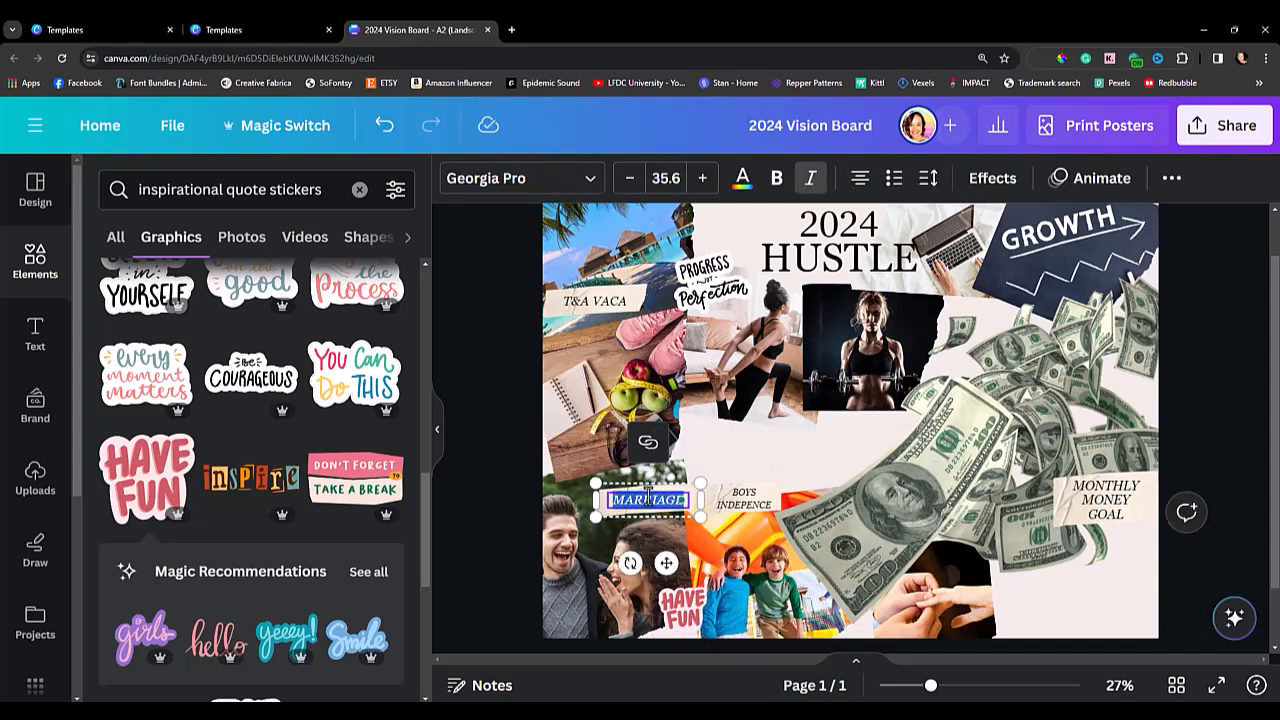
{"action": "key", "text": "BackSpace"}
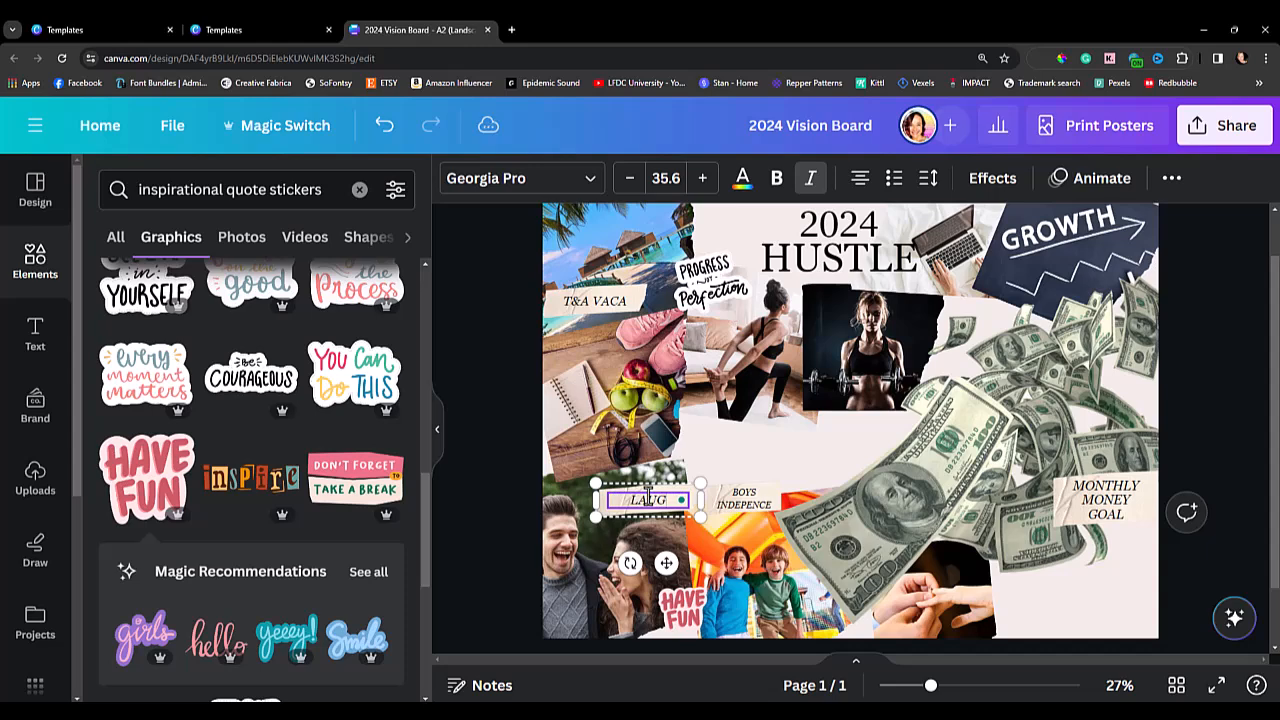
{"action": "type", "text": "LAUGH MORE"}
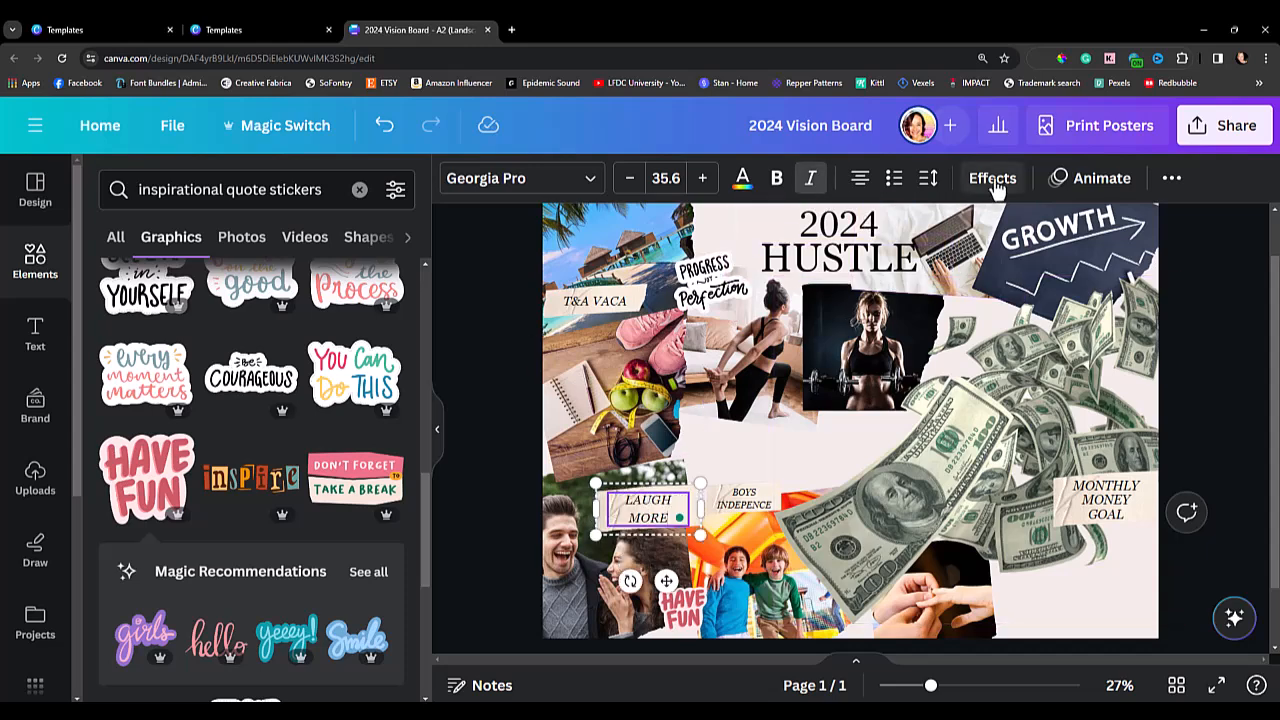
{"action": "left_click", "coordinate": [933, 188]}
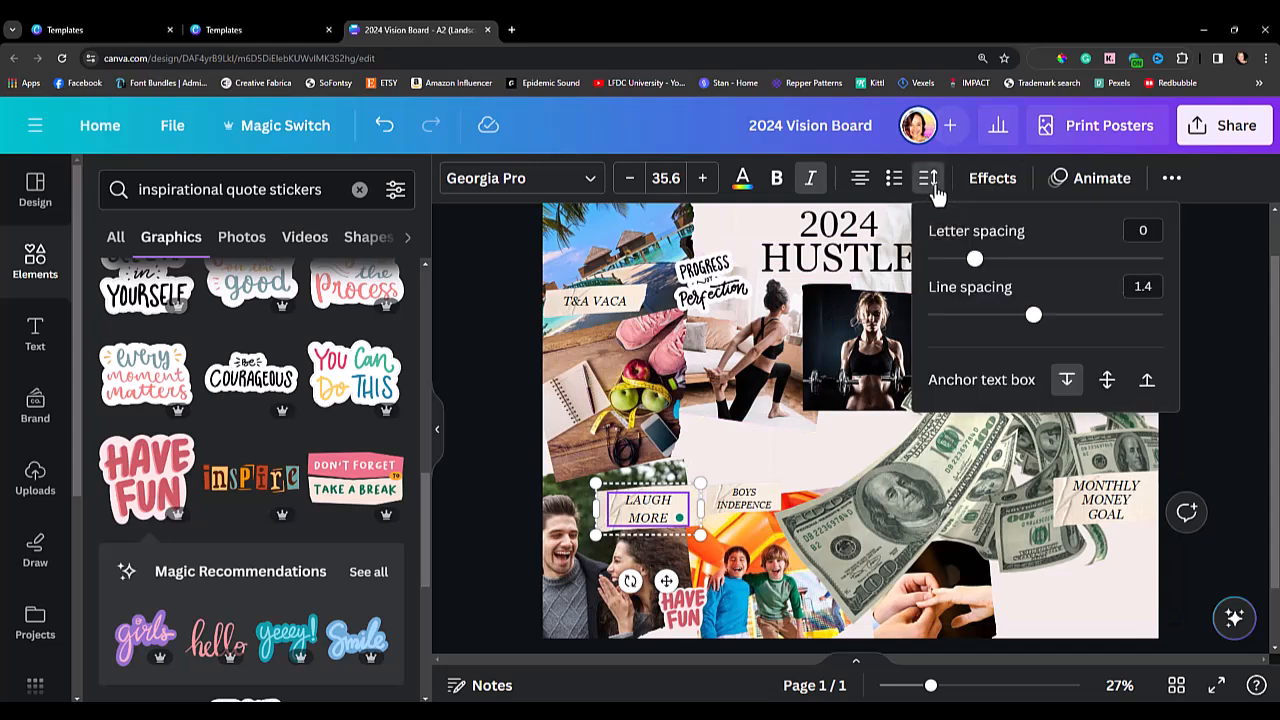
{"action": "left_click_drag", "start_coordinate": [1025, 315], "coordinate": [975, 326]}
{"action": "left_click", "coordinate": [477, 506]}
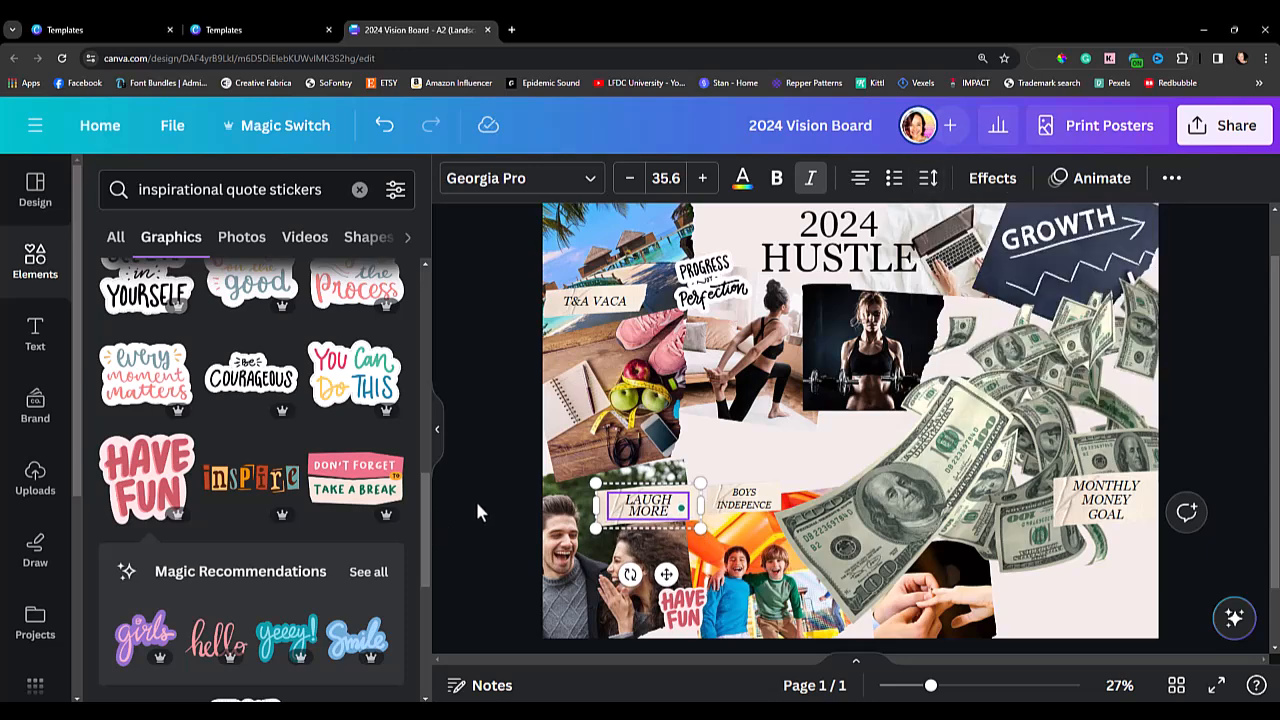
{"action": "left_click", "coordinate": [477, 506]}
Correct the label above the bounce house photo to "BOYS INDEPENDENCE", widen its text box and recenter it on the paper strip.
{"action": "left_click", "coordinate": [743, 500]}
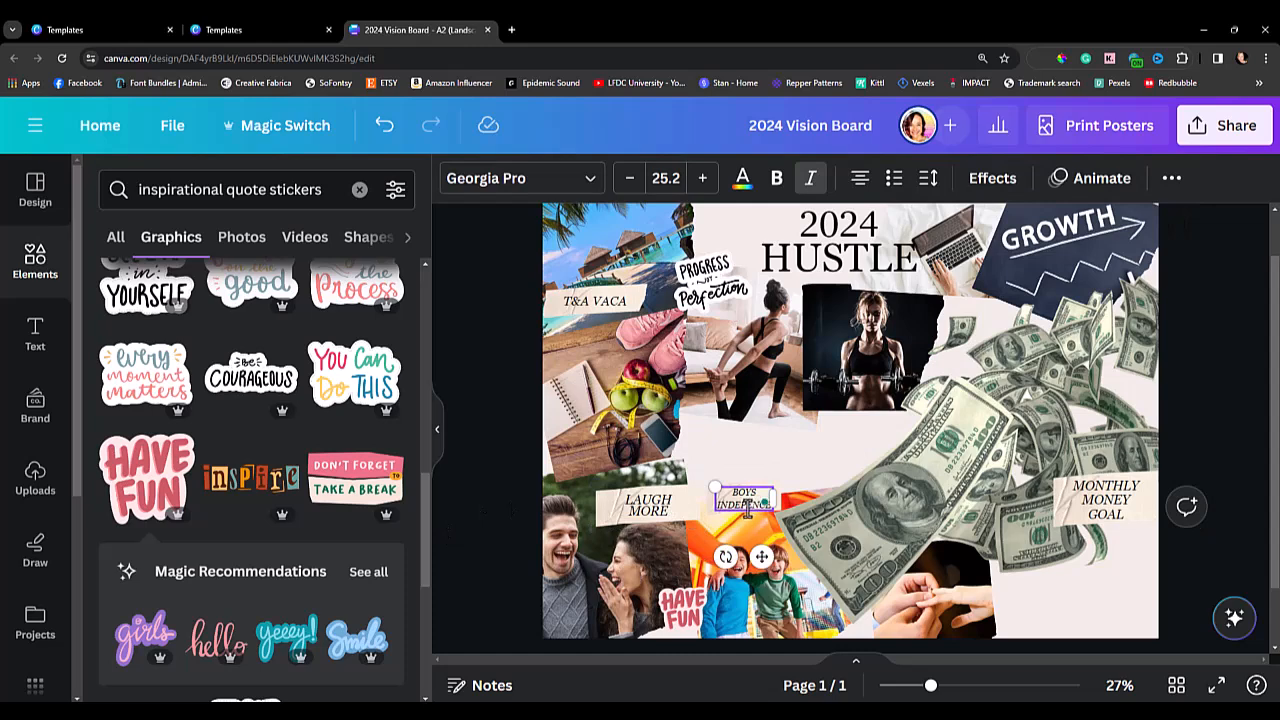
{"action": "type", "text": "DEN"}
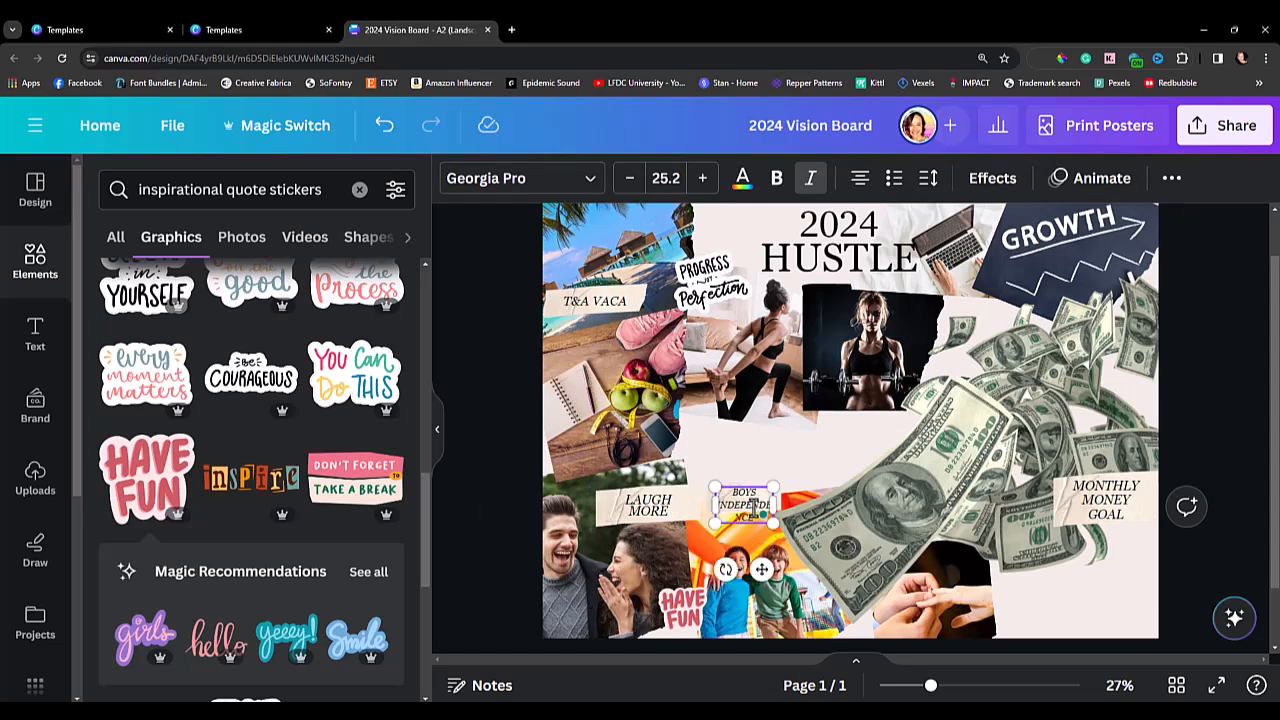
{"action": "left_click_drag", "start_coordinate": [778, 504], "coordinate": [797, 505]}
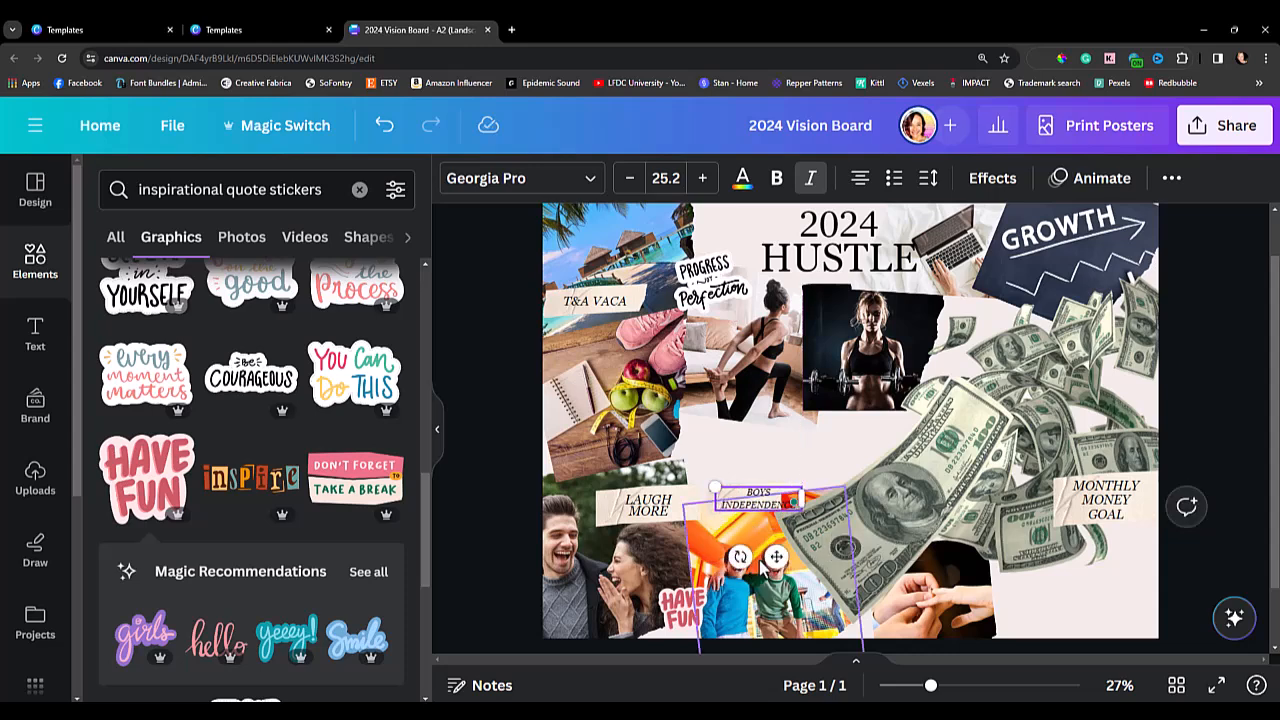
{"action": "left_click_drag", "start_coordinate": [767, 560], "coordinate": [751, 555]}
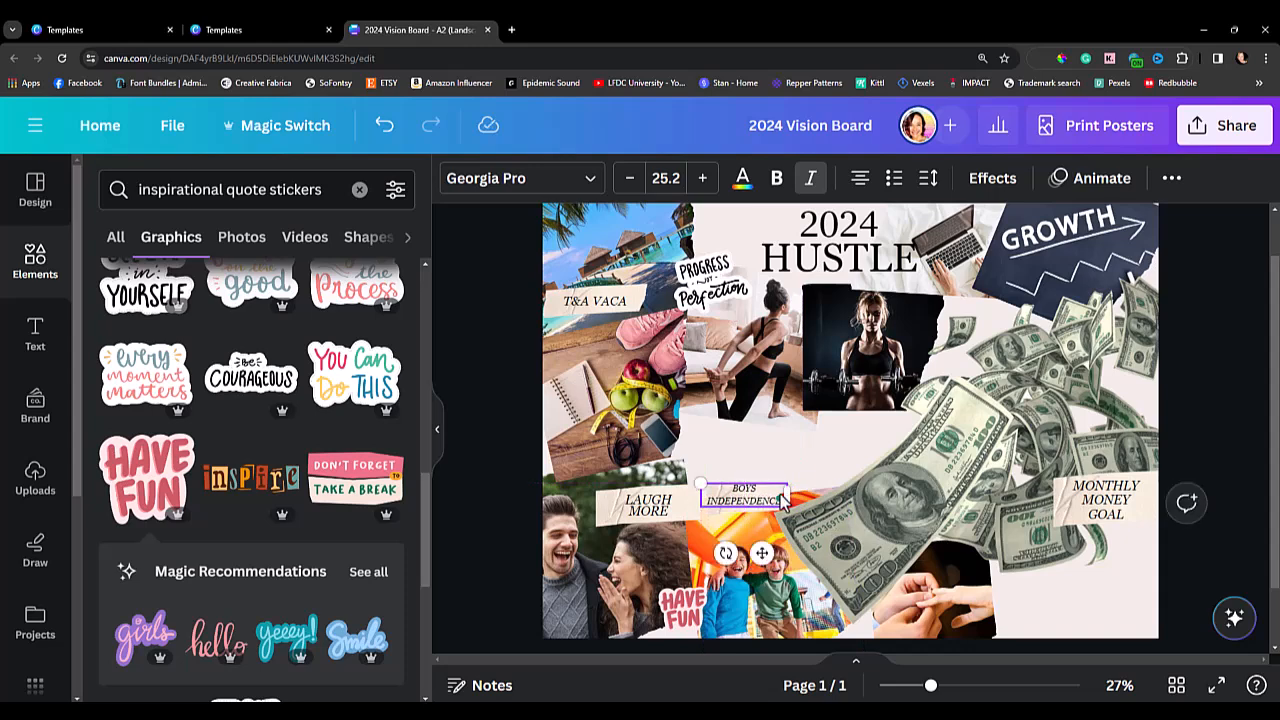
Reduce the "BOYS INDEPENDENCE" label's font size to 22.2 and move it slightly down to center it on the paper strip.
{"action": "left_click", "coordinate": [629, 177]}
{"action": "left_click", "coordinate": [629, 177]}
{"action": "left_click", "coordinate": [629, 177]}
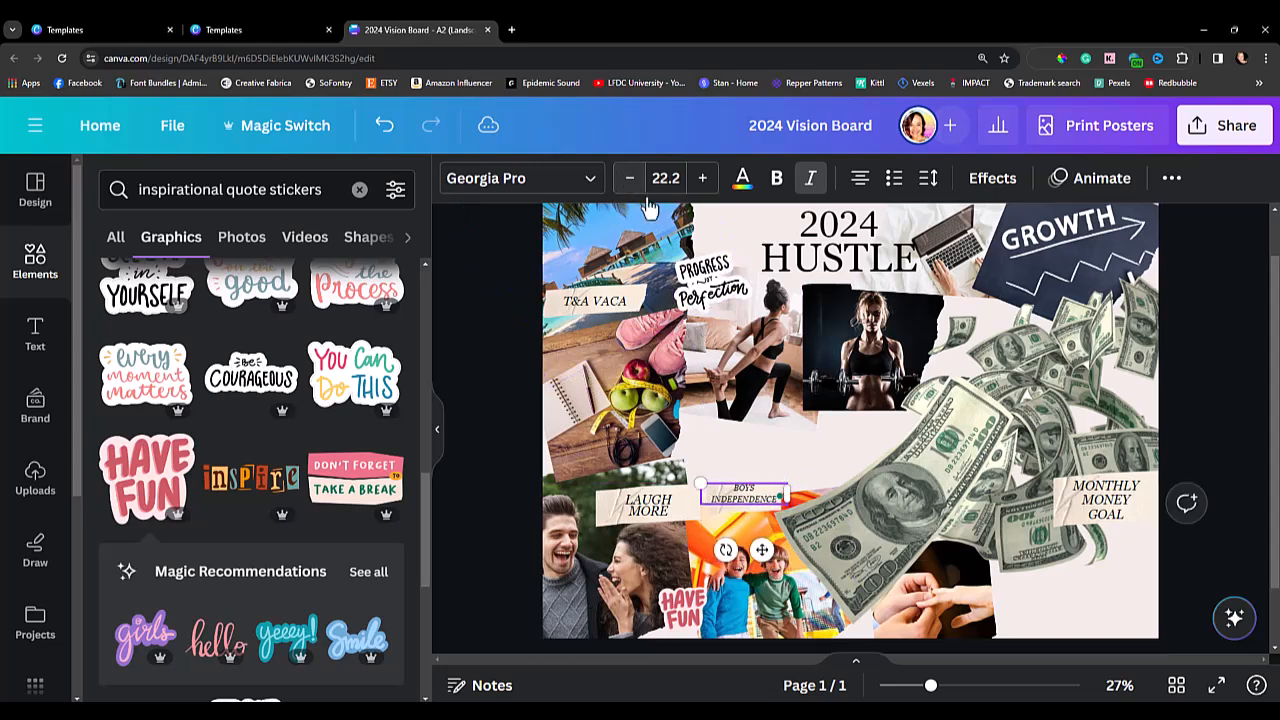
{"action": "left_click_drag", "start_coordinate": [762, 549], "coordinate": [757, 559]}
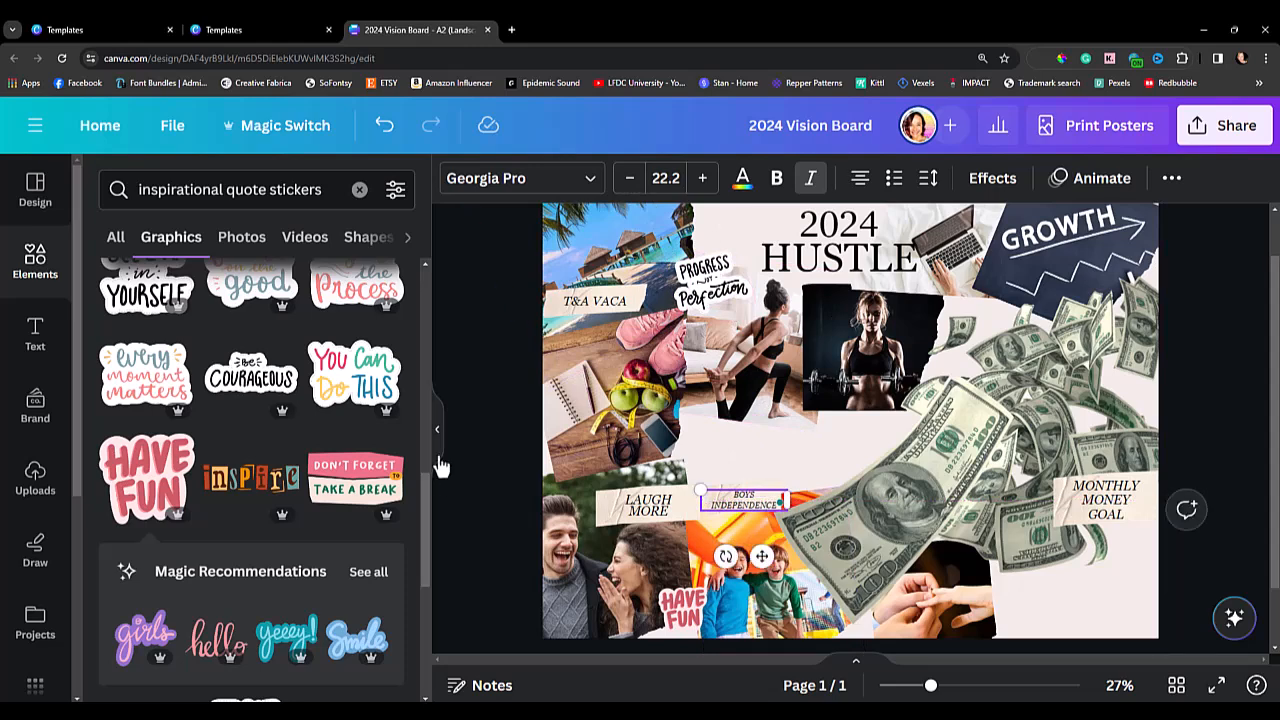
{"action": "left_click", "coordinate": [500, 355]}
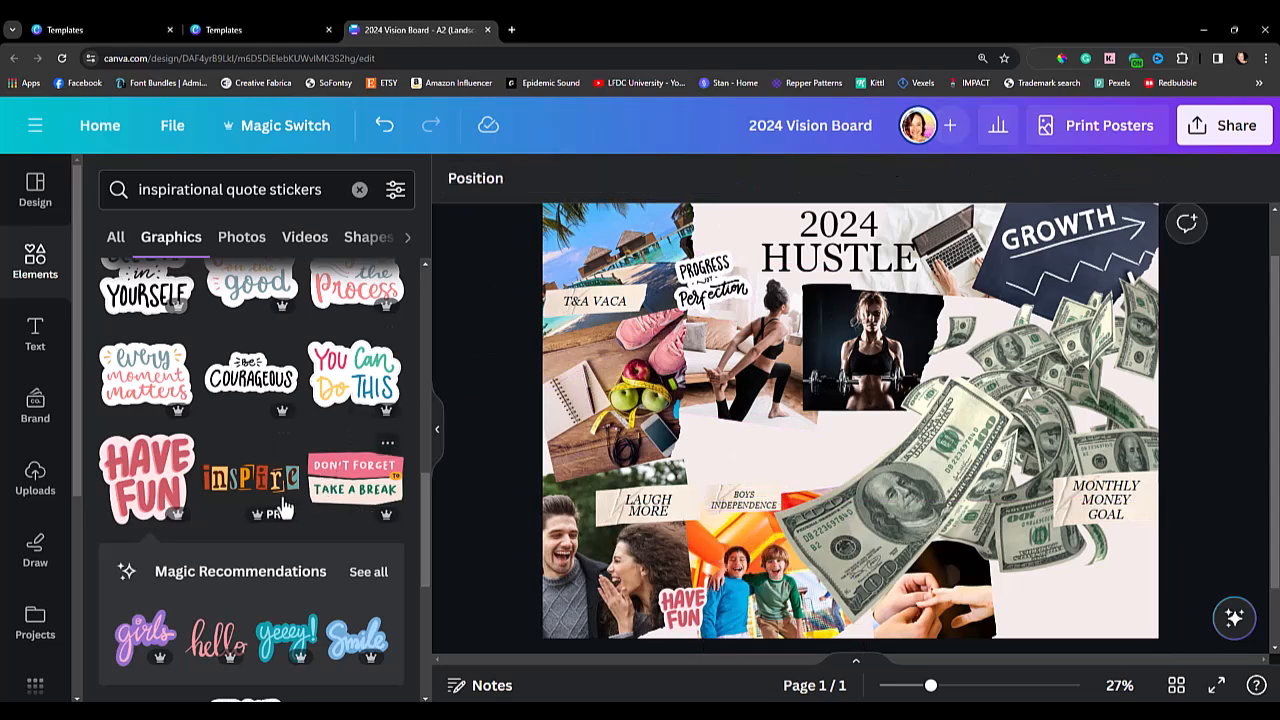
Look through more of the inspirational quote stickers for another one that suits the board.
{"action": "scroll", "coordinate": [370, 490], "scroll_direction": "down", "scroll_amount": 5}
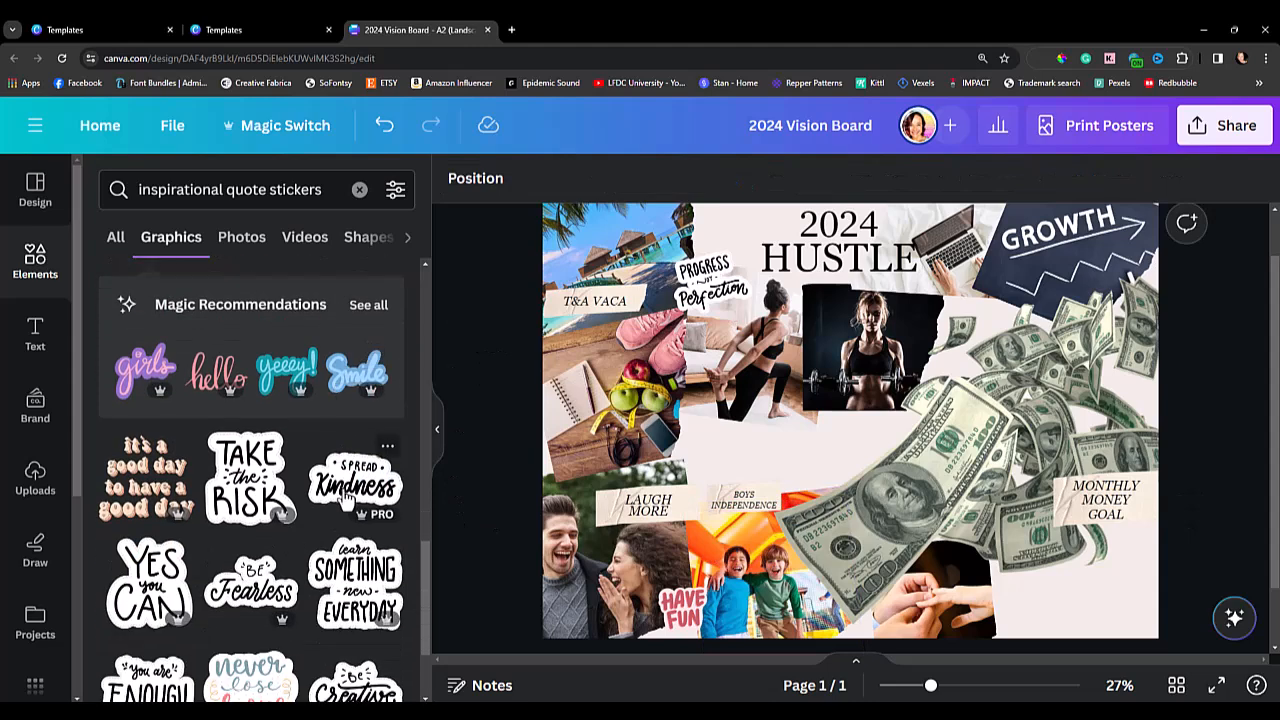
{"action": "scroll", "coordinate": [347, 500], "scroll_direction": "down", "scroll_amount": 3}
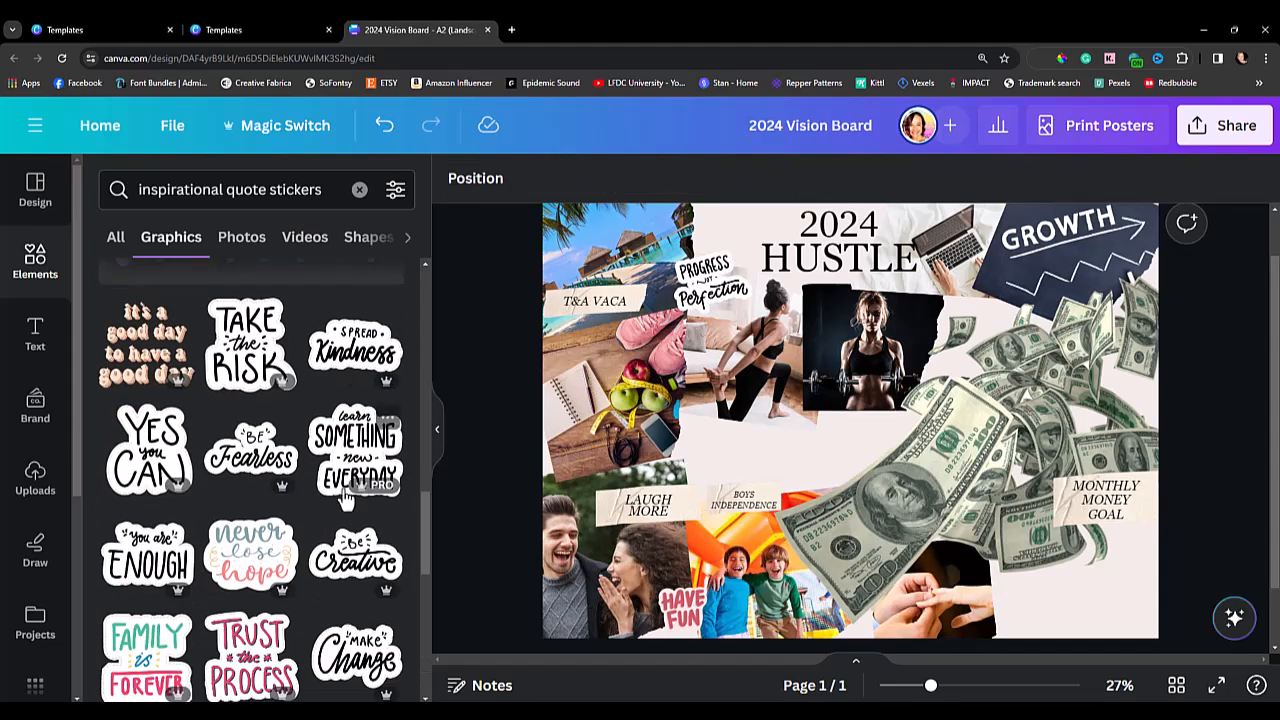
{"action": "scroll", "coordinate": [345, 495], "scroll_direction": "down", "scroll_amount": 3}
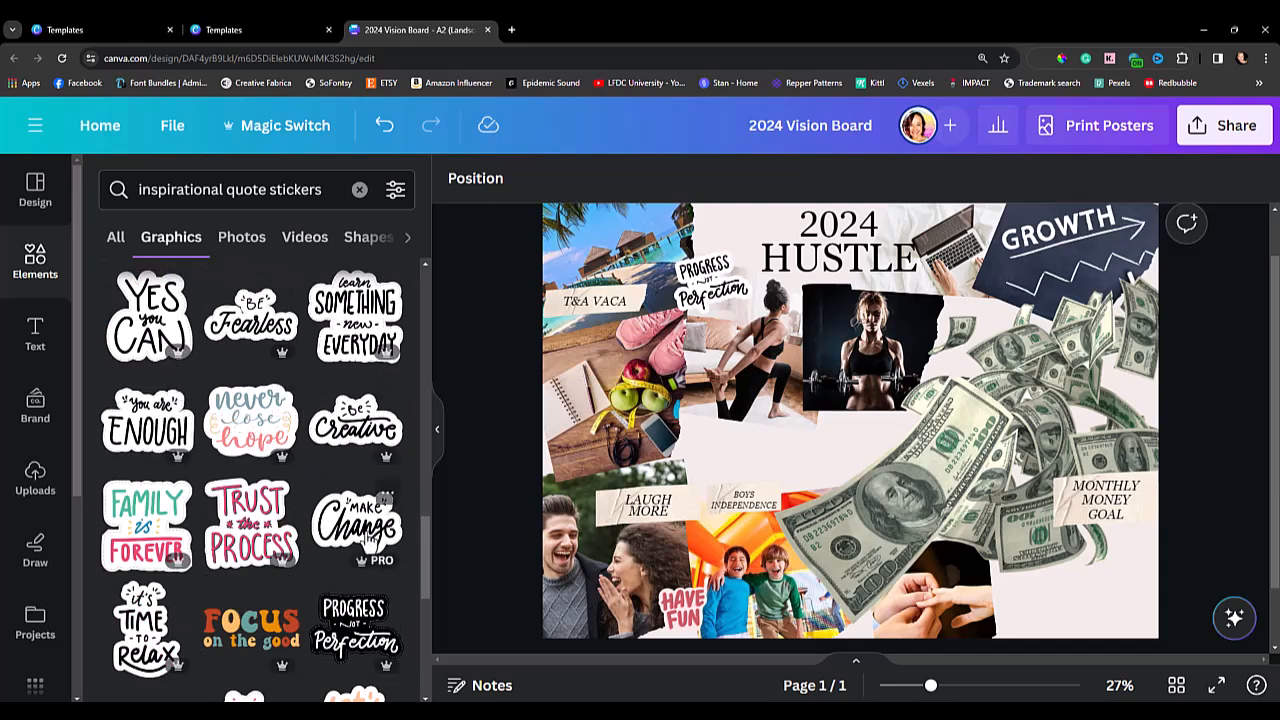
{"action": "scroll", "coordinate": [327, 458], "scroll_direction": "down", "scroll_amount": 3}
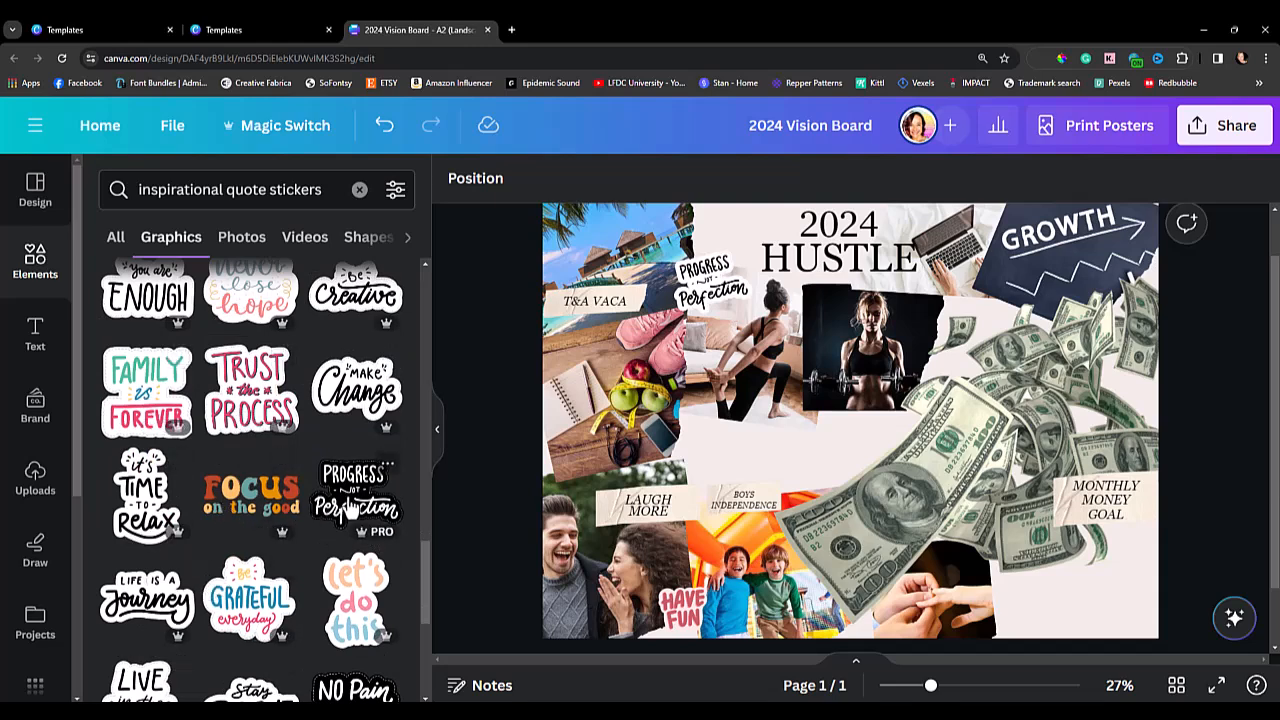
{"action": "scroll", "coordinate": [349, 510], "scroll_direction": "down", "scroll_amount": 3}
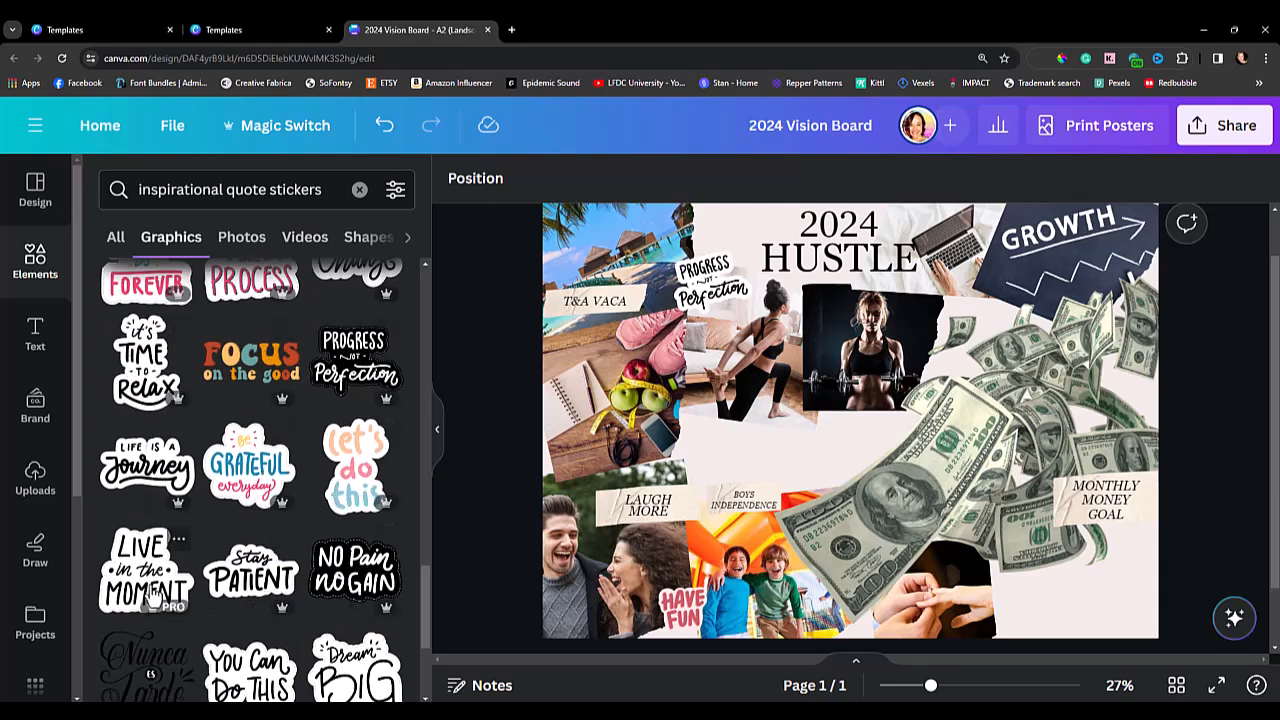
{"action": "scroll", "coordinate": [152, 595], "scroll_direction": "down", "scroll_amount": 3}
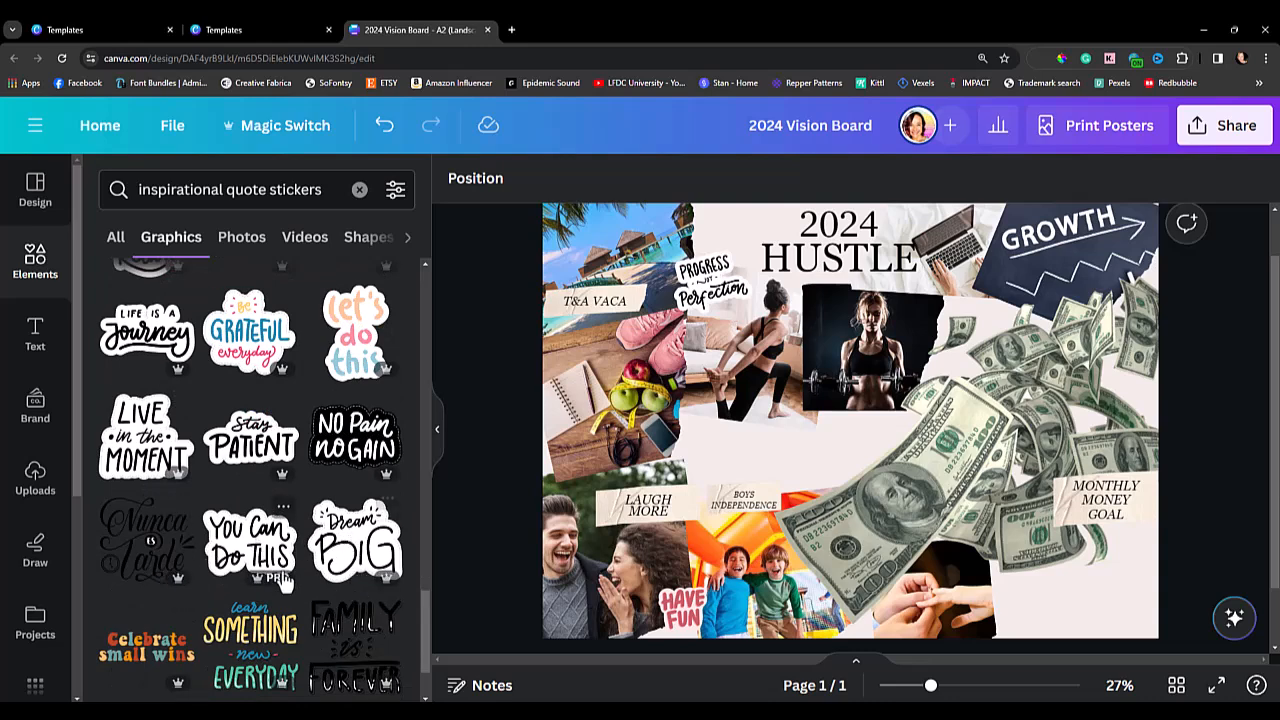
Search the graphics for "hustle stickers" and add the pink #HUSTLE sticker below the heading.
{"action": "left_click", "coordinate": [320, 189]}
{"action": "left_click_drag", "start_coordinate": [322, 189], "coordinate": [122, 185]}
{"action": "type", "text": "hustl"}
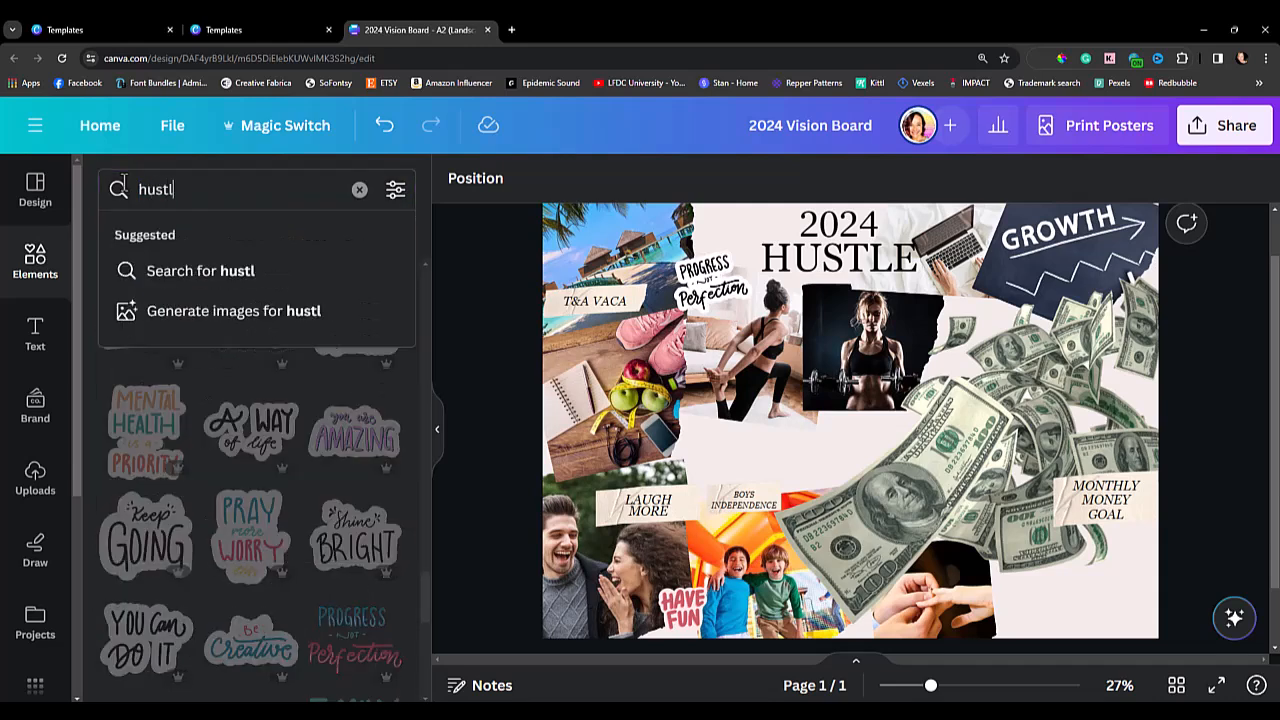
{"action": "type", "text": "e stickers"}
{"action": "key", "text": "Return"}
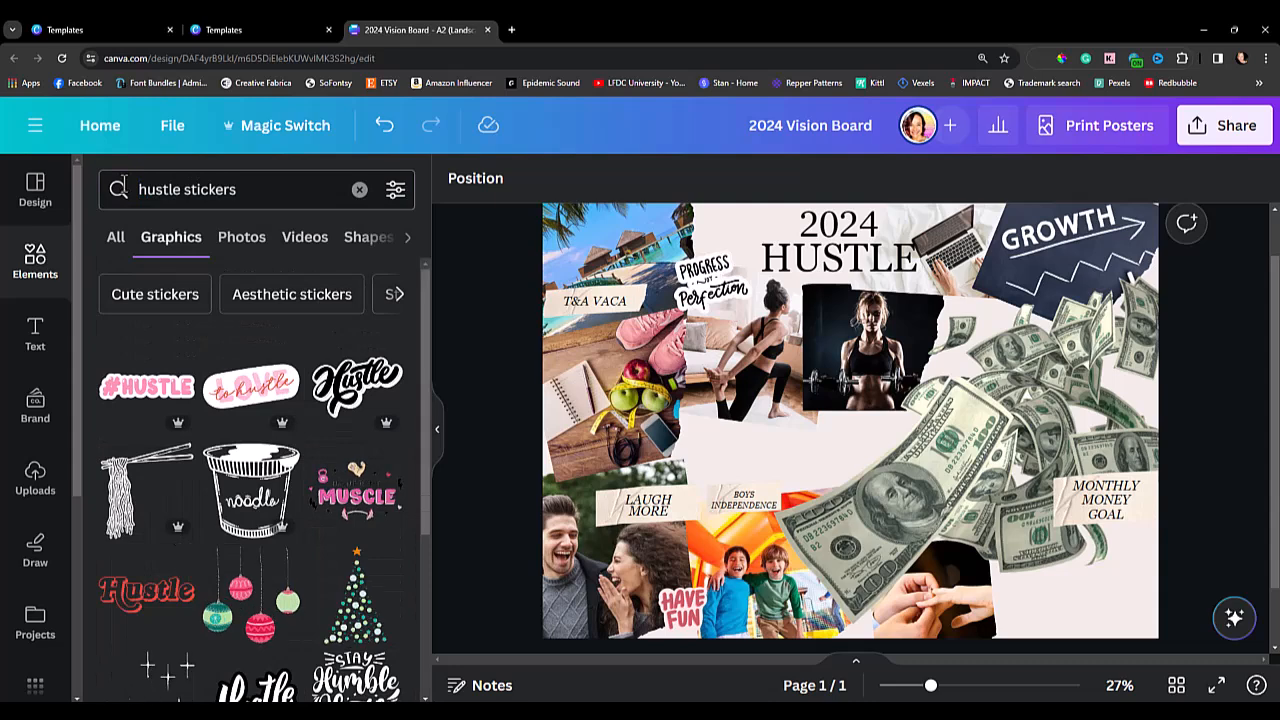
{"action": "left_click", "coordinate": [147, 386]}
{"action": "left_click_drag", "start_coordinate": [835, 447], "coordinate": [827, 348]}
Delete the plain HUSTLE heading text, shrink the #HUSTLE sticker and place it directly beneath 2024.
{"action": "left_click", "coordinate": [779, 263]}
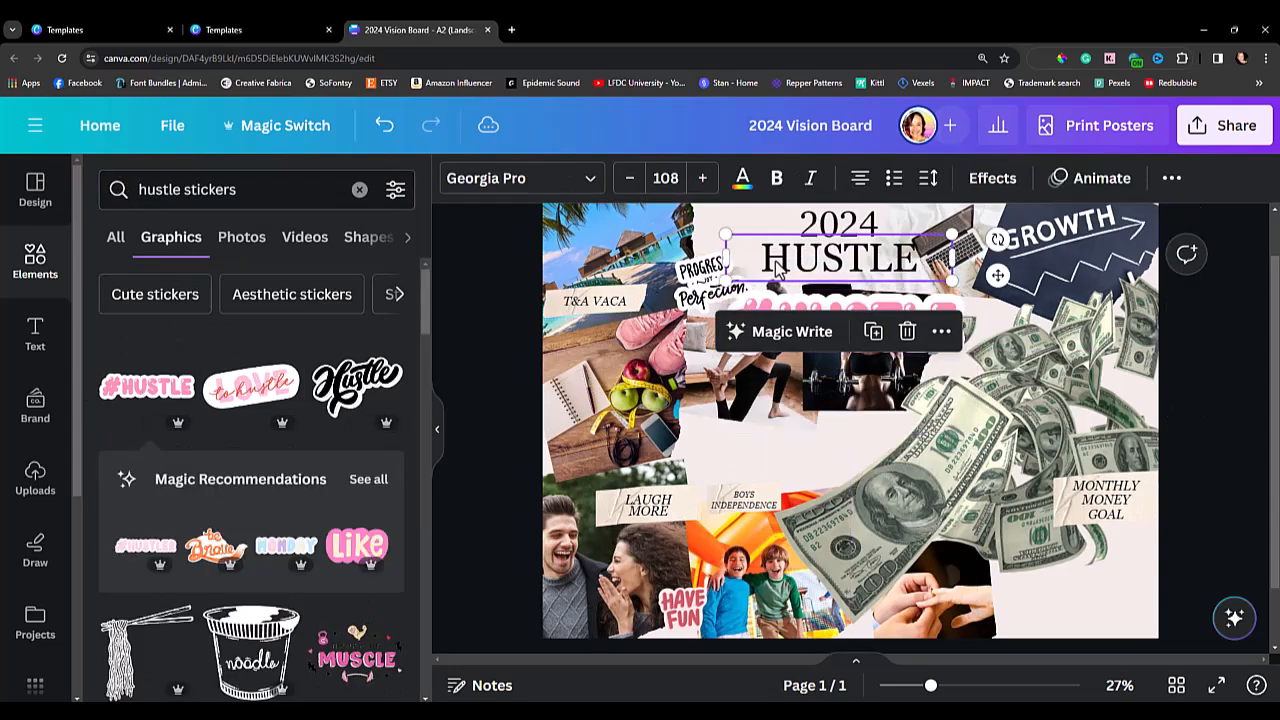
{"action": "key", "text": "Delete"}
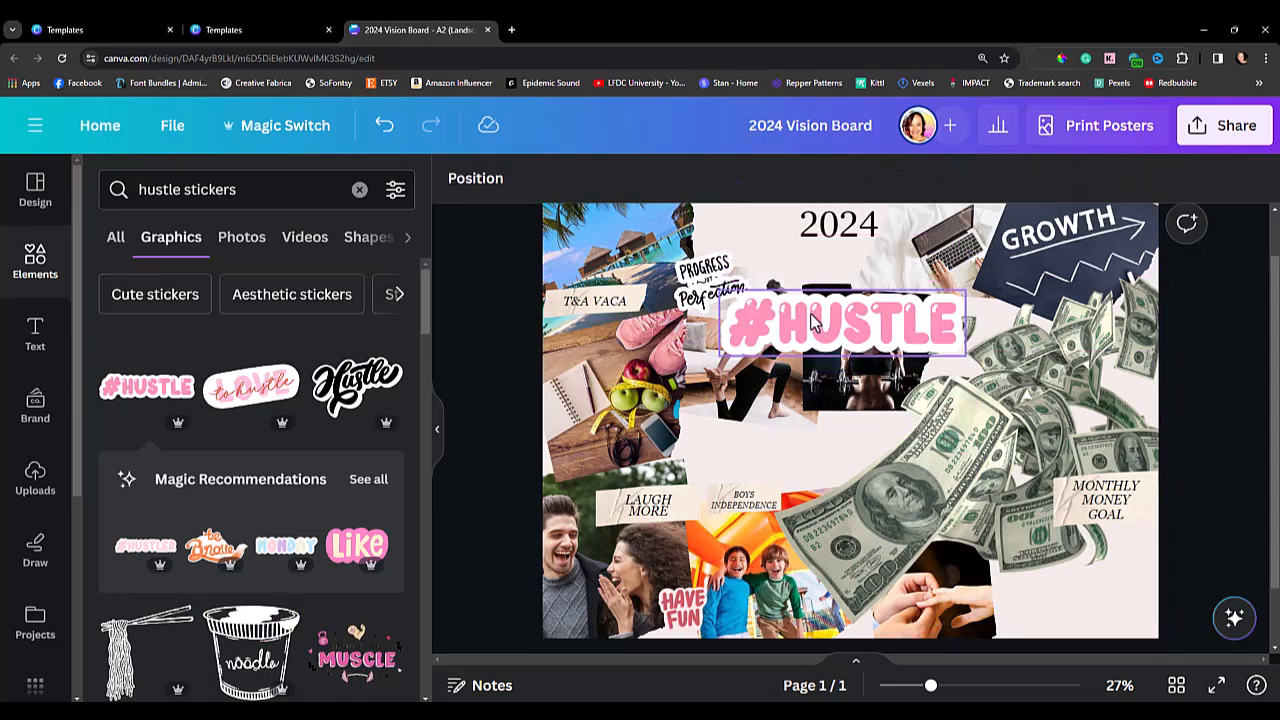
{"action": "left_click", "coordinate": [930, 322]}
{"action": "left_click_drag", "start_coordinate": [965, 355], "coordinate": [902, 341]}
{"action": "left_click_drag", "start_coordinate": [838, 315], "coordinate": [850, 250]}
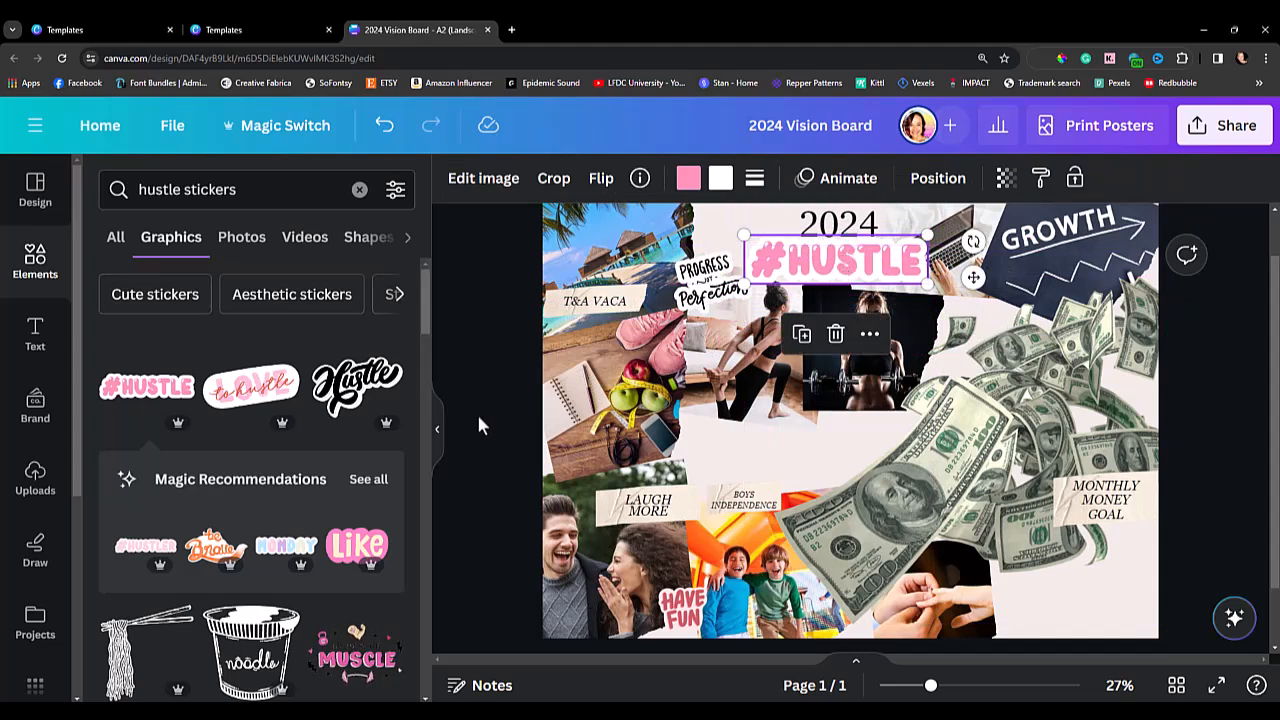
Recolor the #HUSTLE sticker's white backing with the document red #cc5a63.
{"action": "left_click", "coordinate": [720, 178]}
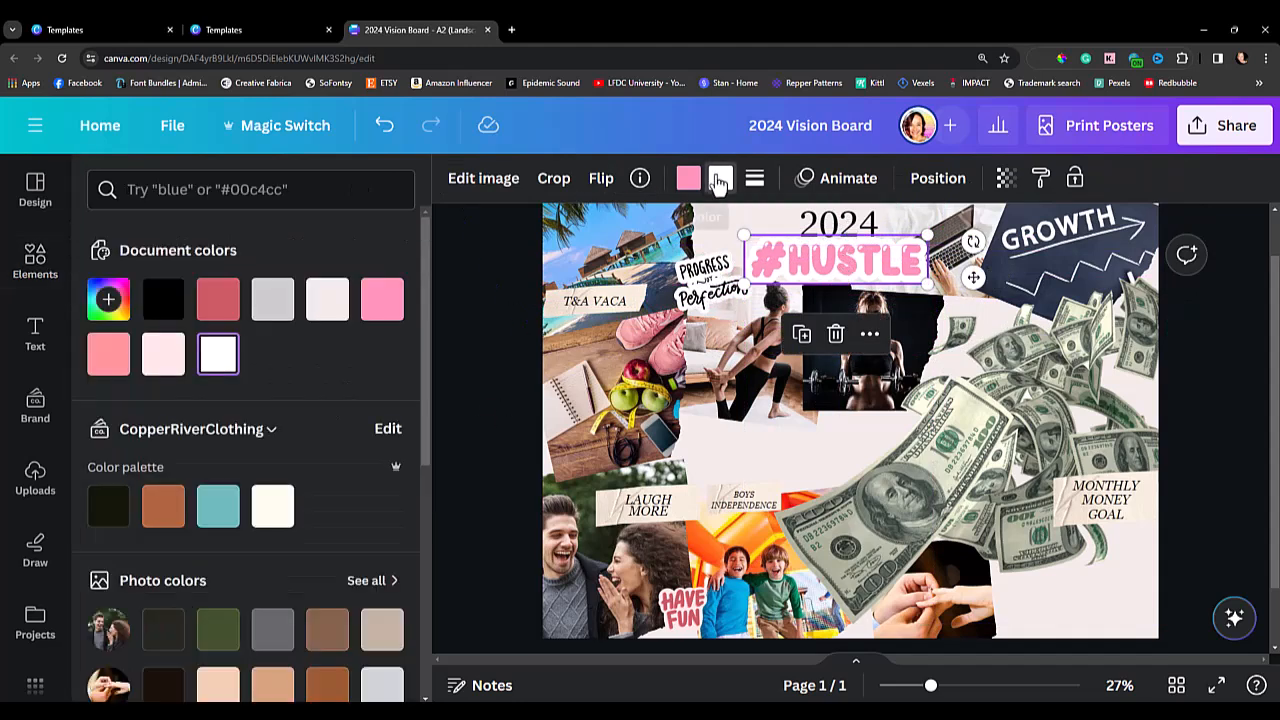
{"action": "left_click", "coordinate": [207, 515]}
{"action": "left_click", "coordinate": [212, 306]}
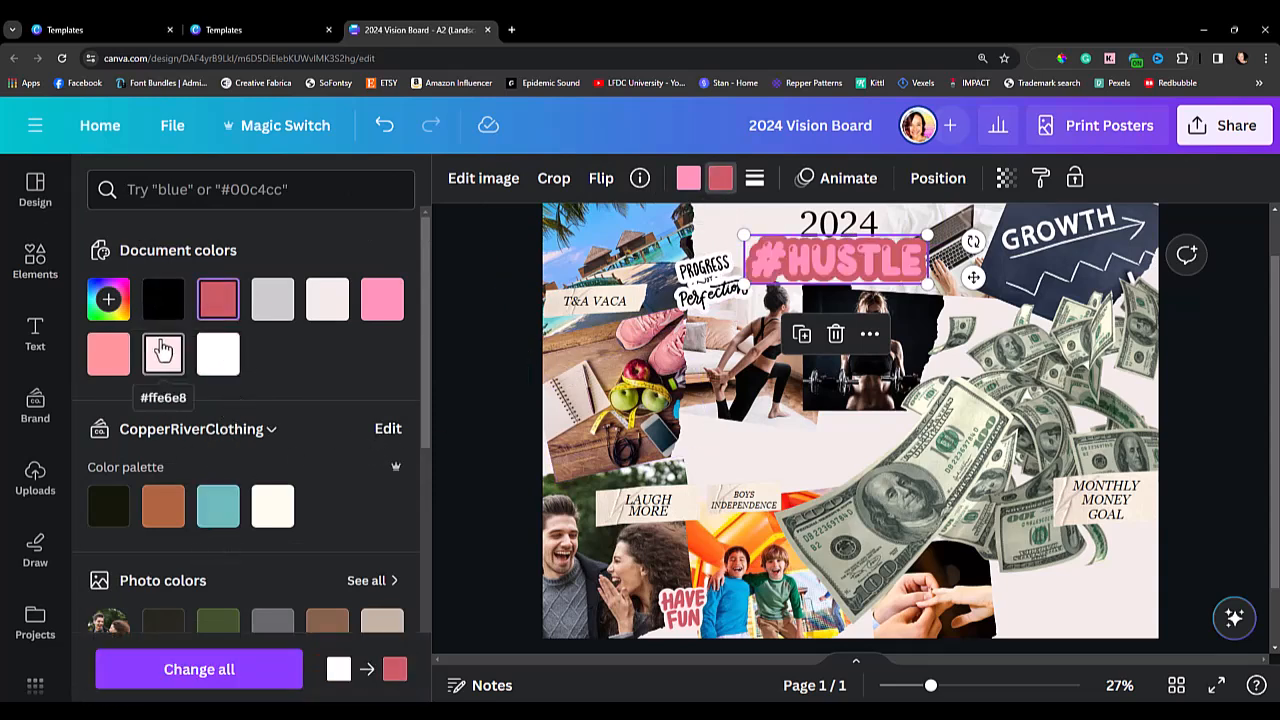
{"action": "left_click", "coordinate": [463, 374]}
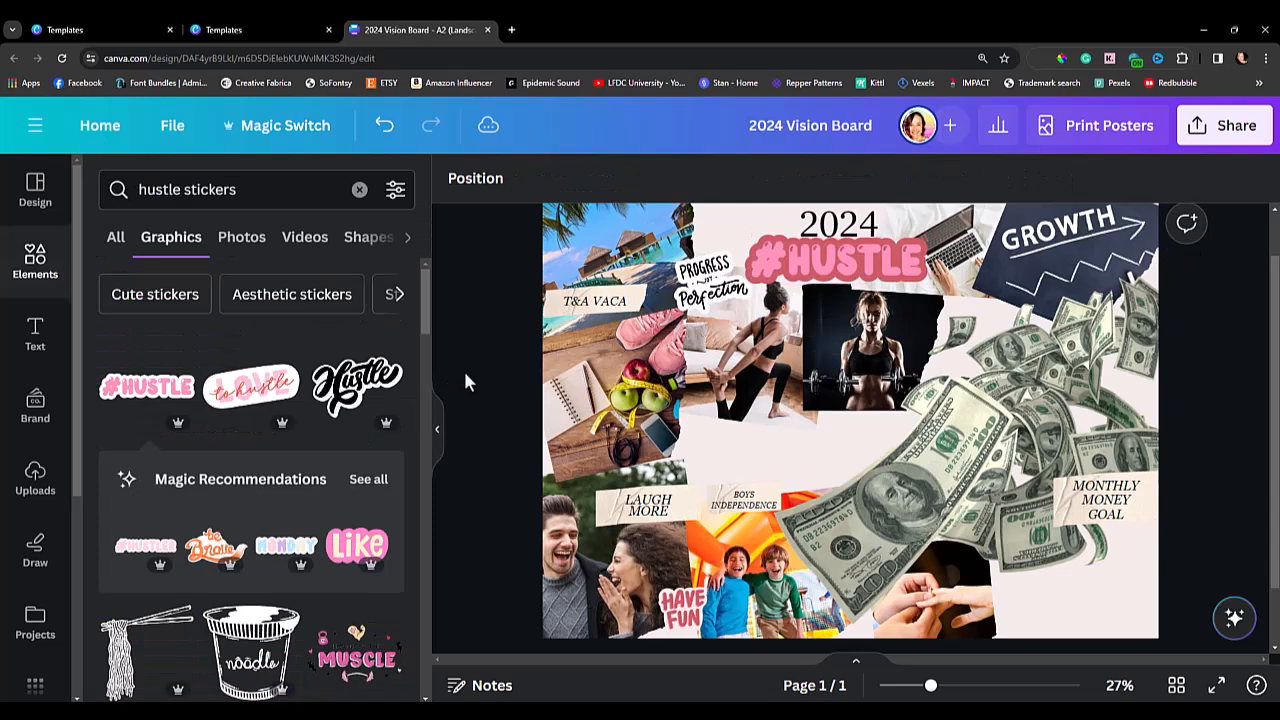
Add the orange WORK sticker from the recommended stickers, shrink and tilt it, and place it between the dumbbell and GROWTH photos.
{"action": "left_click", "coordinate": [368, 481]}
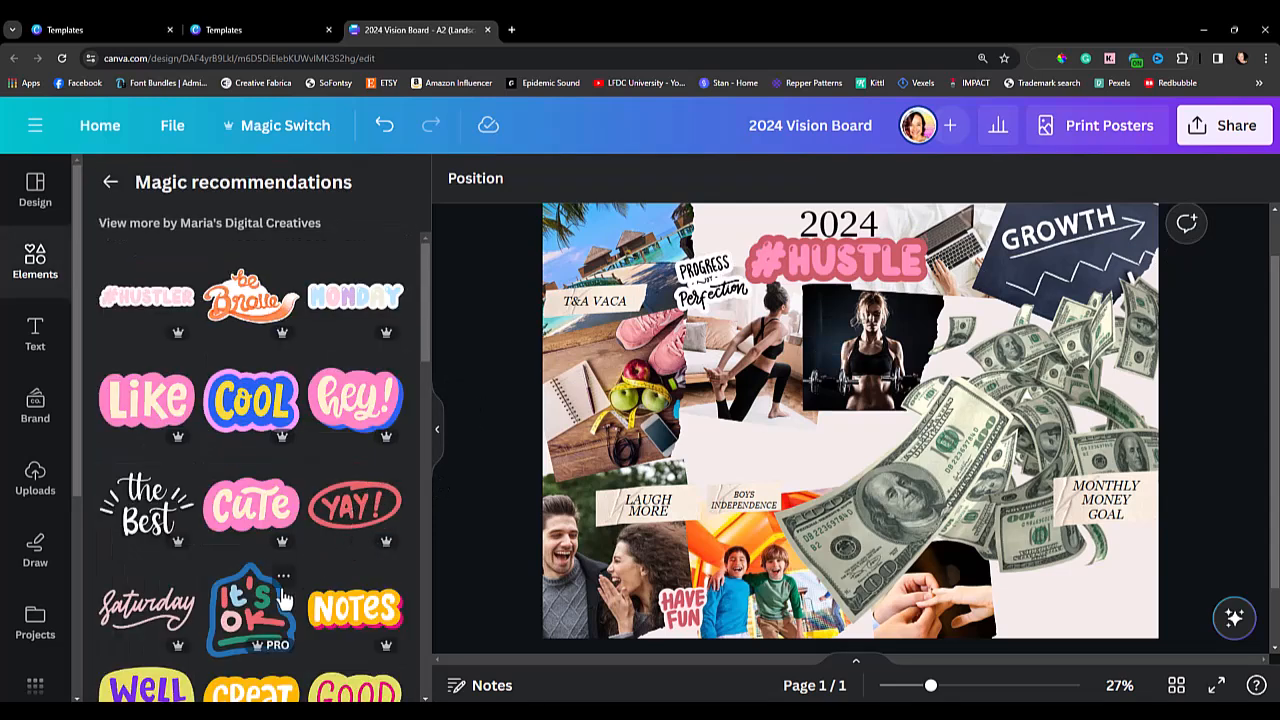
{"action": "scroll", "coordinate": [283, 597], "scroll_direction": "down", "scroll_amount": 2}
{"action": "scroll", "coordinate": [283, 597], "scroll_direction": "down", "scroll_amount": 3}
{"action": "scroll", "coordinate": [283, 597], "scroll_direction": "down", "scroll_amount": 2}
{"action": "left_click", "coordinate": [250, 462]}
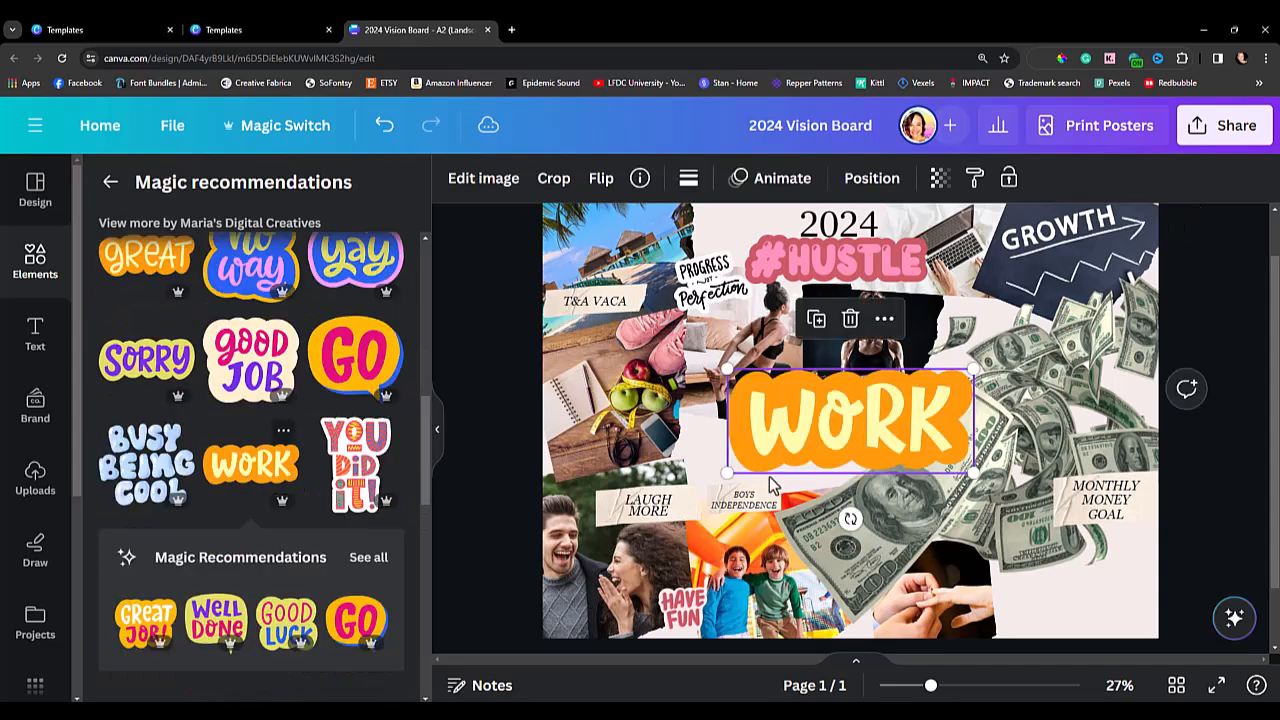
{"action": "left_click_drag", "start_coordinate": [940, 390], "coordinate": [1030, 307]}
{"action": "left_click_drag", "start_coordinate": [968, 390], "coordinate": [958, 386]}
Search the graphics for "flexible" and look through the results for a matching word sticker.
{"action": "scroll", "coordinate": [280, 245], "scroll_direction": "up", "scroll_amount": 5}
{"action": "left_click", "coordinate": [110, 181]}
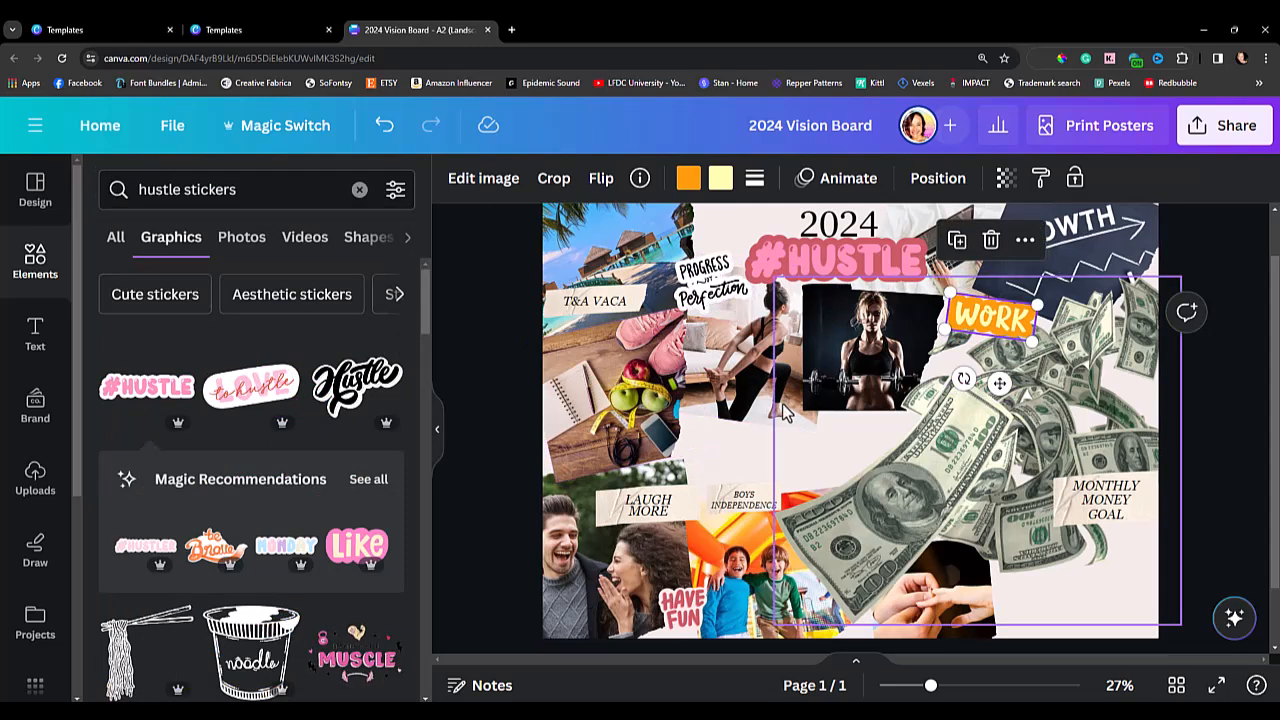
{"action": "left_click", "coordinate": [160, 190]}
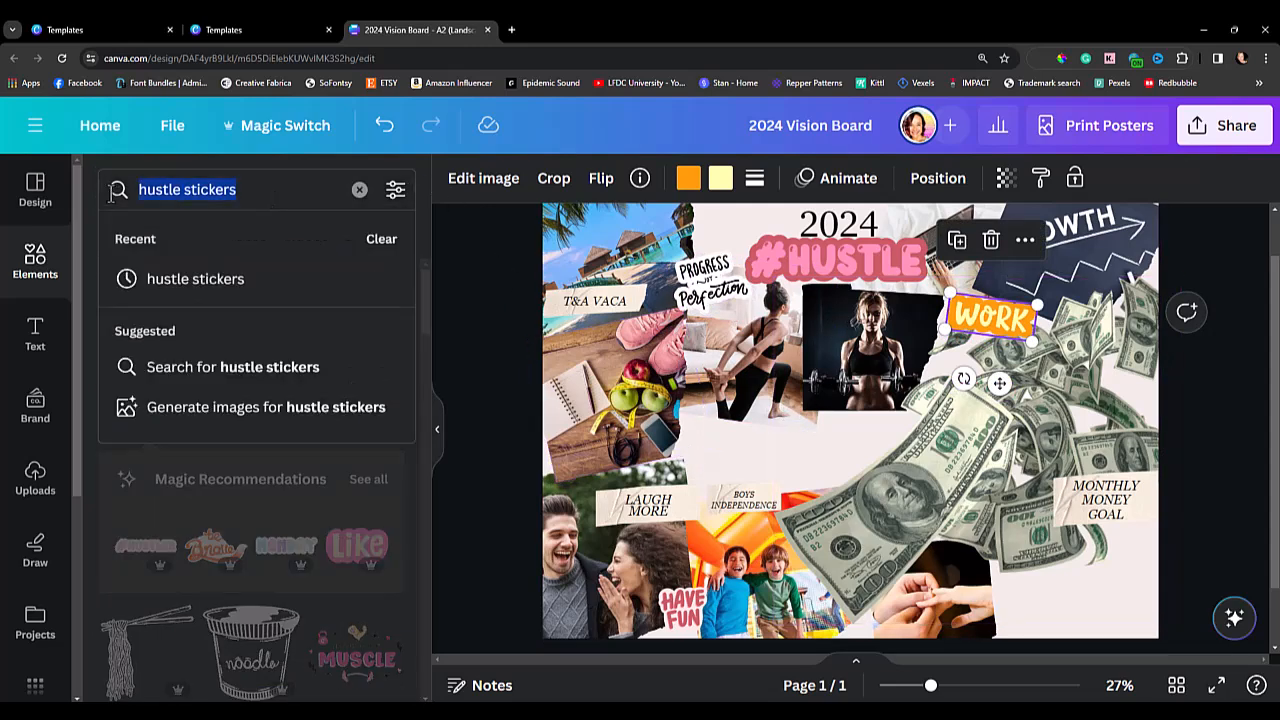
{"action": "type", "text": "flexib"}
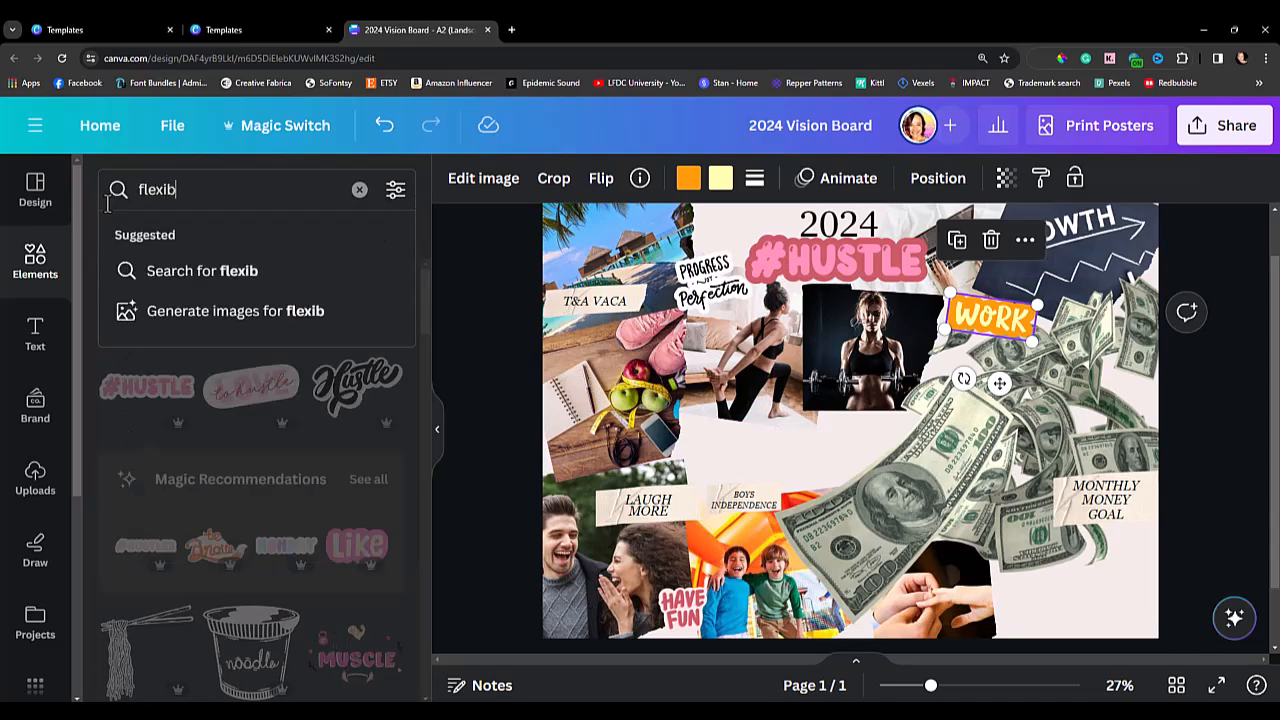
{"action": "type", "text": "le"}
{"action": "key", "text": "Return"}
{"action": "scroll", "coordinate": [312, 544], "scroll_direction": "down", "scroll_amount": 6}
{"action": "scroll", "coordinate": [312, 544], "scroll_direction": "down", "scroll_amount": 5}
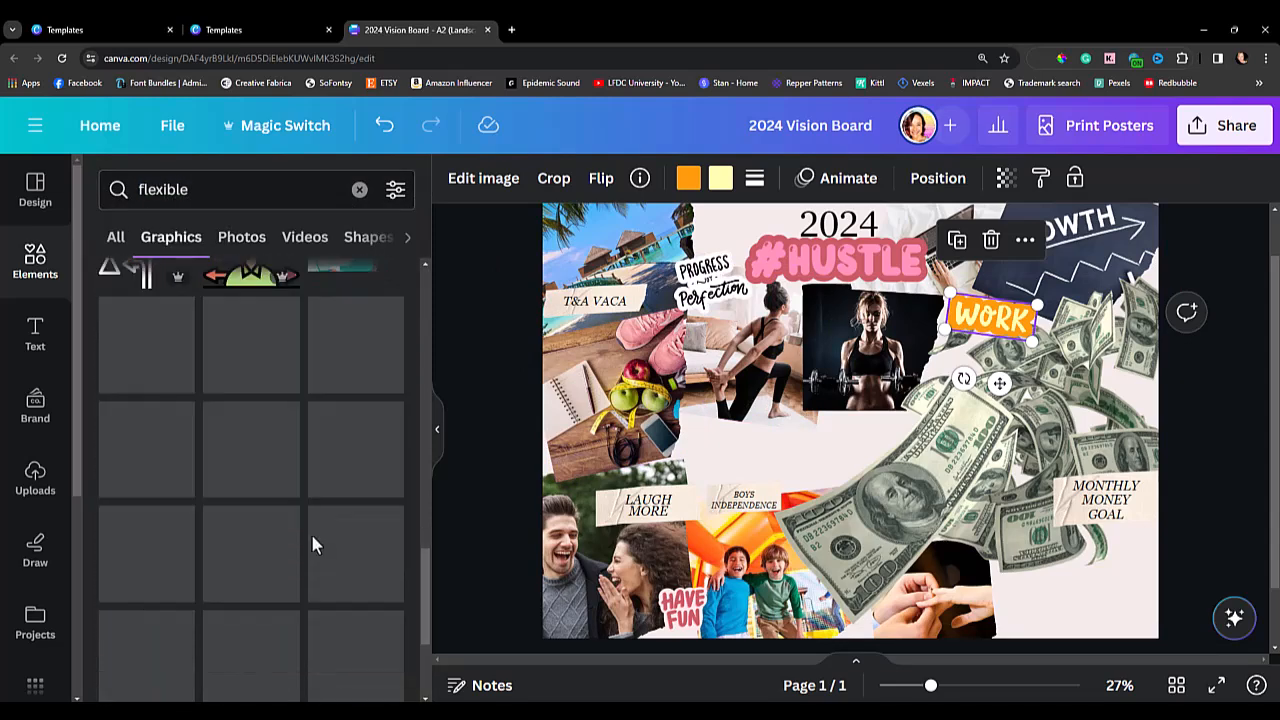
{"action": "scroll", "coordinate": [312, 544], "scroll_direction": "down", "scroll_amount": 1}
{"action": "scroll", "coordinate": [311, 548], "scroll_direction": "down", "scroll_amount": 5}
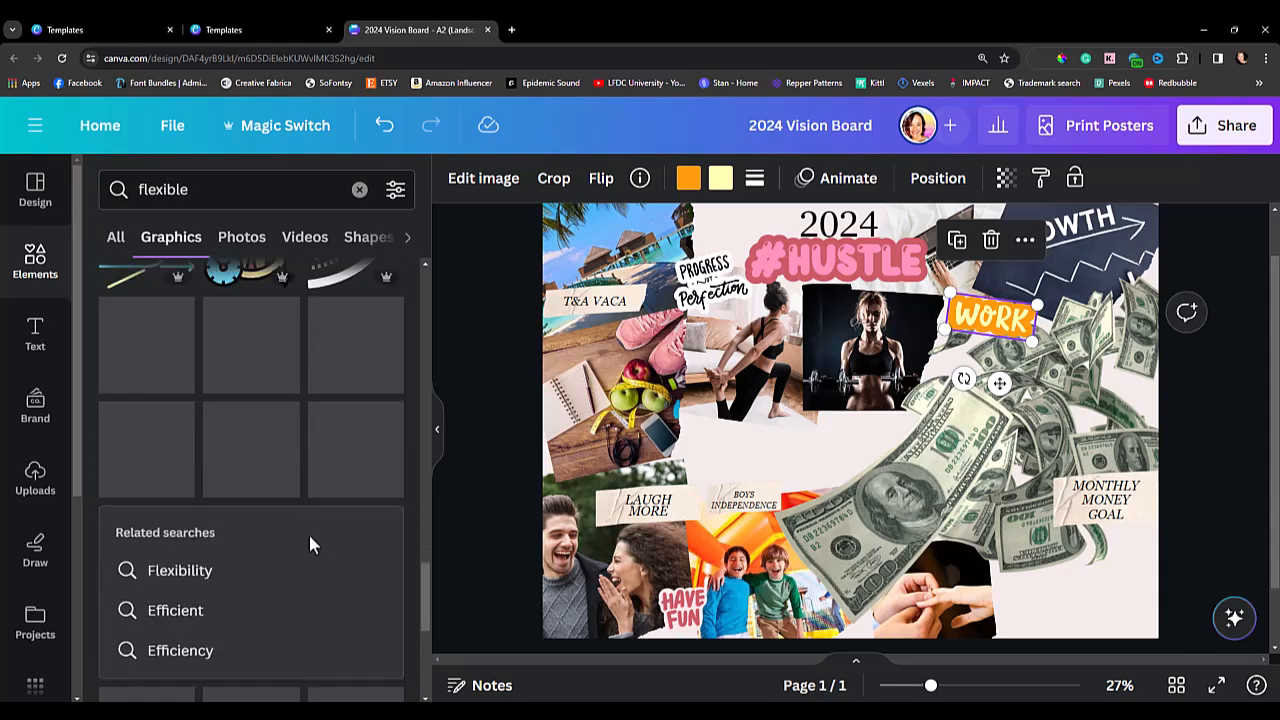
Add a text heading reading "Flexible" and place it below the stretching woman photo.
{"action": "key", "text": "t"}
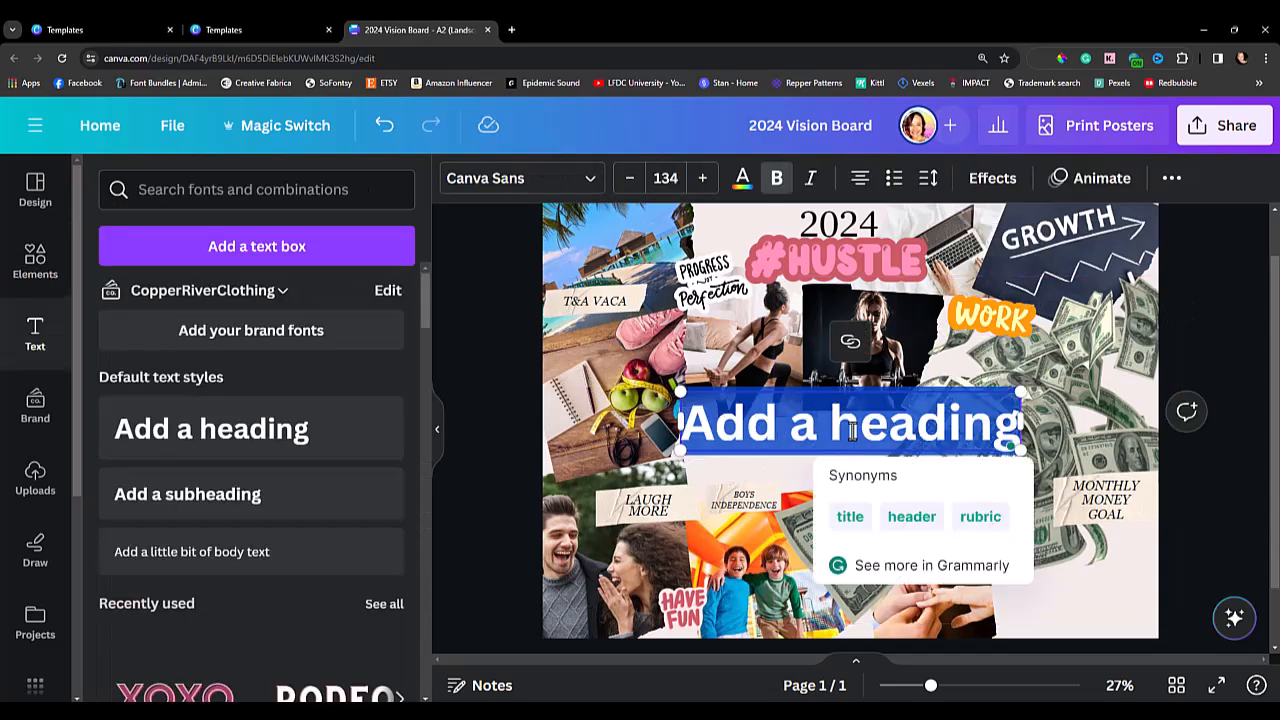
{"action": "type", "text": "Flexible"}
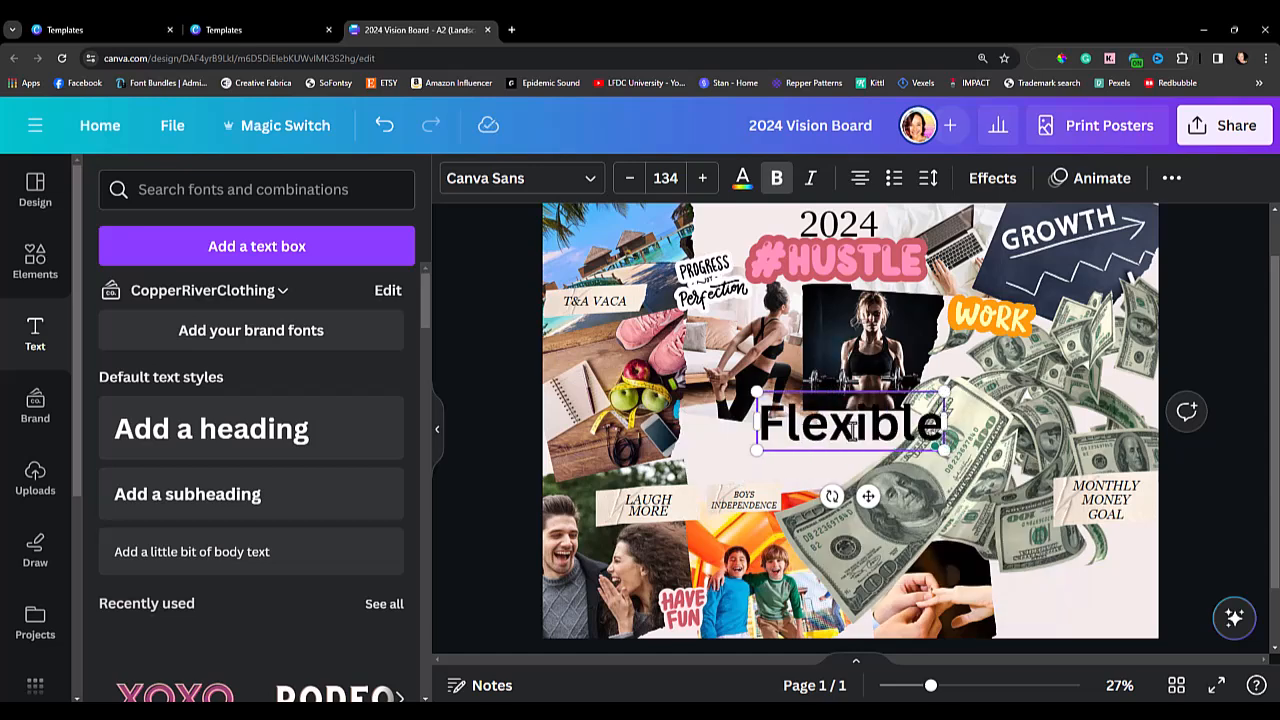
{"action": "left_click_drag", "start_coordinate": [852, 428], "coordinate": [769, 431]}
Change the "Flexible" text to the handwriting font Apricots.
{"action": "double_click", "coordinate": [769, 431]}
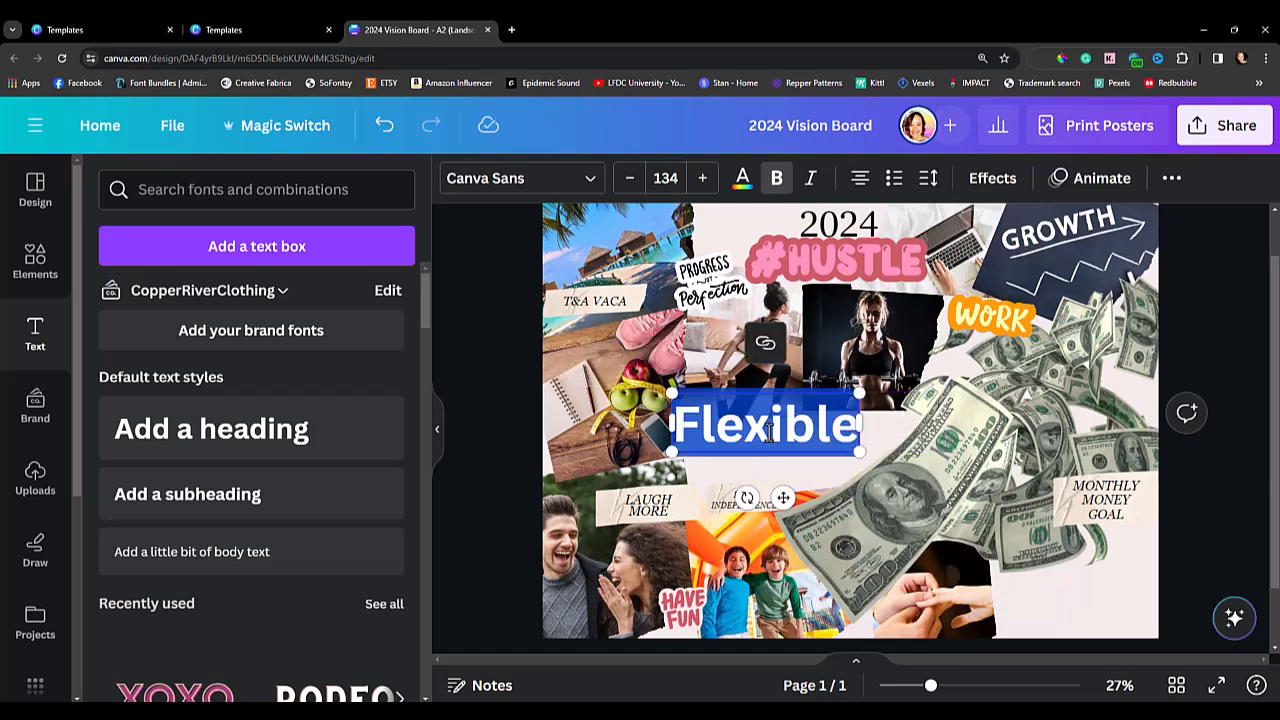
{"action": "left_click", "coordinate": [586, 180]}
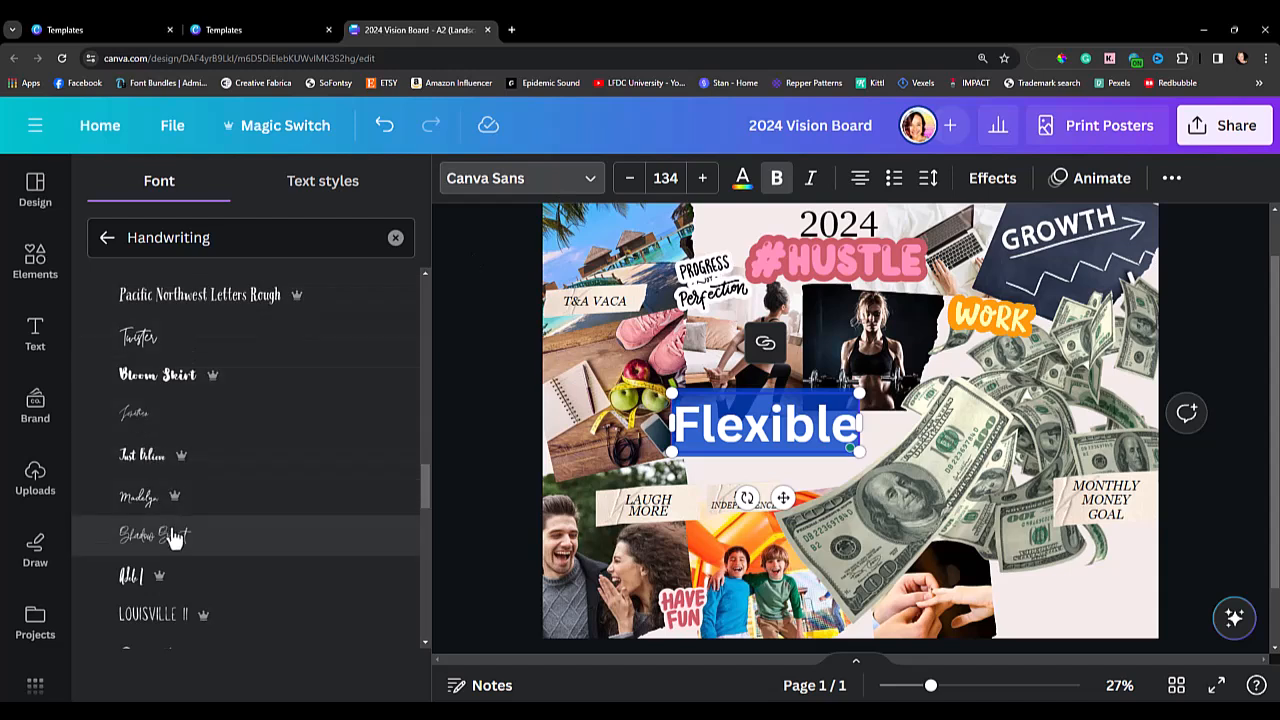
{"action": "scroll", "coordinate": [183, 553], "scroll_direction": "down", "scroll_amount": 4}
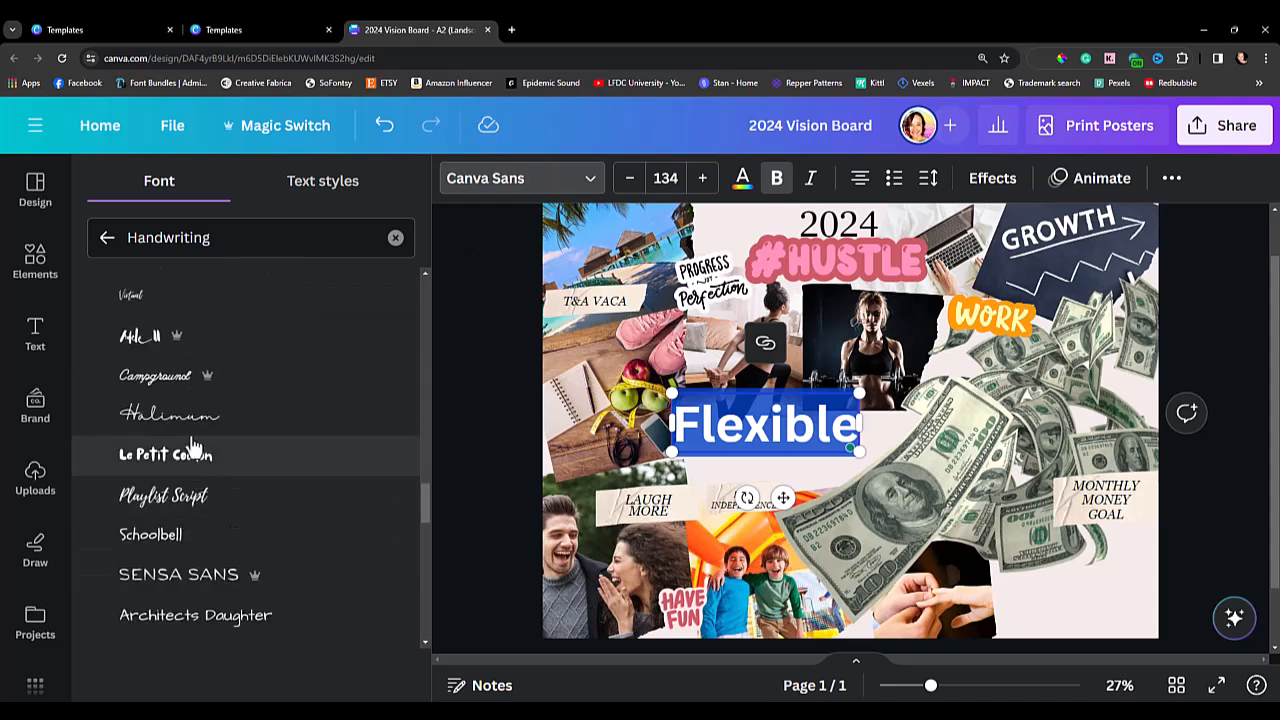
{"action": "left_click", "coordinate": [163, 496]}
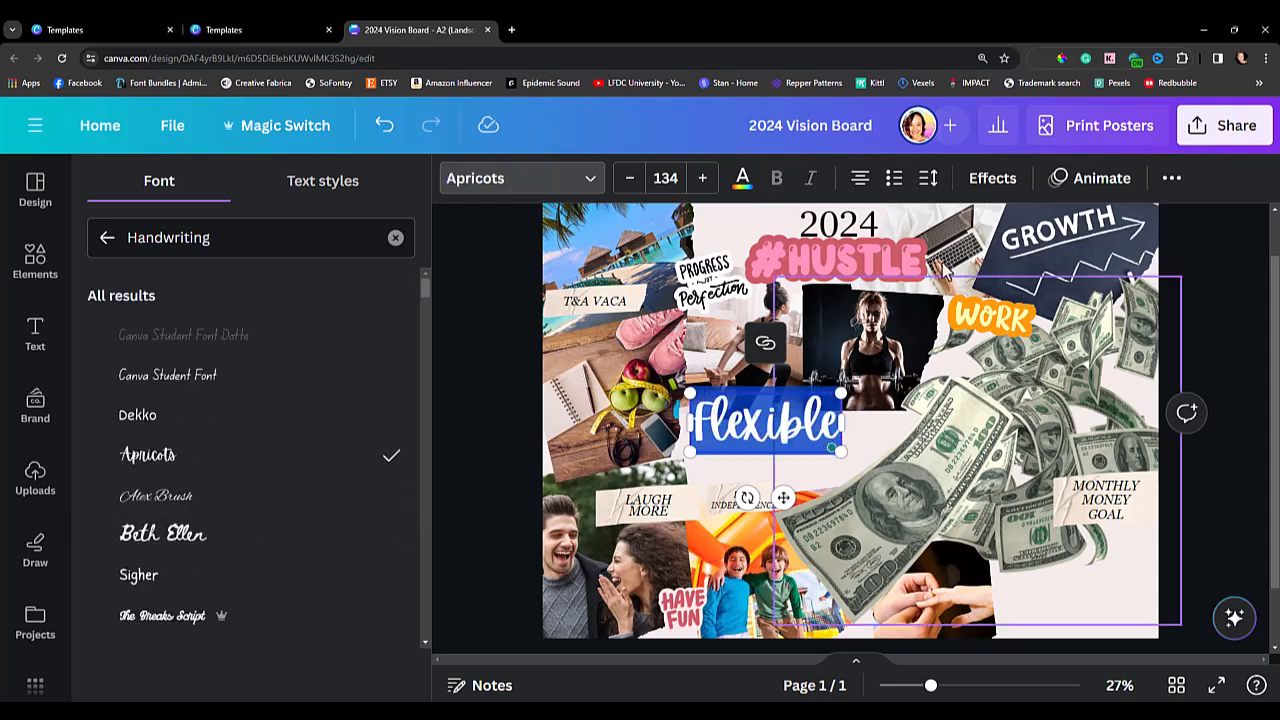
{"action": "left_click", "coordinate": [493, 376]}
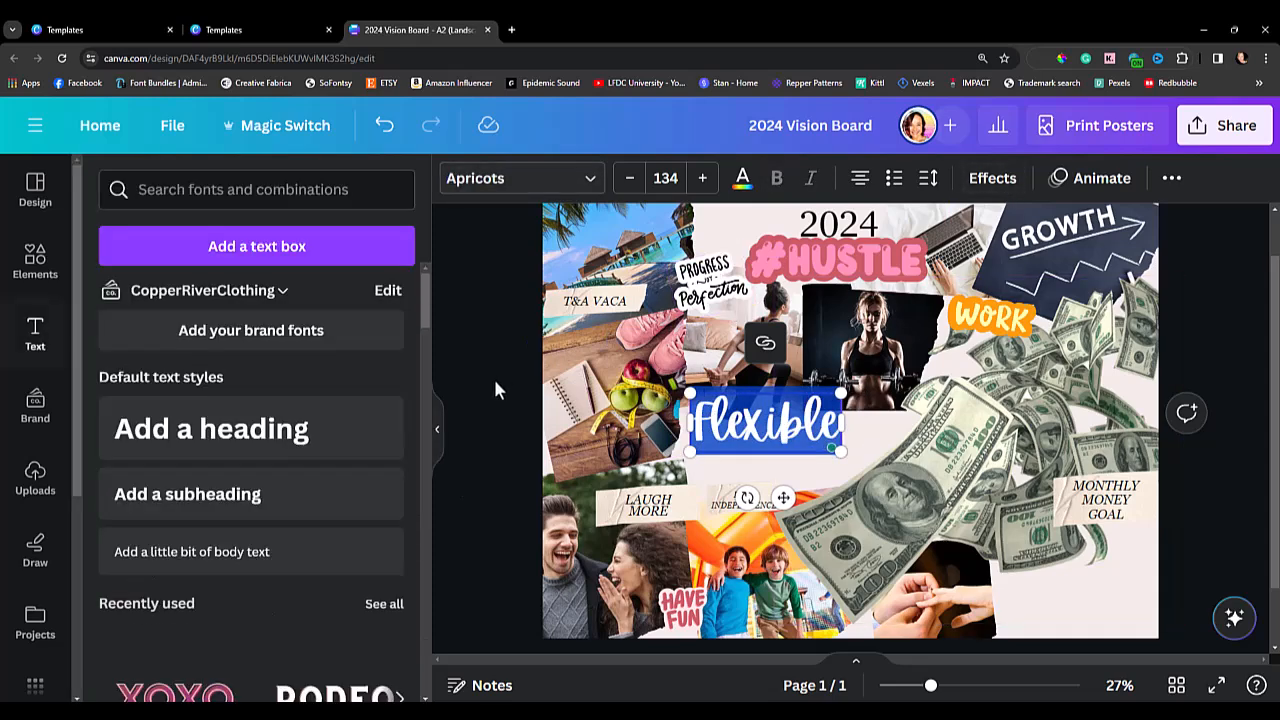
Color the "Flexible" text with the document red #cc5a63 and apply the Outline effect to it.
{"action": "left_click", "coordinate": [738, 444]}
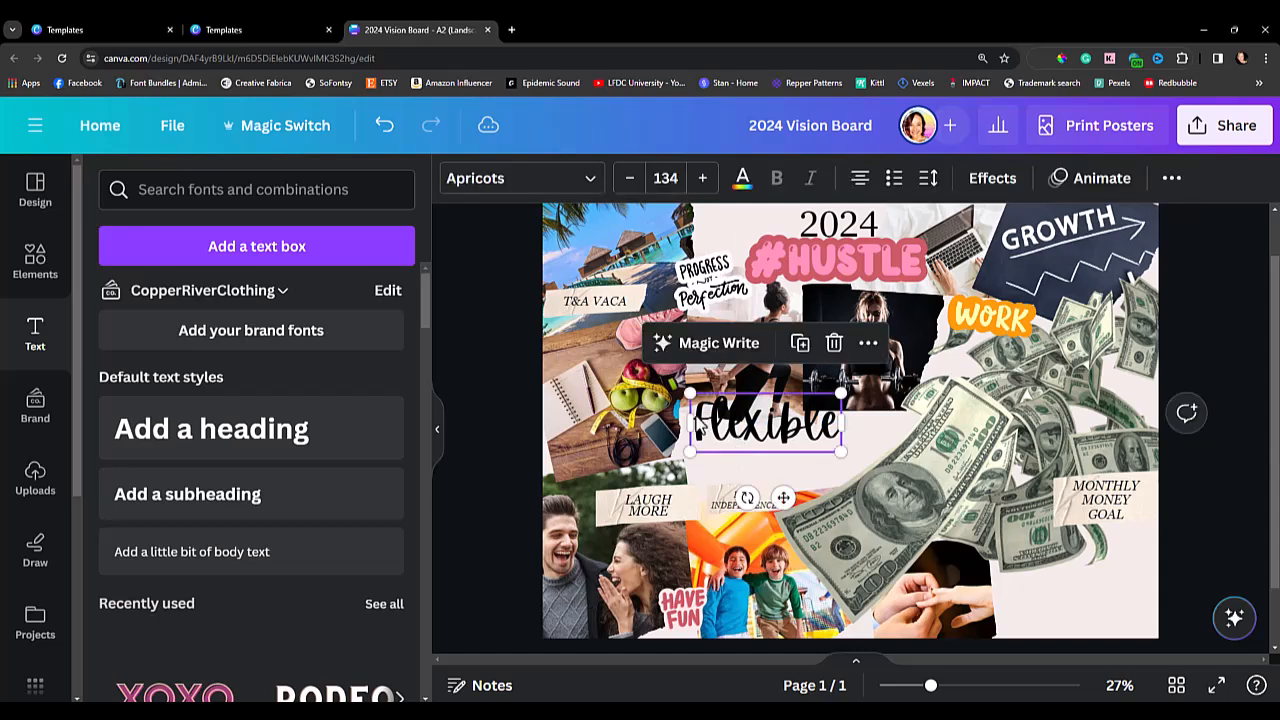
{"action": "left_click", "coordinate": [743, 179]}
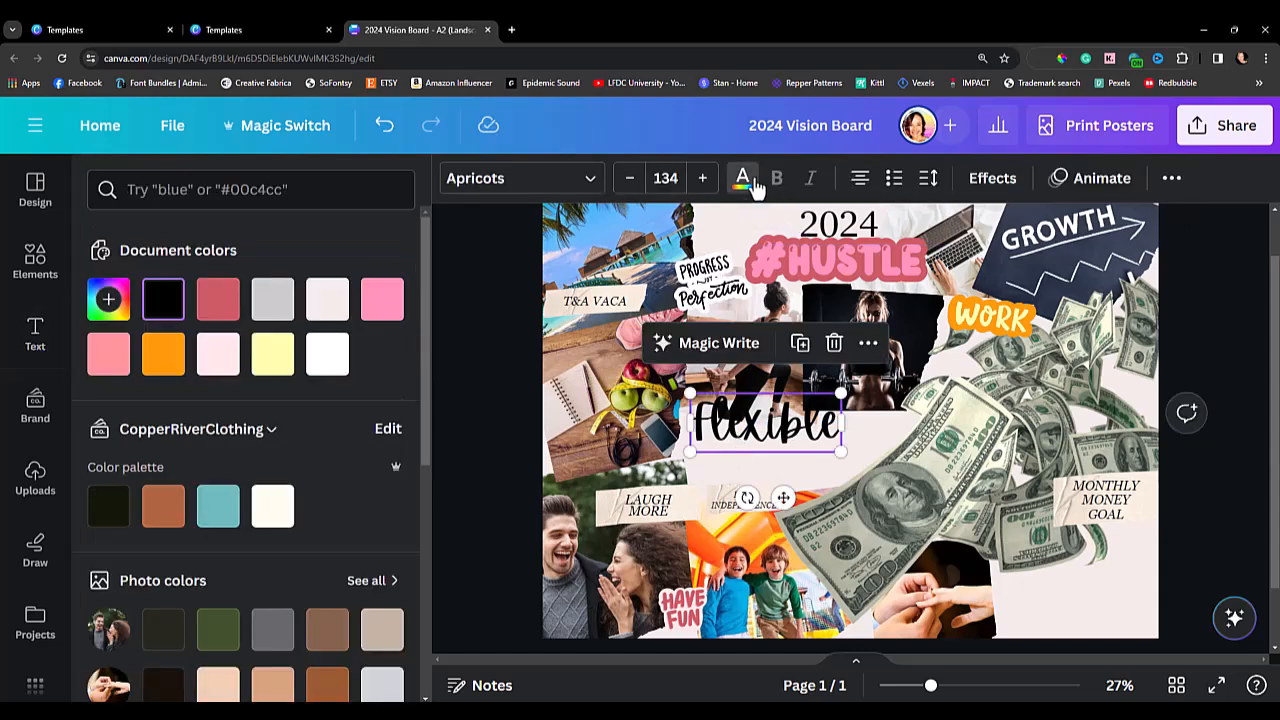
{"action": "left_click", "coordinate": [218, 300]}
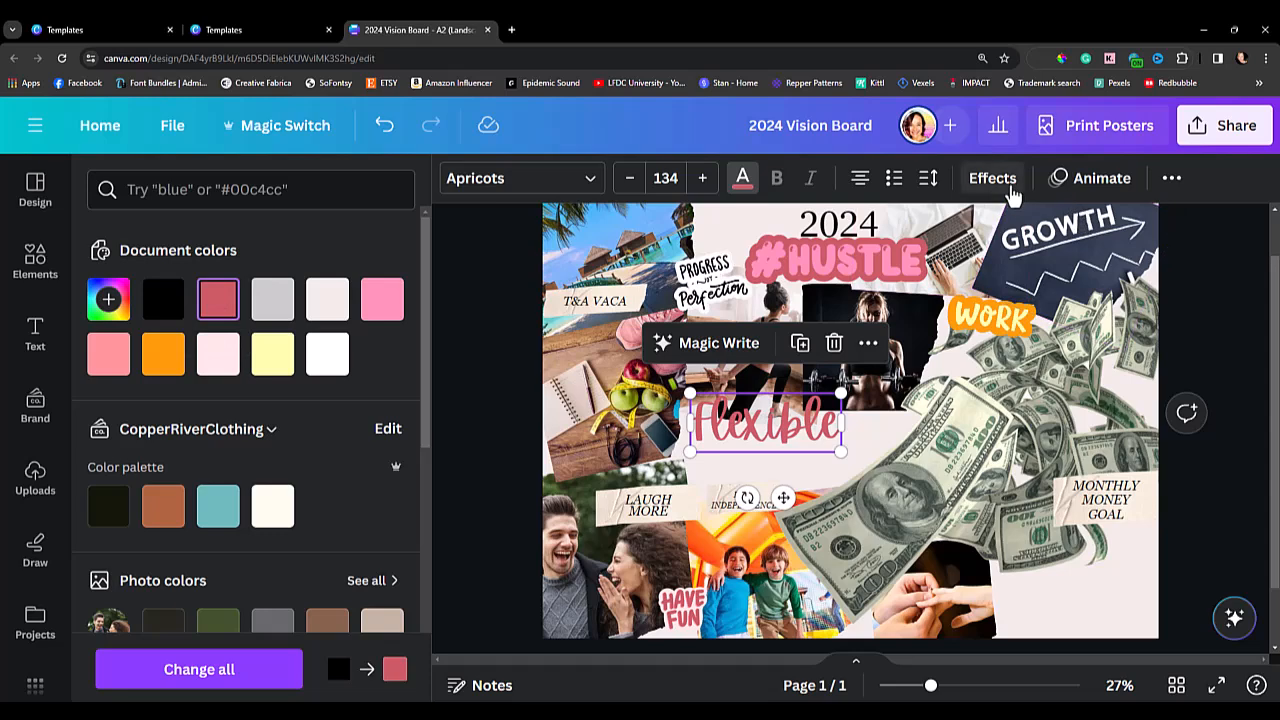
{"action": "left_click", "coordinate": [1010, 188]}
{"action": "scroll", "coordinate": [307, 480], "scroll_direction": "down", "scroll_amount": 2}
{"action": "scroll", "coordinate": [340, 440], "scroll_direction": "up", "scroll_amount": 2}
{"action": "left_click", "coordinate": [360, 455]}
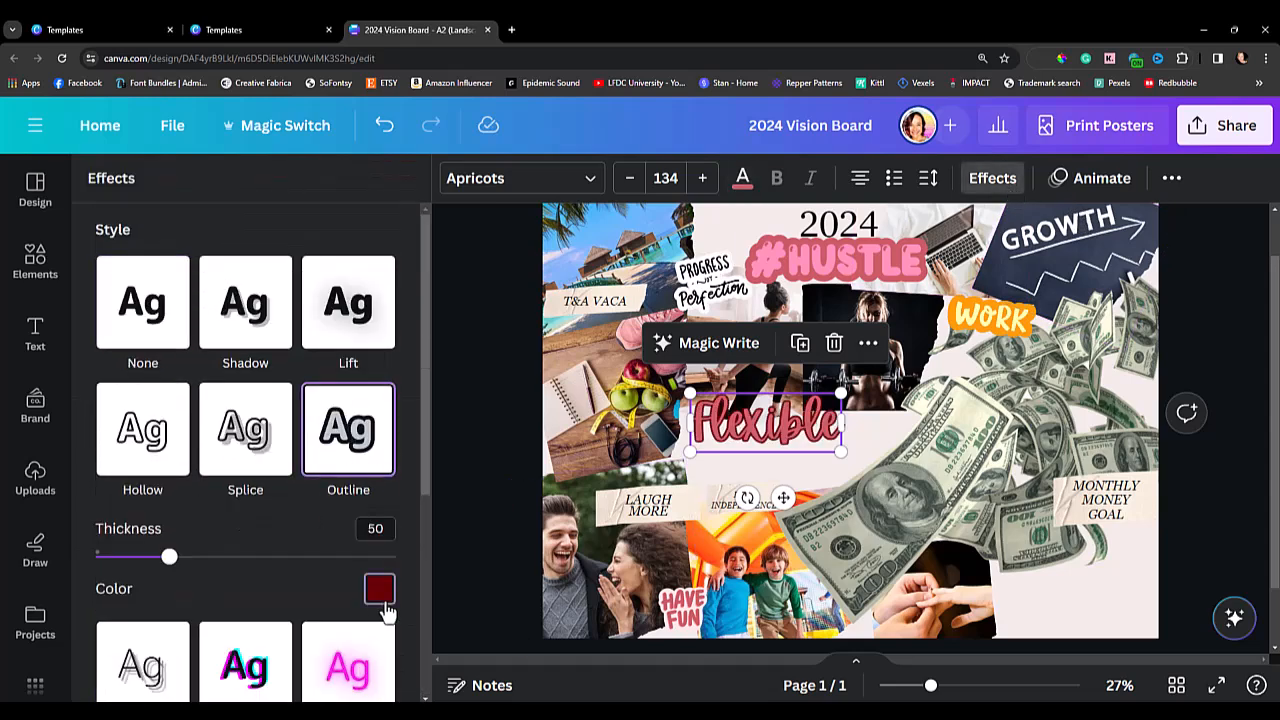
Set the "Flexible" text's outline to white with a thickness of 200 and shift the text slightly down.
{"action": "left_click", "coordinate": [380, 591]}
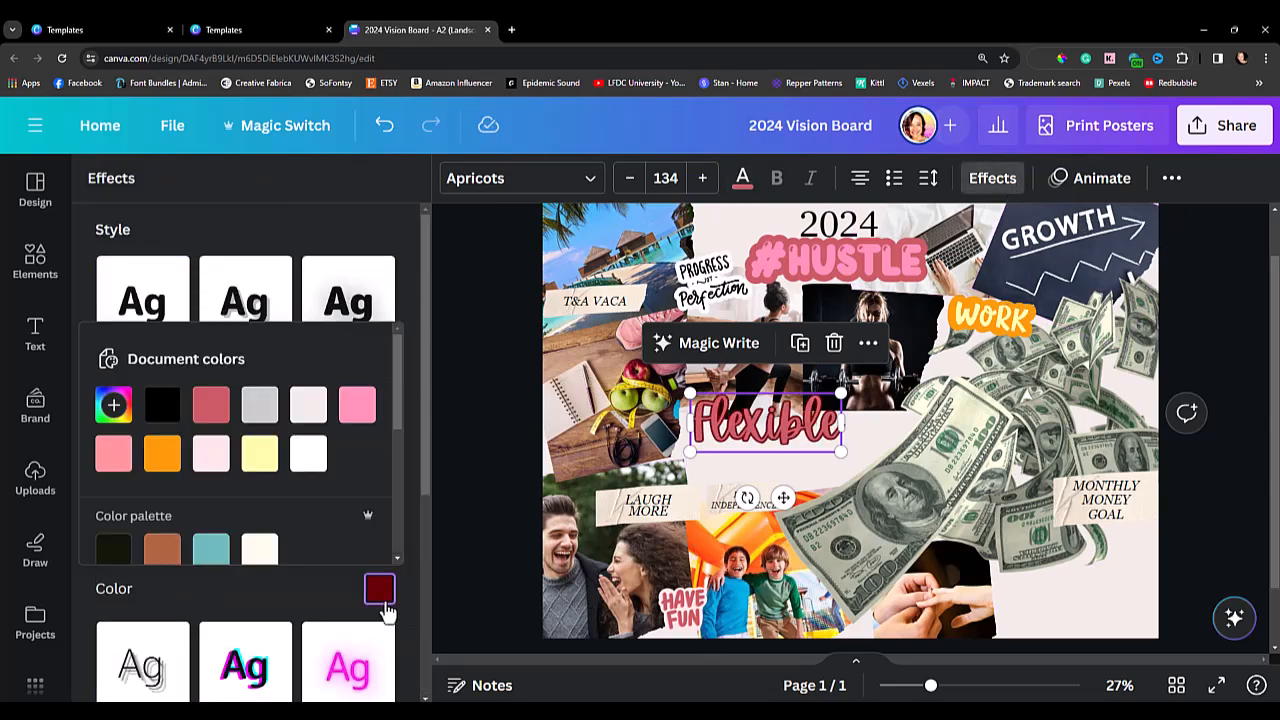
{"action": "left_click", "coordinate": [310, 456]}
{"action": "left_click", "coordinate": [409, 494]}
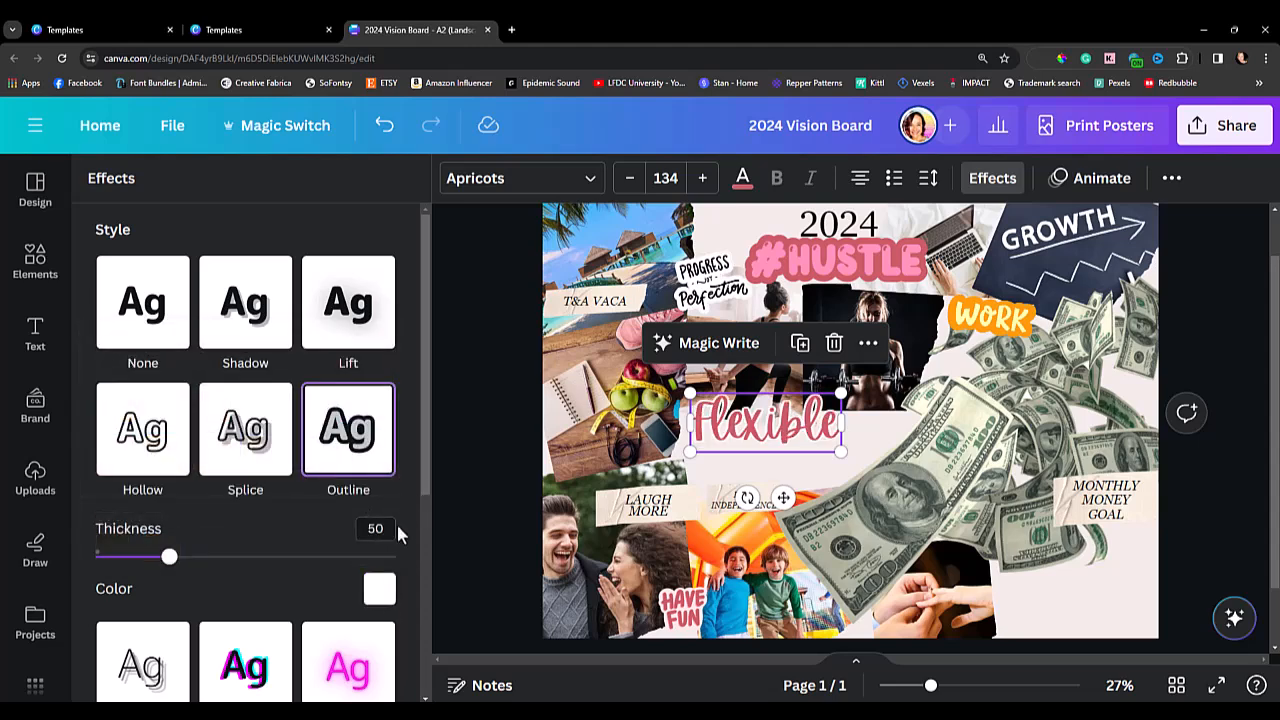
{"action": "left_click_drag", "start_coordinate": [173, 559], "coordinate": [429, 565]}
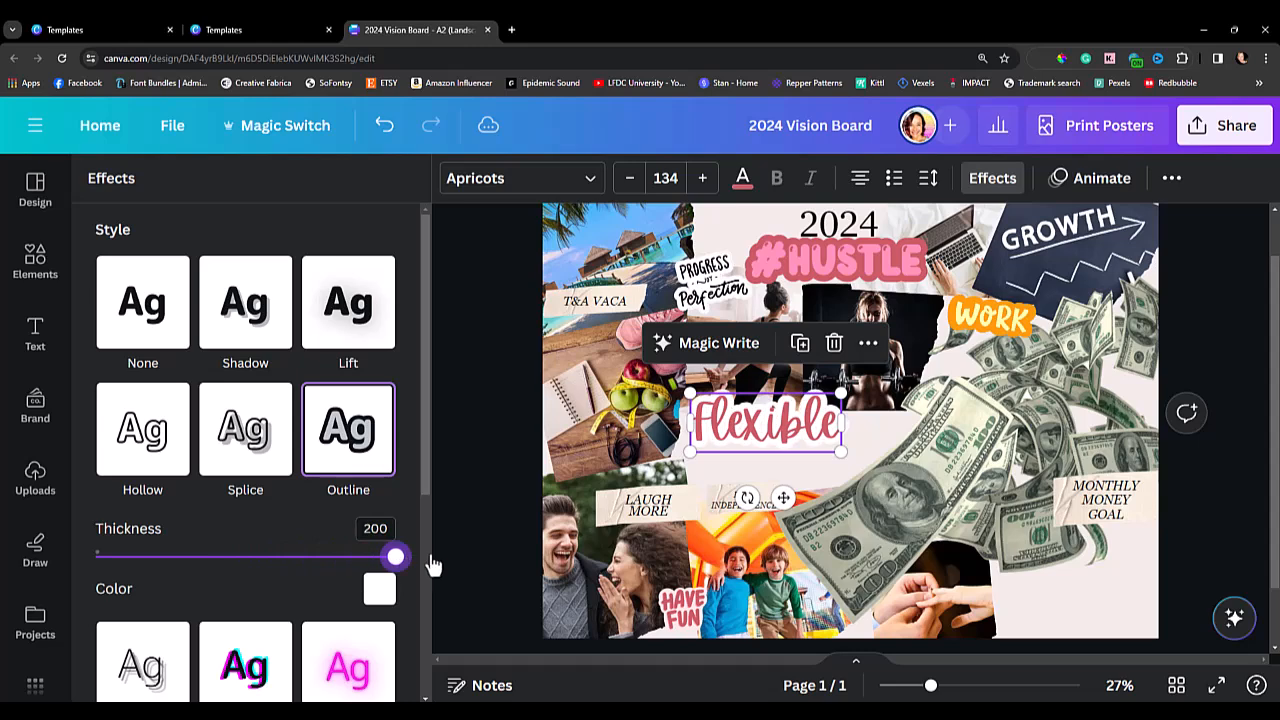
{"action": "left_click_drag", "start_coordinate": [760, 438], "coordinate": [782, 457]}
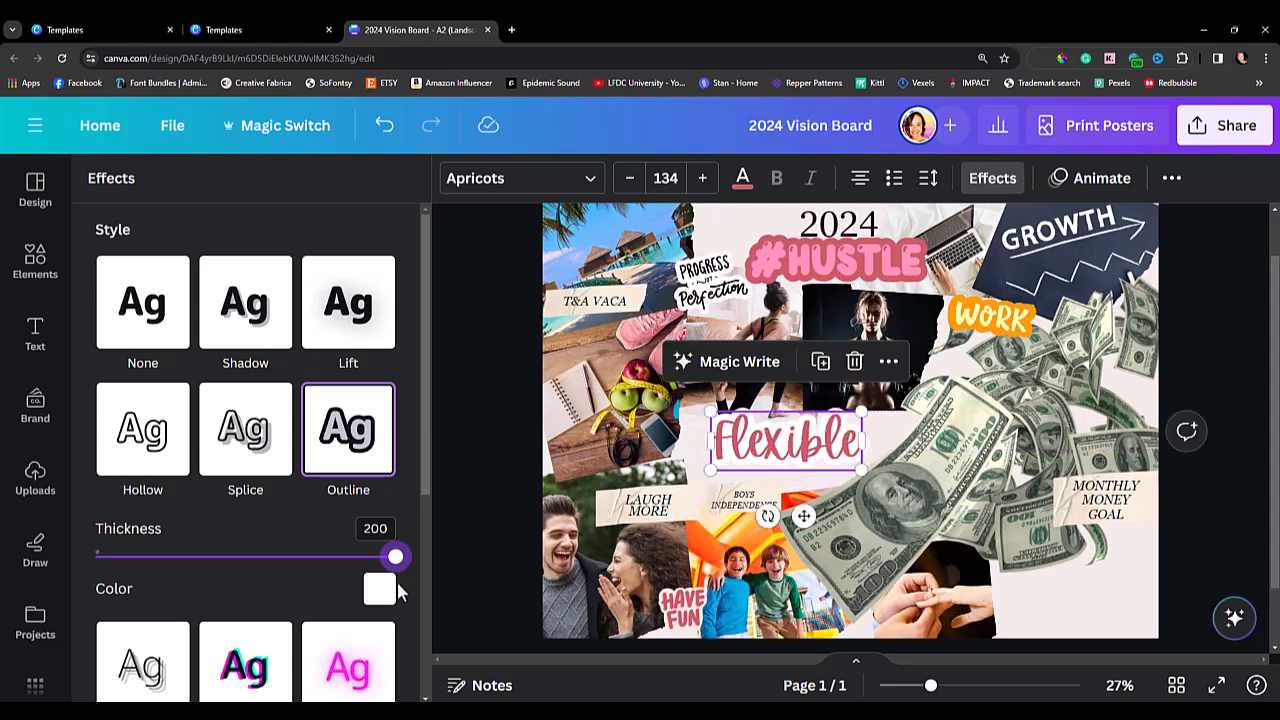
Recolor the "Flexible" outline with the document's light pink, and place the text at size 113 over the stretching photo's lower edge.
{"action": "left_click", "coordinate": [378, 590]}
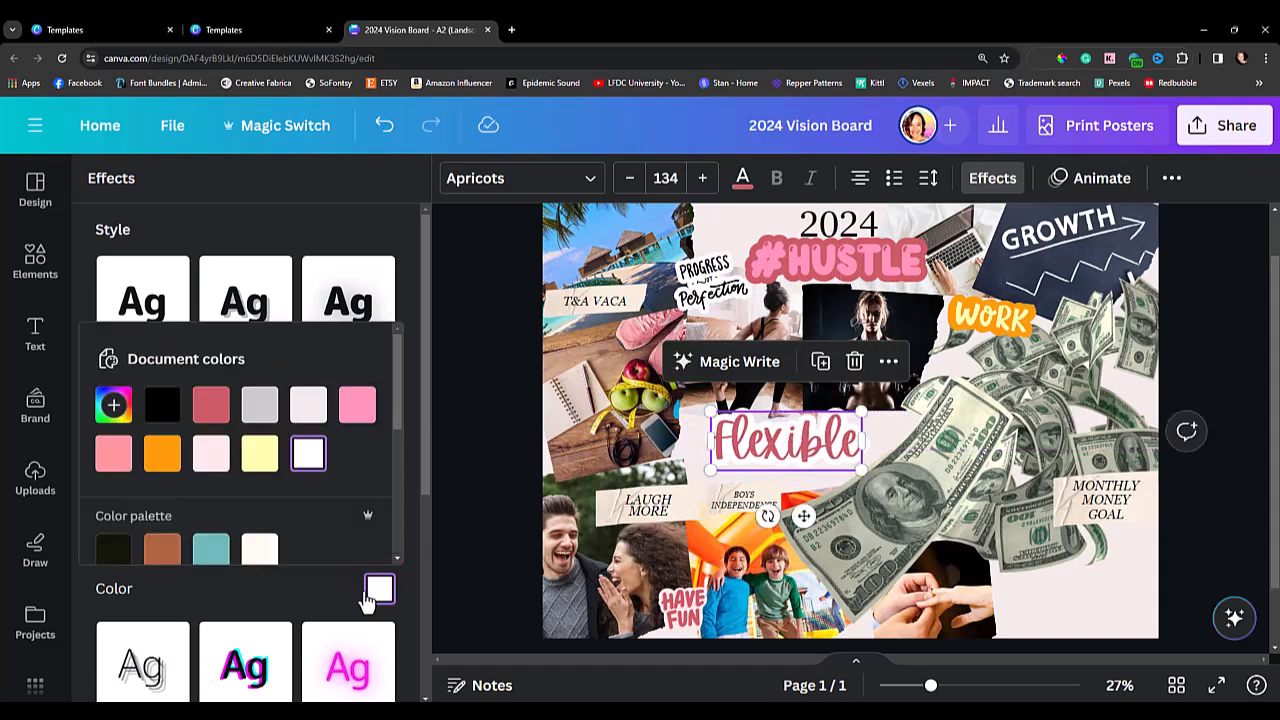
{"action": "left_click", "coordinate": [209, 456]}
{"action": "left_click_drag", "start_coordinate": [861, 421], "coordinate": [796, 425]}
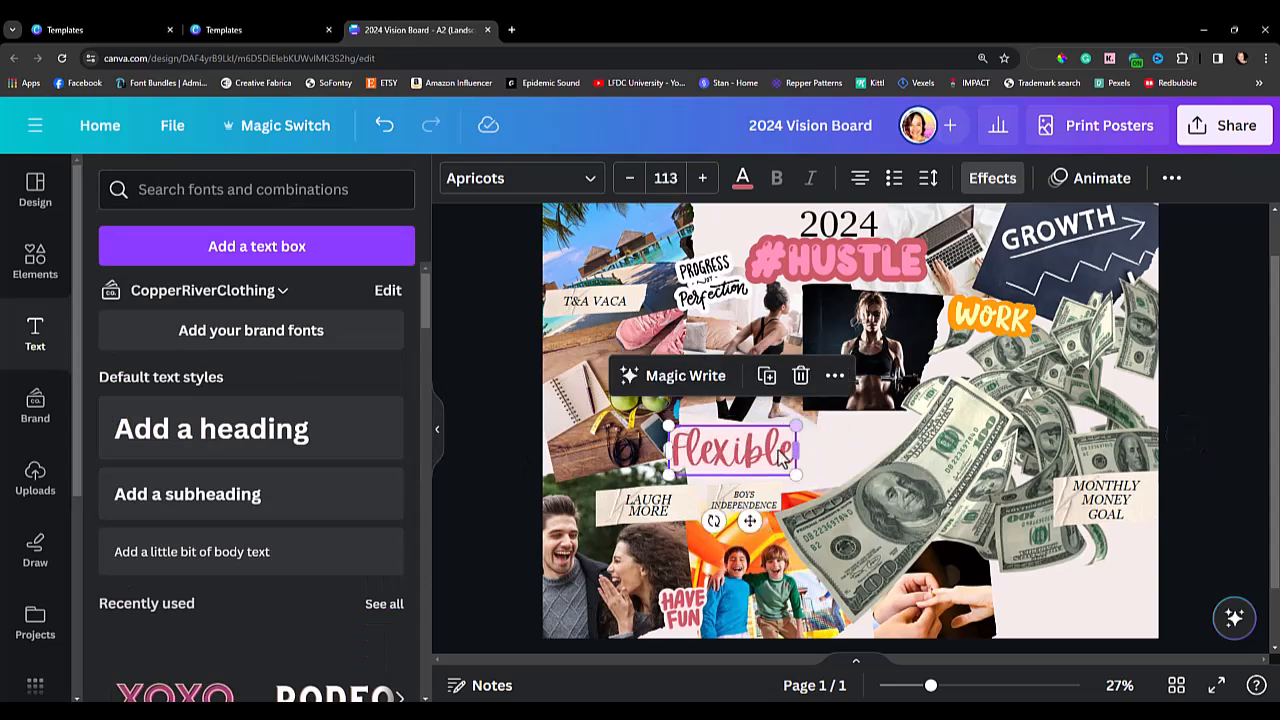
{"action": "left_click_drag", "start_coordinate": [702, 448], "coordinate": [699, 425]}
Add a circle shape, shrink it and place it over the dark gap above the letter i in "Flexible".
{"action": "left_click_drag", "start_coordinate": [930, 688], "coordinate": [1008, 686]}
{"action": "left_click_drag", "start_coordinate": [805, 659], "coordinate": [687, 650]}
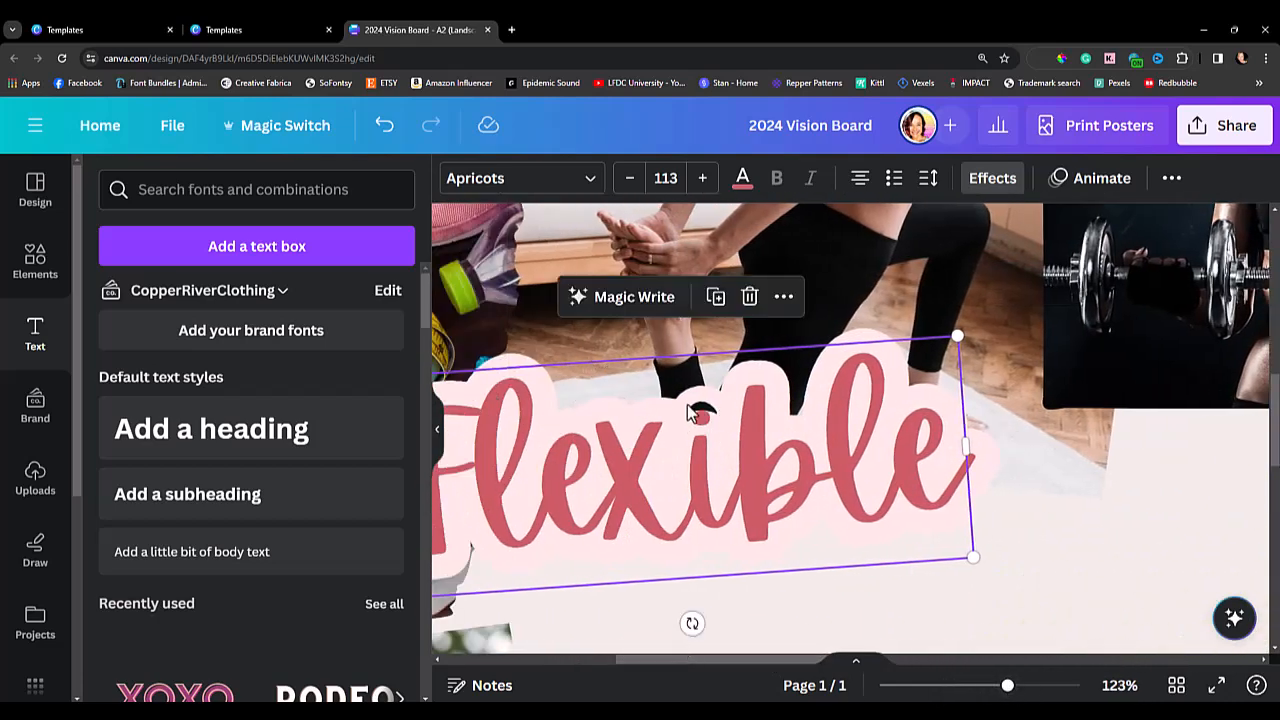
{"action": "left_click", "coordinate": [37, 265]}
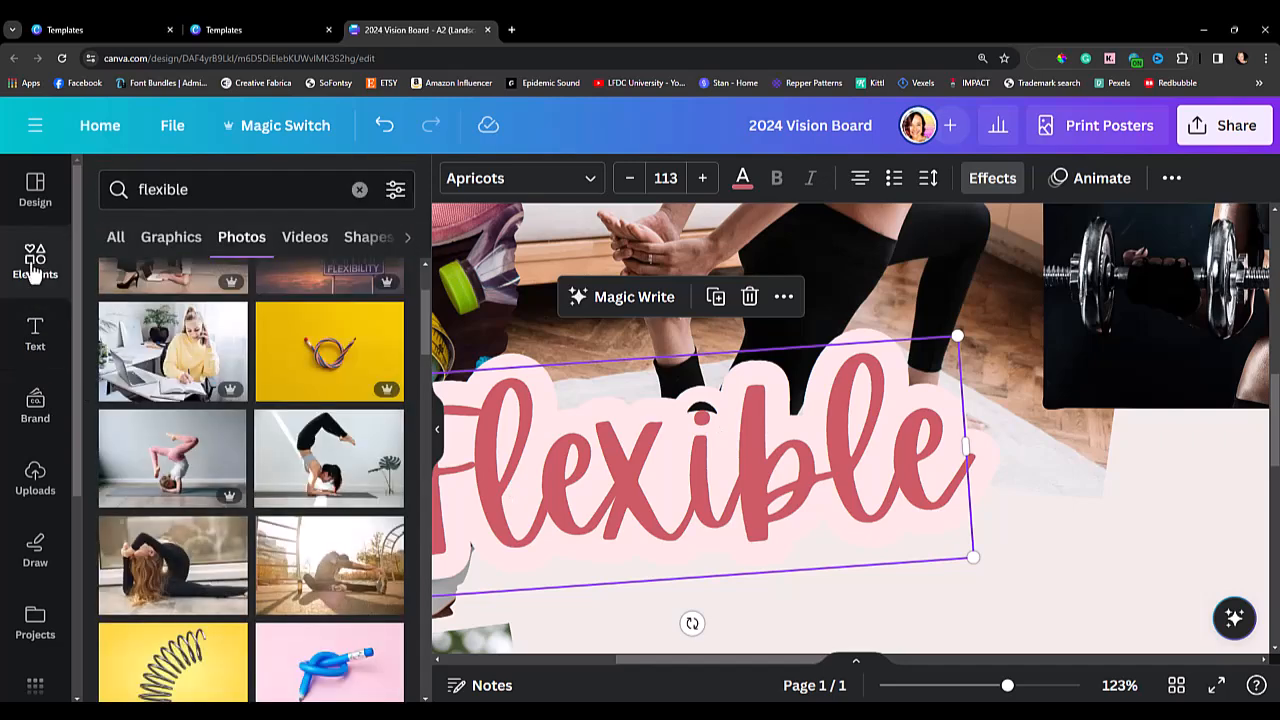
{"action": "left_click", "coordinate": [40, 285]}
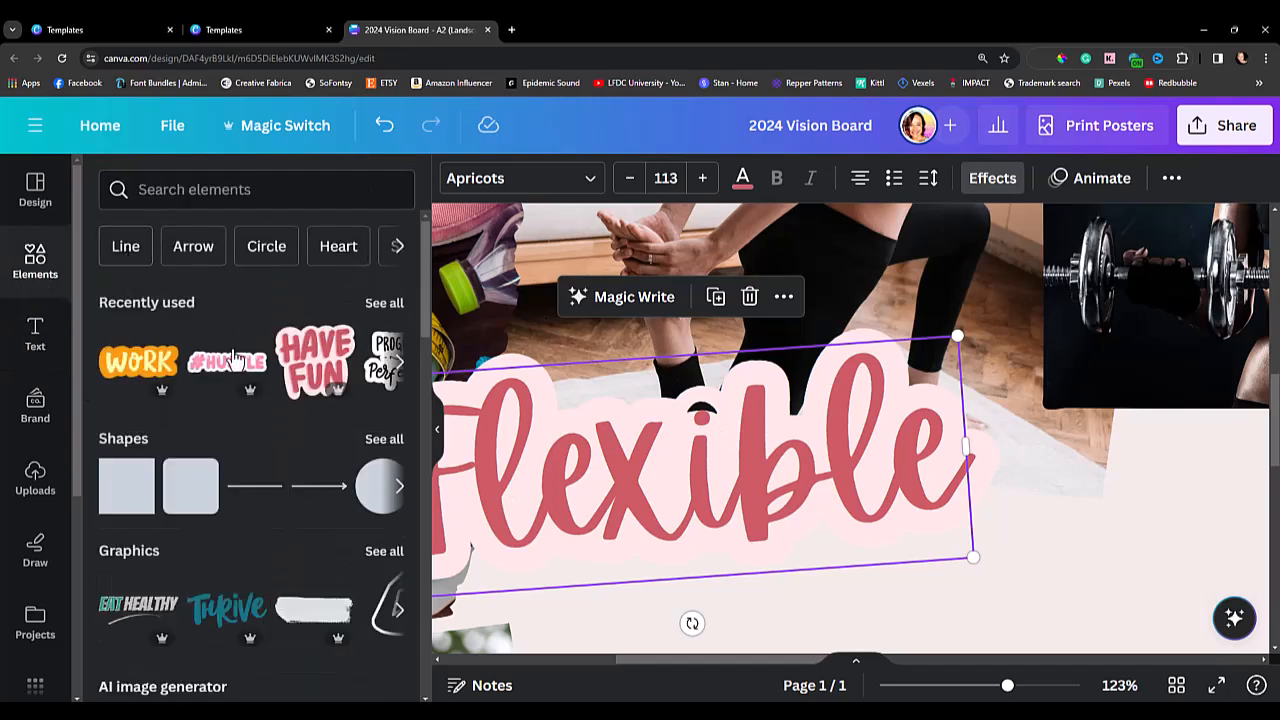
{"action": "left_click", "coordinate": [378, 484]}
{"action": "scroll", "coordinate": [957, 651], "scroll_direction": "down", "scroll_amount": 2}
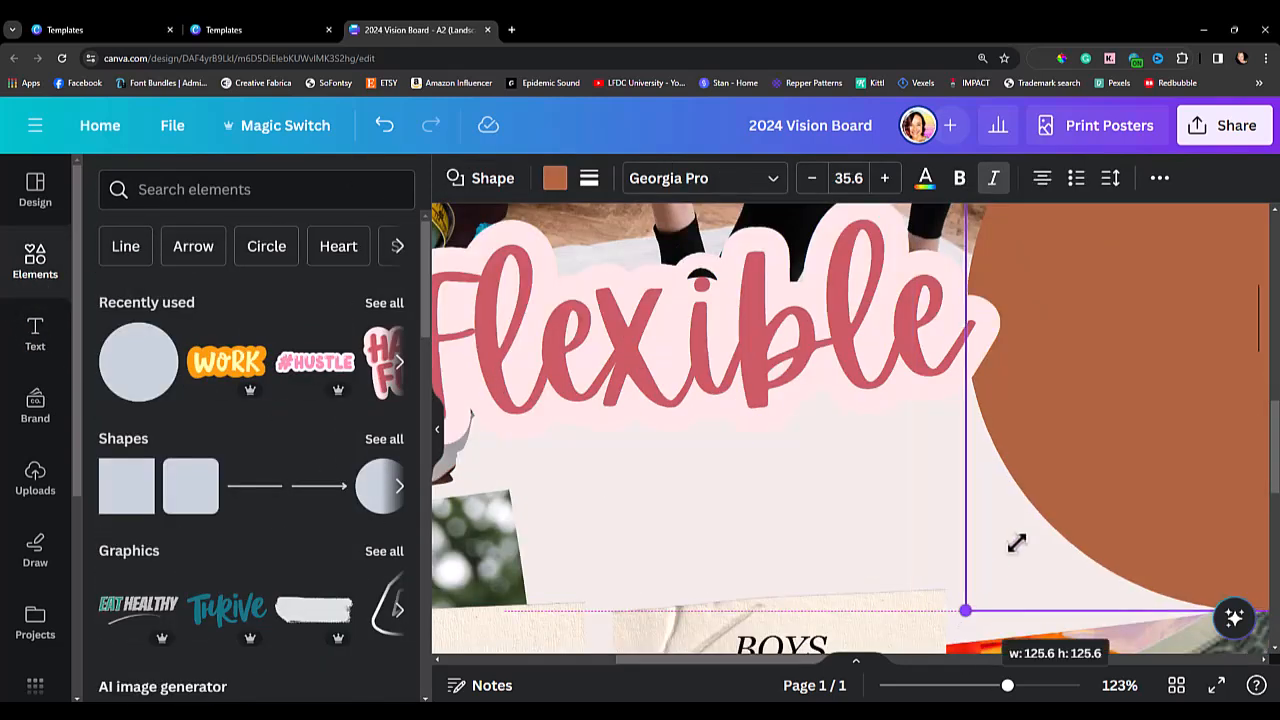
{"action": "left_click_drag", "start_coordinate": [980, 590], "coordinate": [1137, 378]}
{"action": "left_click_drag", "start_coordinate": [1183, 335], "coordinate": [748, 551]}
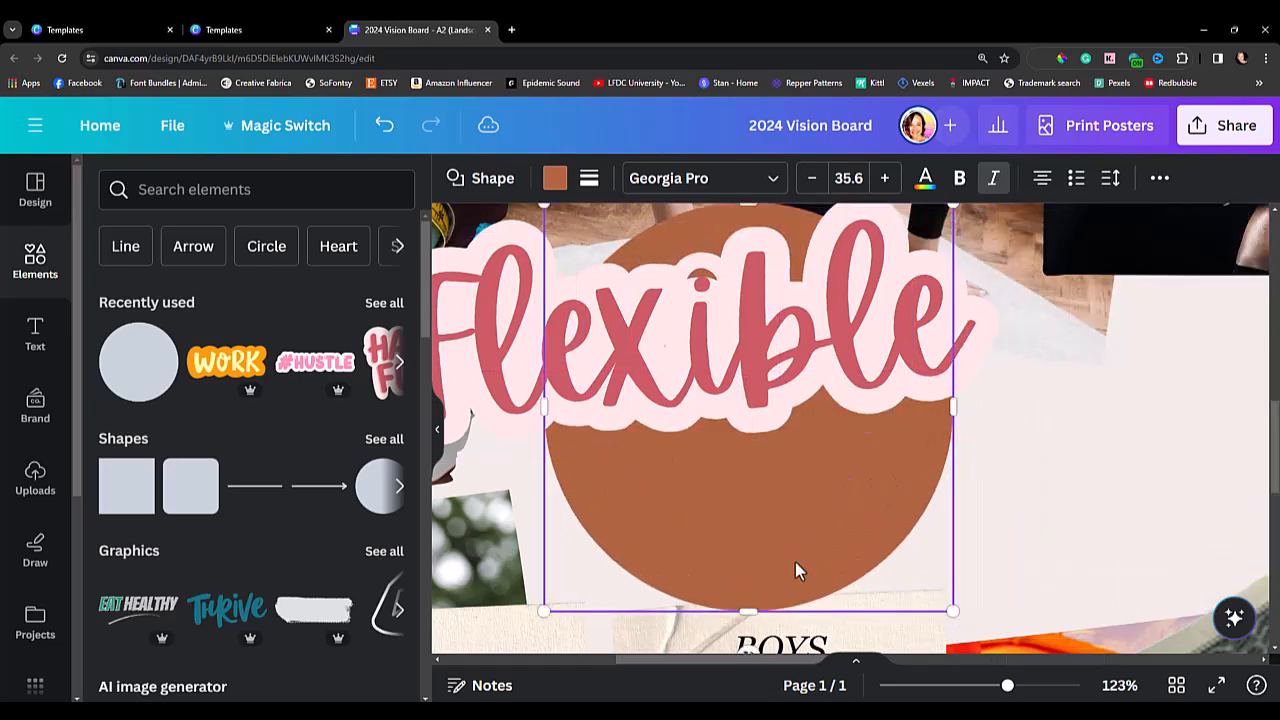
{"action": "left_click_drag", "start_coordinate": [955, 612], "coordinate": [614, 272]}
{"action": "left_click_drag", "start_coordinate": [571, 232], "coordinate": [694, 279]}
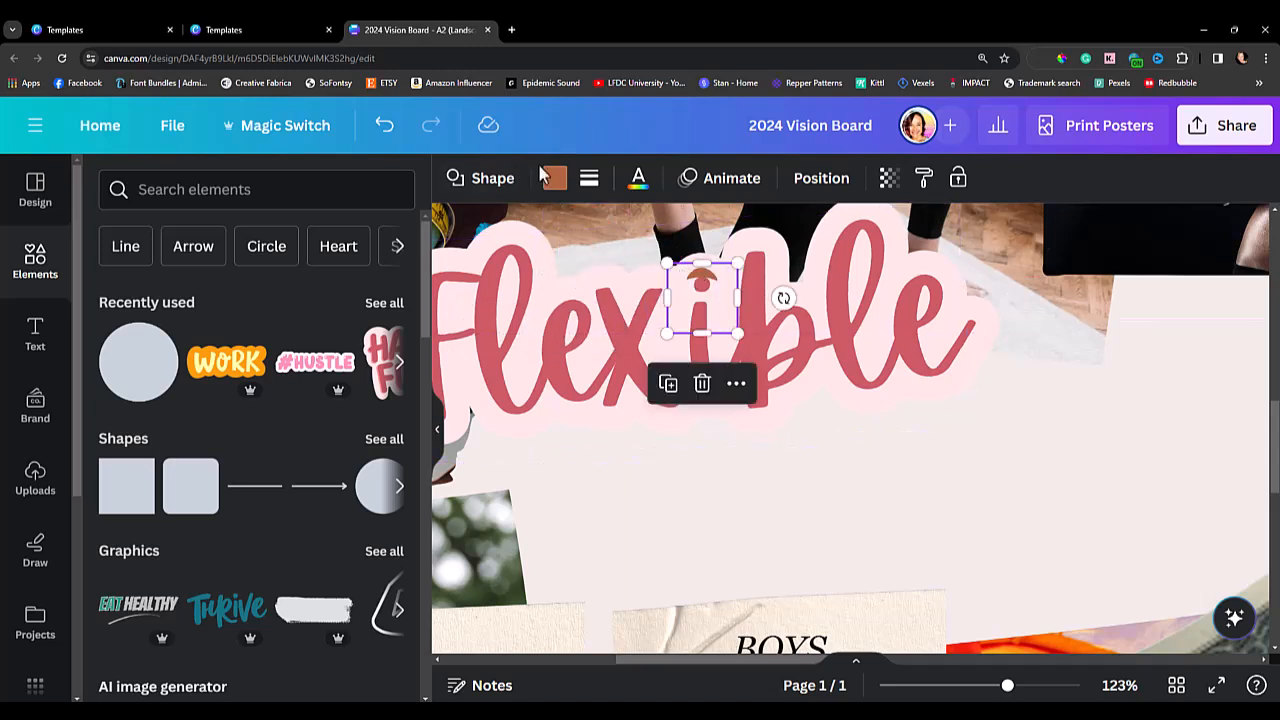
Color the small circle with the light pink sampled from the "Flexible" outline using the eyedropper.
{"action": "left_click", "coordinate": [554, 179]}
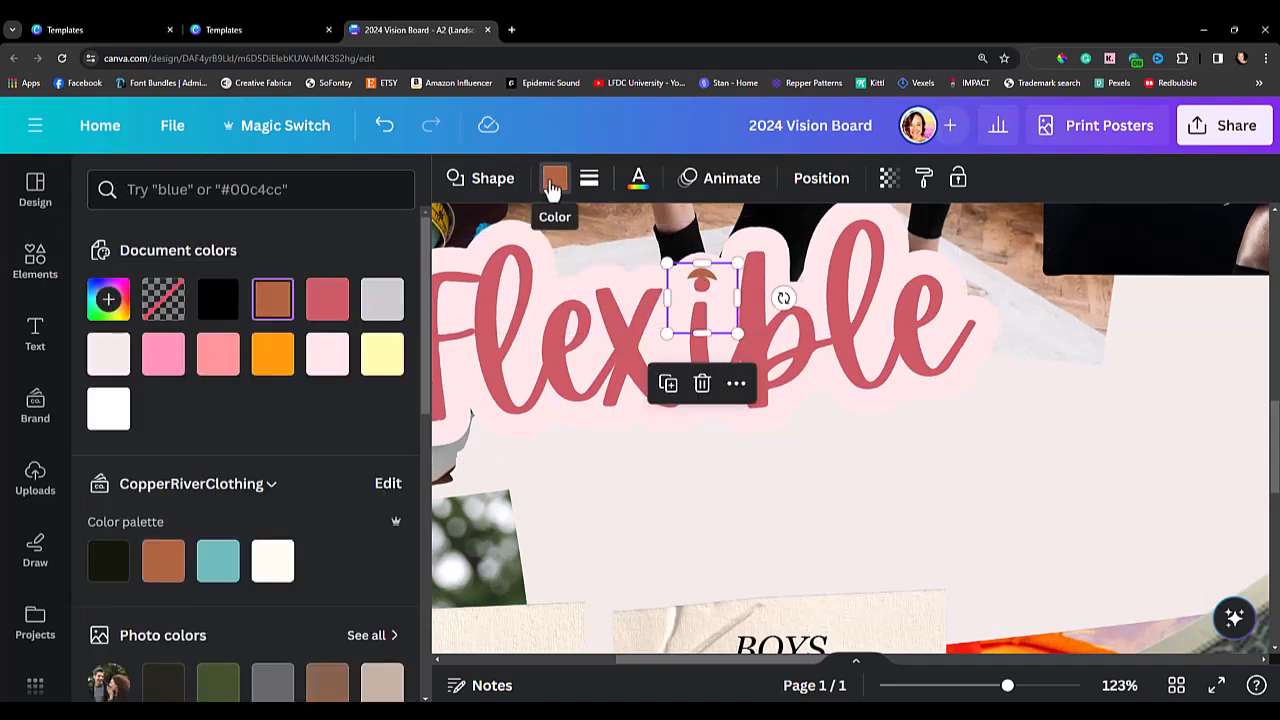
{"action": "left_click", "coordinate": [108, 300]}
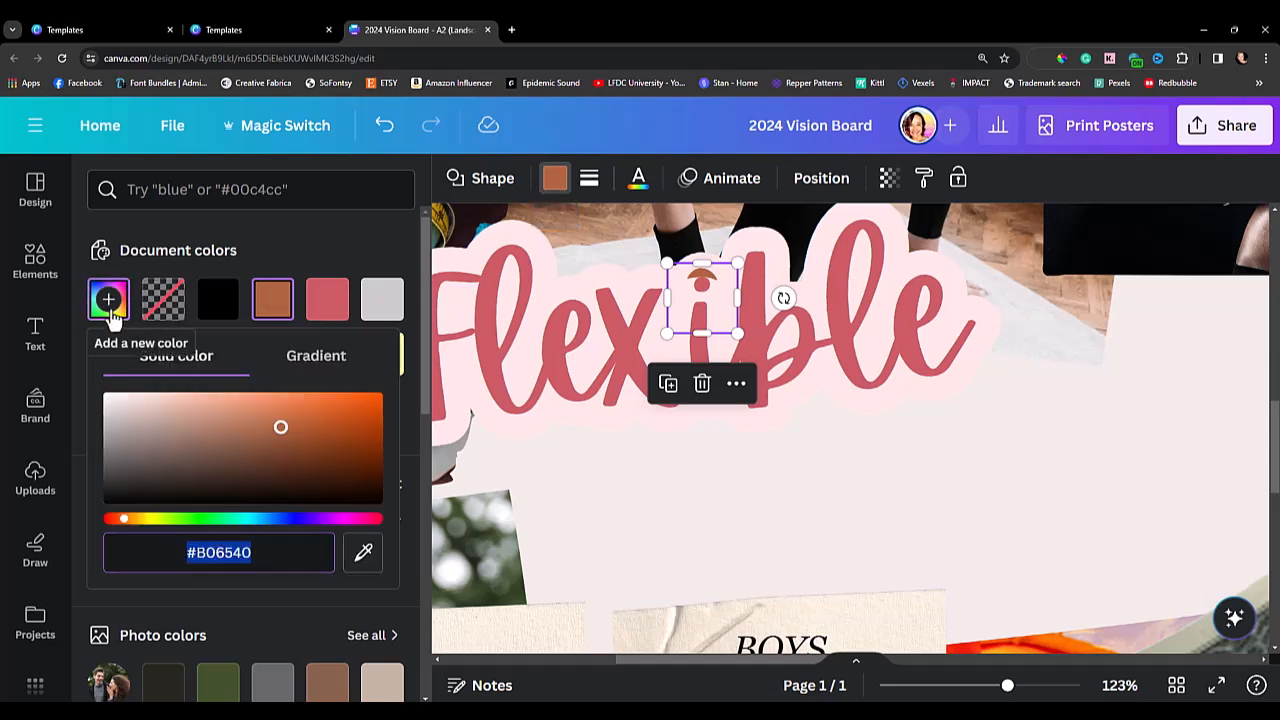
{"action": "left_click", "coordinate": [363, 552]}
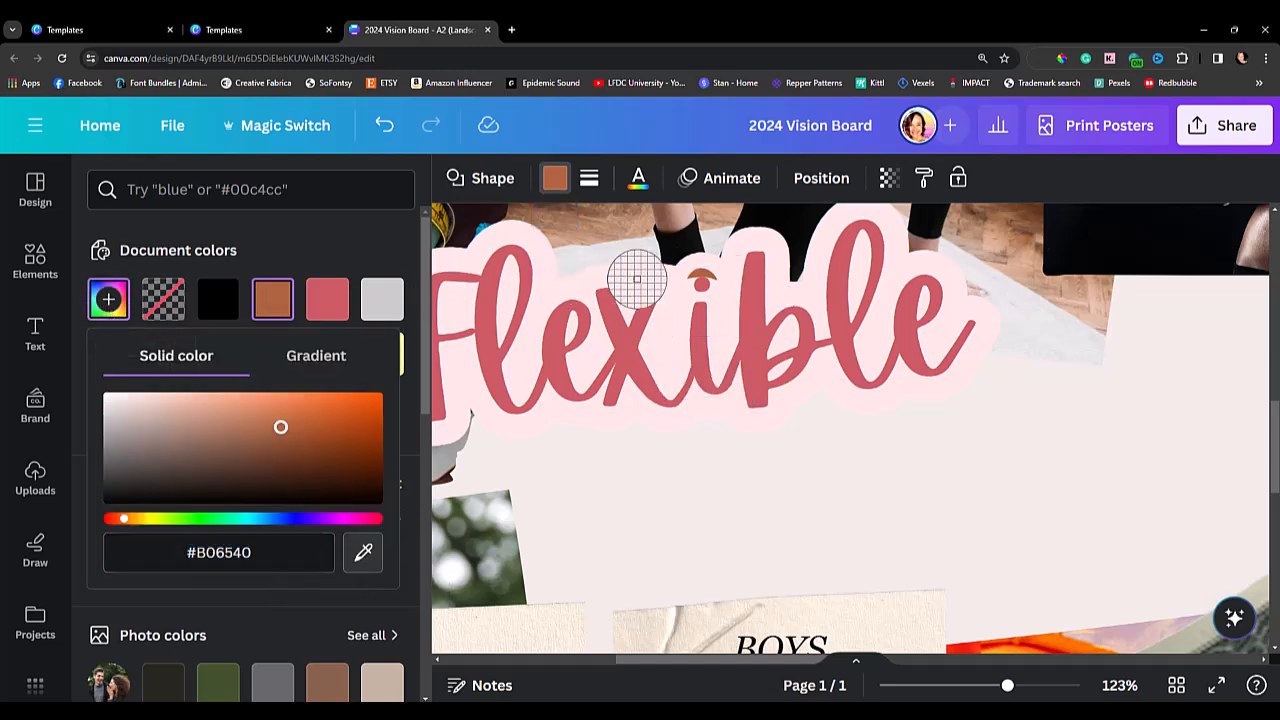
{"action": "left_click", "coordinate": [674, 310]}
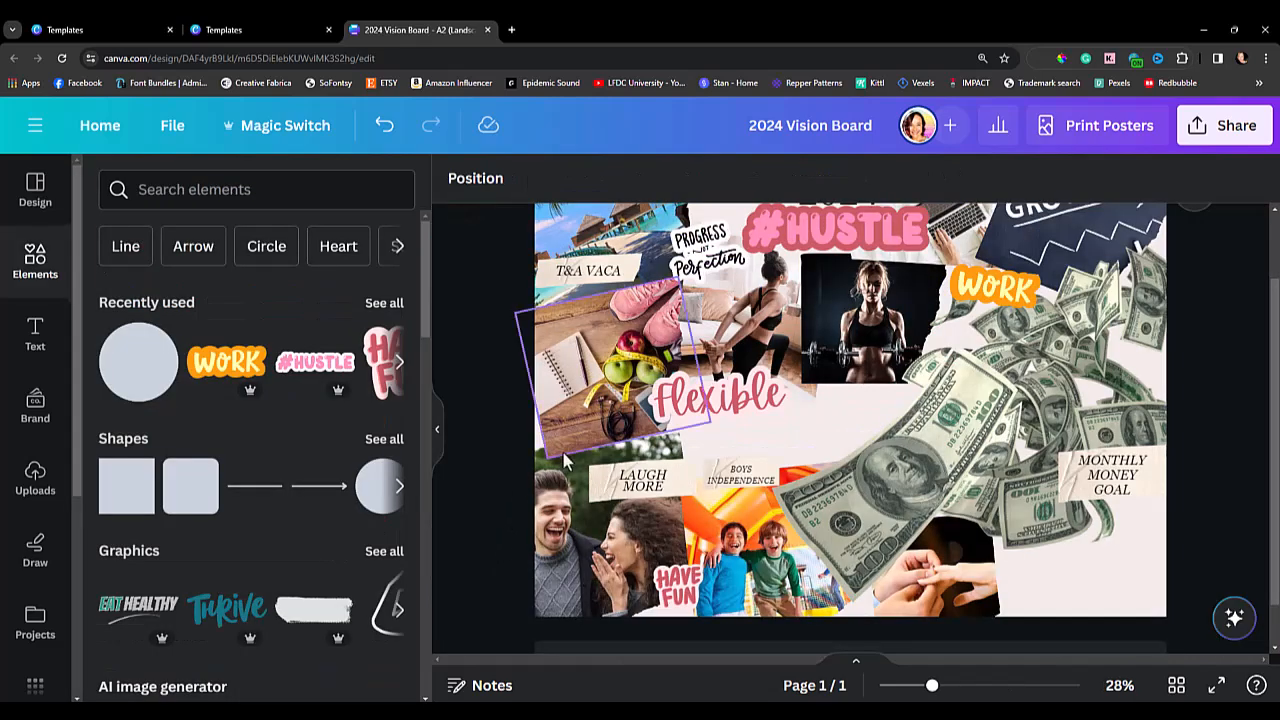
Move the pink circle's layer directly beneath the "Flexible" text and group the two.
{"action": "left_click", "coordinate": [498, 187]}
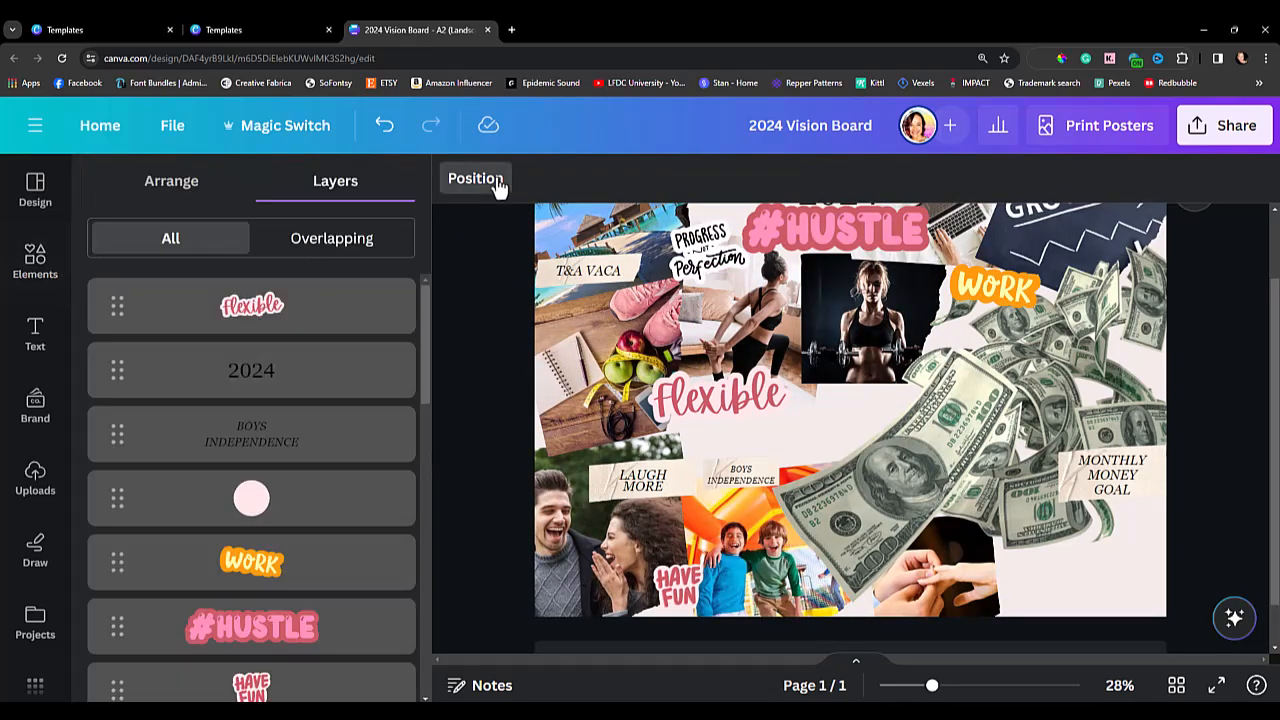
{"action": "left_click", "coordinate": [278, 313]}
{"action": "left_click", "coordinate": [286, 508]}
{"action": "left_click_drag", "start_coordinate": [286, 508], "coordinate": [296, 370]}
{"action": "left_click", "coordinate": [302, 320]}
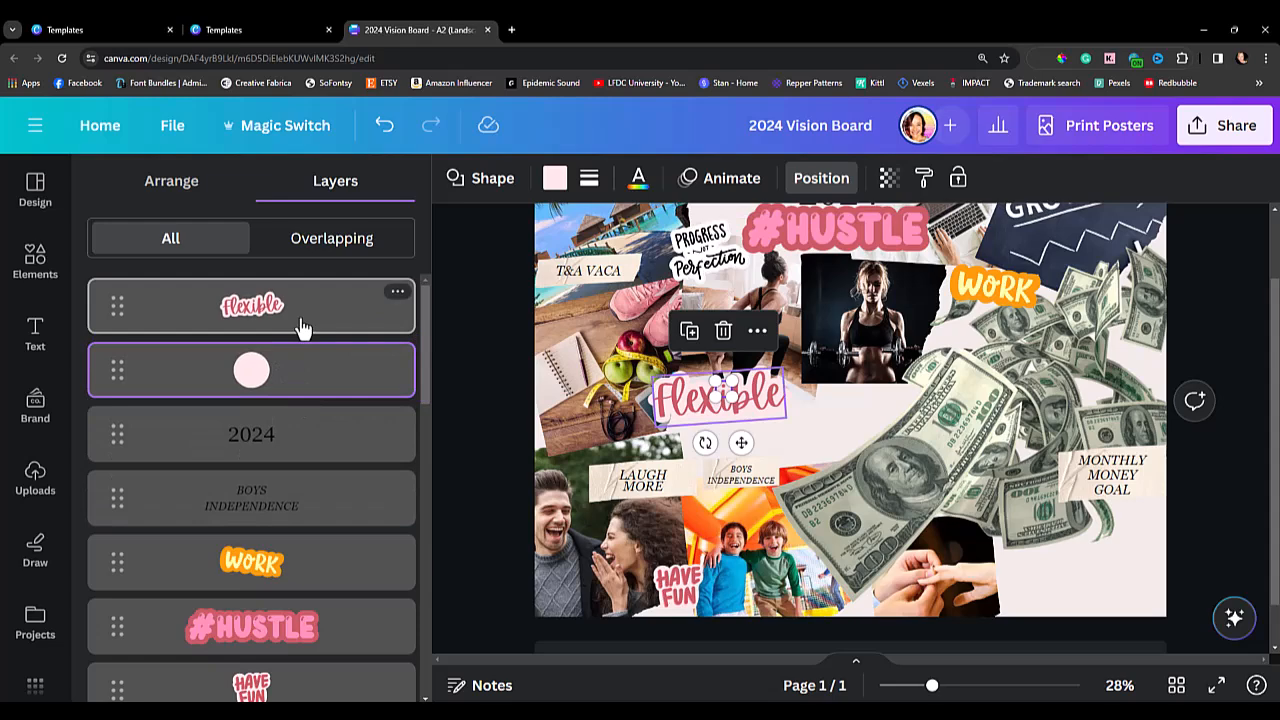
{"action": "left_click", "coordinate": [308, 376], "text": "shift"}
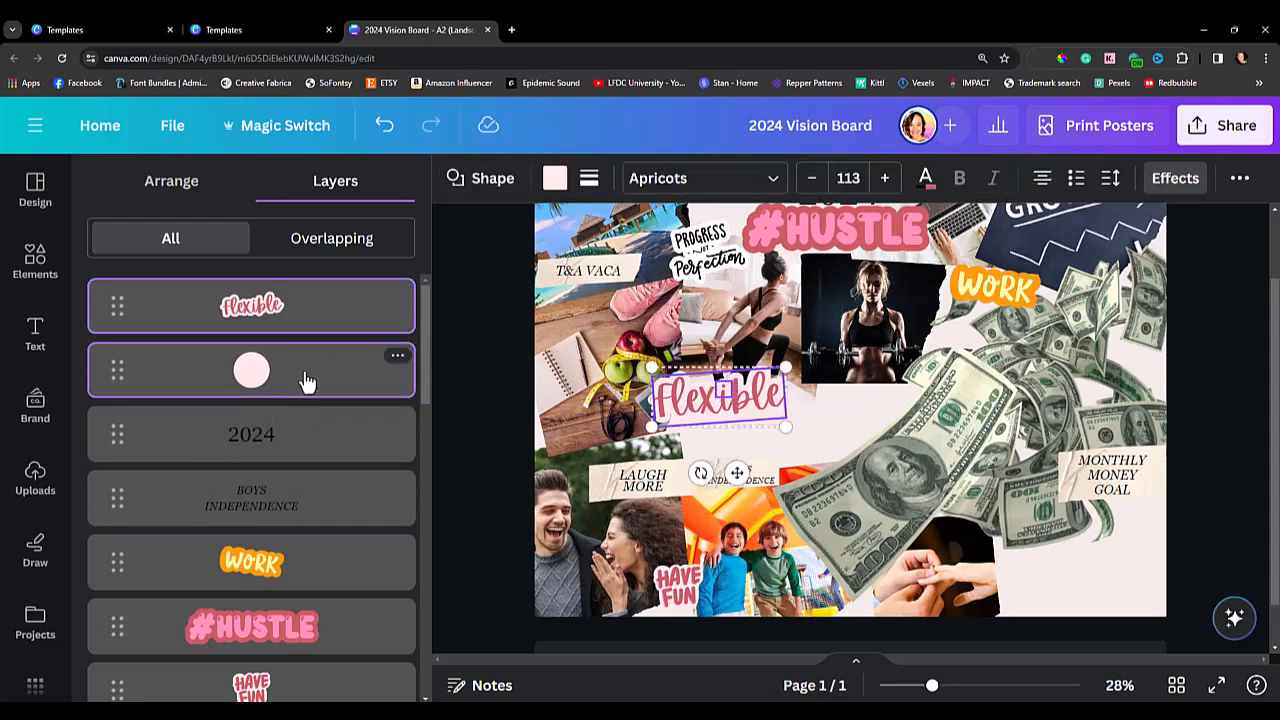
{"action": "key", "text": "ctrl+g"}
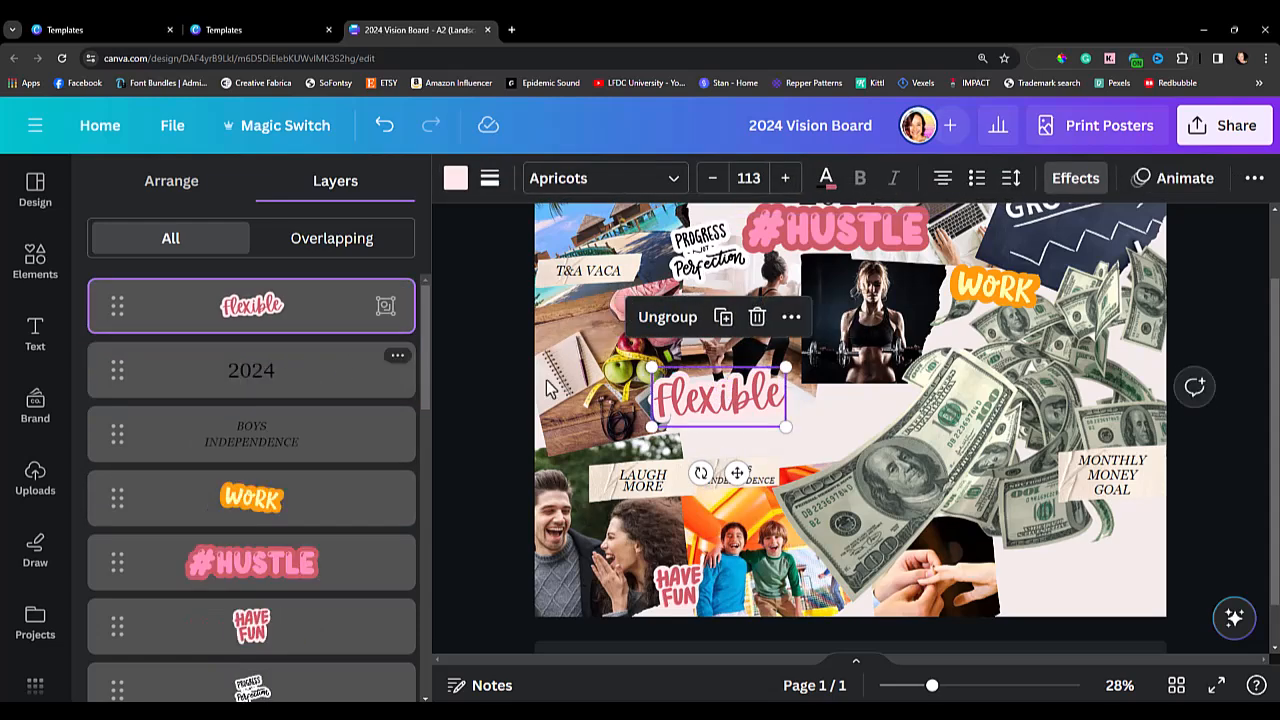
Shrink the grouped "Flexible" sticker to text size 98.3 and place it tilted at the lower corner of the stretching photo.
{"action": "left_click_drag", "start_coordinate": [749, 410], "coordinate": [688, 396]}
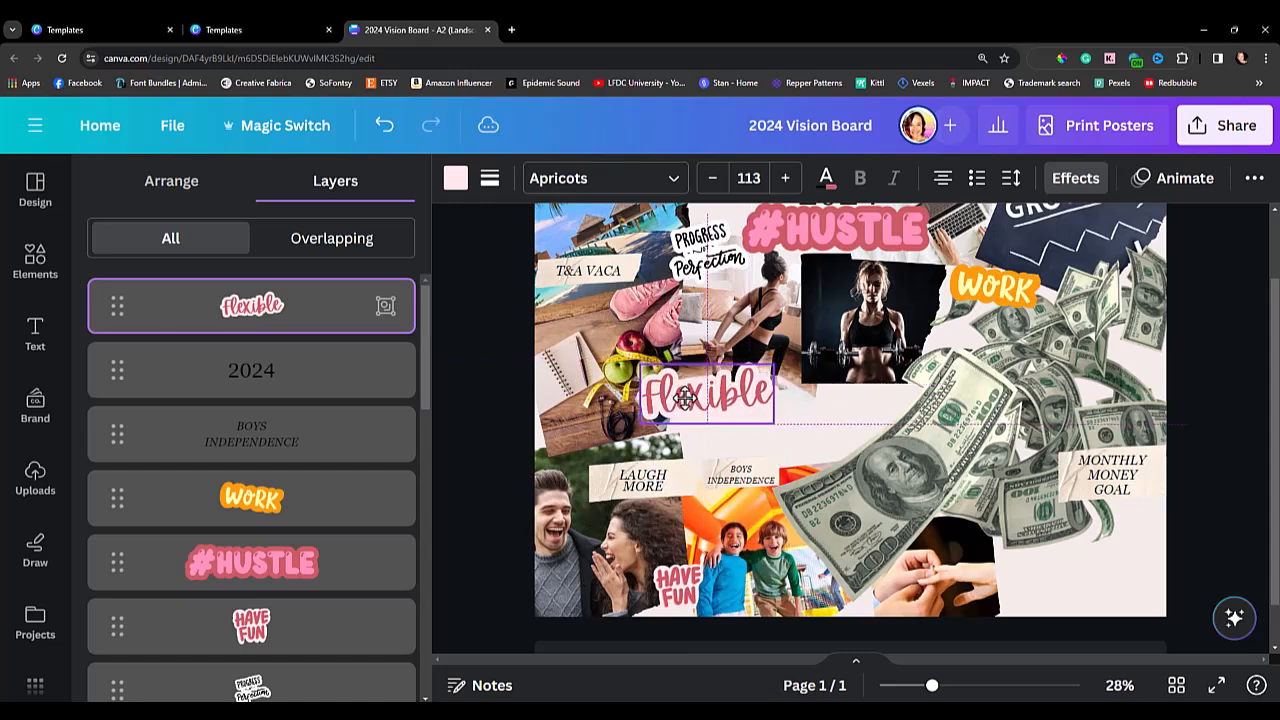
{"action": "left_click_drag", "start_coordinate": [690, 471], "coordinate": [700, 471]}
{"action": "mouse_move", "coordinate": [709, 408]}
{"action": "left_mouse_down"}
{"action": "mouse_move", "coordinate": [762, 404]}
{"action": "mouse_move", "coordinate": [708, 393]}
{"action": "left_mouse_up"}
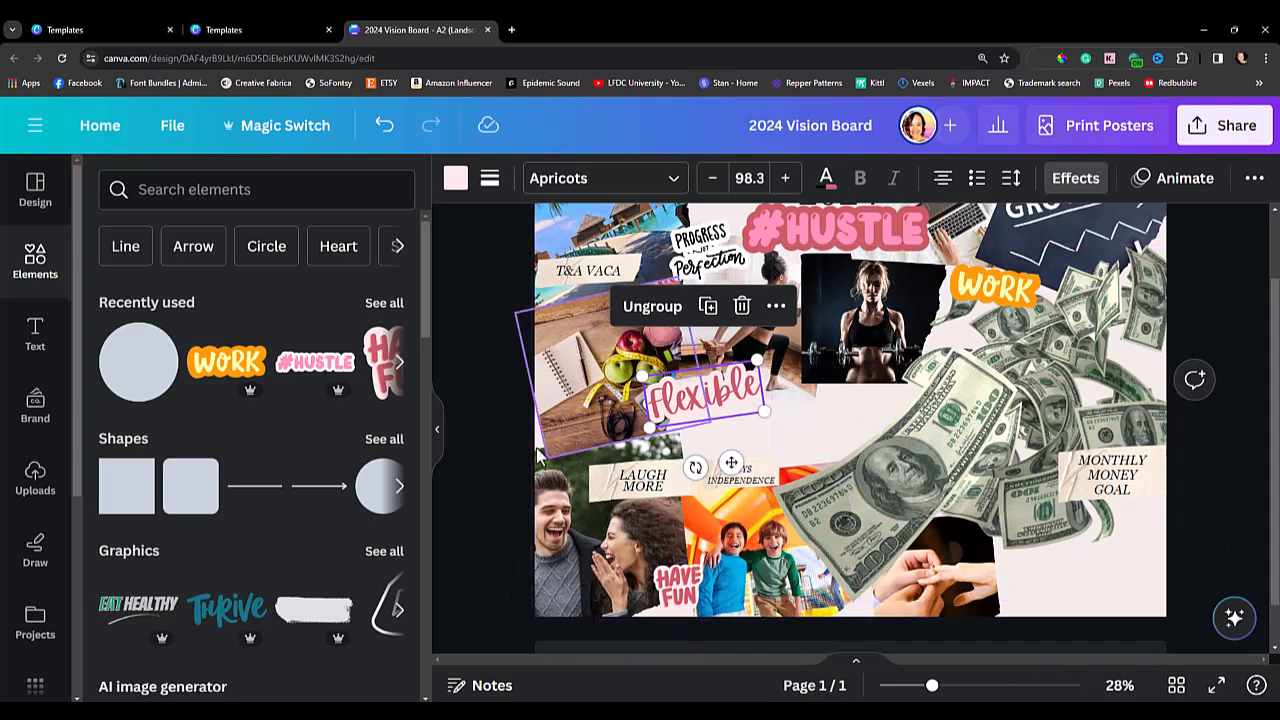
{"action": "left_click", "coordinate": [497, 461]}
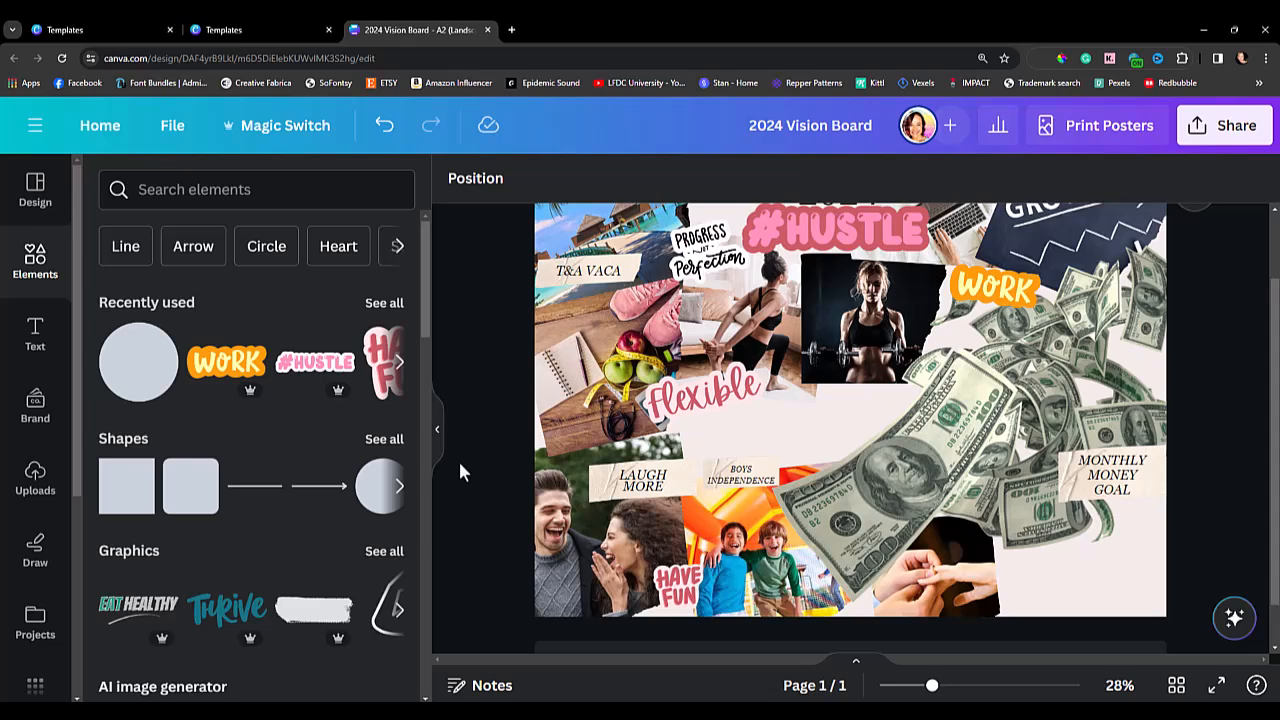
Search the elements for "youtube", add the red play icon, and place it at a reduced size below the "Flexible" sticker.
{"action": "mouse_move", "coordinate": [931, 692]}
{"action": "left_mouse_down"}
{"action": "mouse_move", "coordinate": [909, 690]}
{"action": "mouse_move", "coordinate": [929, 692]}
{"action": "left_mouse_up"}
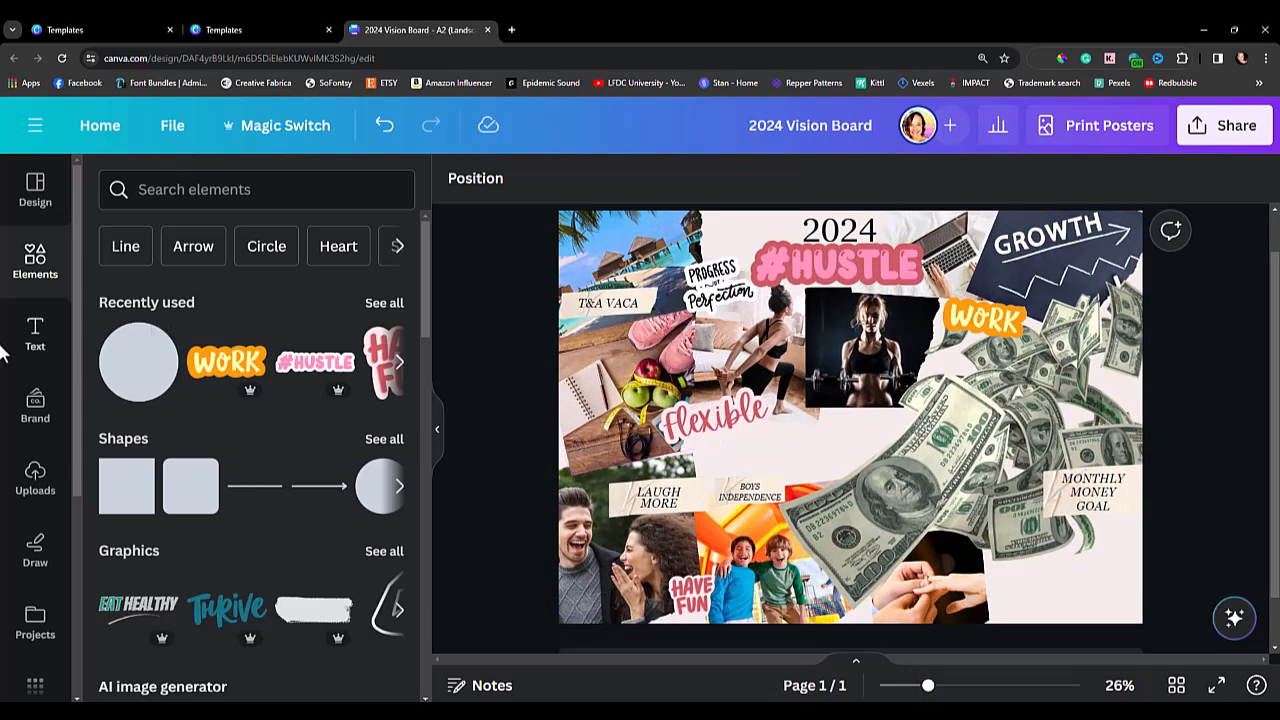
{"action": "left_click", "coordinate": [142, 193]}
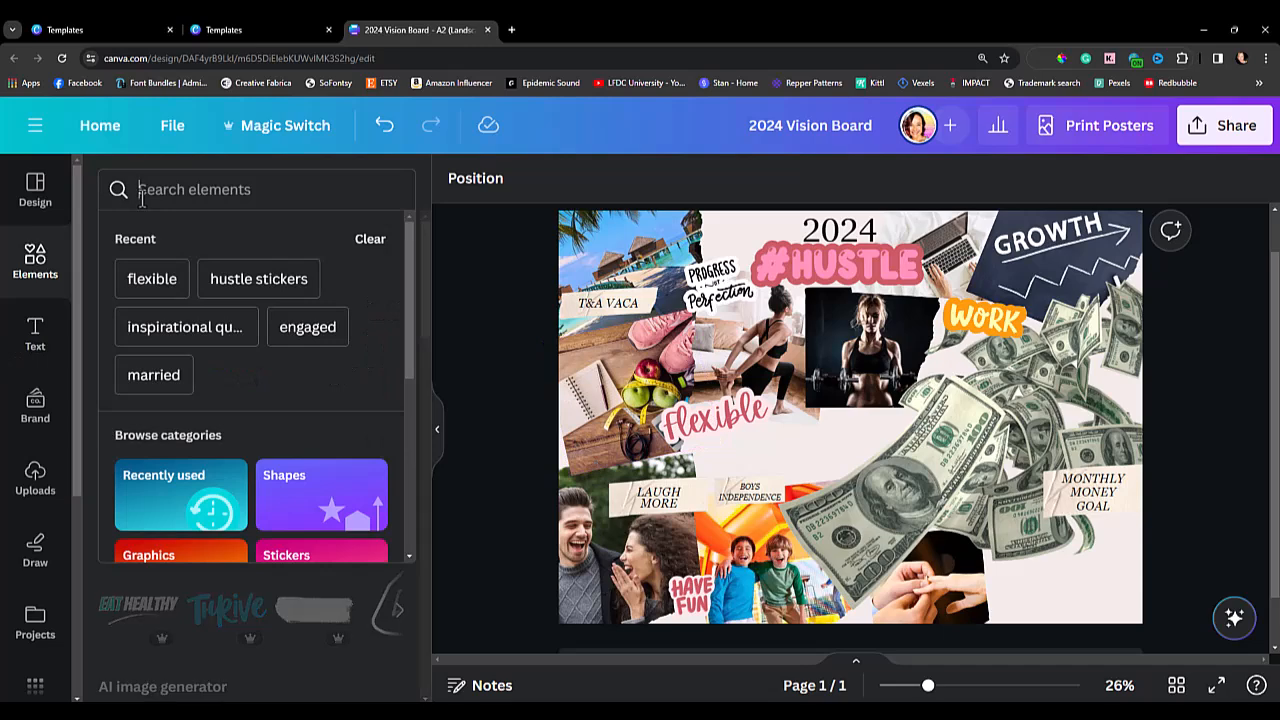
{"action": "type", "text": "youtube"}
{"action": "key", "text": "Return"}
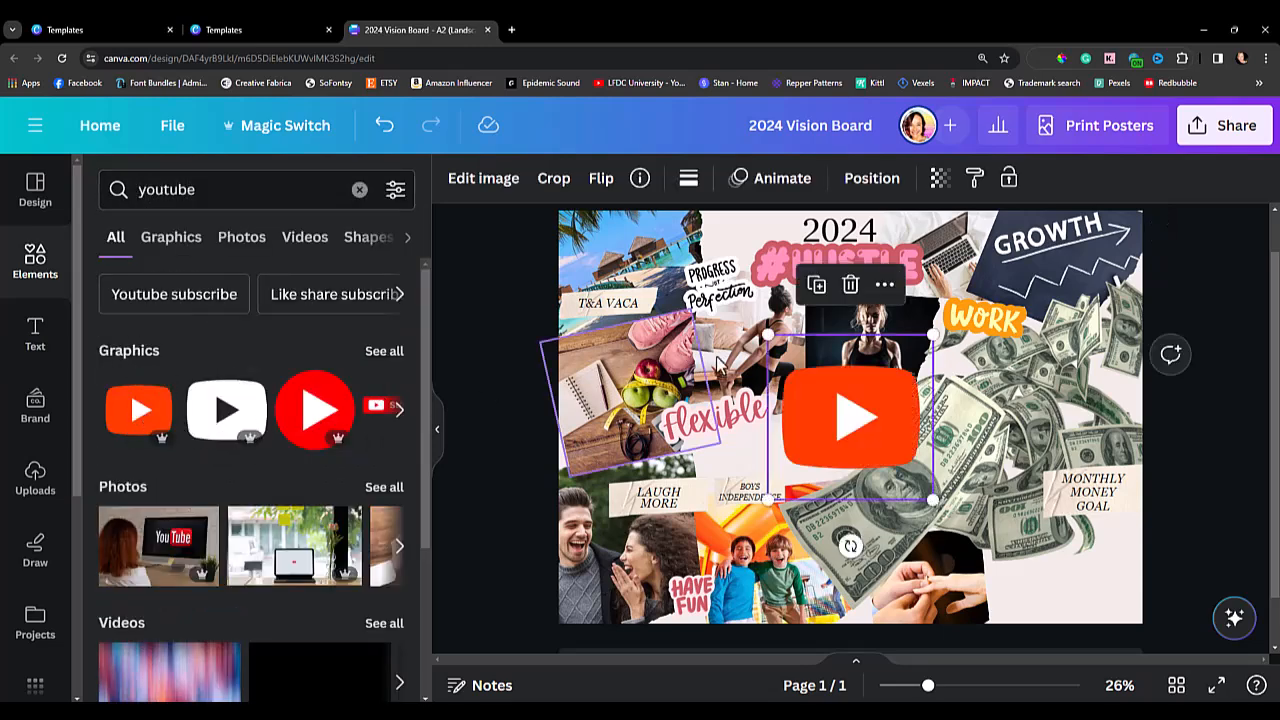
{"action": "left_click_drag", "start_coordinate": [934, 334], "coordinate": [774, 441]}
{"action": "left_click_drag", "start_coordinate": [805, 483], "coordinate": [809, 452]}
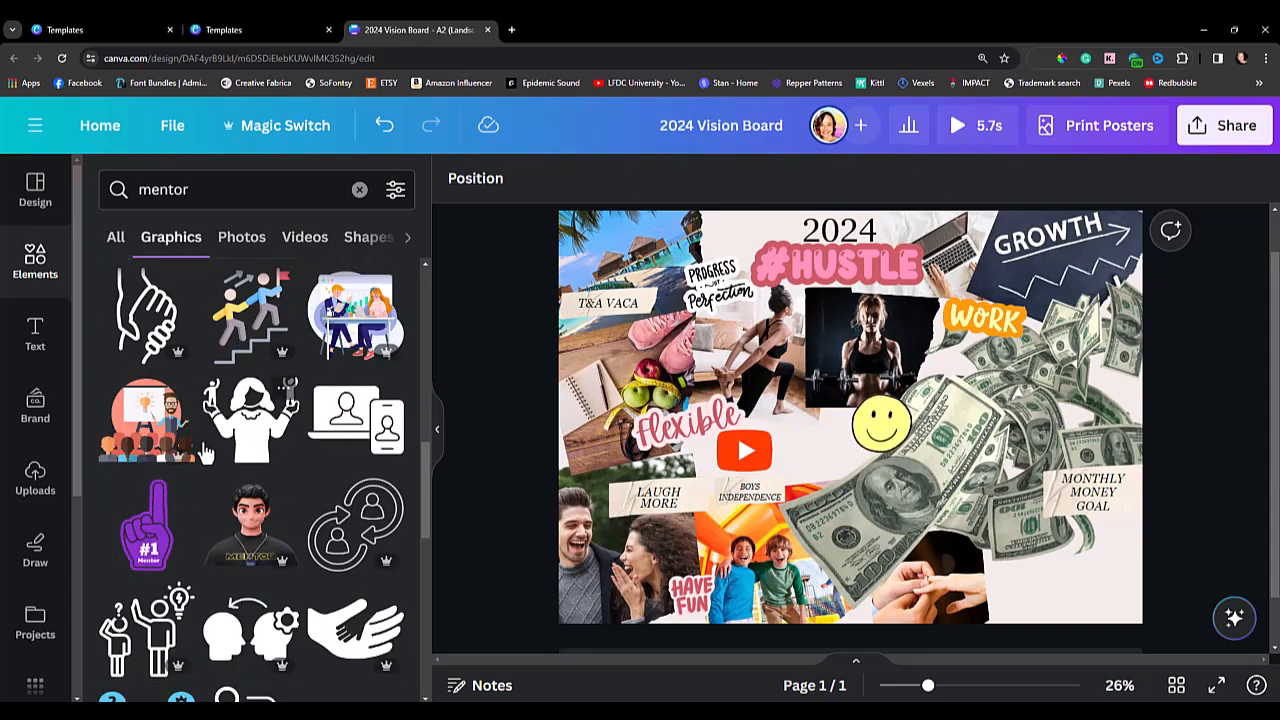
Look through the "mentor" graphics for an image that suits the vision board.
{"action": "scroll", "coordinate": [203, 452], "scroll_direction": "down", "scroll_amount": 10}
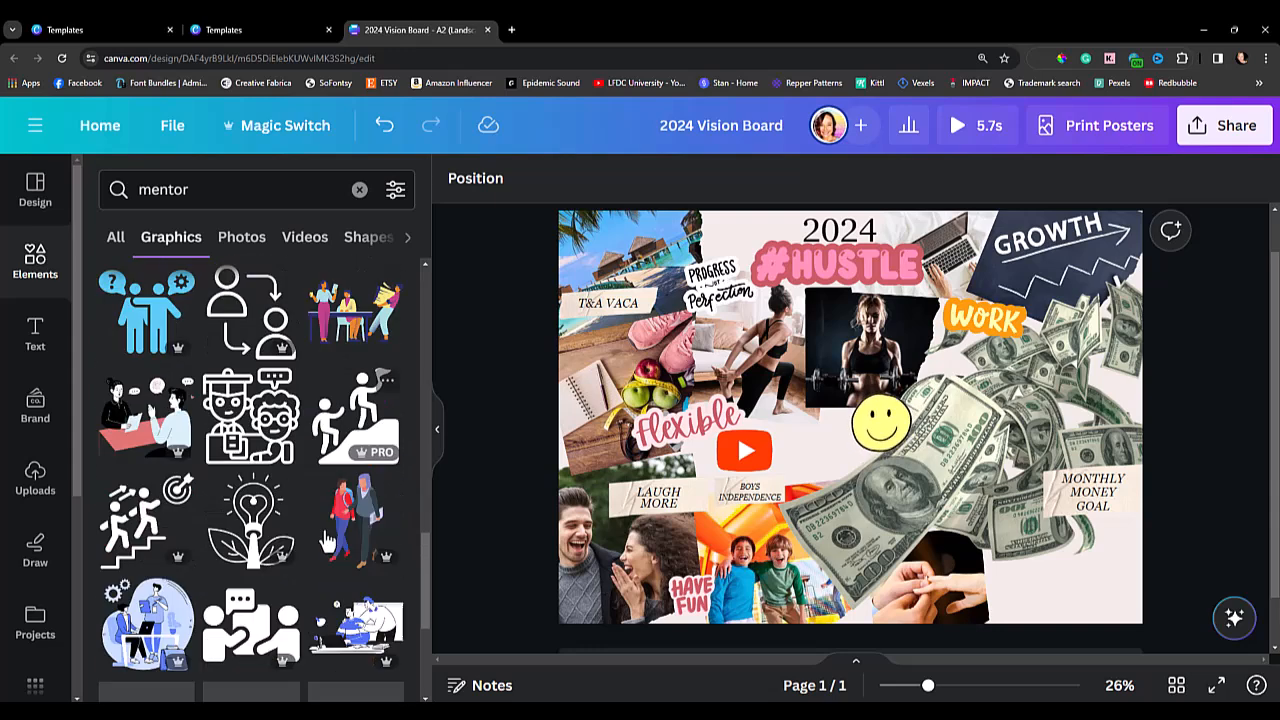
{"action": "scroll", "coordinate": [310, 548], "scroll_direction": "down", "scroll_amount": 1}
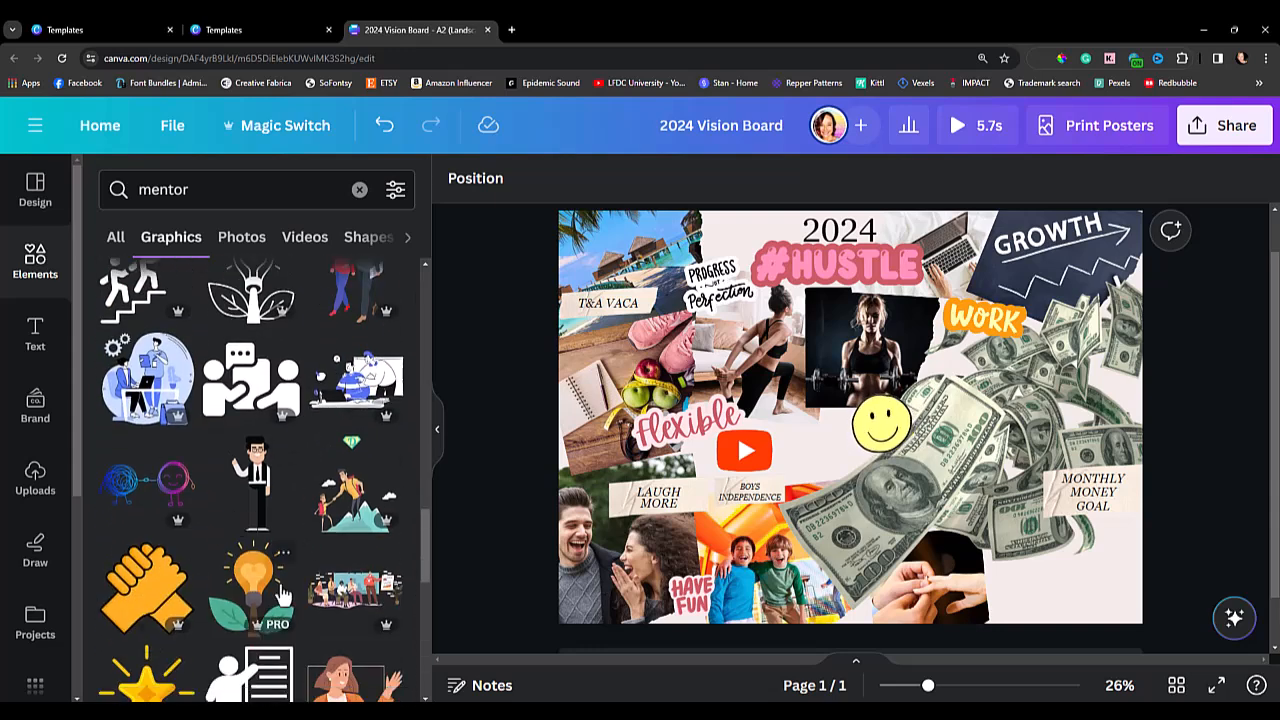
{"action": "scroll", "coordinate": [288, 597], "scroll_direction": "down", "scroll_amount": 3}
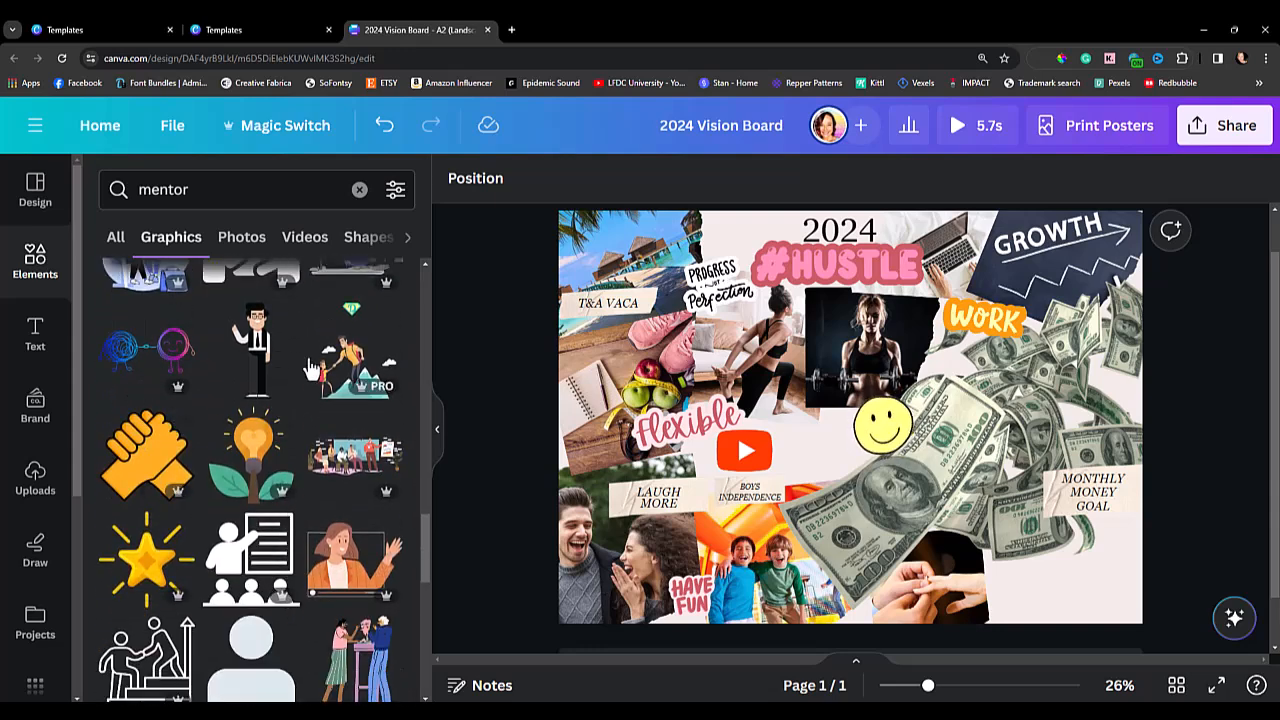
{"action": "scroll", "coordinate": [300, 572], "scroll_direction": "down", "scroll_amount": 5}
{"action": "scroll", "coordinate": [315, 563], "scroll_direction": "down", "scroll_amount": 7}
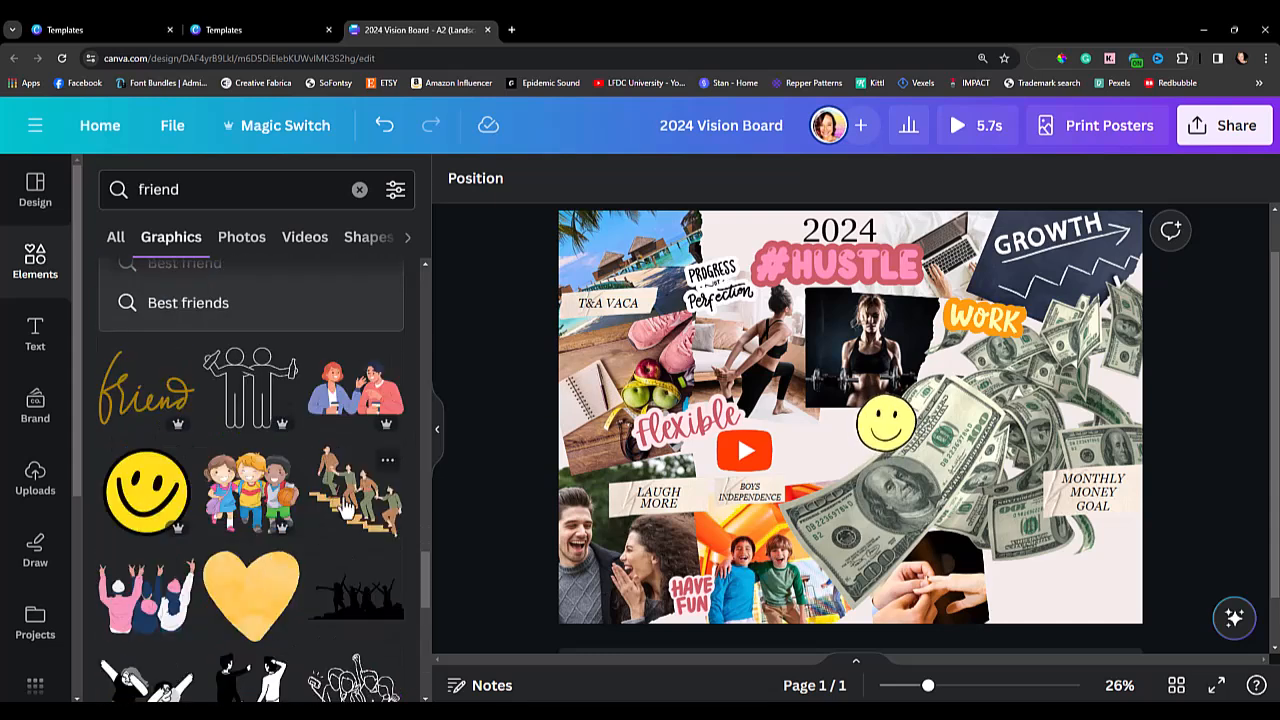
Add the "friend" graphic of people climbing stairs, shrink it to about 109 by 112, and place it beside the YouTube icon.
{"action": "left_click", "coordinate": [345, 508]}
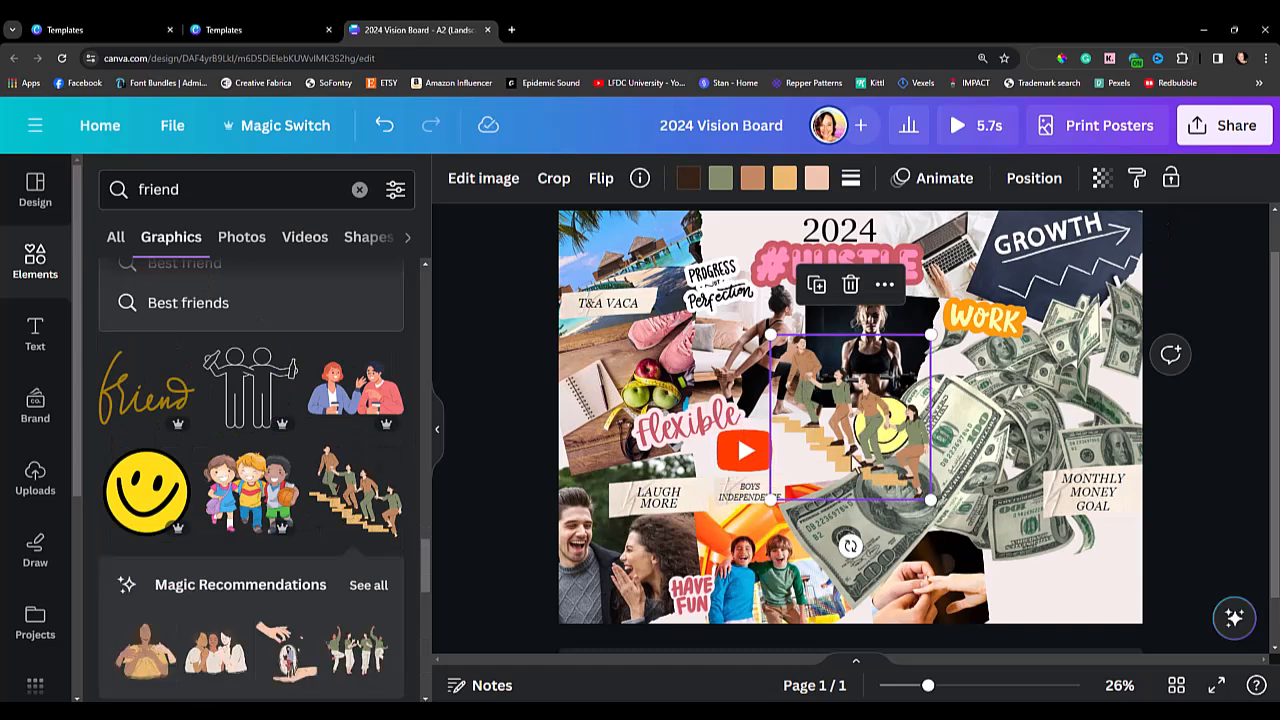
{"action": "left_click_drag", "start_coordinate": [930, 500], "coordinate": [885, 432]}
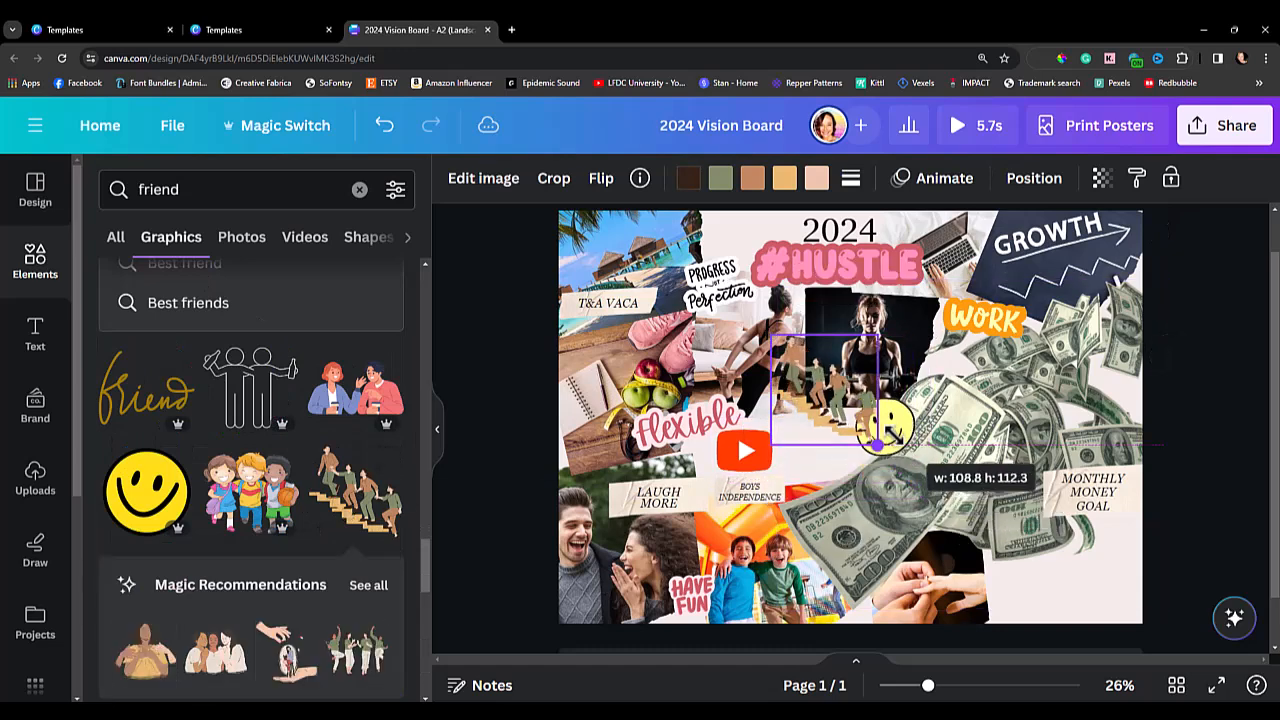
{"action": "left_click_drag", "start_coordinate": [808, 403], "coordinate": [797, 447]}
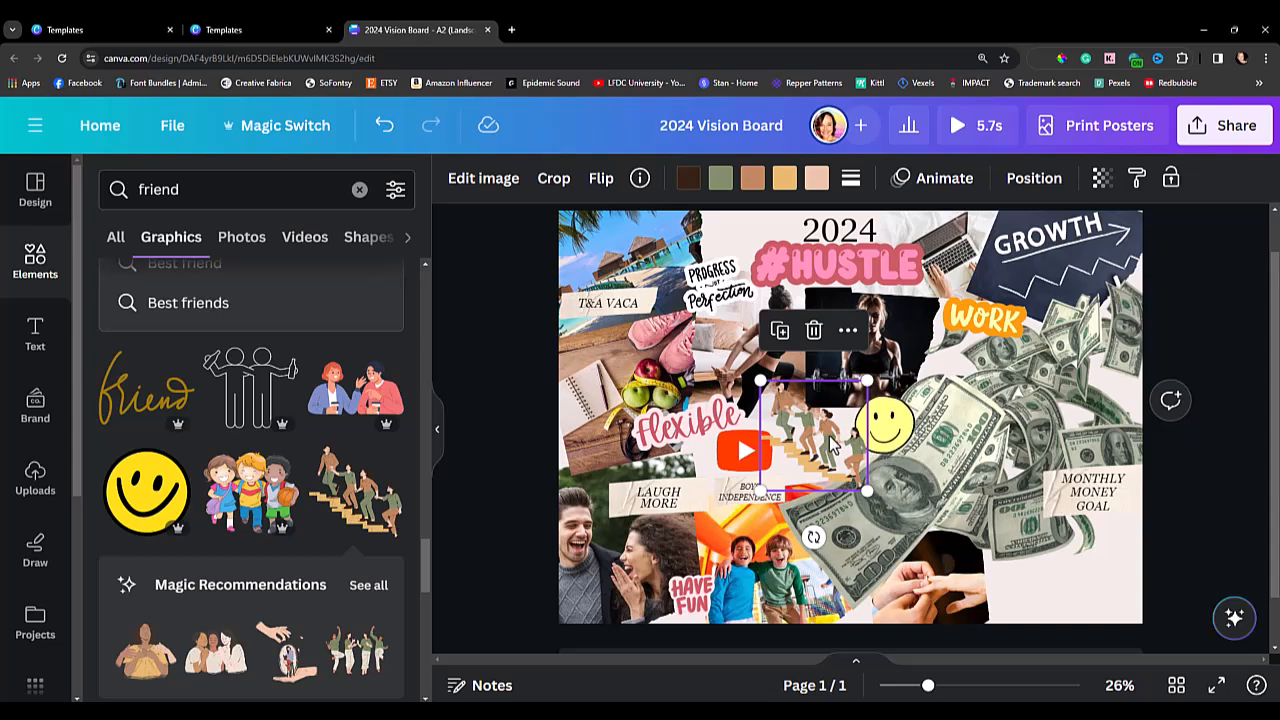
Recolor the stair-climbing people graphic with pink, navy and light blue, using #cc5a63 from the document colors for its dark tone.
{"action": "left_click", "coordinate": [752, 180]}
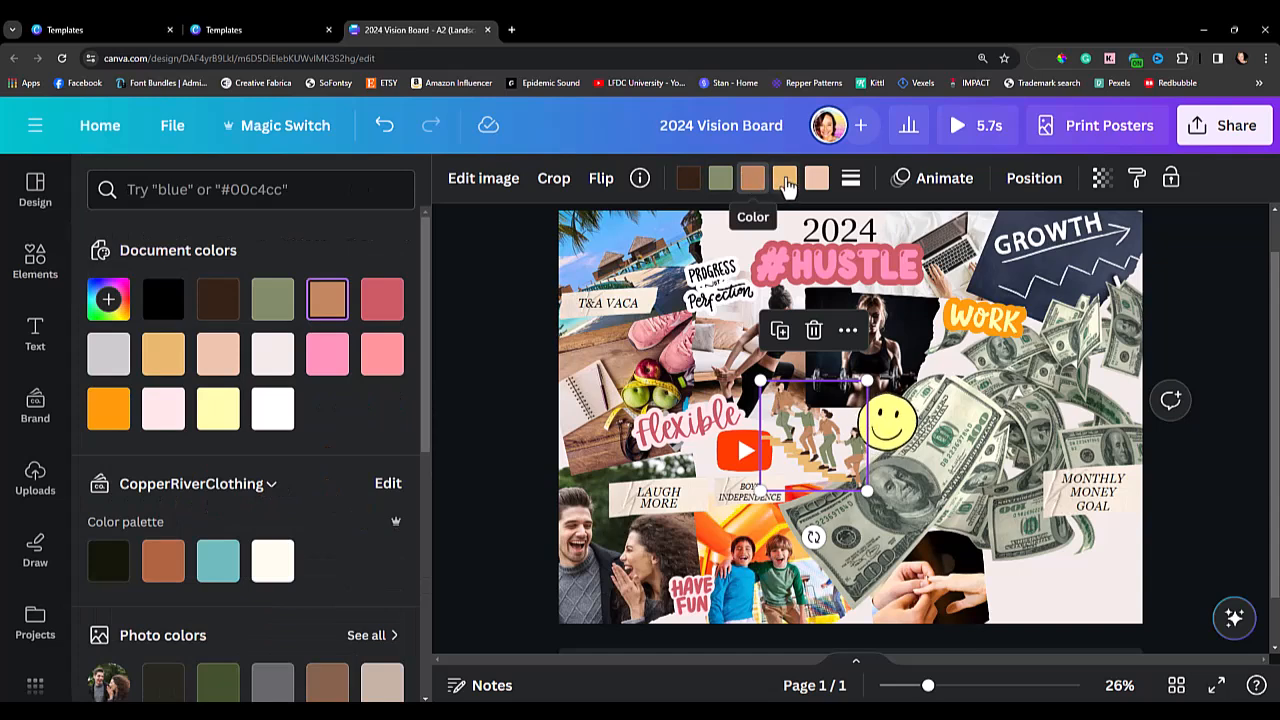
{"action": "left_click", "coordinate": [786, 180]}
{"action": "left_click", "coordinate": [382, 299]}
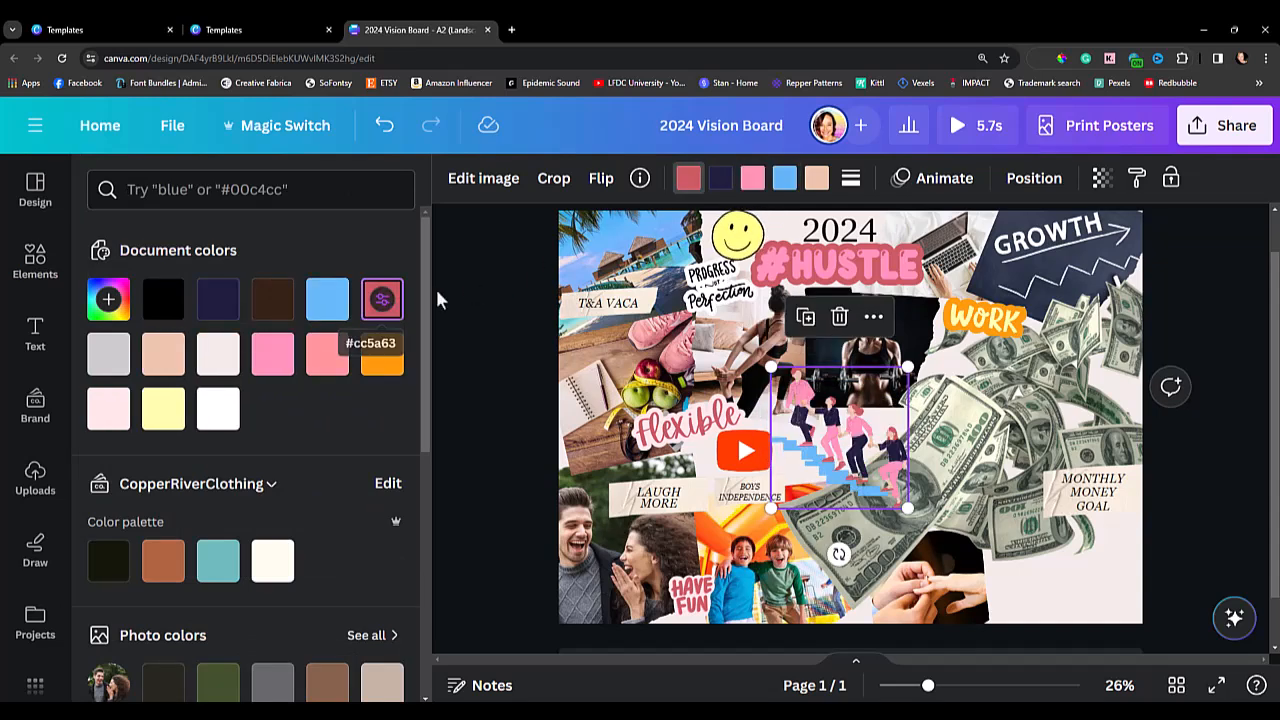
{"action": "left_click", "coordinate": [466, 333]}
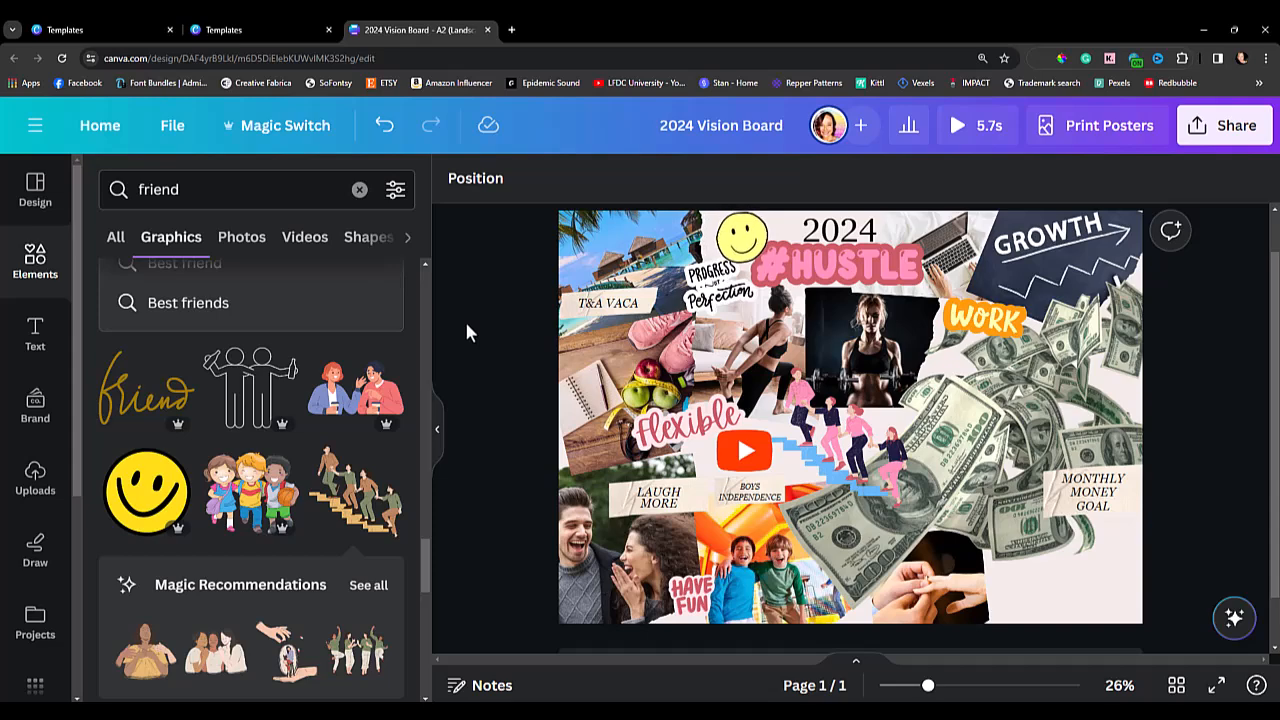
Download the vision board as a JPG with the size multiplier raised to 1.75.
{"action": "left_click", "coordinate": [1213, 125]}
{"action": "scroll", "coordinate": [1090, 505], "scroll_direction": "down", "scroll_amount": 2}
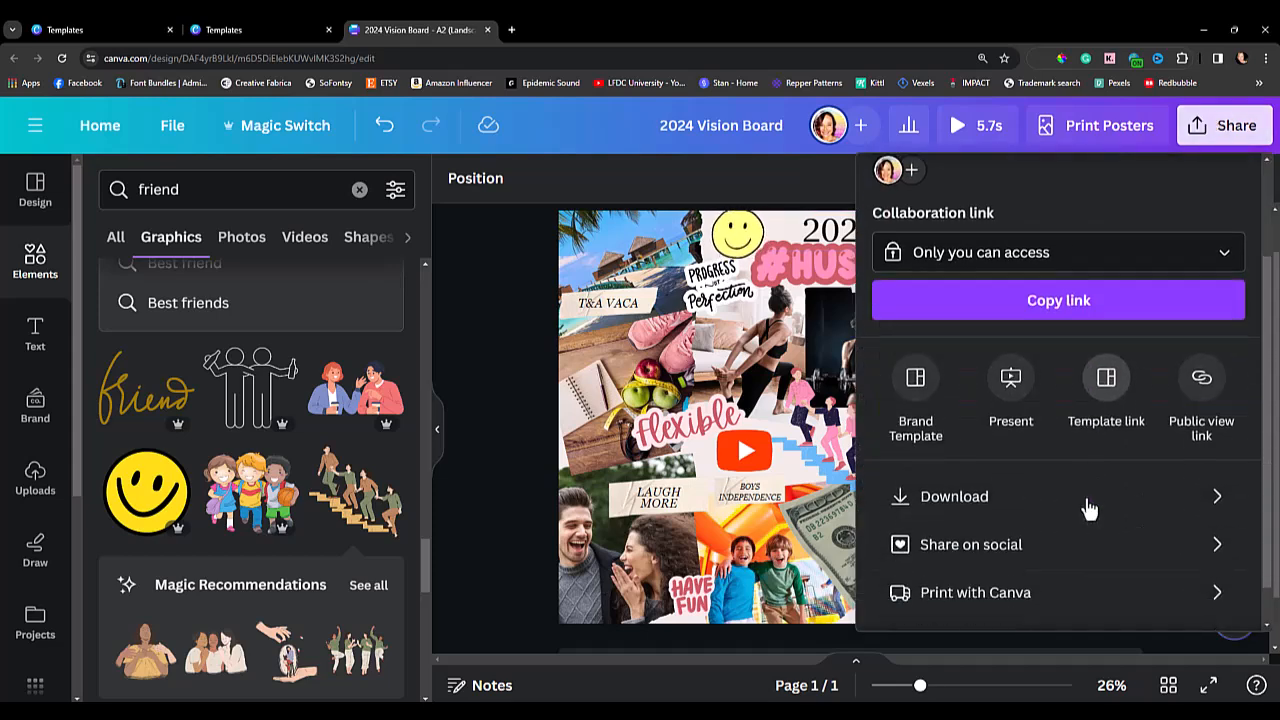
{"action": "left_click", "coordinate": [1001, 500]}
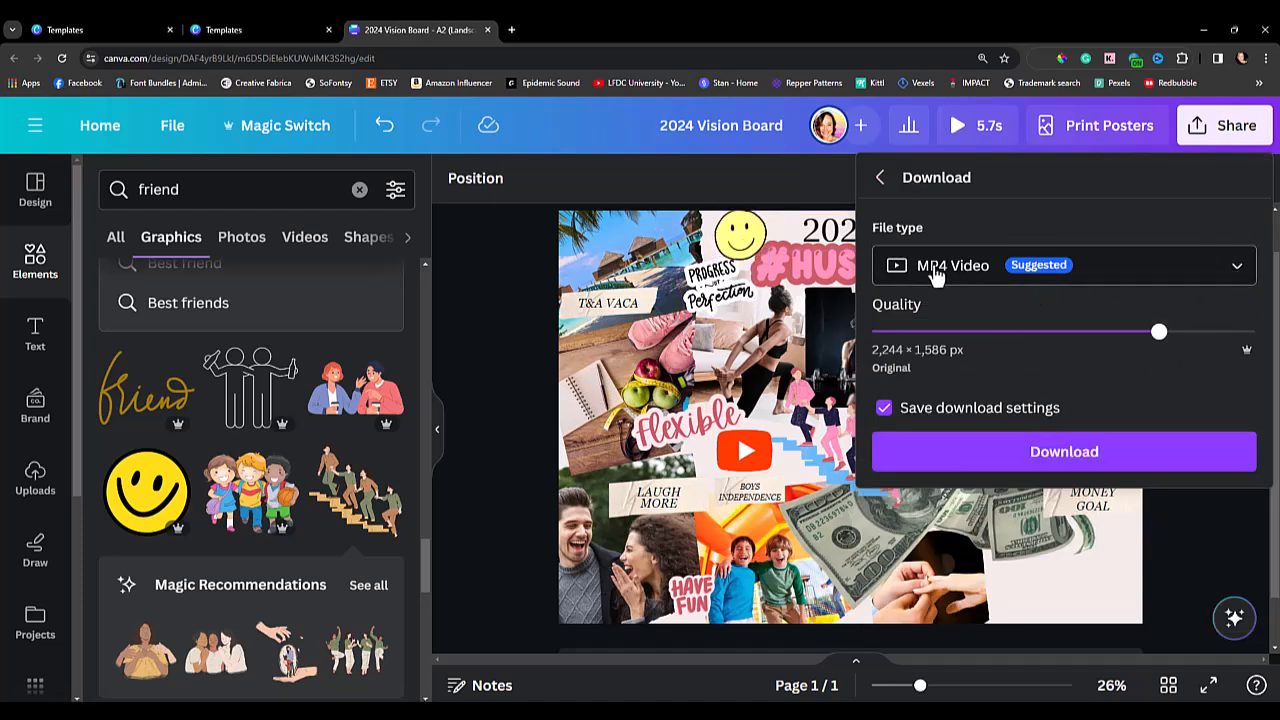
{"action": "left_click", "coordinate": [1189, 270]}
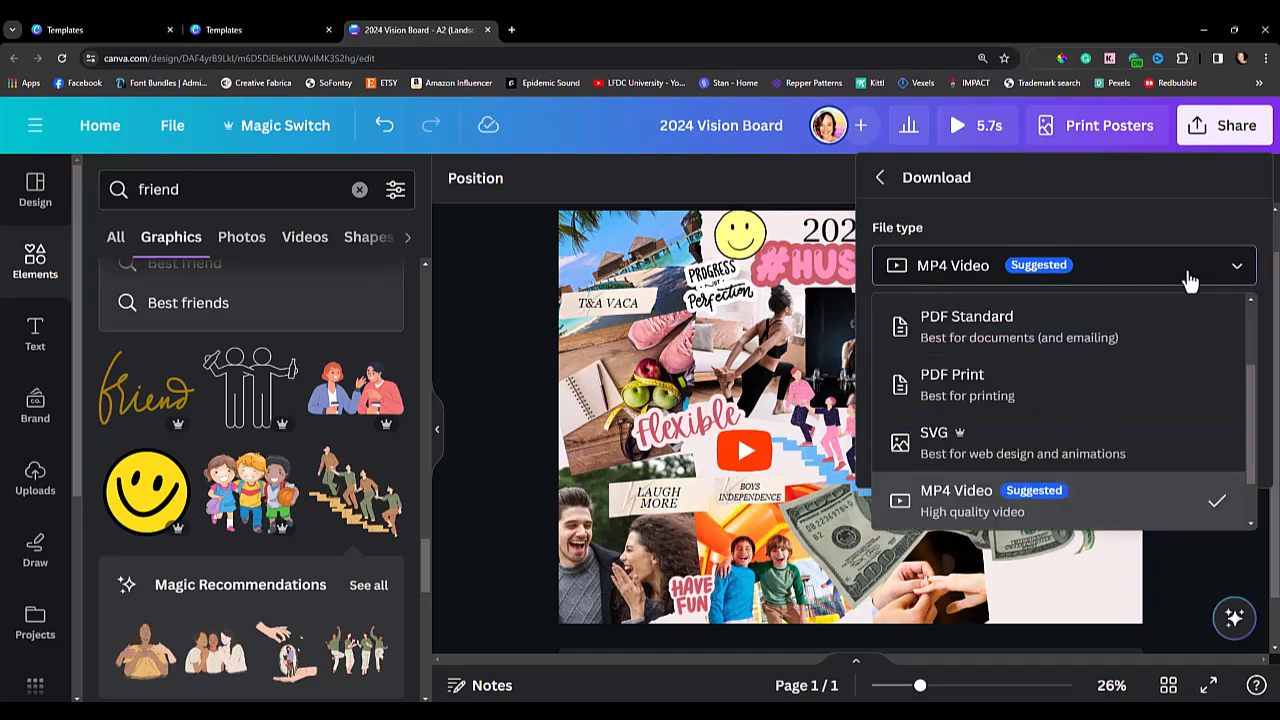
{"action": "left_click_drag", "start_coordinate": [1257, 410], "coordinate": [1257, 350]}
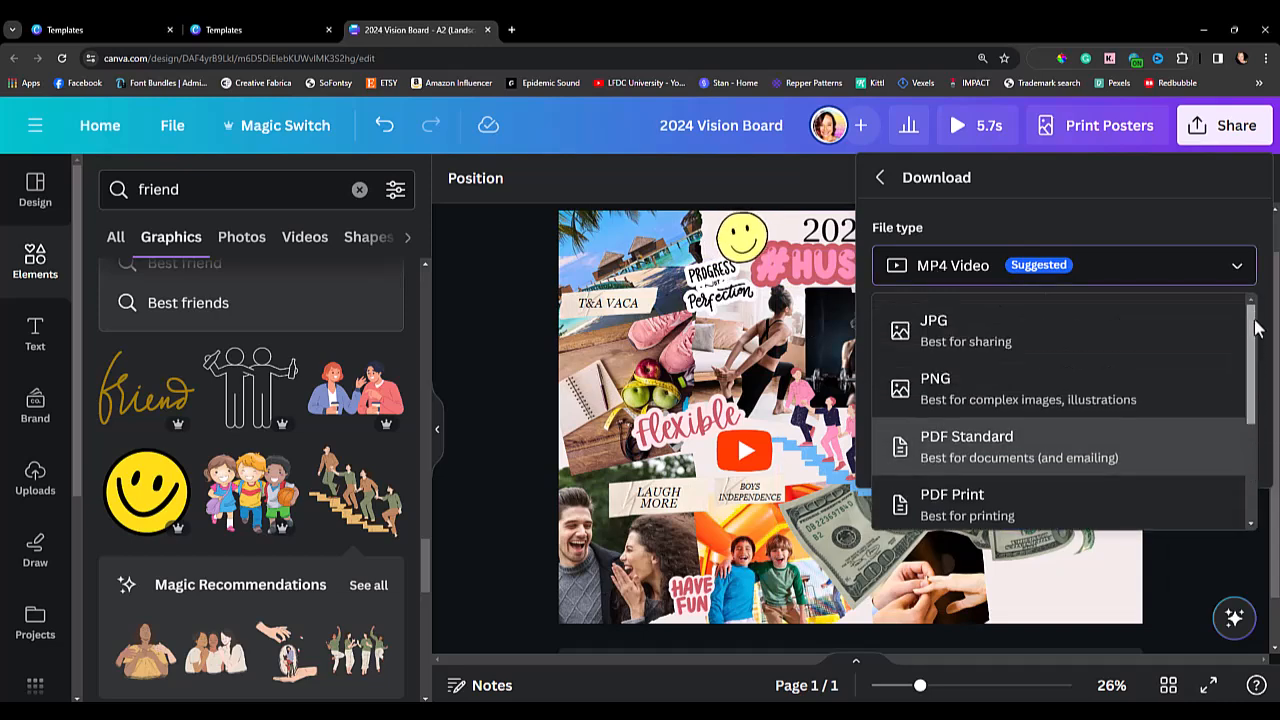
{"action": "left_click", "coordinate": [1047, 337]}
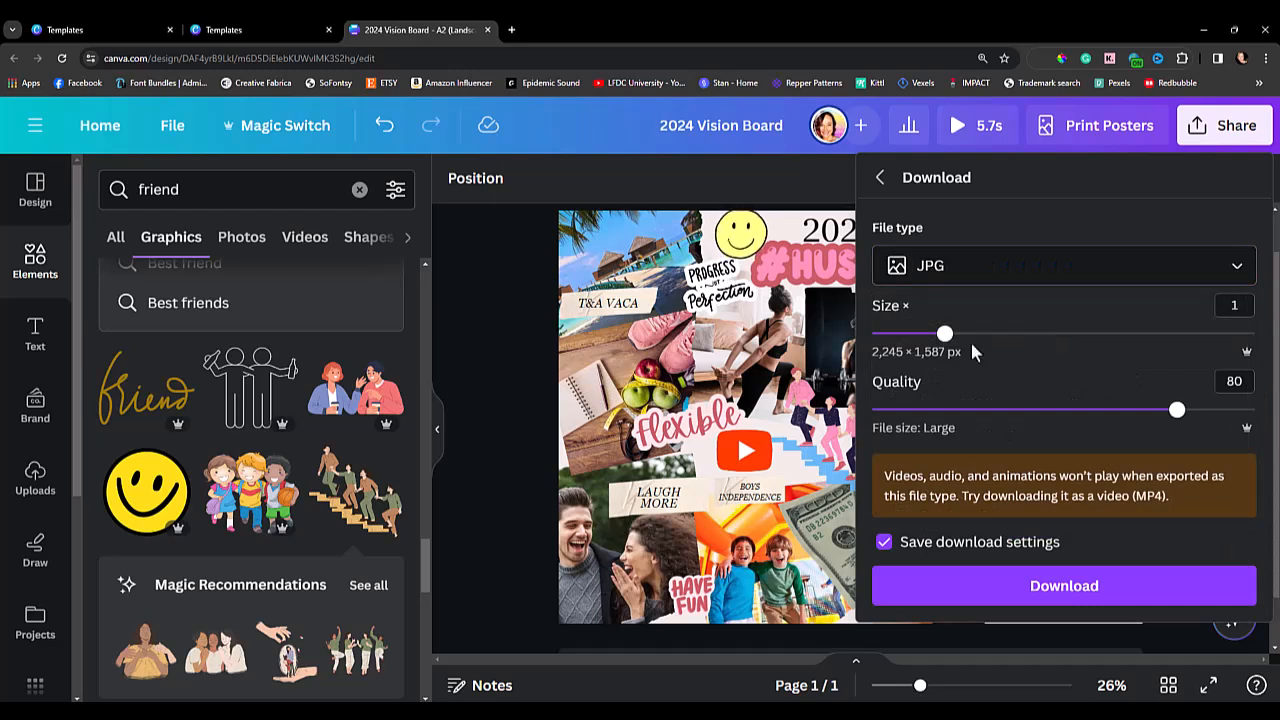
{"action": "left_click_drag", "start_coordinate": [944, 337], "coordinate": [1055, 336]}
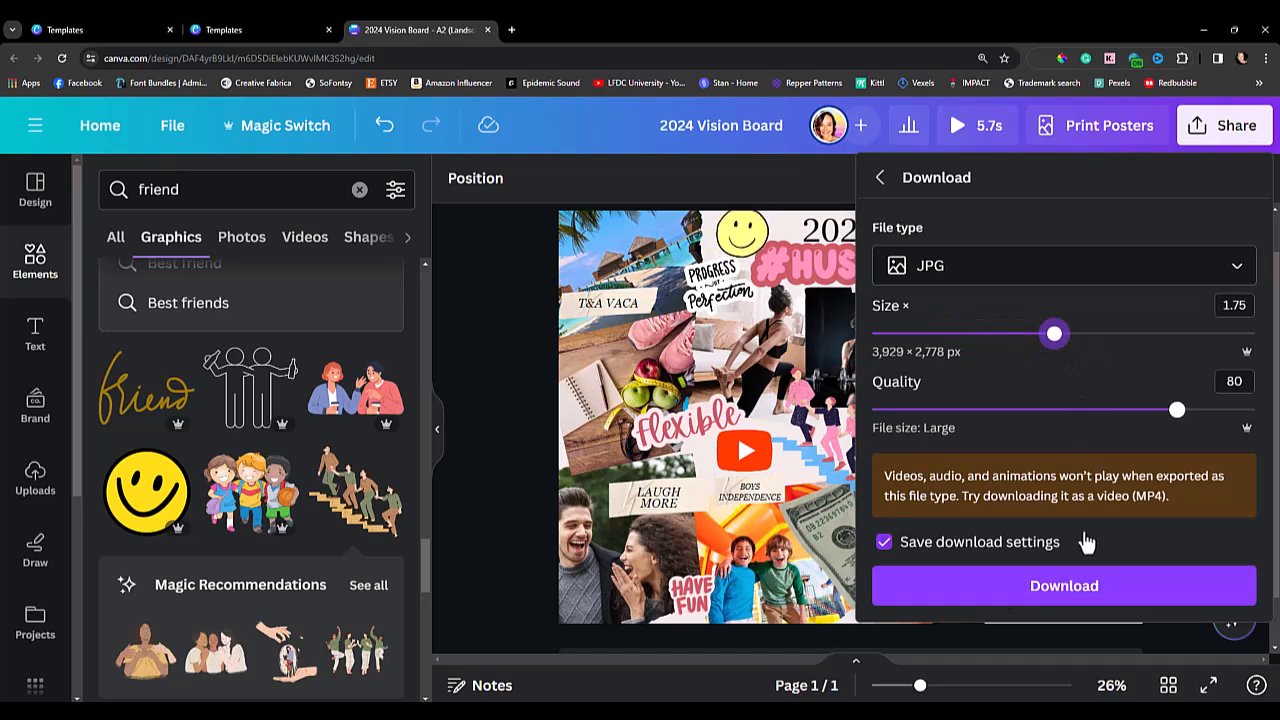
{"action": "left_click", "coordinate": [1089, 586]}
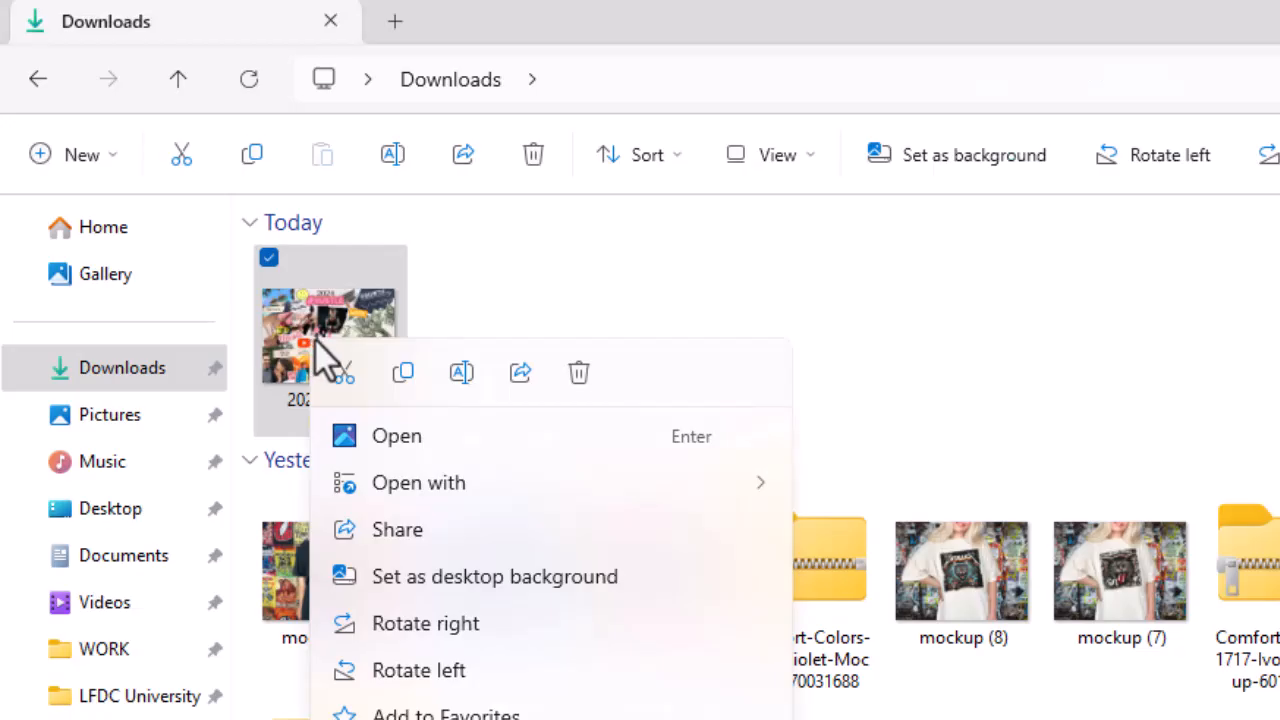
Set the downloaded 2024 Vision Board image as the desktop background and minimize the Downloads window to show the desktop.
{"action": "left_click", "coordinate": [423, 585]}
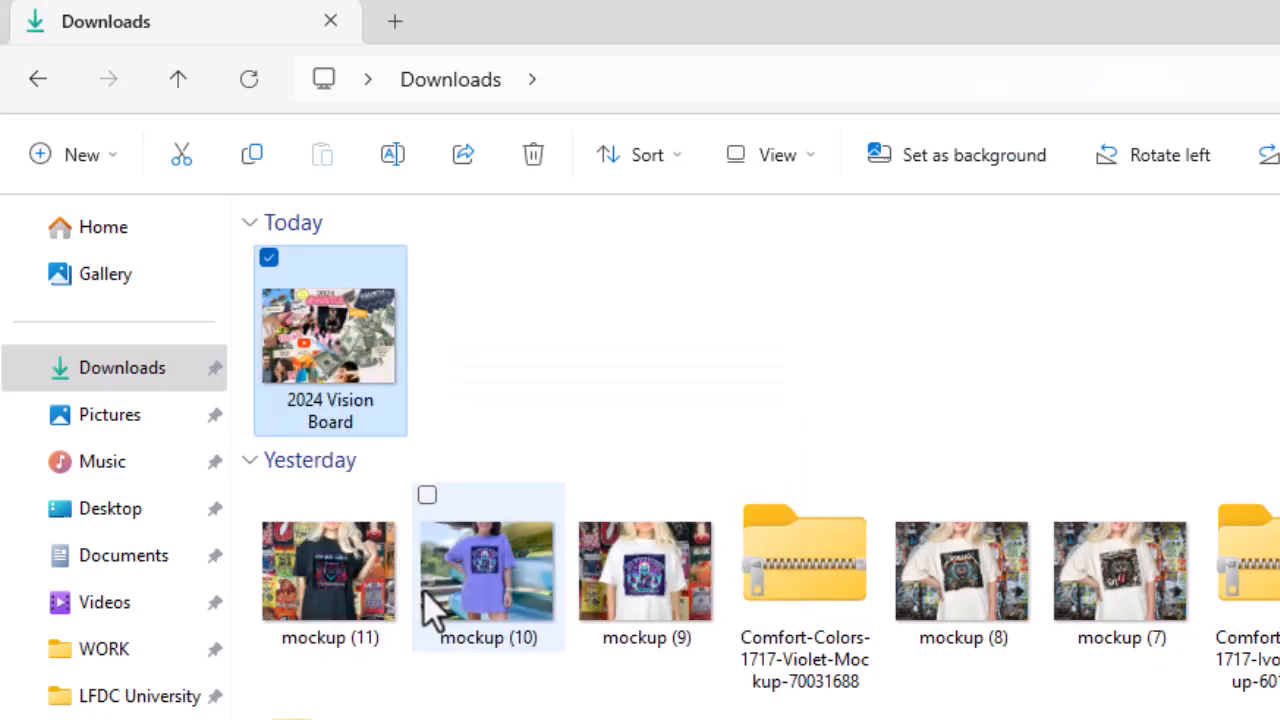
{"action": "scroll", "coordinate": [423, 592], "scroll_direction": "down", "scroll_amount": 1}
{"action": "left_click", "coordinate": [1203, 28]}
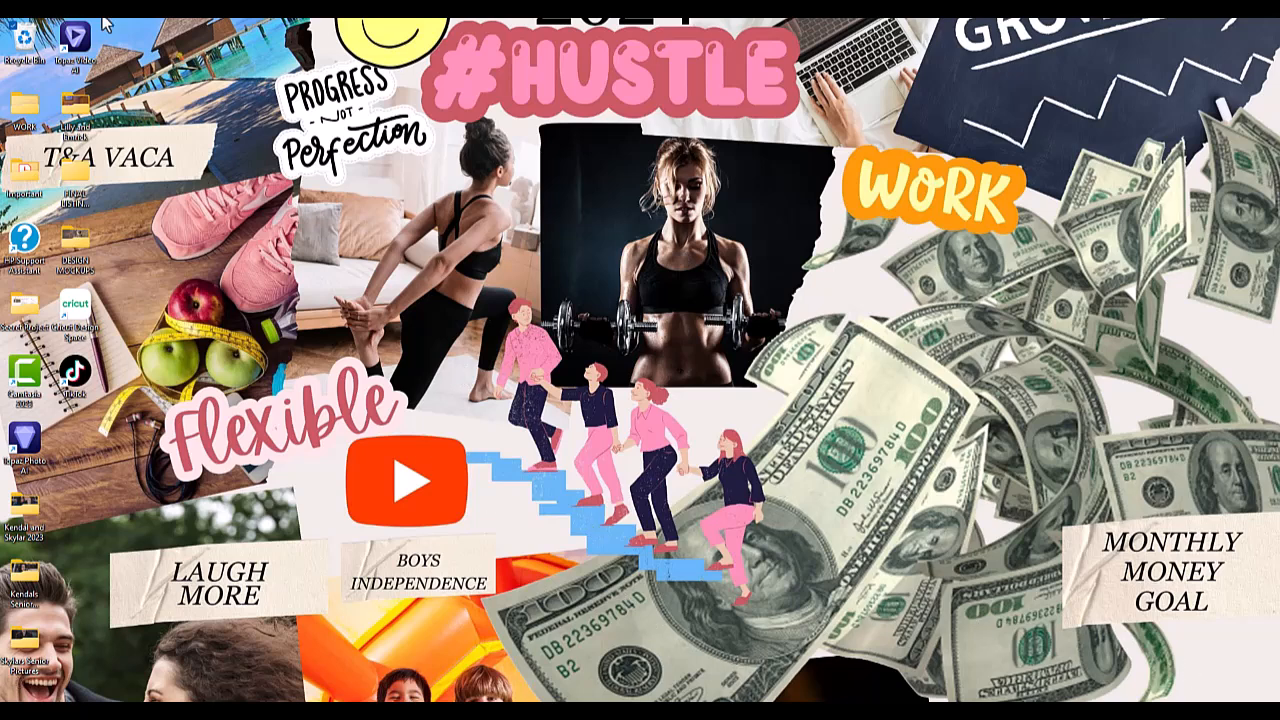
Switch back to the Canva design in the browser and dismiss the finished download panel.
{"action": "mouse_move", "coordinate": [716, 709]}
{"action": "left_click", "coordinate": [716, 655]}
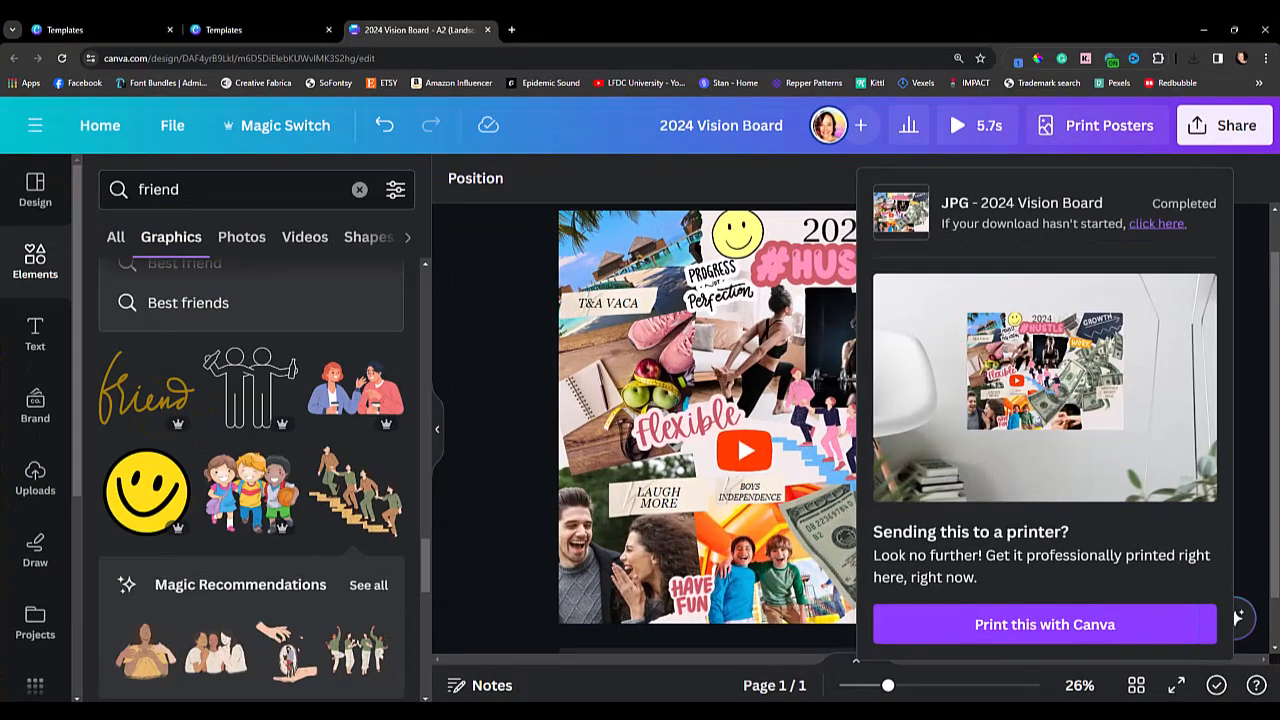
{"action": "left_click", "coordinate": [500, 236]}
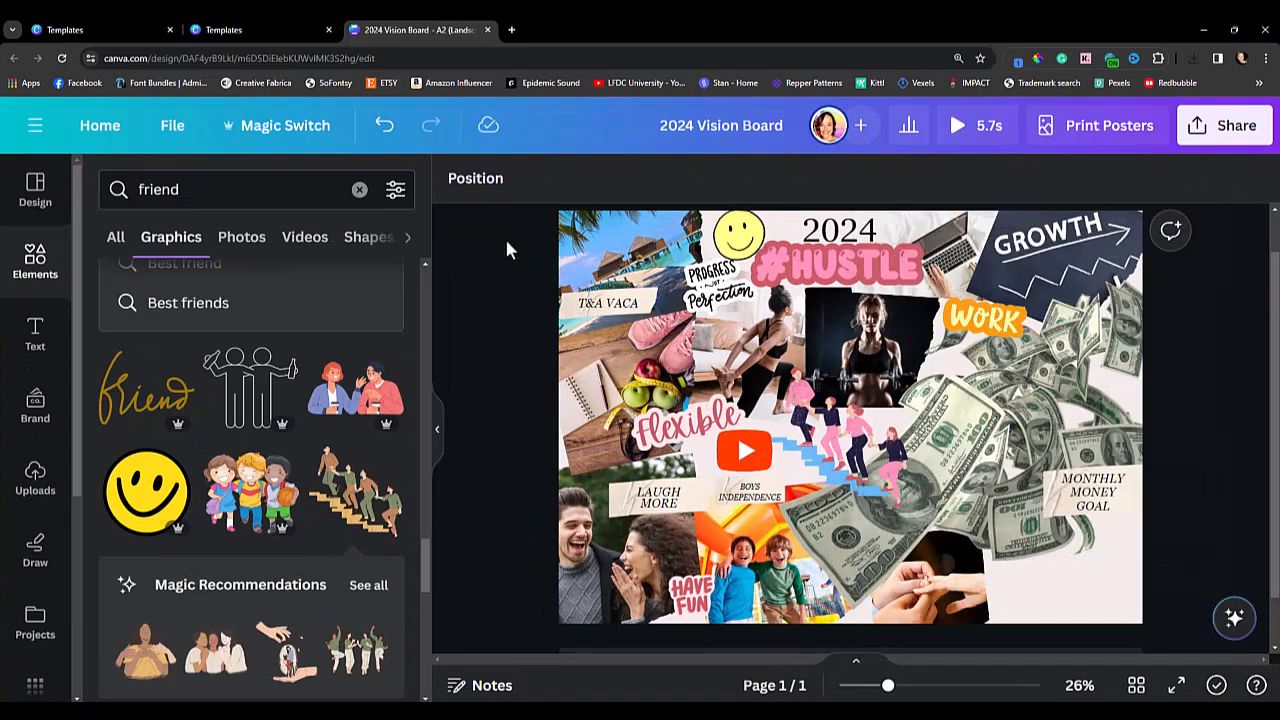
{"action": "left_click", "coordinate": [272, 138]}
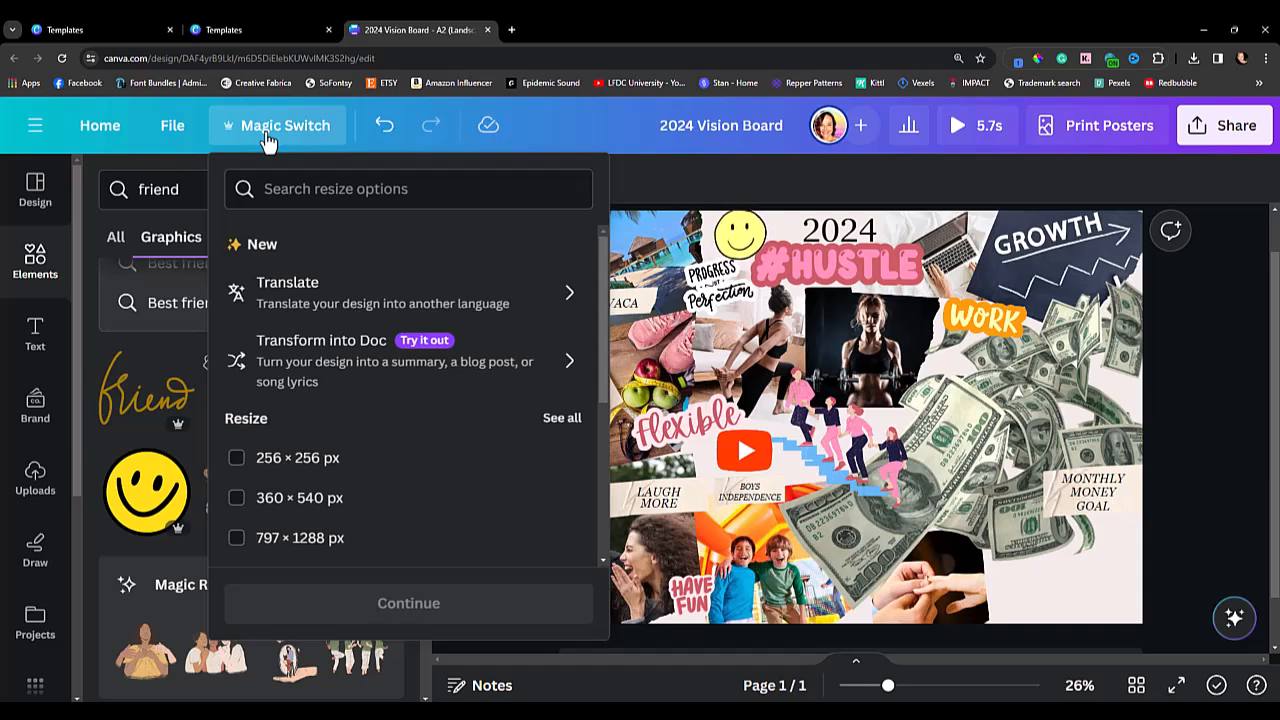
{"action": "left_click", "coordinate": [1190, 396]}
{"action": "left_click_drag", "start_coordinate": [517, 205], "coordinate": [1250, 662]}
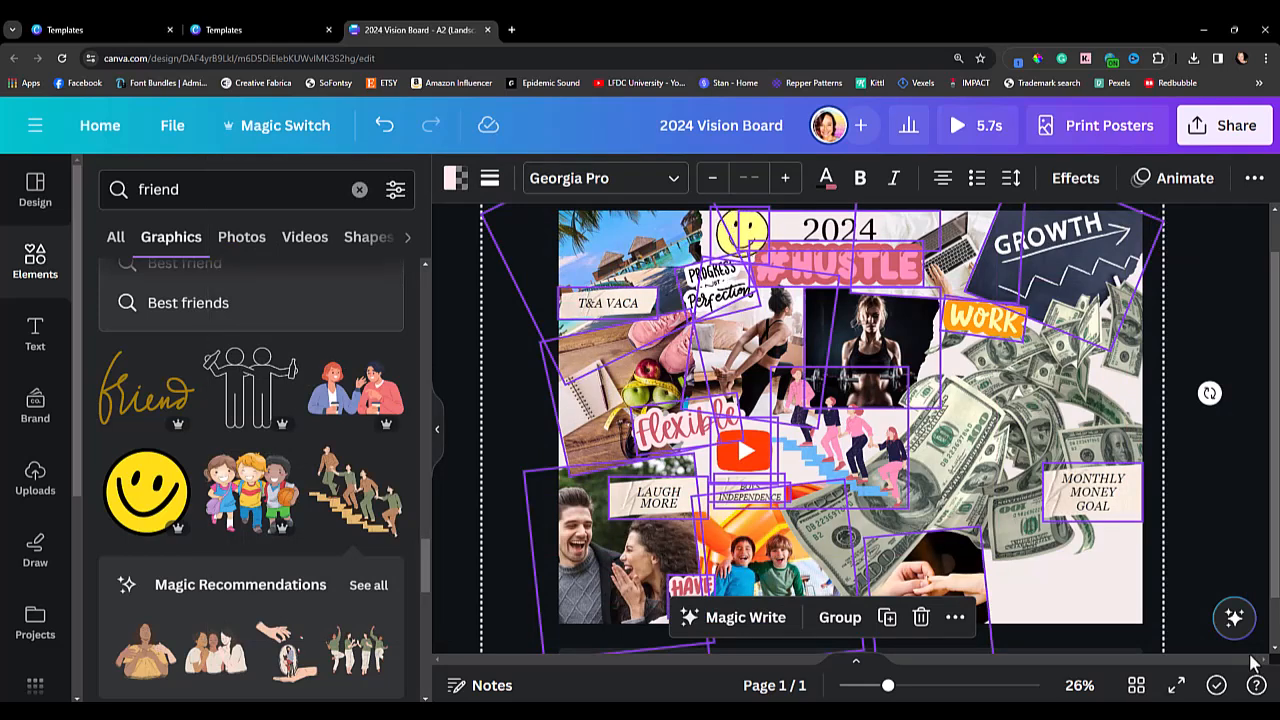
{"action": "left_click", "coordinate": [452, 256]}
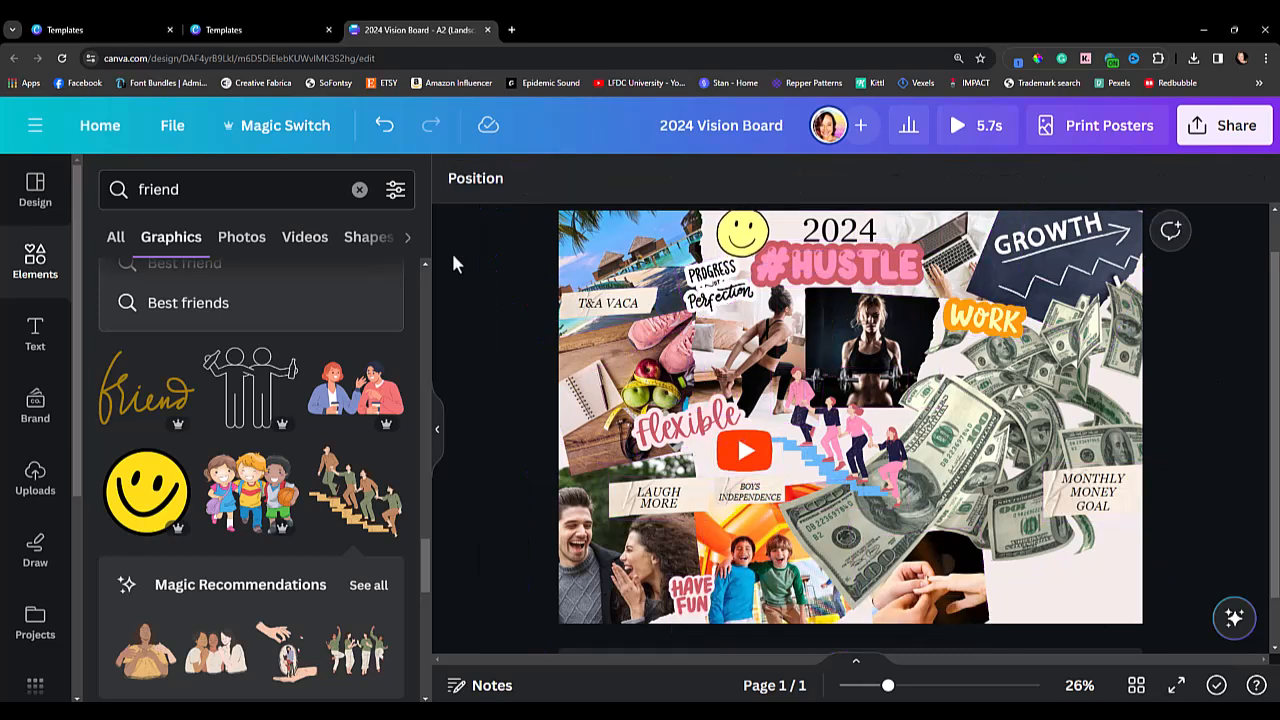
Resize this vision board design to the custom size 3000 x 2250 px with Magic Switch, without making a copy.
{"action": "left_click", "coordinate": [283, 128]}
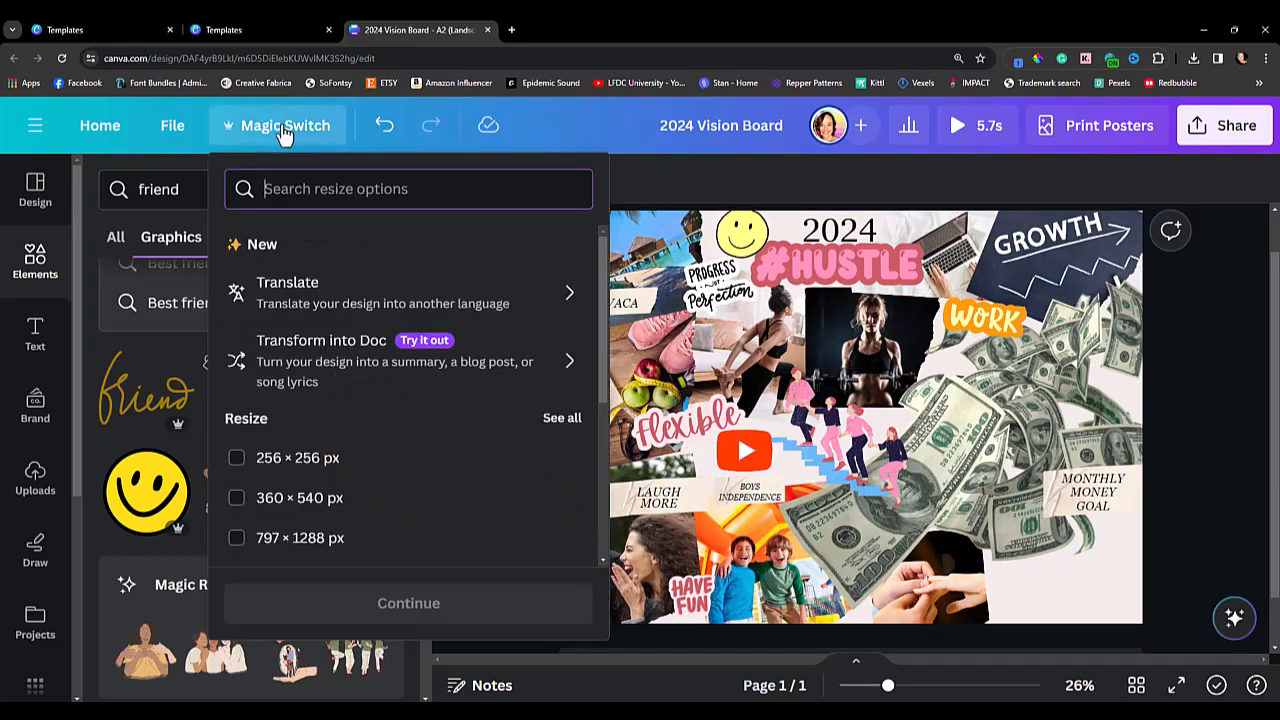
{"action": "scroll", "coordinate": [371, 403], "scroll_direction": "down", "scroll_amount": 3}
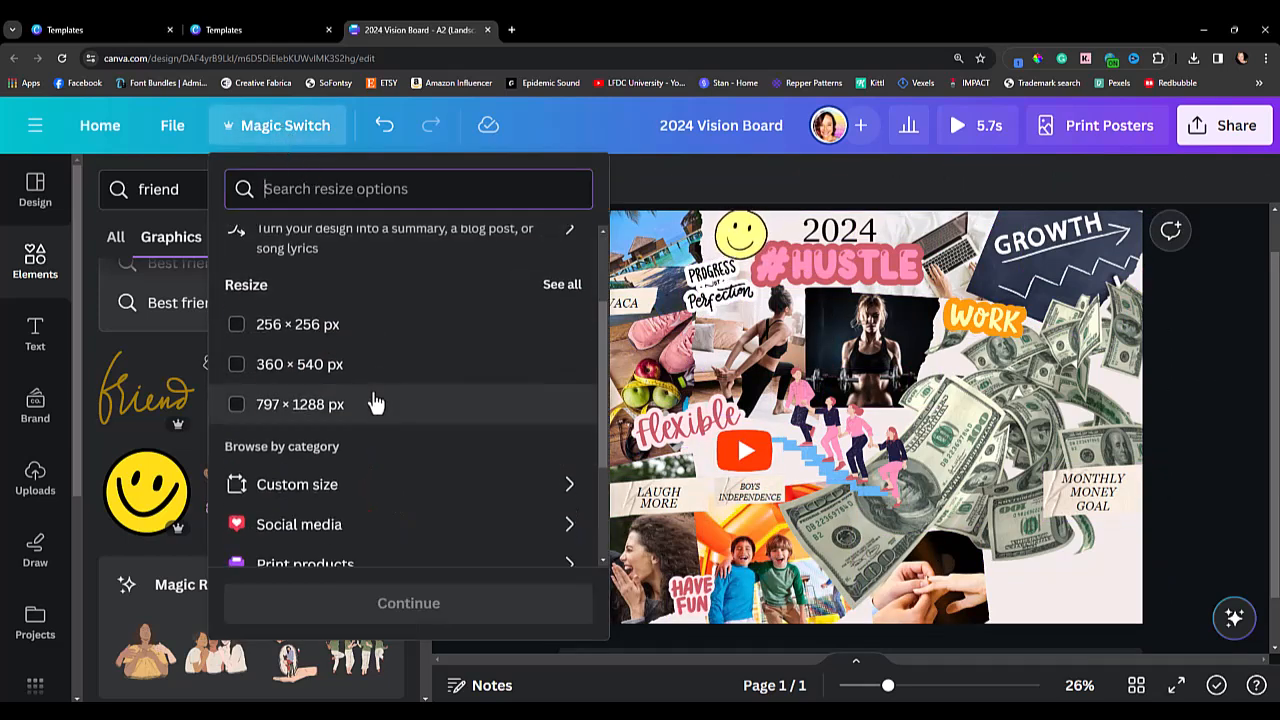
{"action": "left_click", "coordinate": [336, 308]}
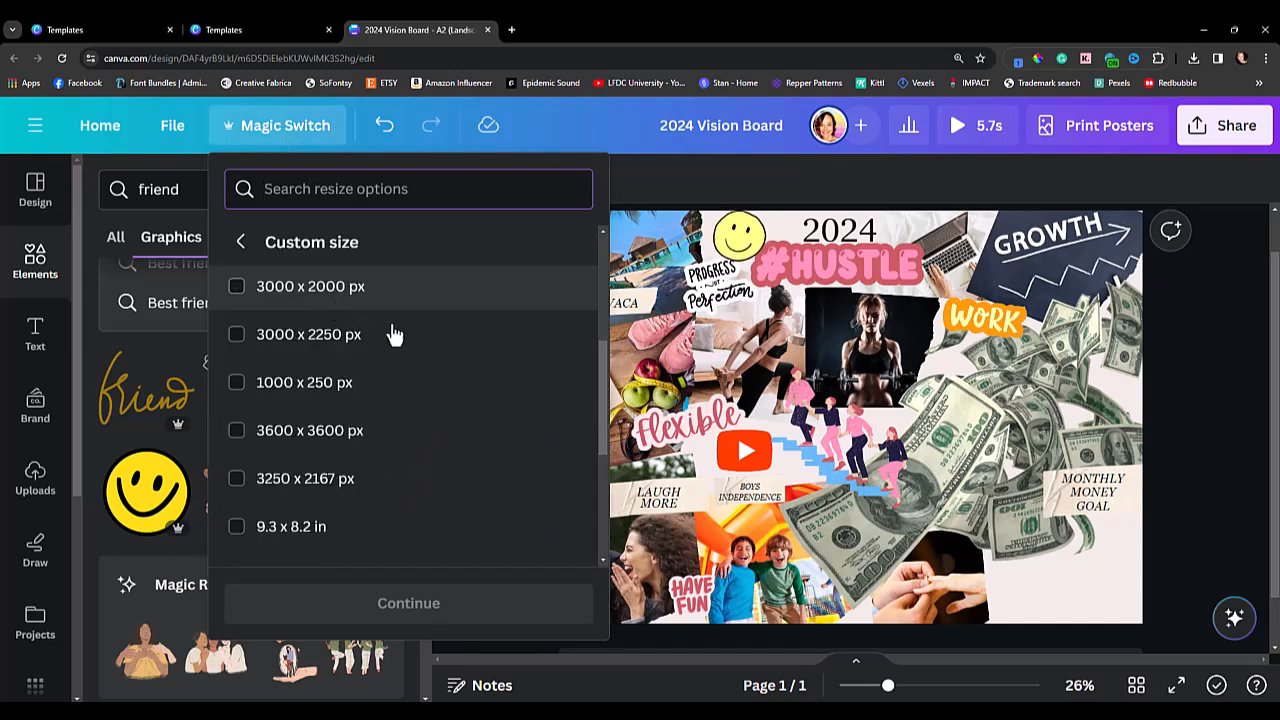
{"action": "left_click", "coordinate": [335, 332]}
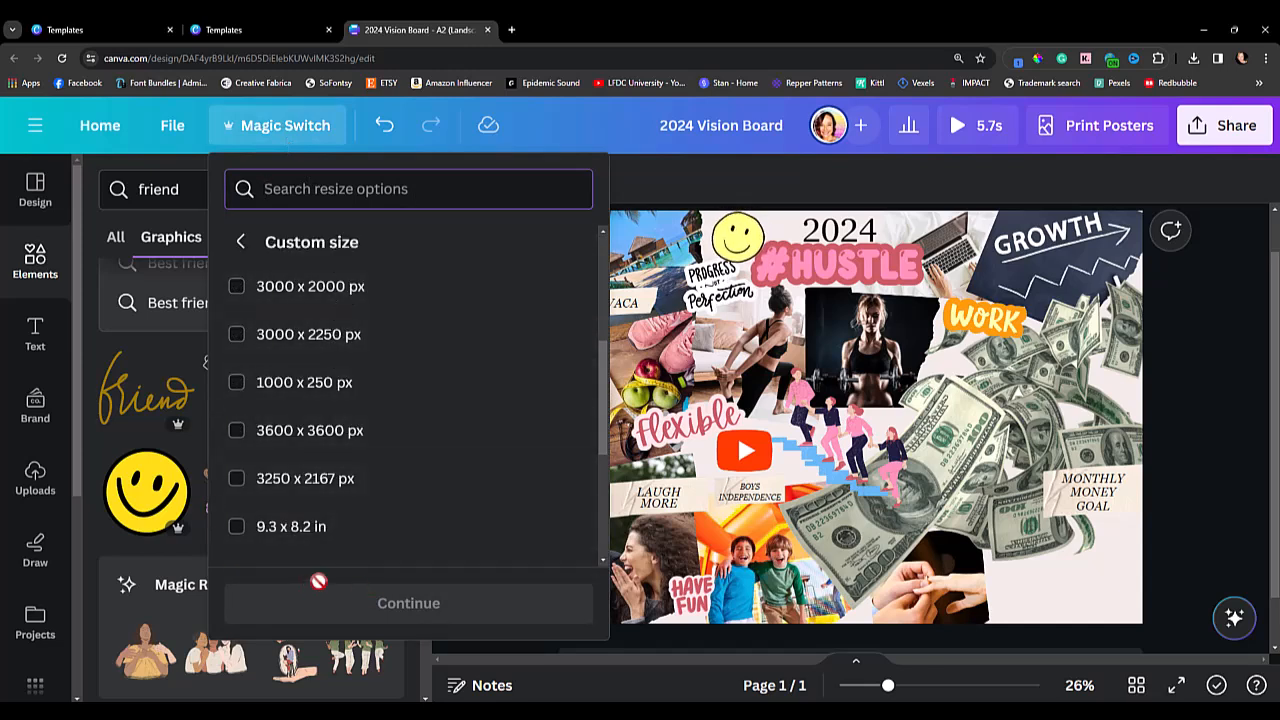
{"action": "left_click", "coordinate": [237, 336]}
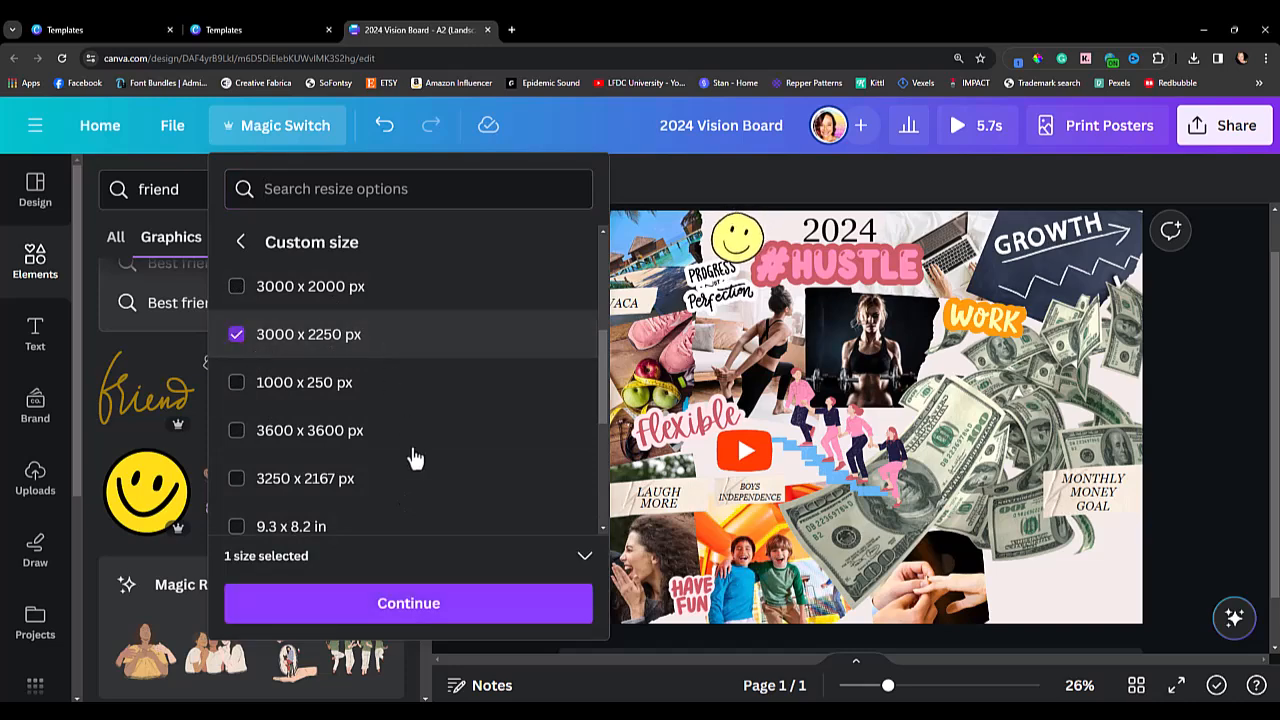
{"action": "left_click", "coordinate": [403, 615]}
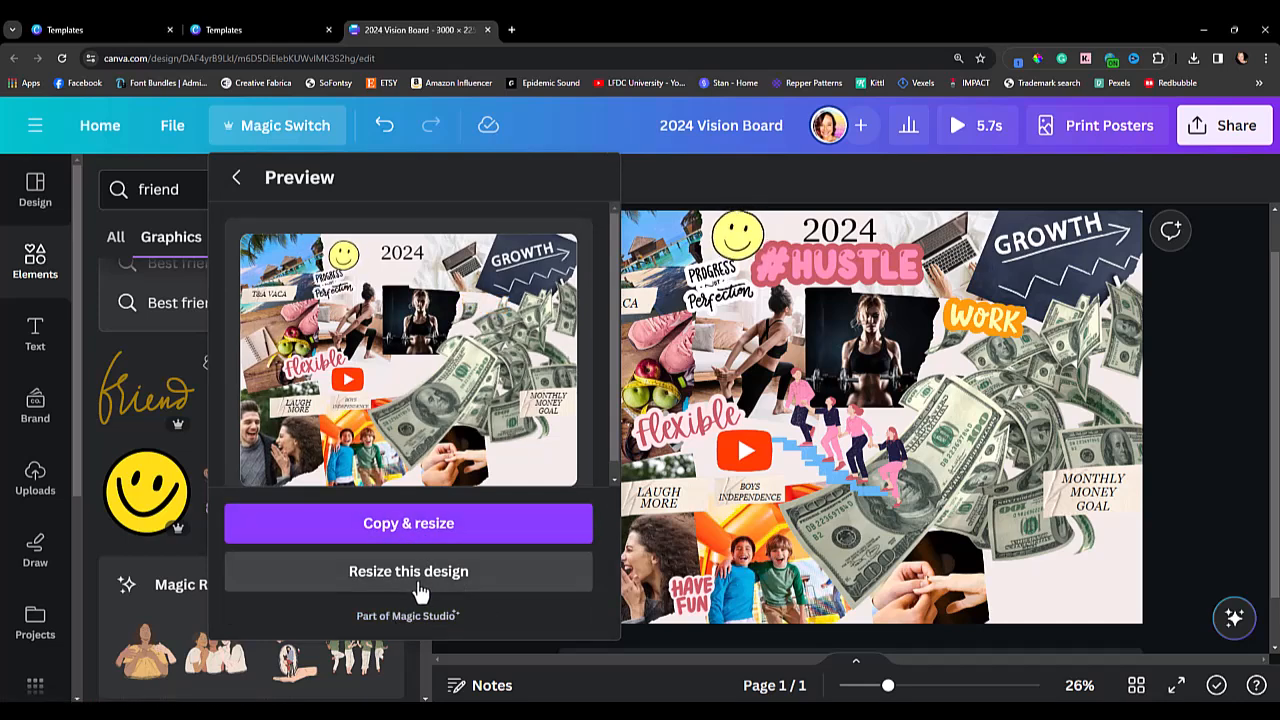
{"action": "left_click", "coordinate": [420, 588]}
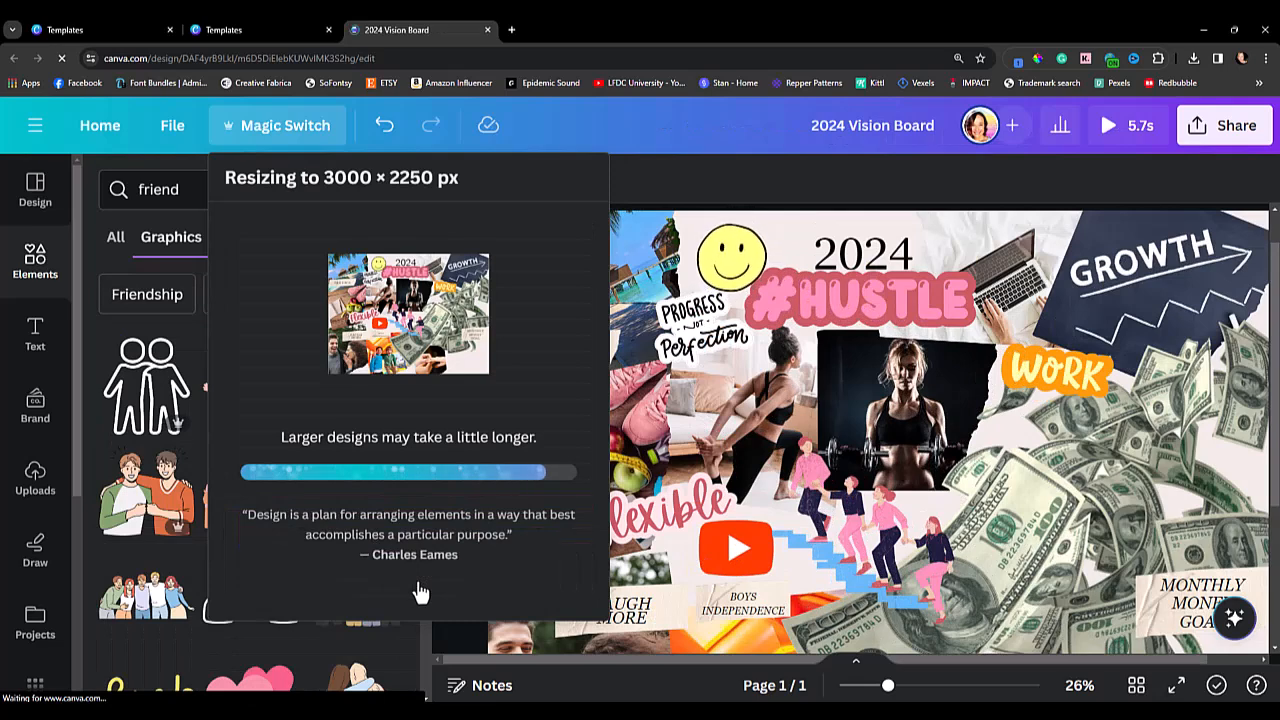